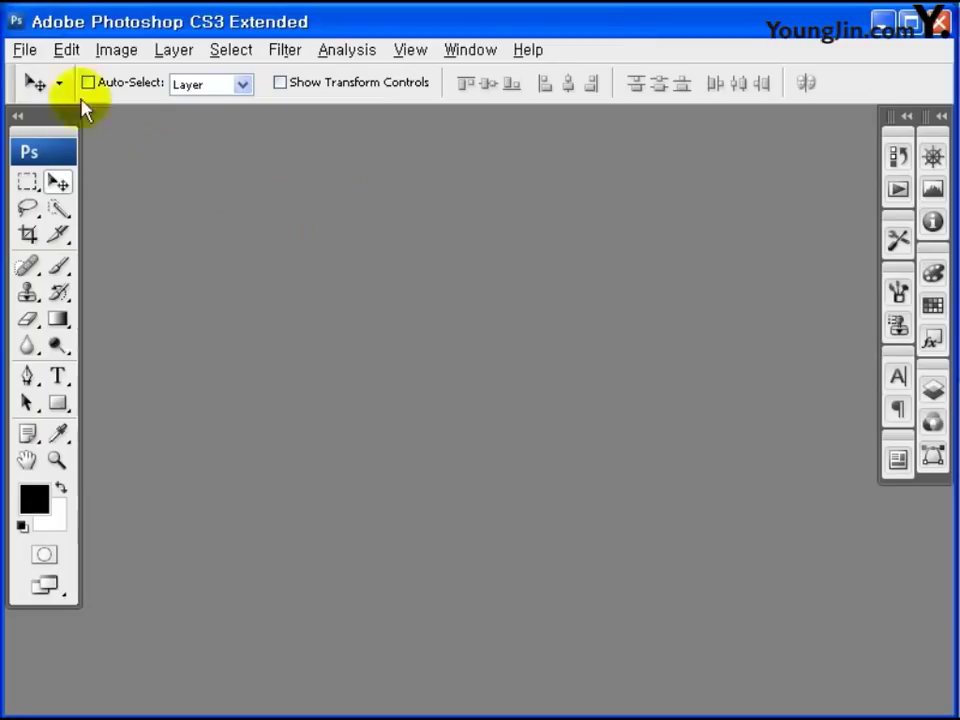
Step: Create a new 1000 × 269 pixel RGB document at 72 pixels/inch with a white background
click(27, 49)
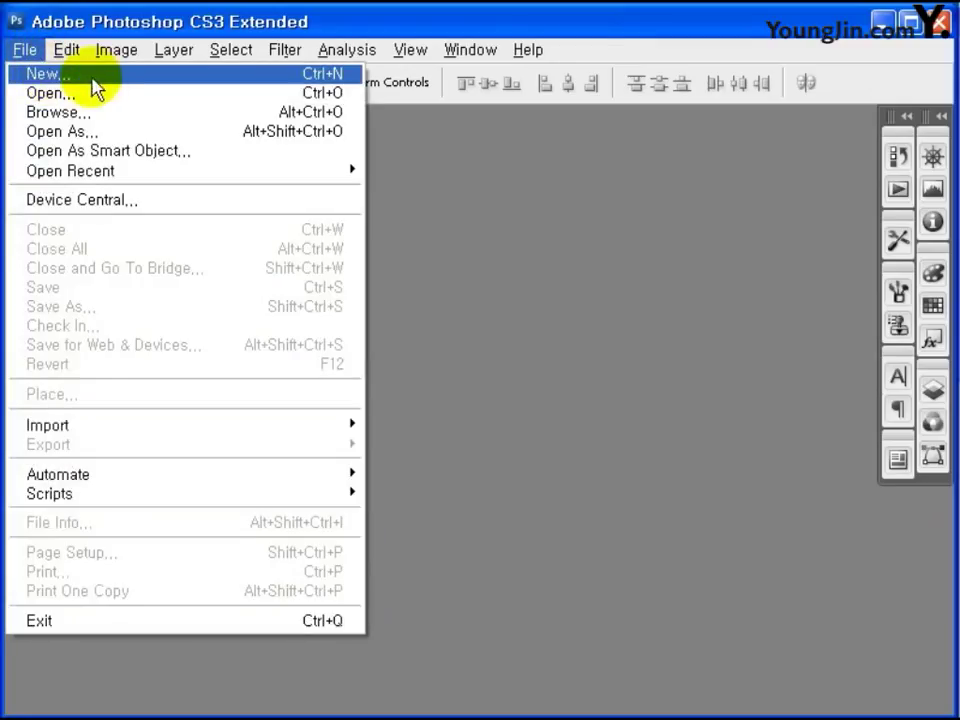
click(240, 84)
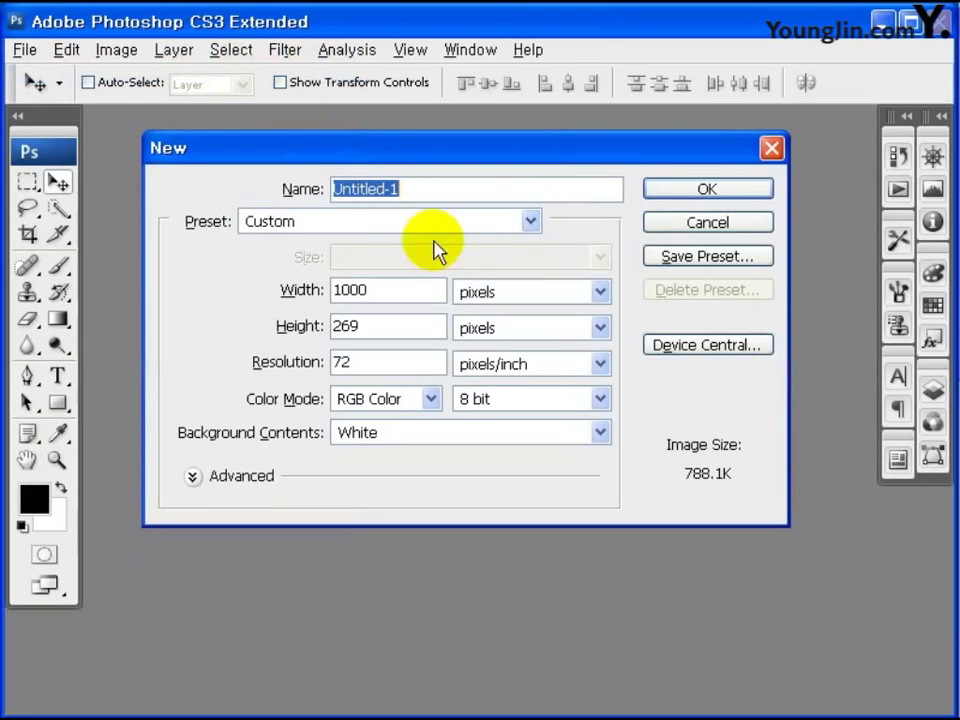
click(600, 292)
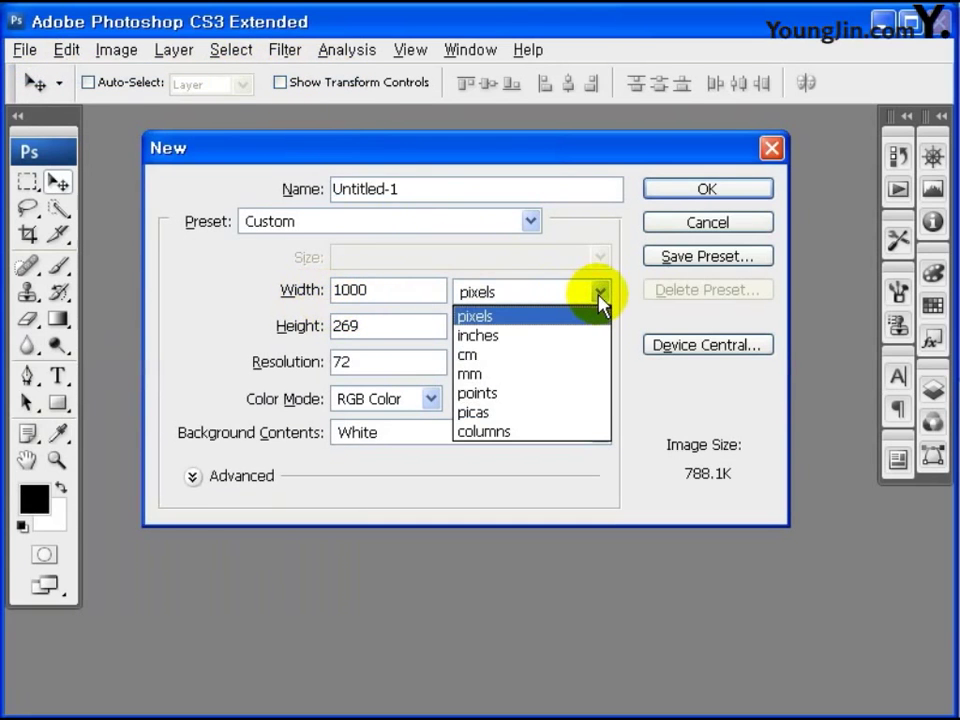
click(468, 325)
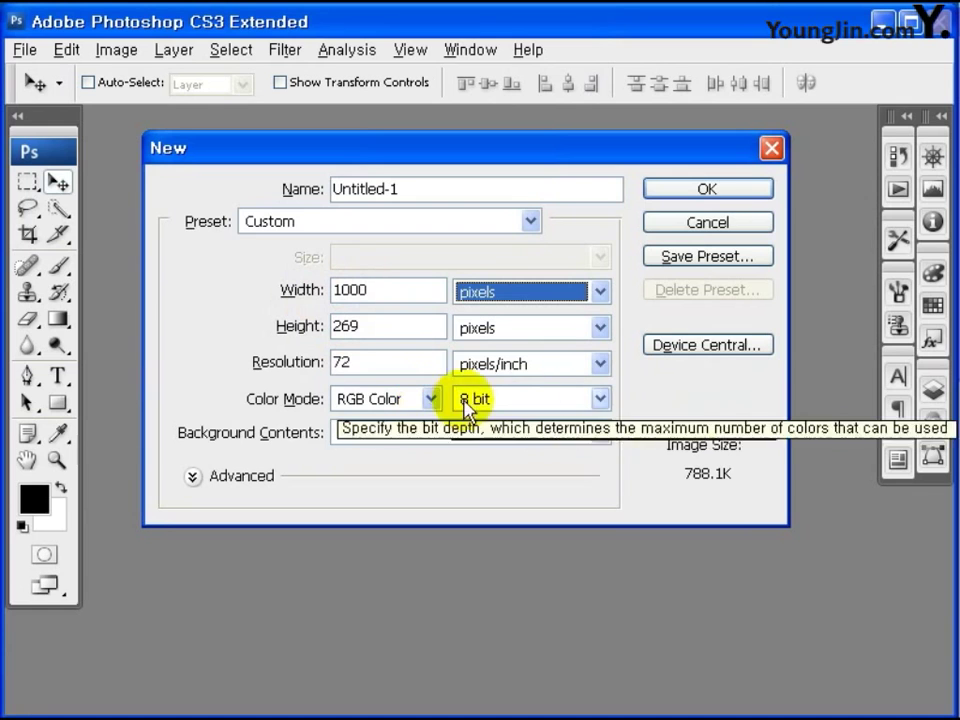
click(732, 190)
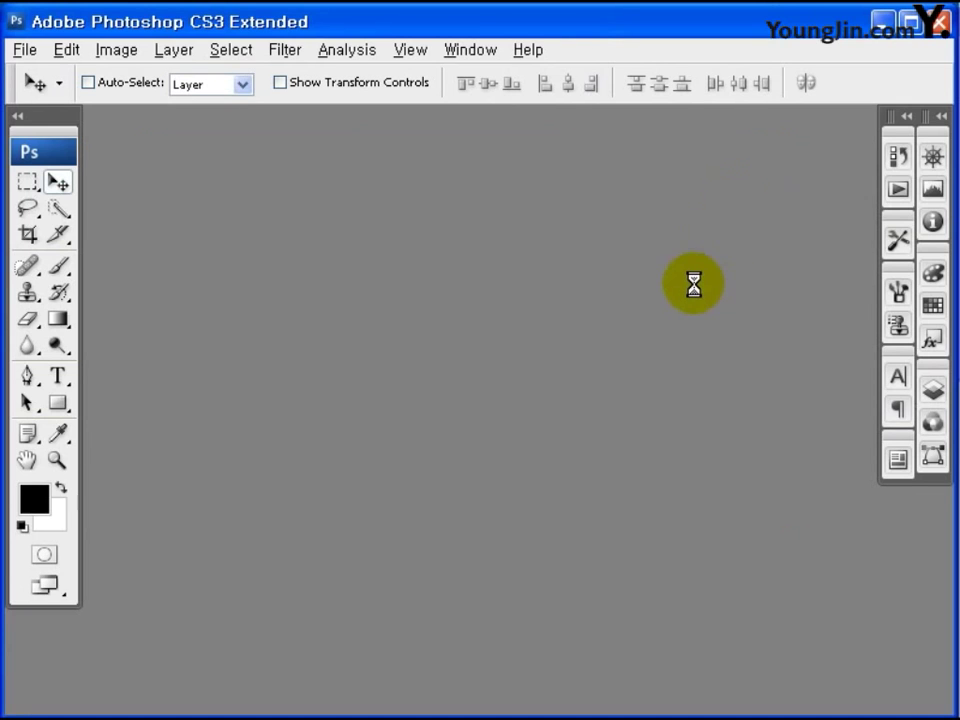
Step: Show the rulers and set their units to pixels
click(412, 48)
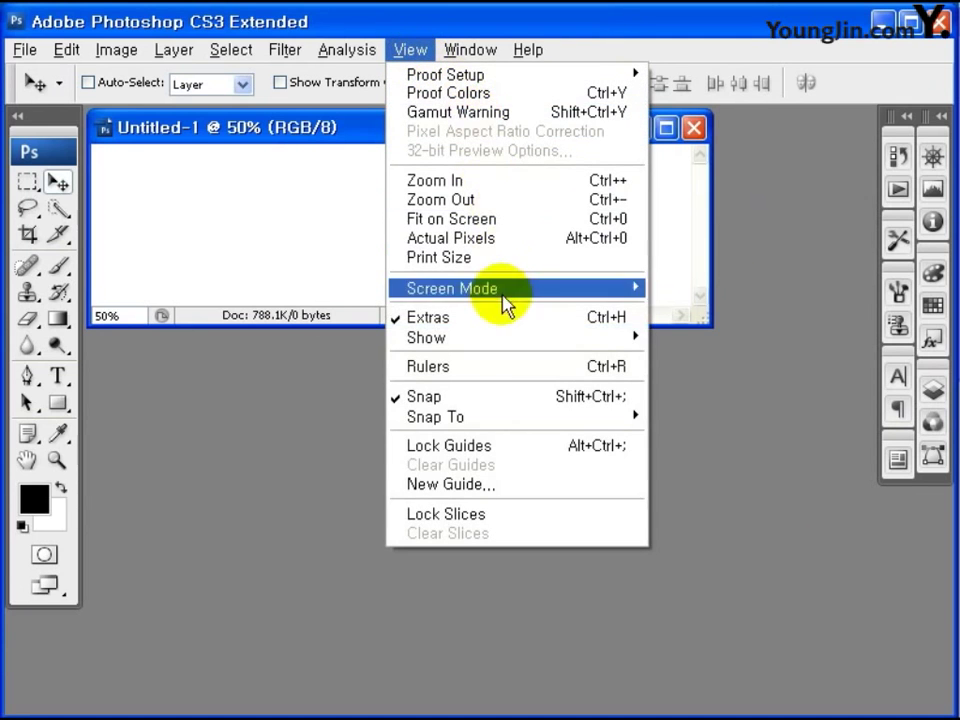
click(485, 368)
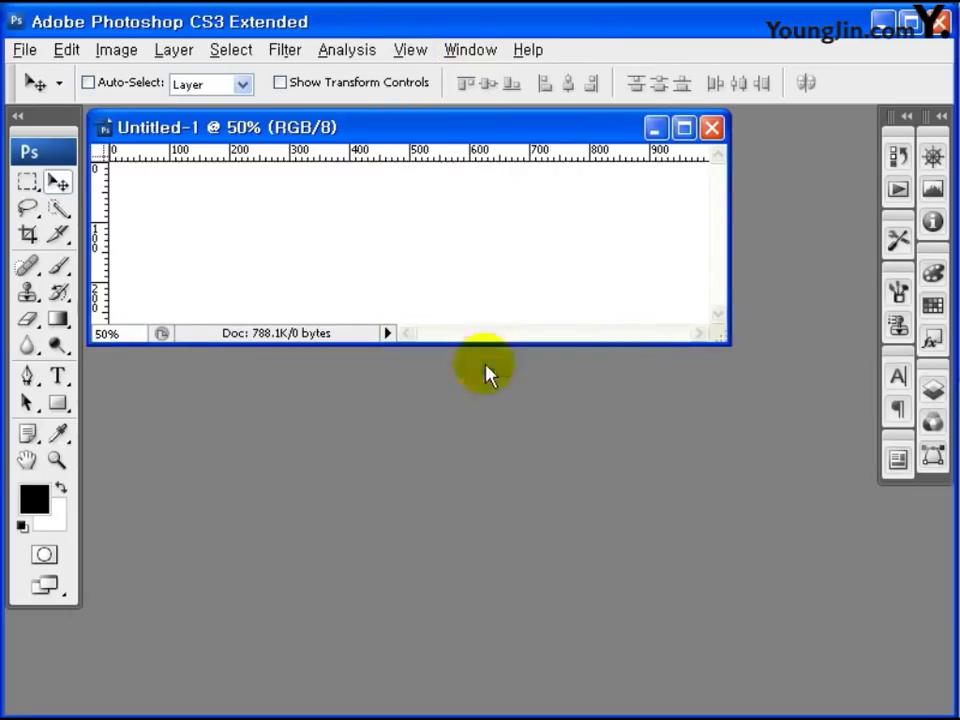
right_click(464, 159)
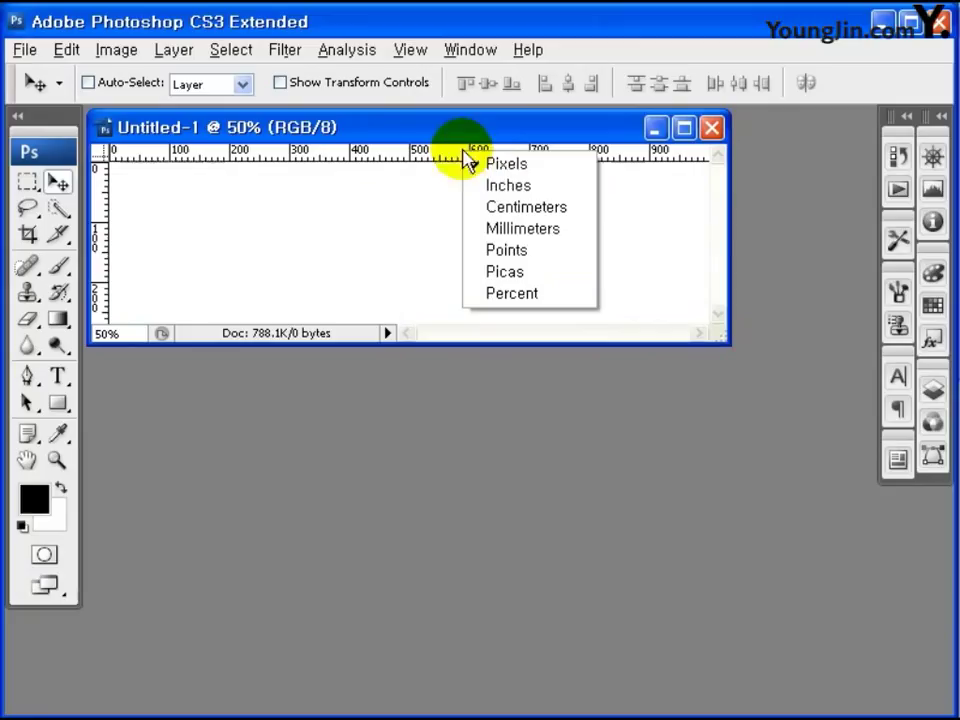
click(537, 168)
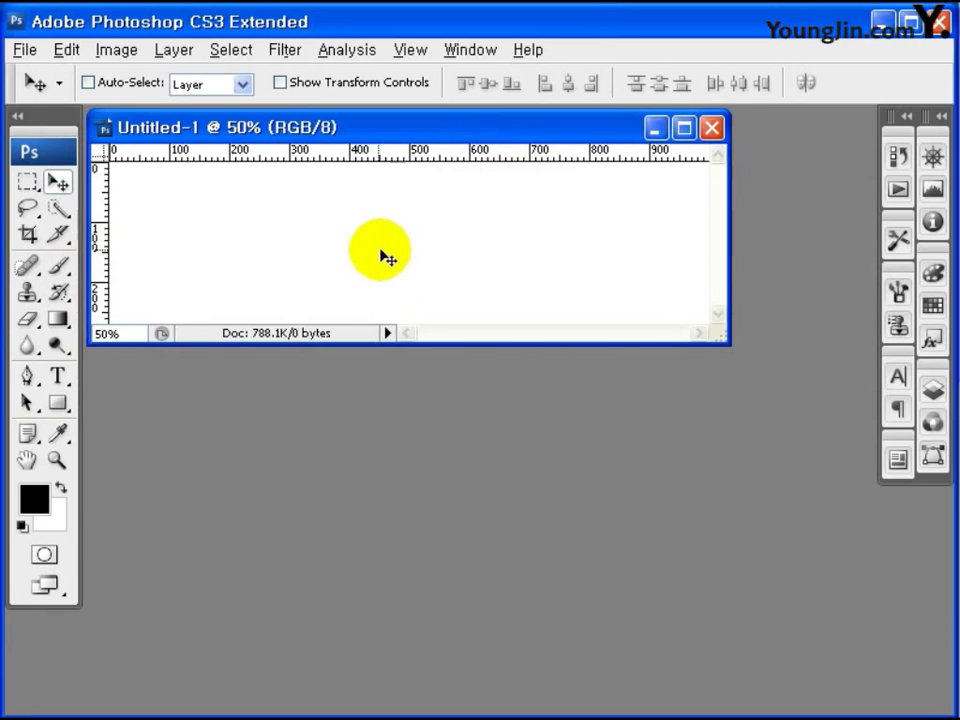
Step: Open the Info panel and enlarge the document window downward to expose the area around the canvas
click(56, 461)
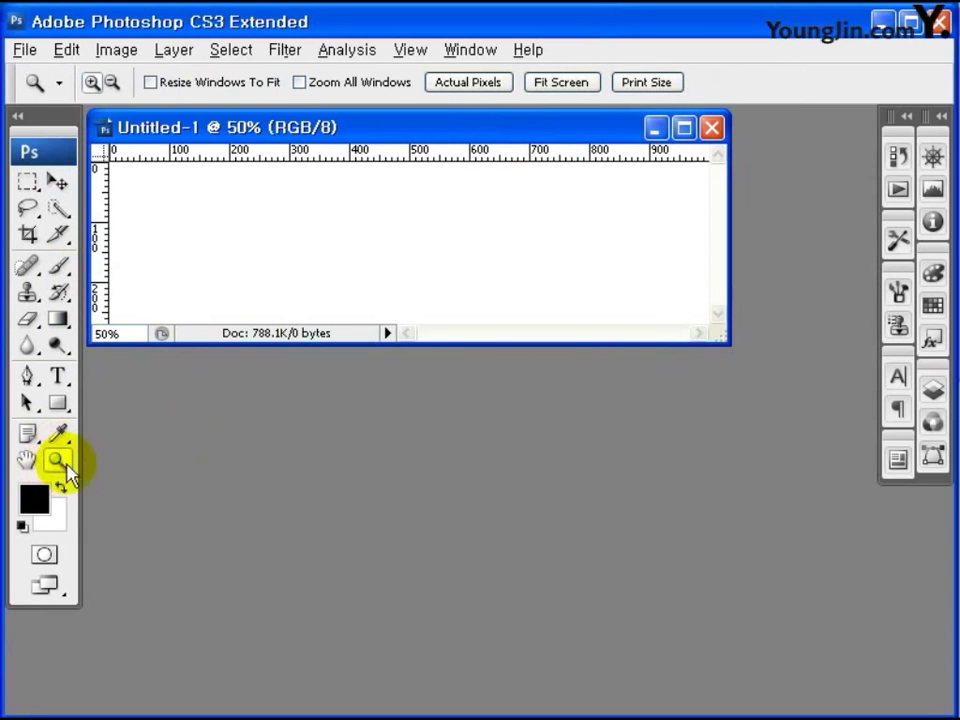
click(472, 52)
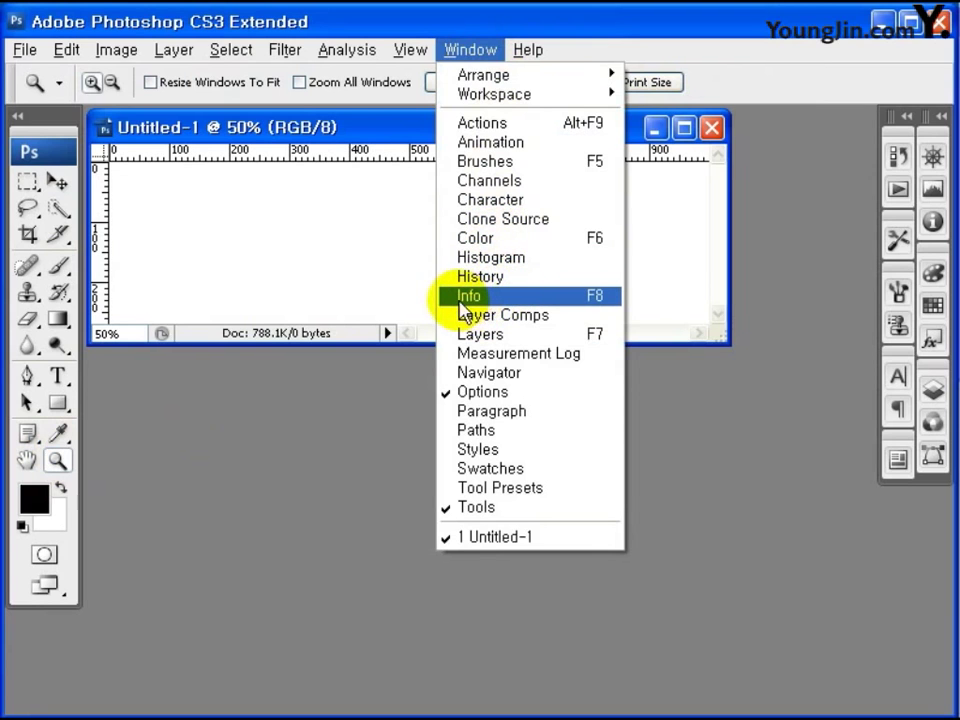
click(540, 297)
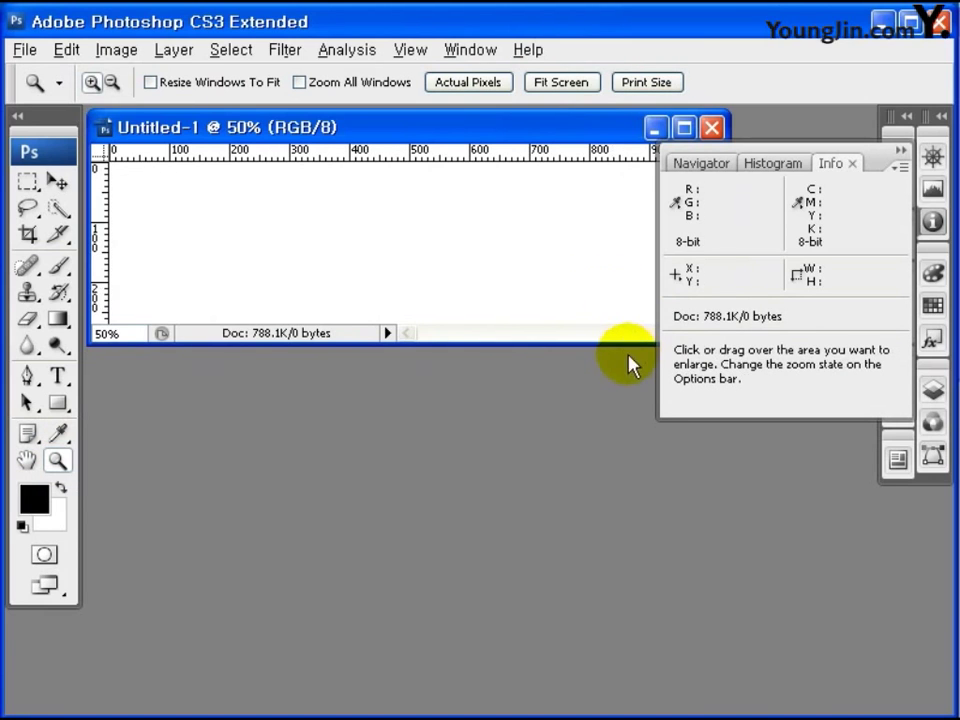
drag(632, 343, 671, 414)
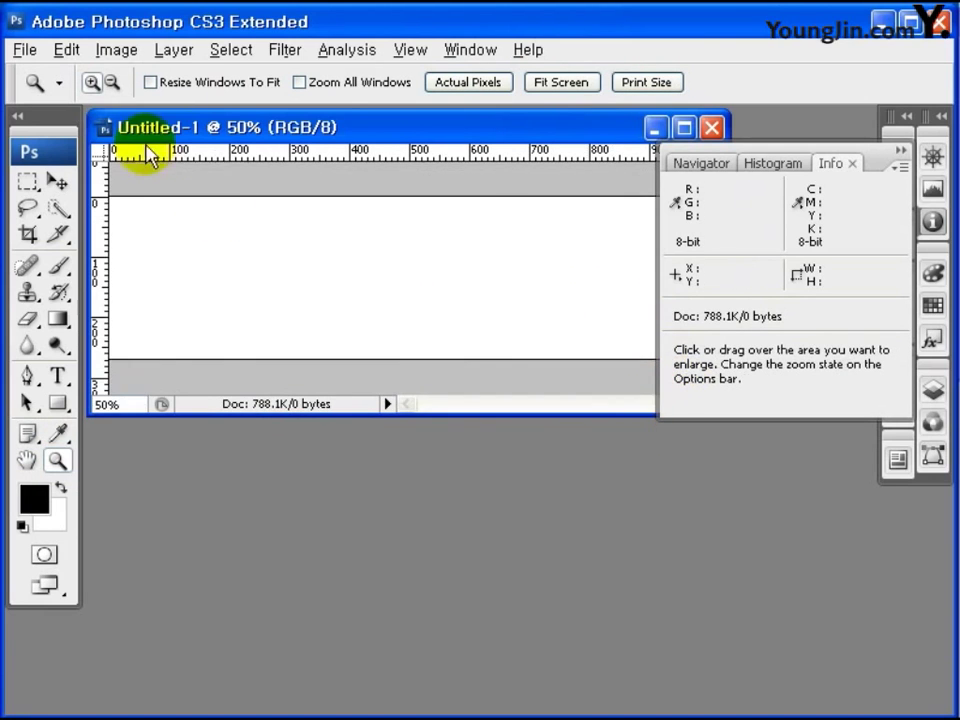
Step: Place horizontal guides at about 33, 101, 109 and 157 pixels and a vertical guide at about 277 pixels
drag(240, 158, 302, 217)
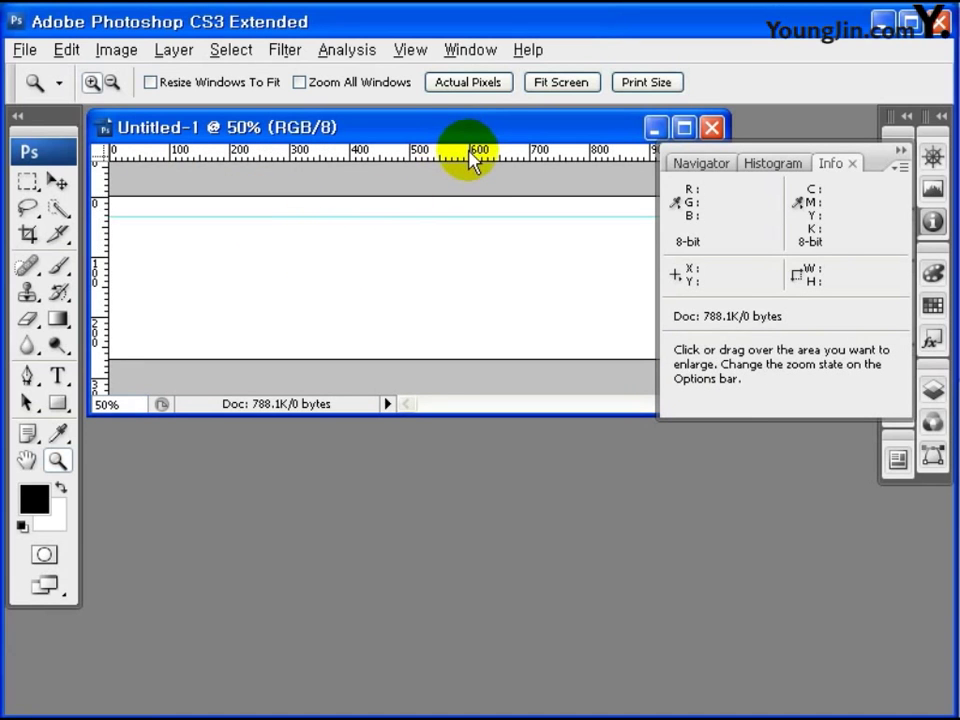
drag(470, 160, 489, 258)
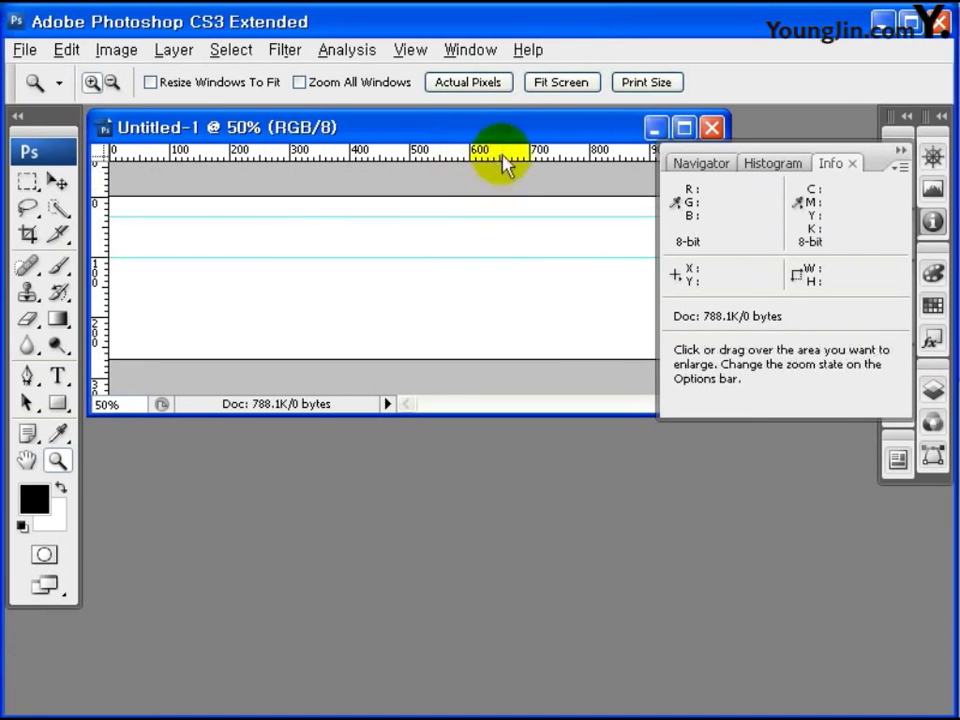
drag(489, 155, 493, 277)
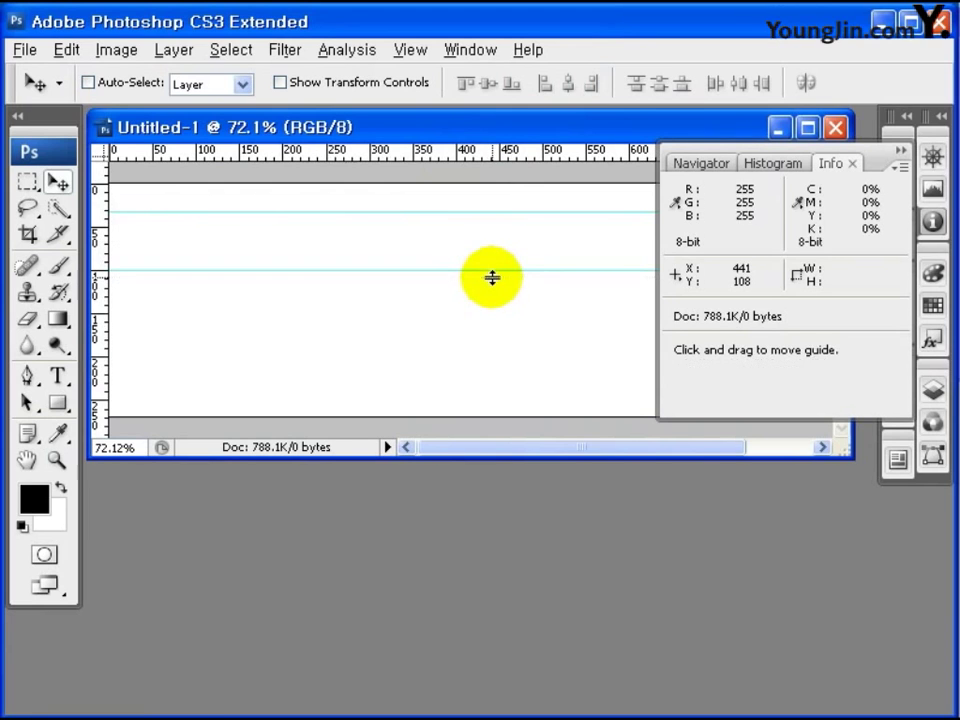
drag(514, 152, 516, 289)
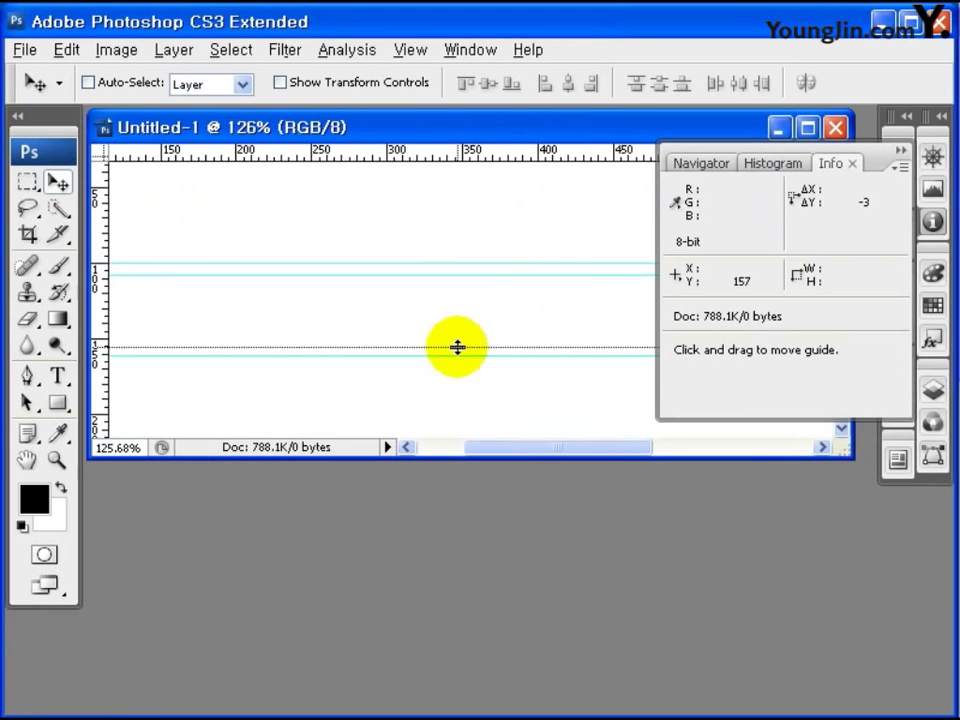
drag(103, 300, 353, 299)
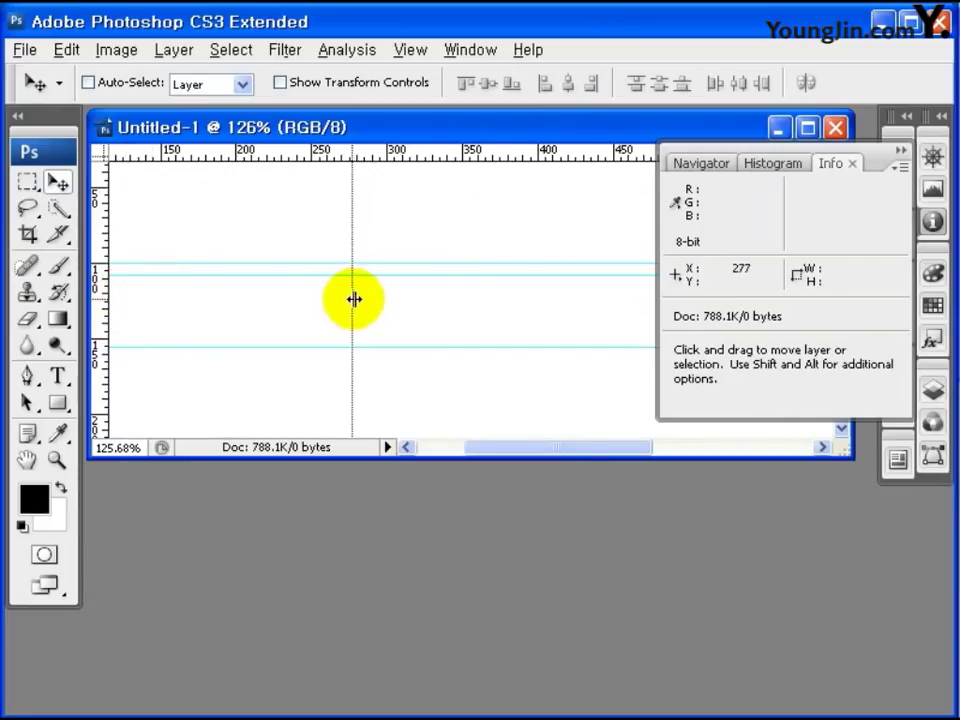
drag(352, 299, 352, 299)
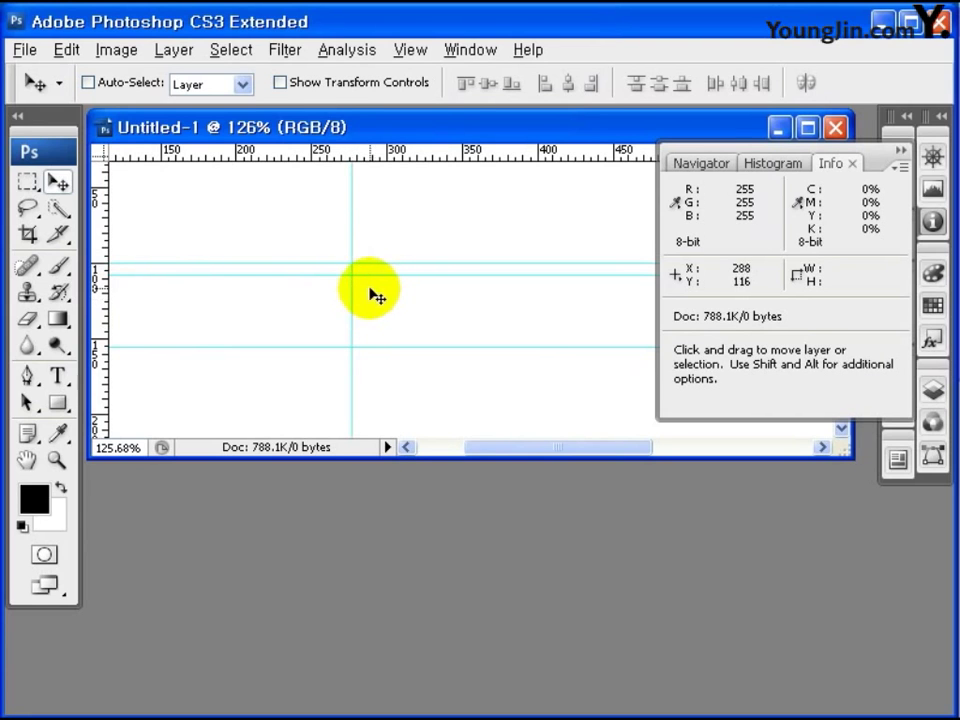
Step: Collapse the Info panel and magnify the view so the full canvas width fills the document window
double_click(57, 460)
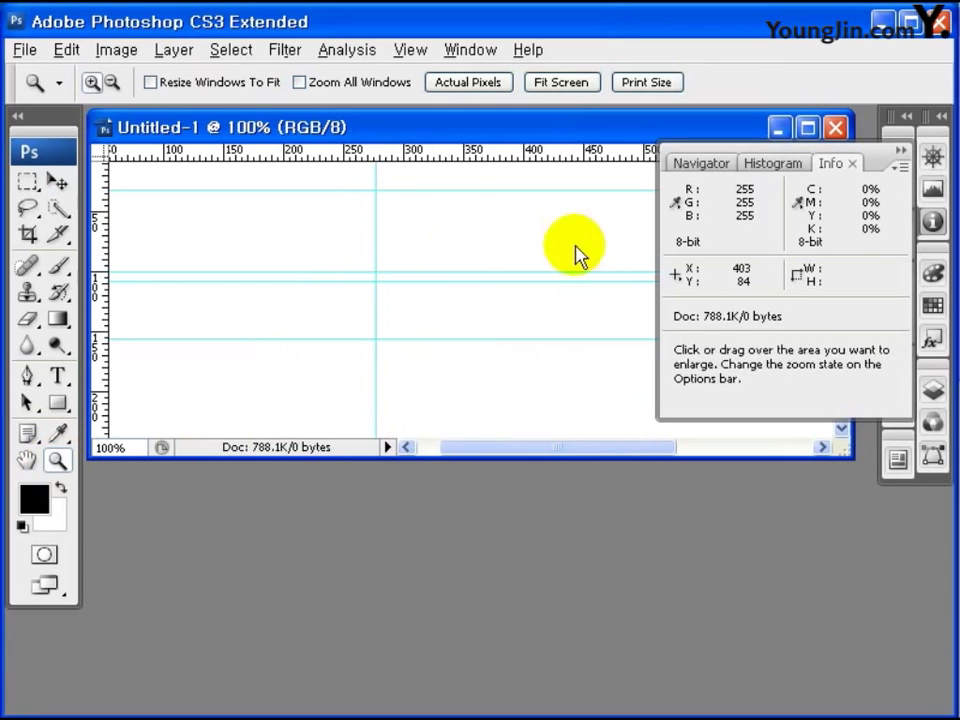
click(905, 152)
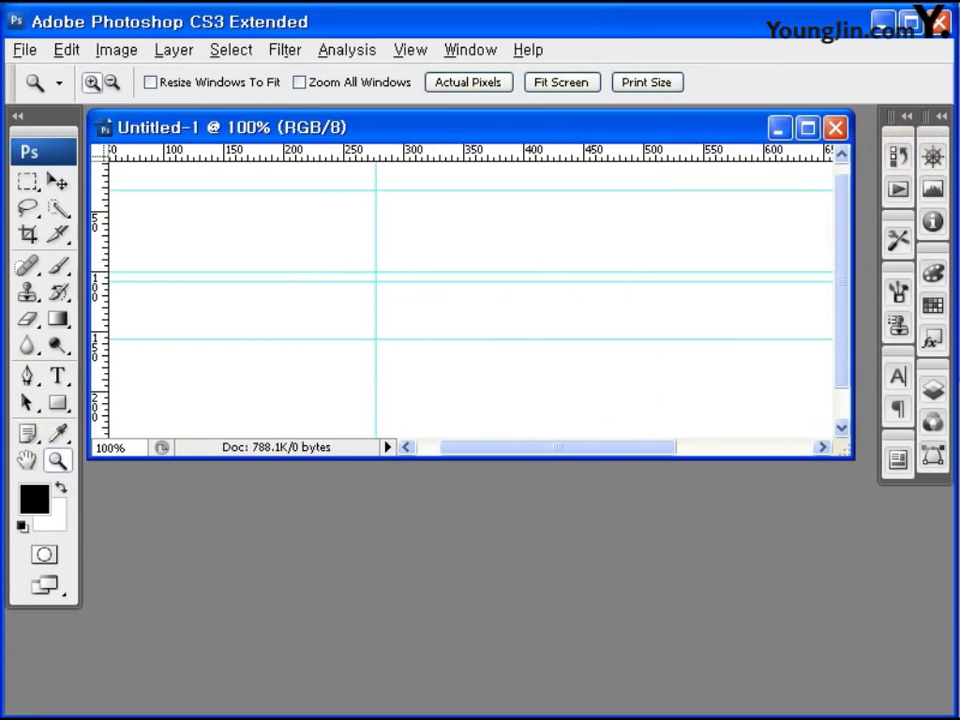
alt+click(476, 405)
alt+click(476, 405)
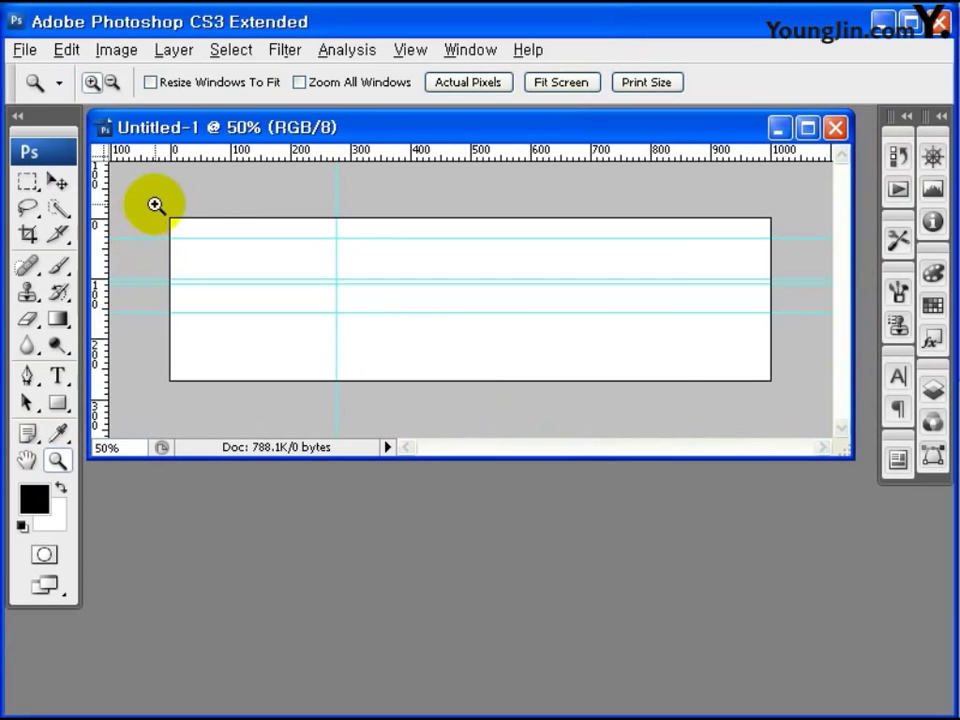
drag(154, 204, 649, 443)
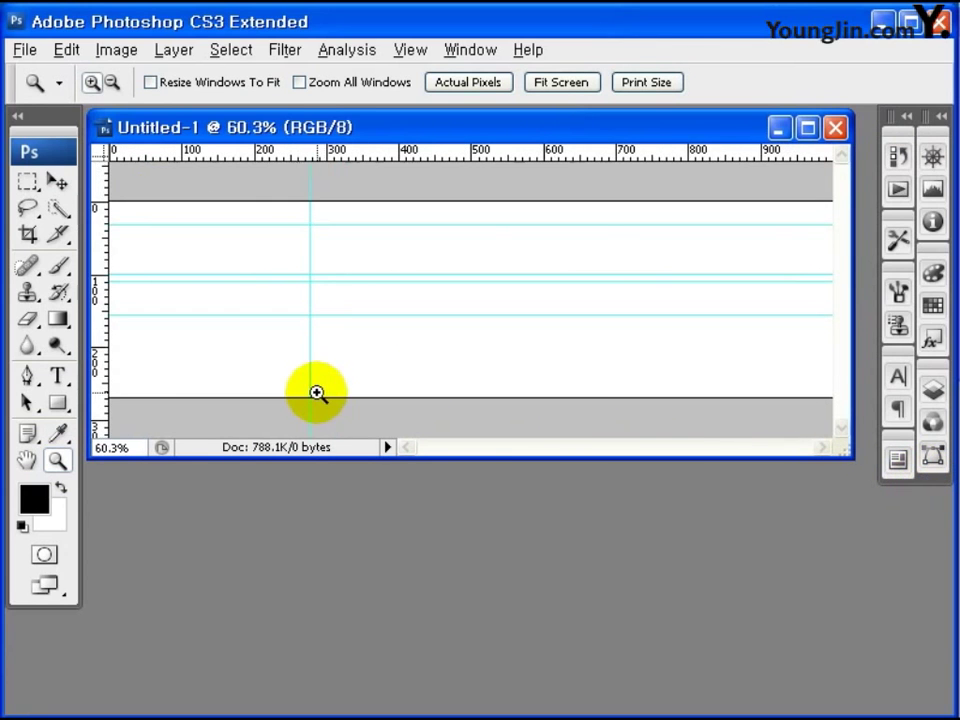
Step: Set the foreground color to #3799cd
click(34, 496)
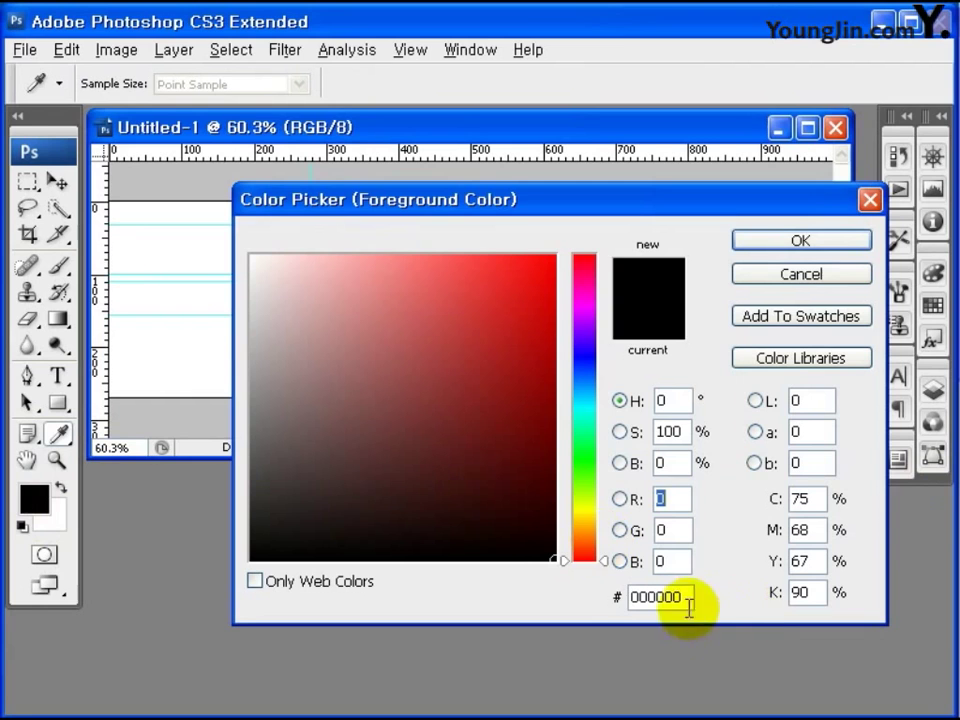
drag(688, 597, 585, 620)
text(3)
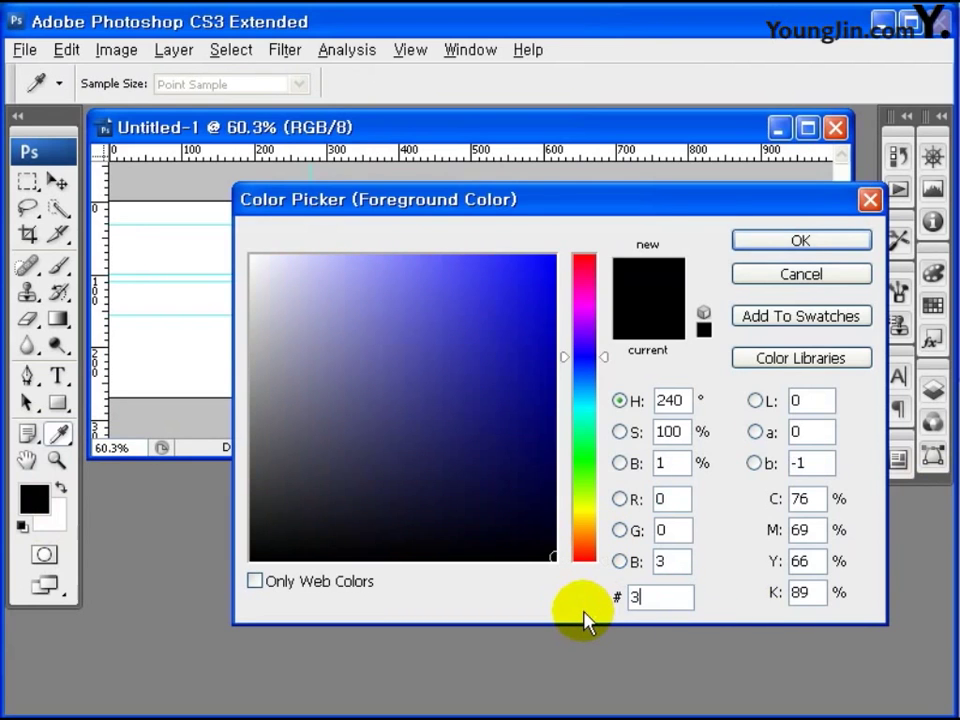
text(799)
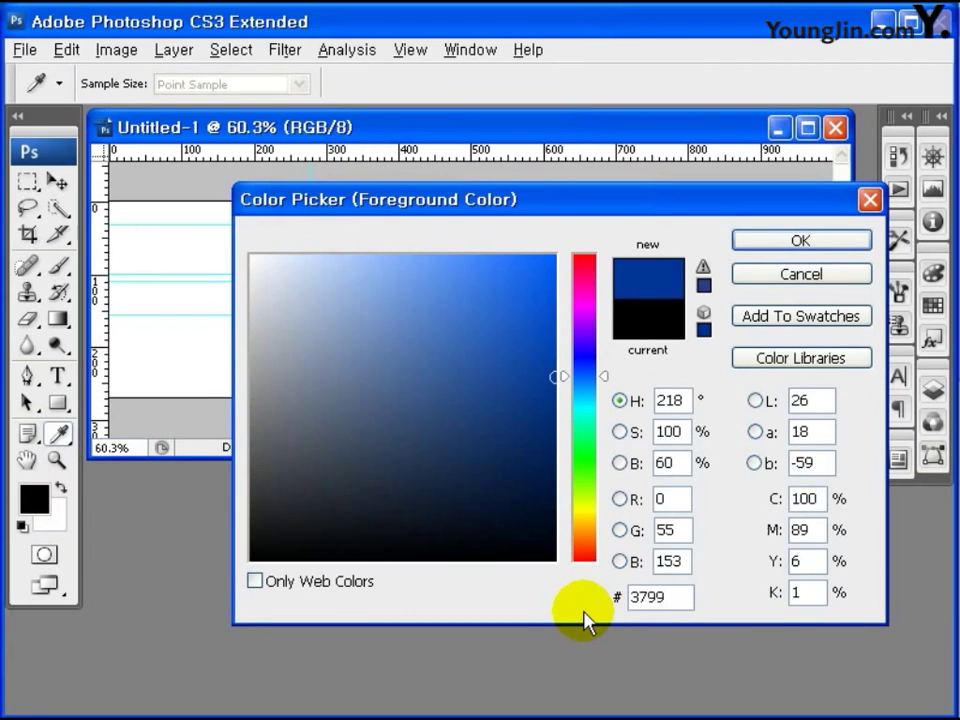
text(cd)
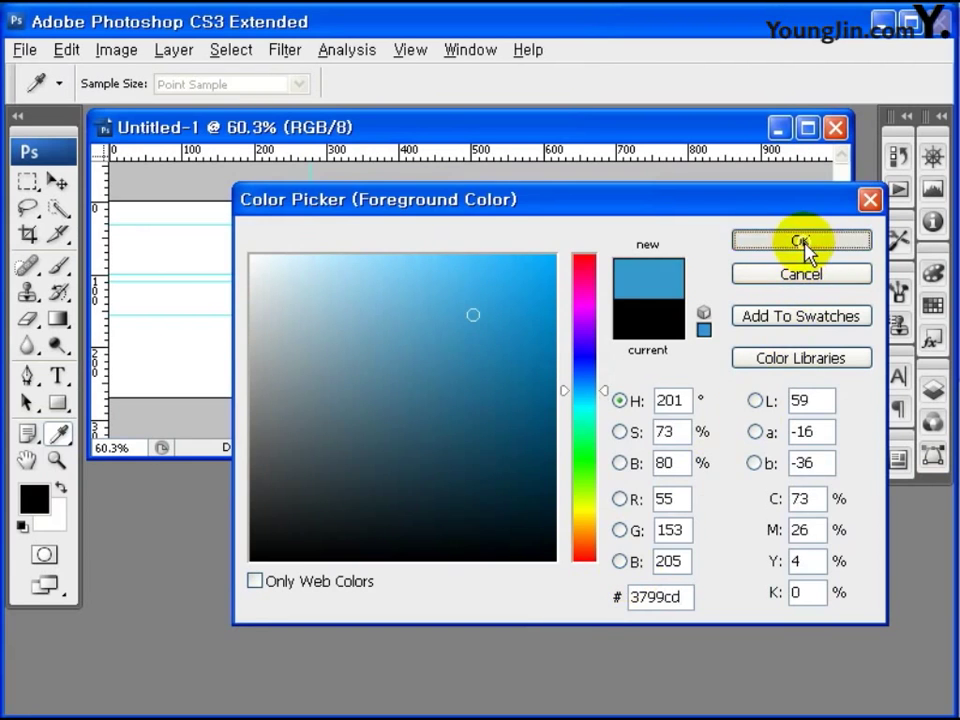
click(801, 240)
Step: Open the Gradient tool's gradient for editing and choose the Foreground to Background preset
click(59, 320)
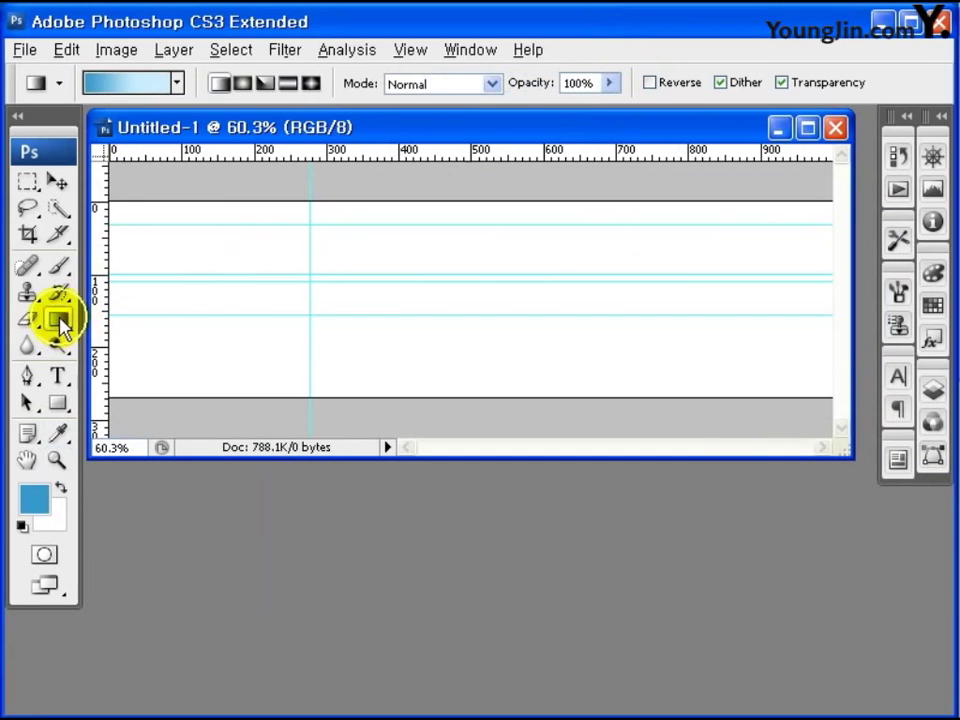
click(137, 92)
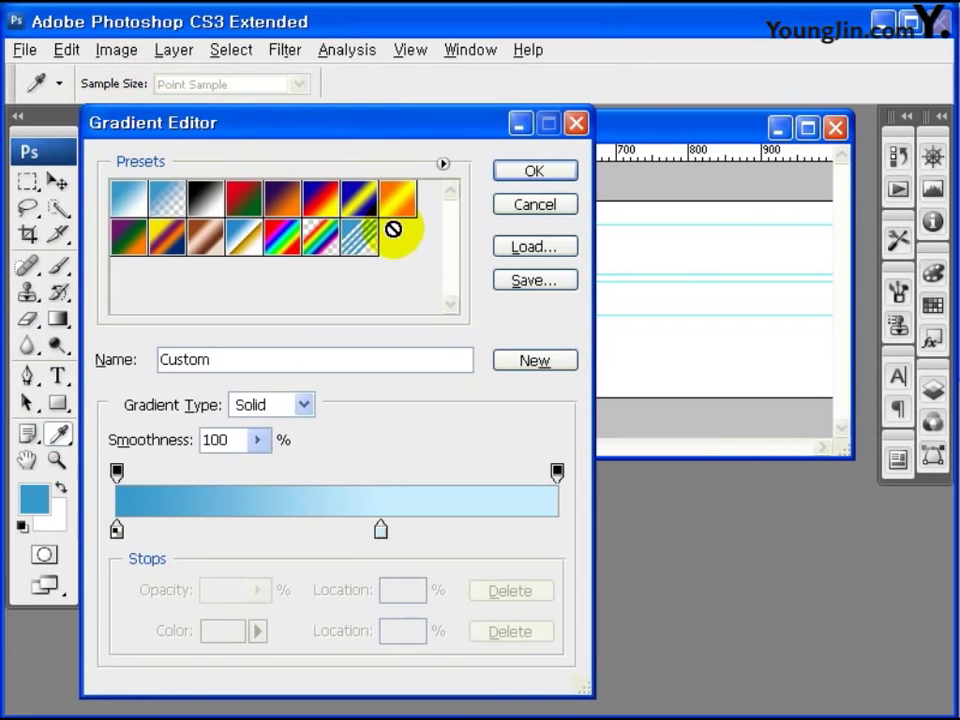
drag(400, 242, 135, 192)
click(135, 207)
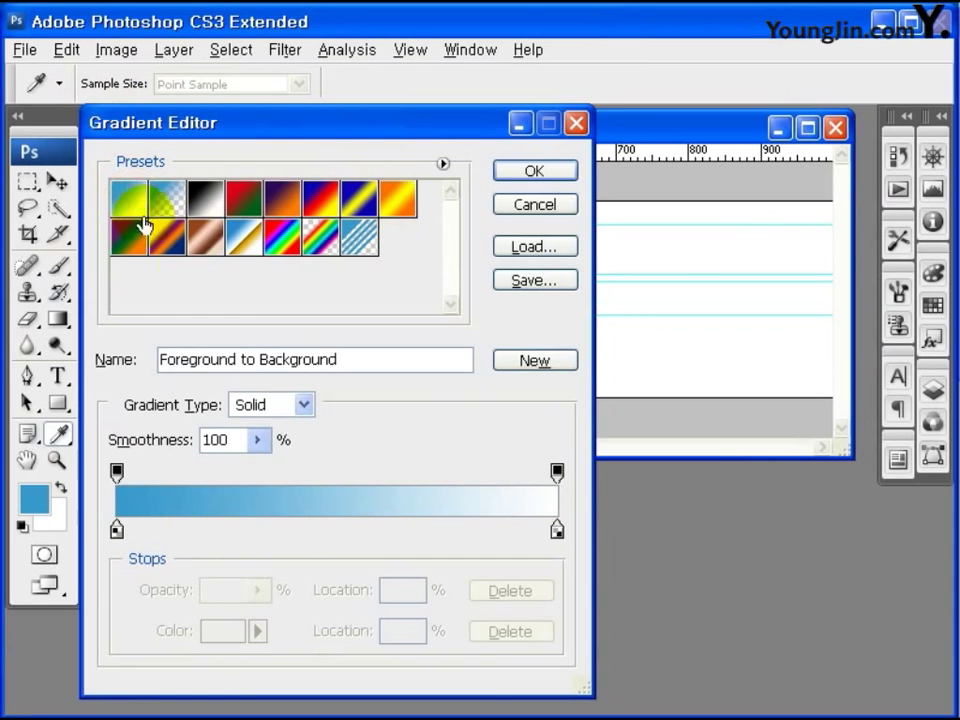
Step: Set the gradient's end color stop to #c9edff and its location to 60%
double_click(558, 532)
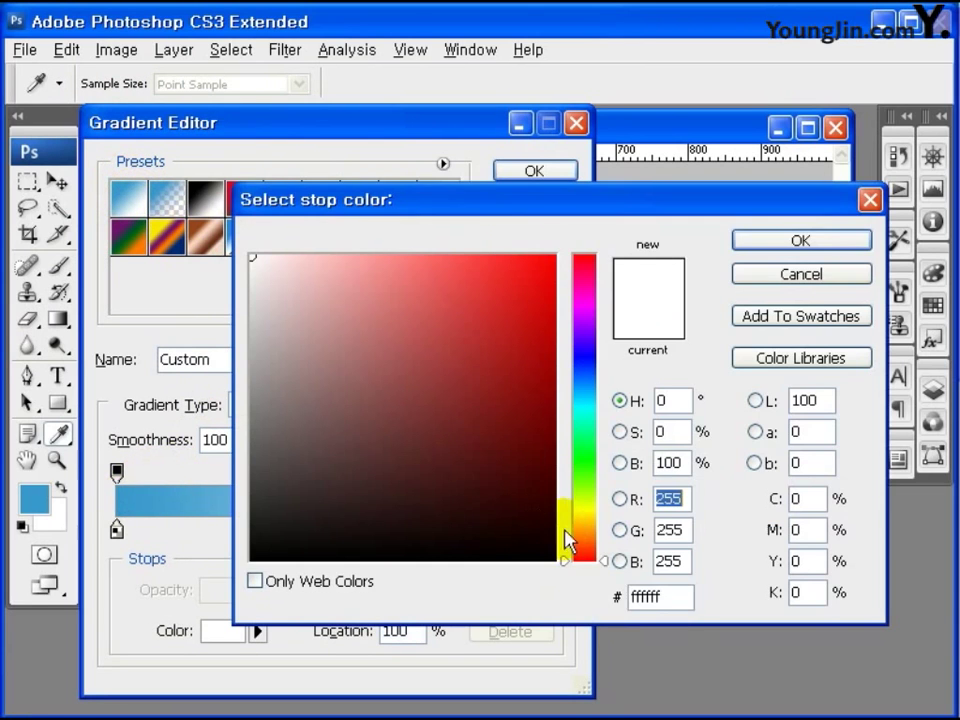
double_click(679, 598)
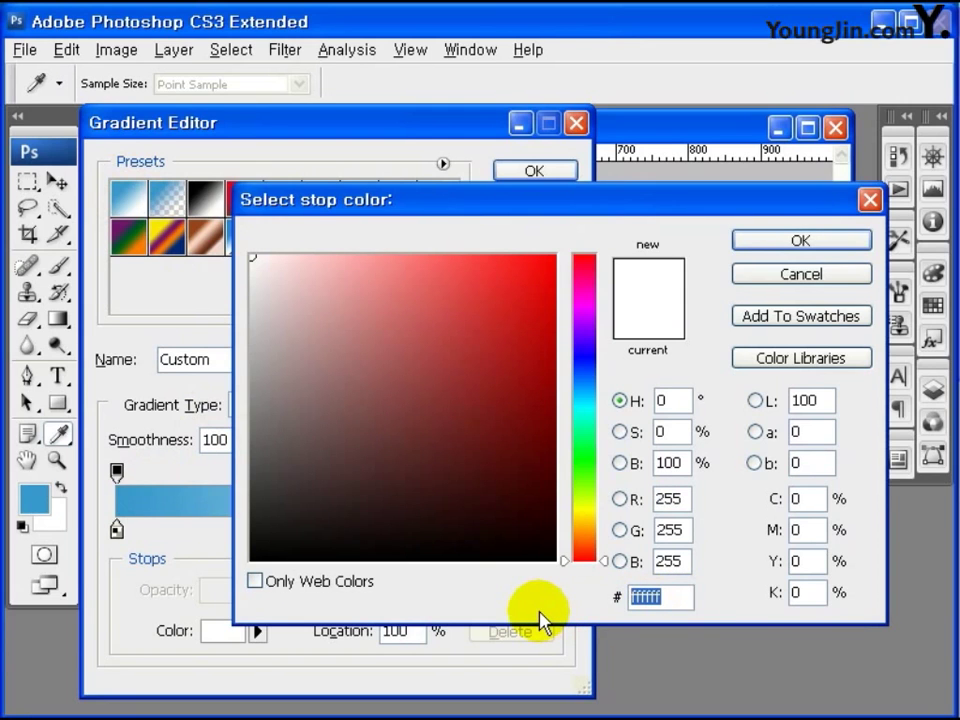
text(c)
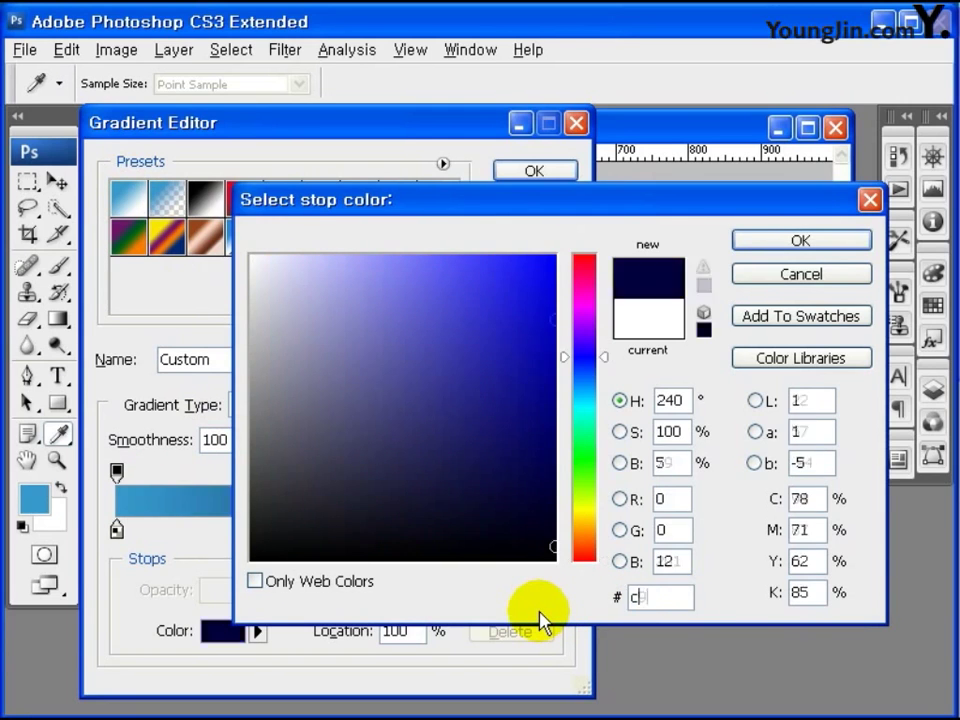
text(9edff)
click(818, 243)
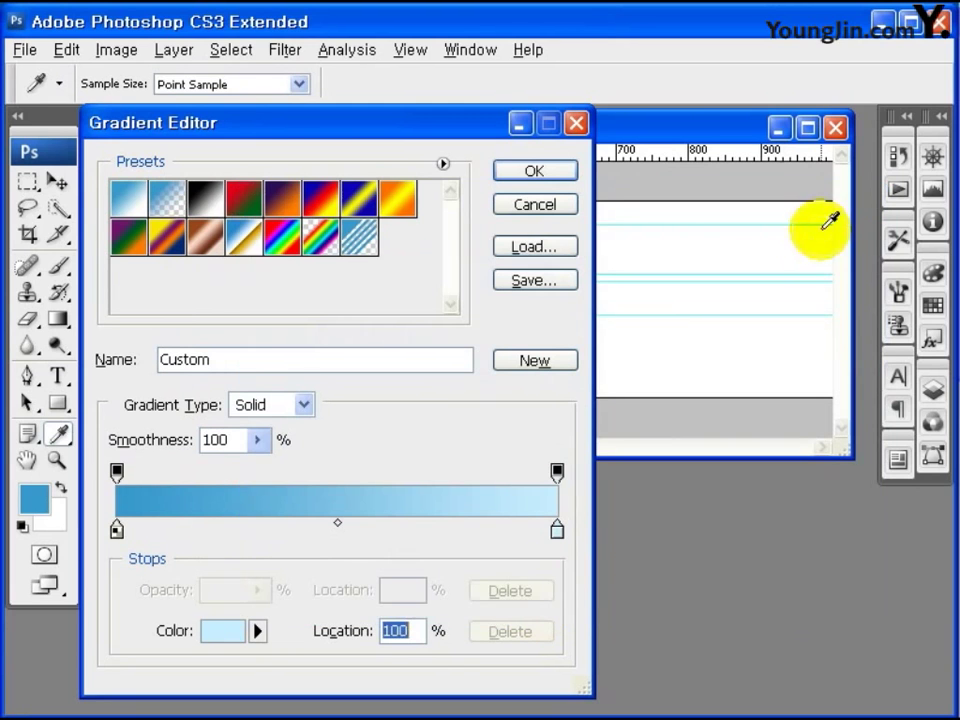
text(60)
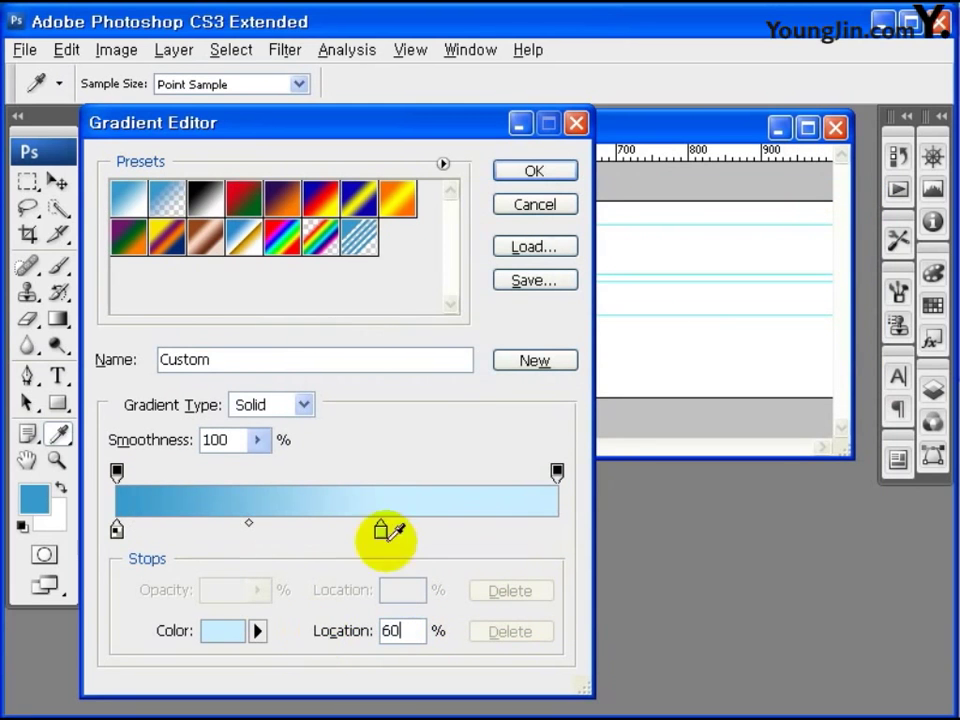
Step: Accept the edited gradient and apply it horizontally across the Background, from the right canvas edge to the left edge
click(540, 171)
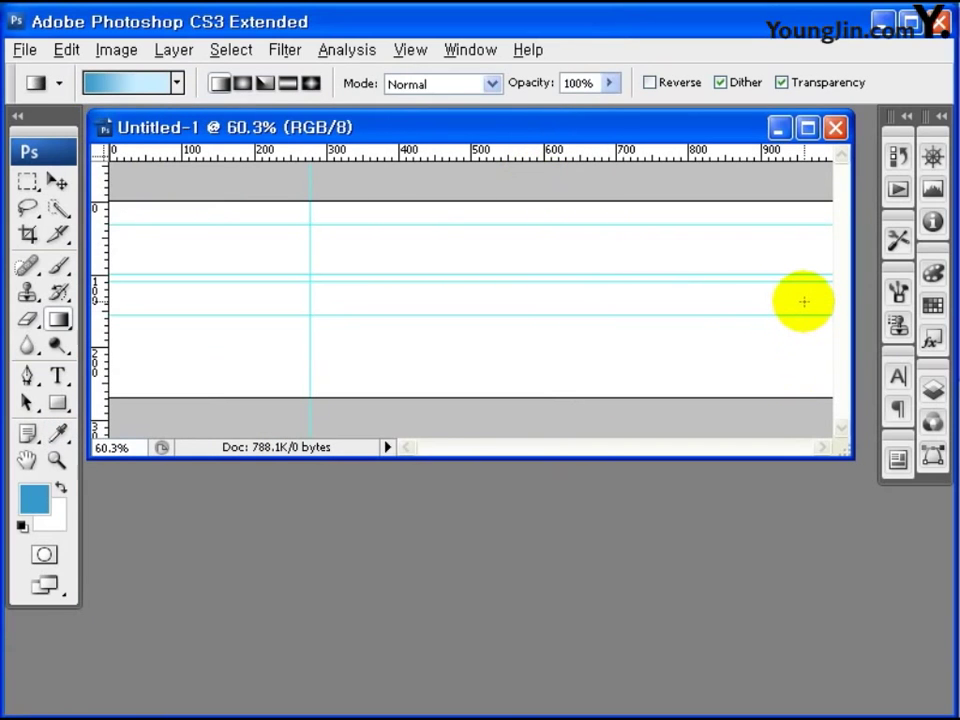
drag(813, 301, 118, 302)
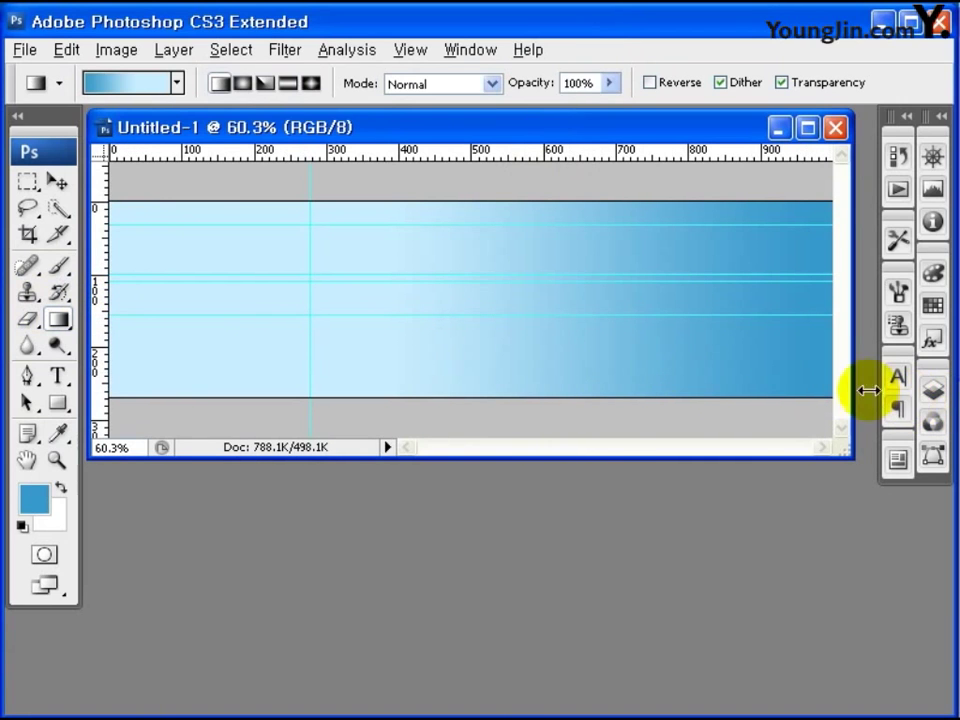
Step: Show the Layers panel and add a new empty layer above the Background
click(472, 49)
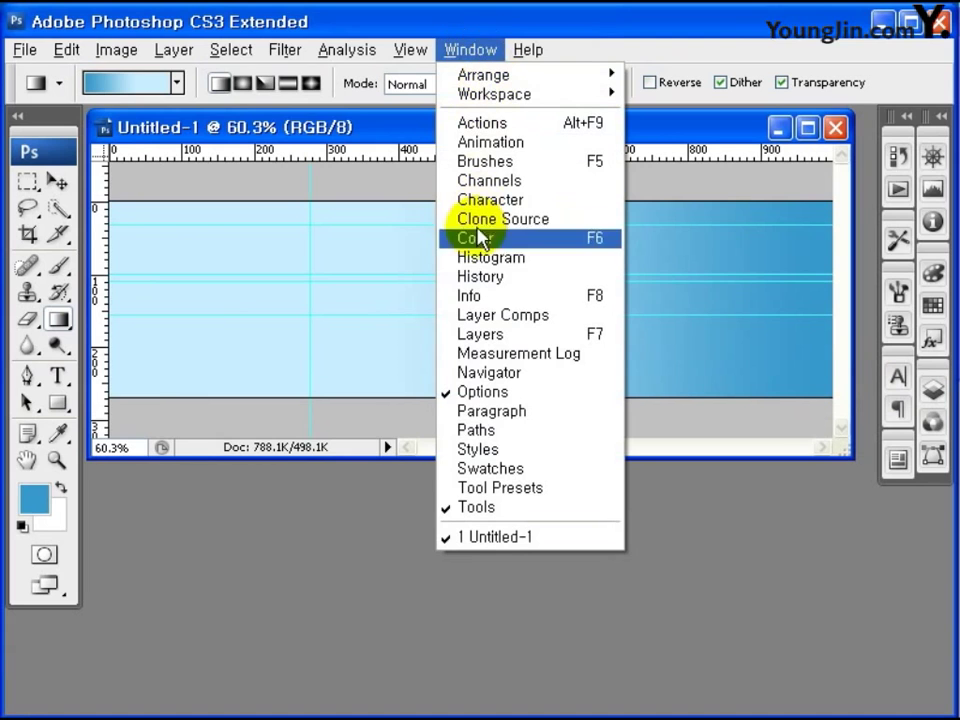
click(495, 334)
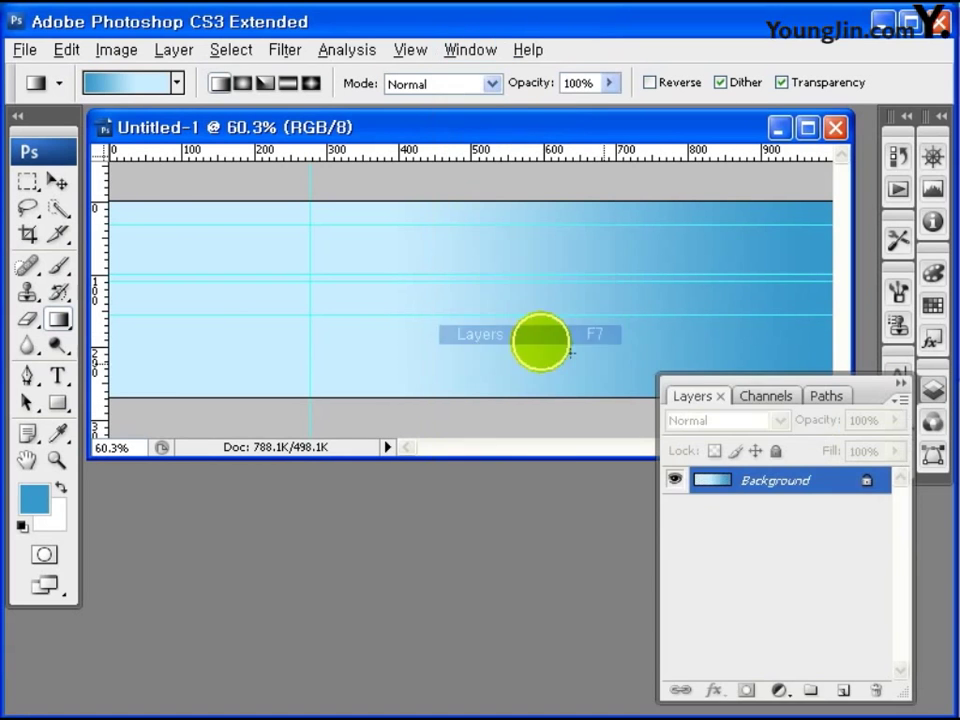
click(843, 695)
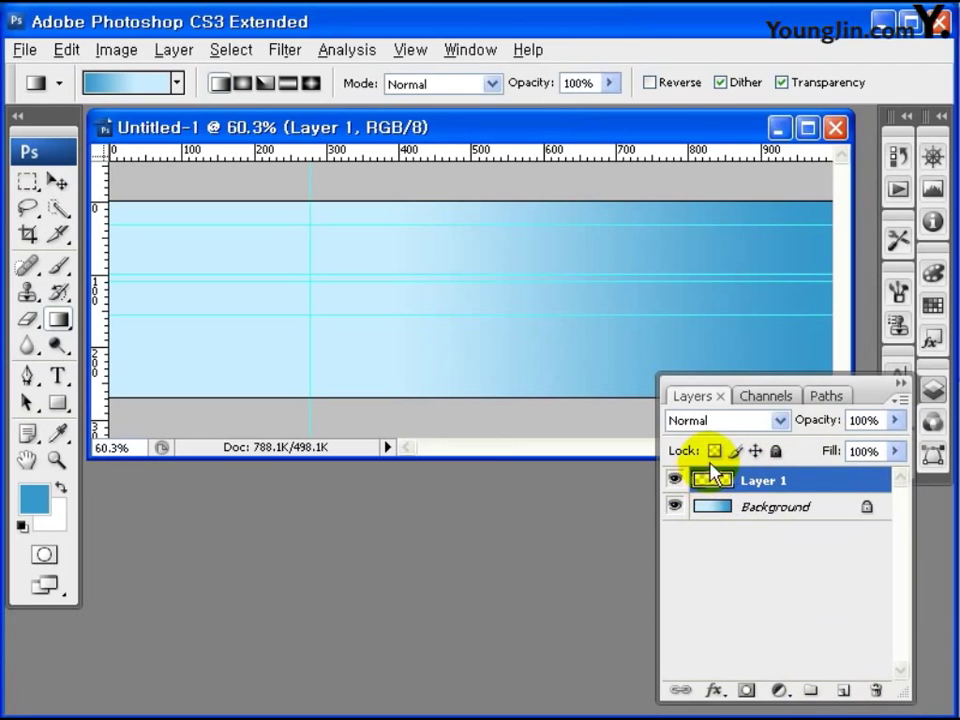
Step: Check that snapping to guides is on and, in Normal style, marquee-select the band between the upper two horizontal guides, from the vertical guide to the right edge
click(27, 186)
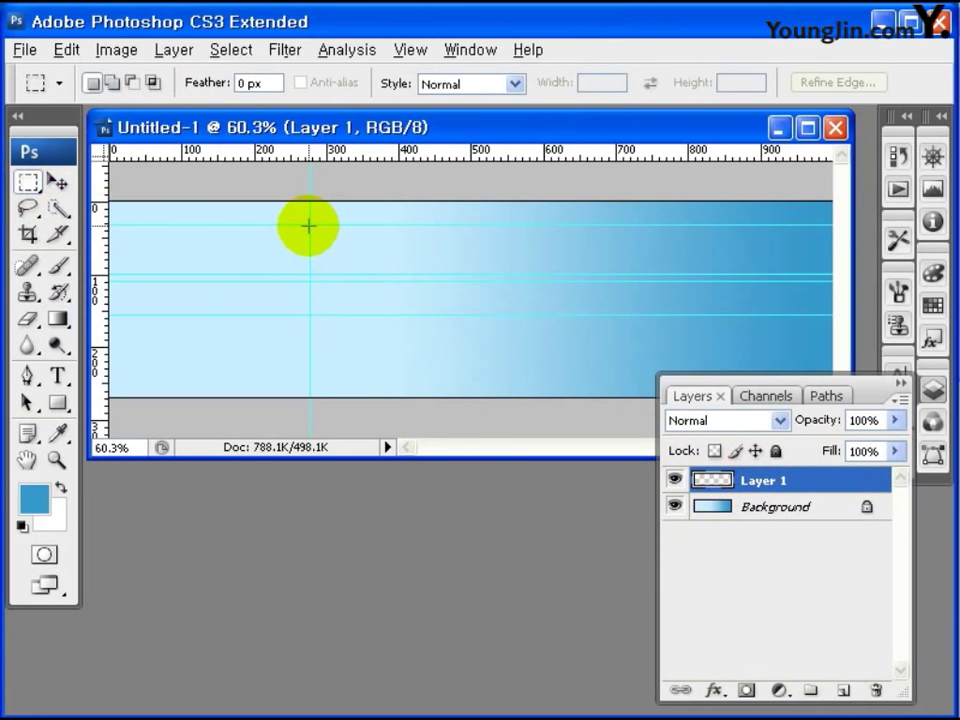
click(514, 84)
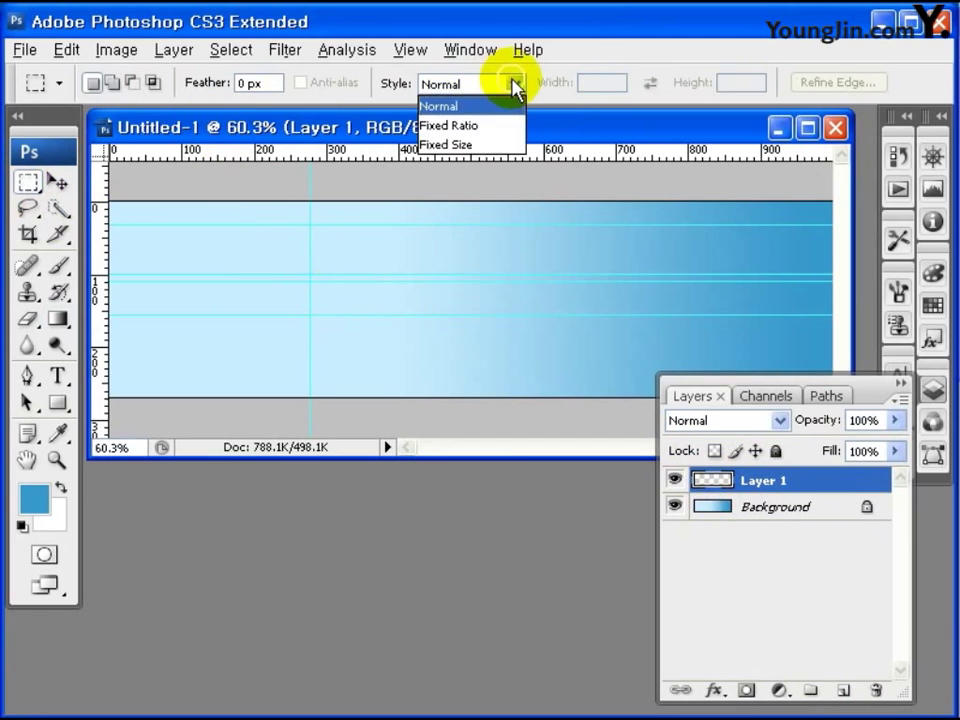
click(448, 107)
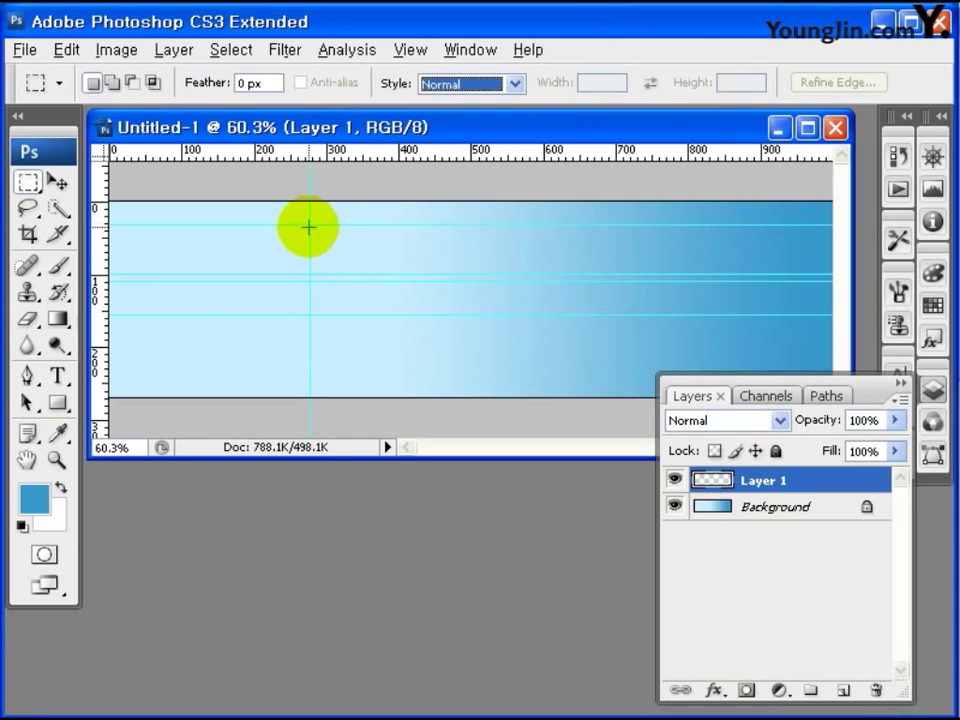
drag(309, 227, 853, 274)
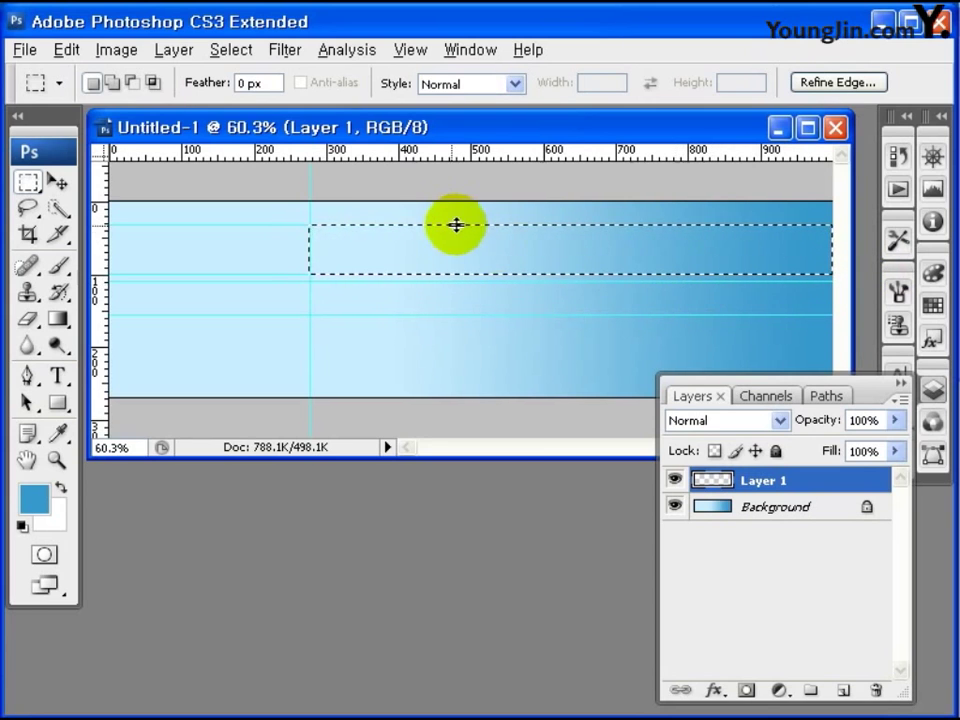
click(432, 245)
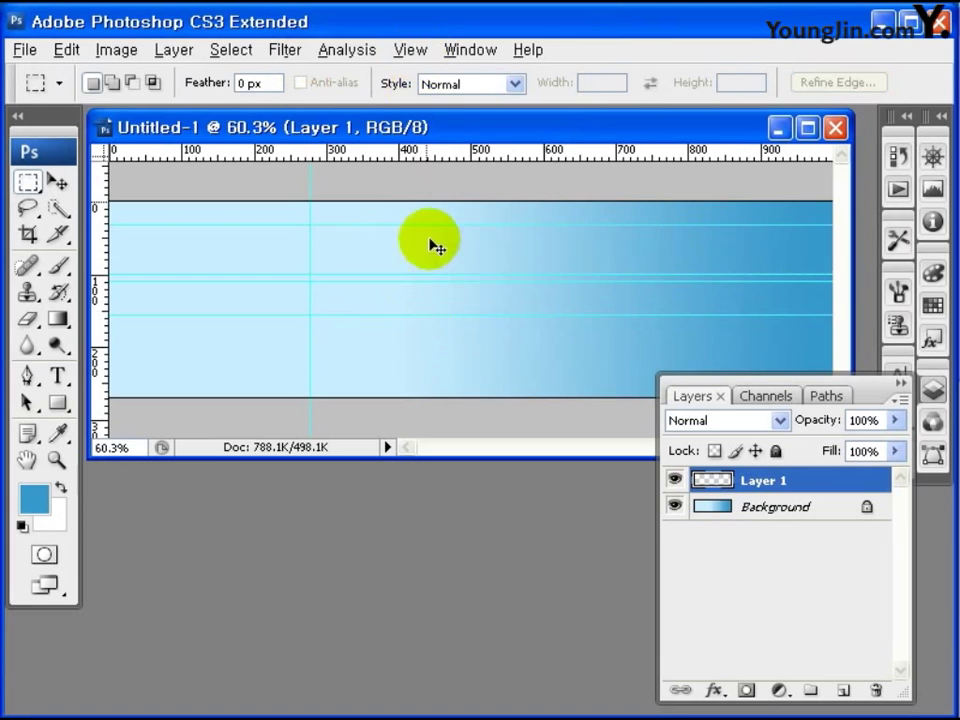
click(412, 49)
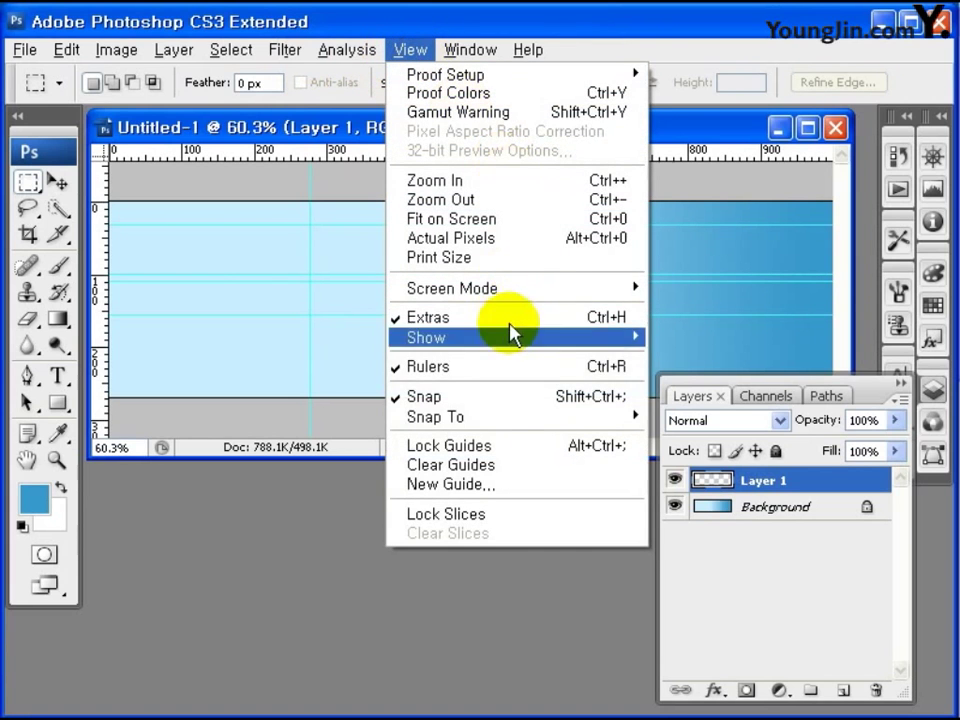
mouse_move(531, 418)
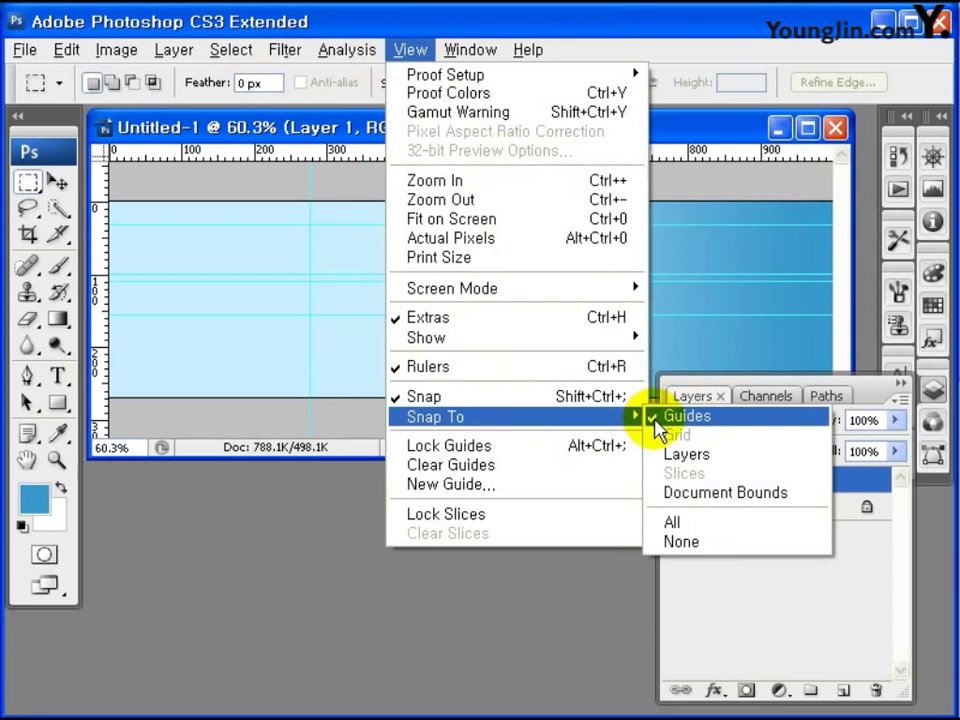
click(315, 257)
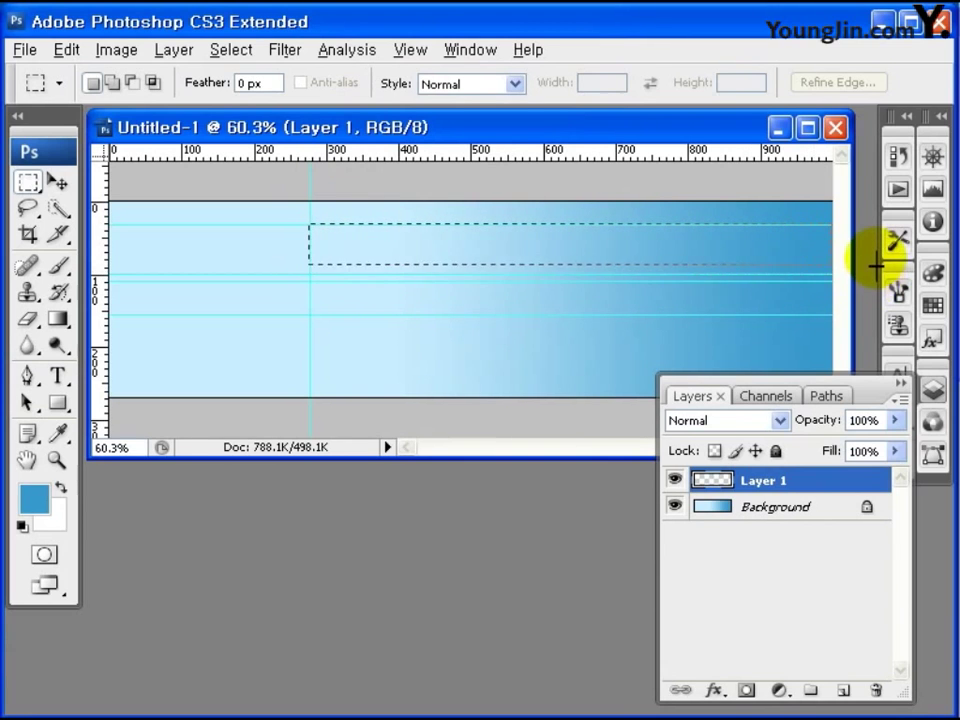
drag(876, 265, 893, 286)
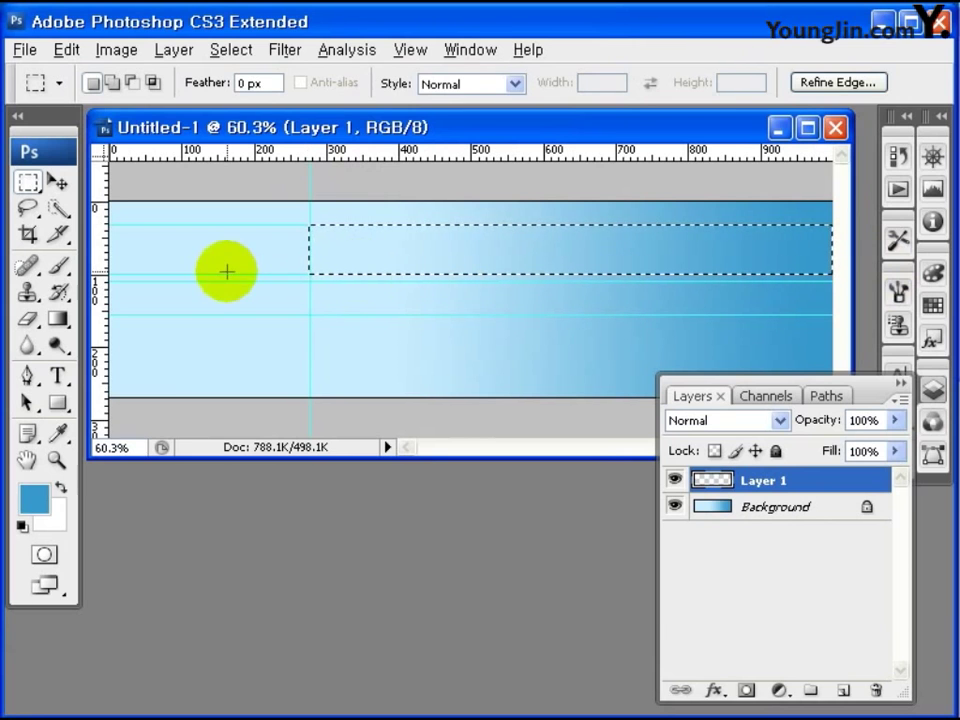
Step: Fill the selected band on Layer 1 with white as the foreground color and clear the selection
click(34, 498)
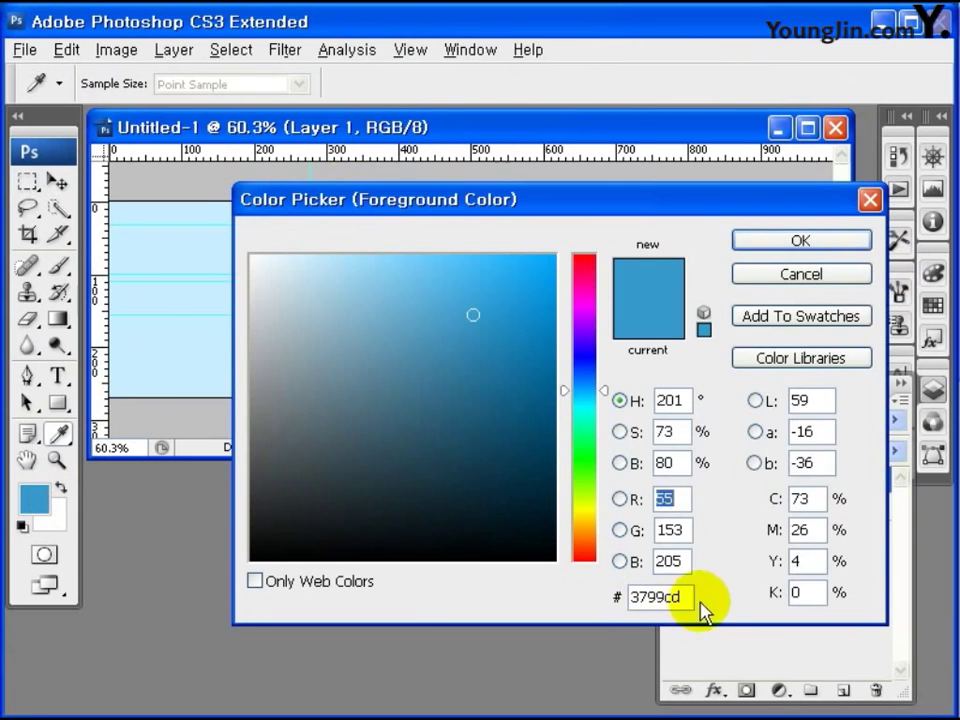
drag(290, 275, 250, 253)
click(815, 243)
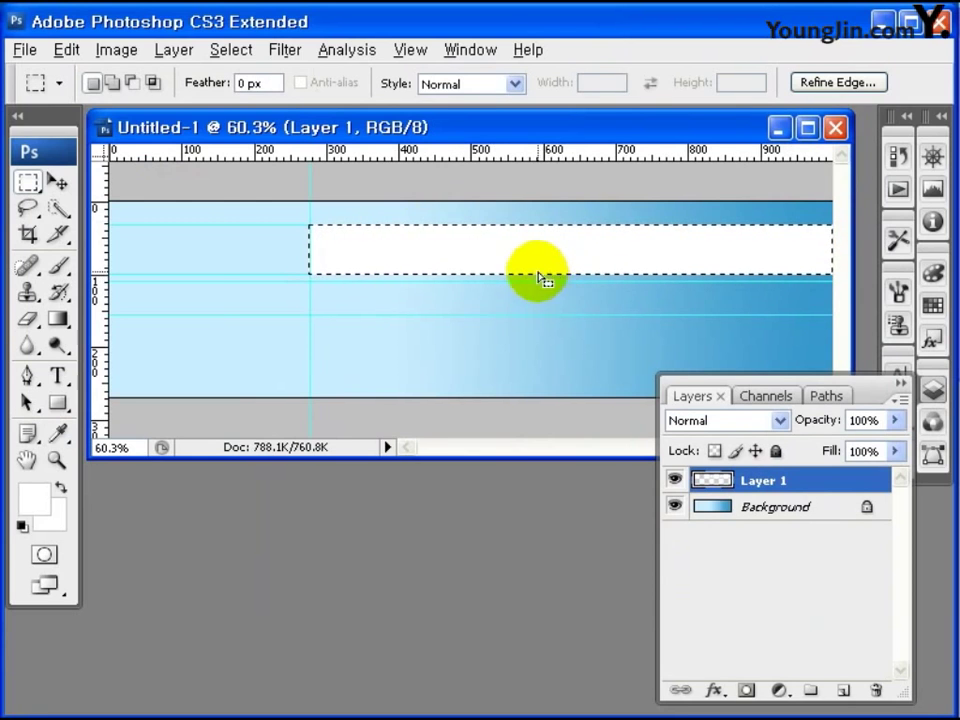
click(231, 52)
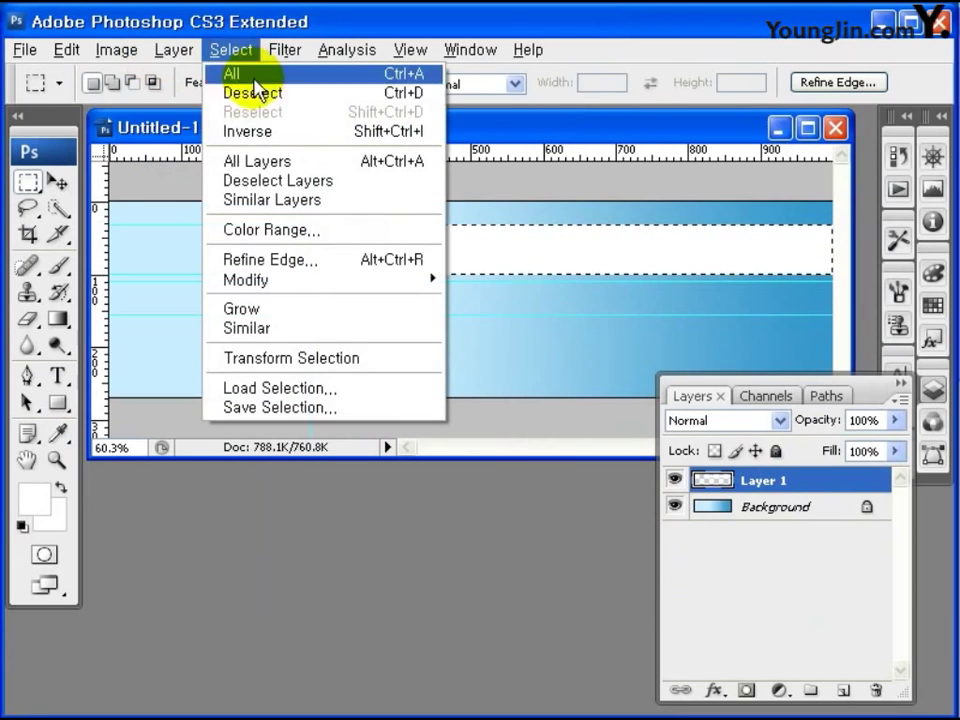
click(352, 97)
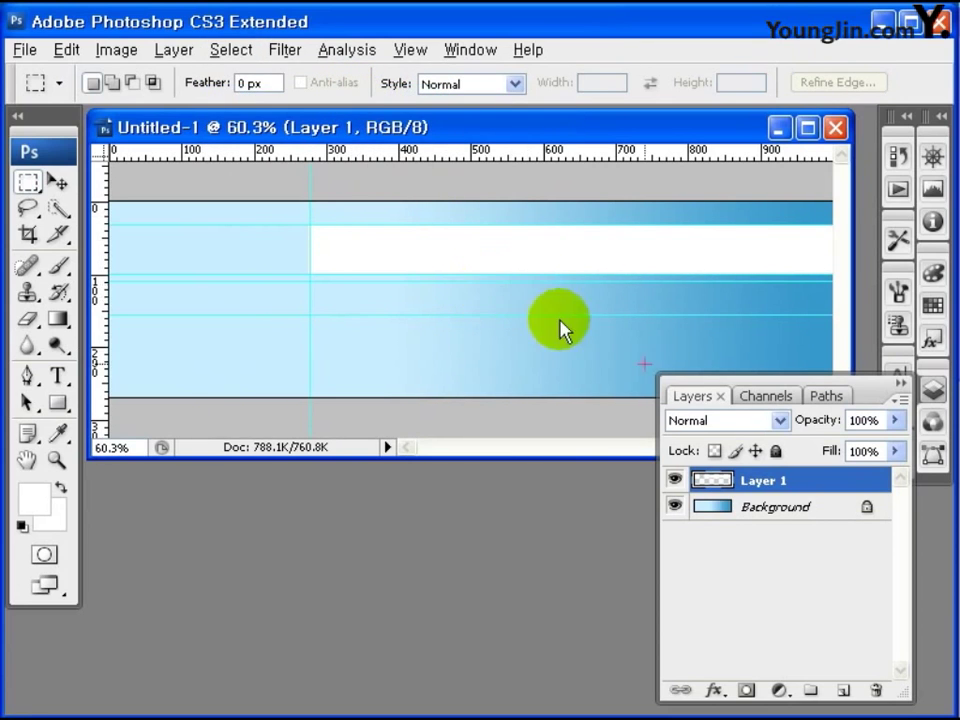
click(714, 690)
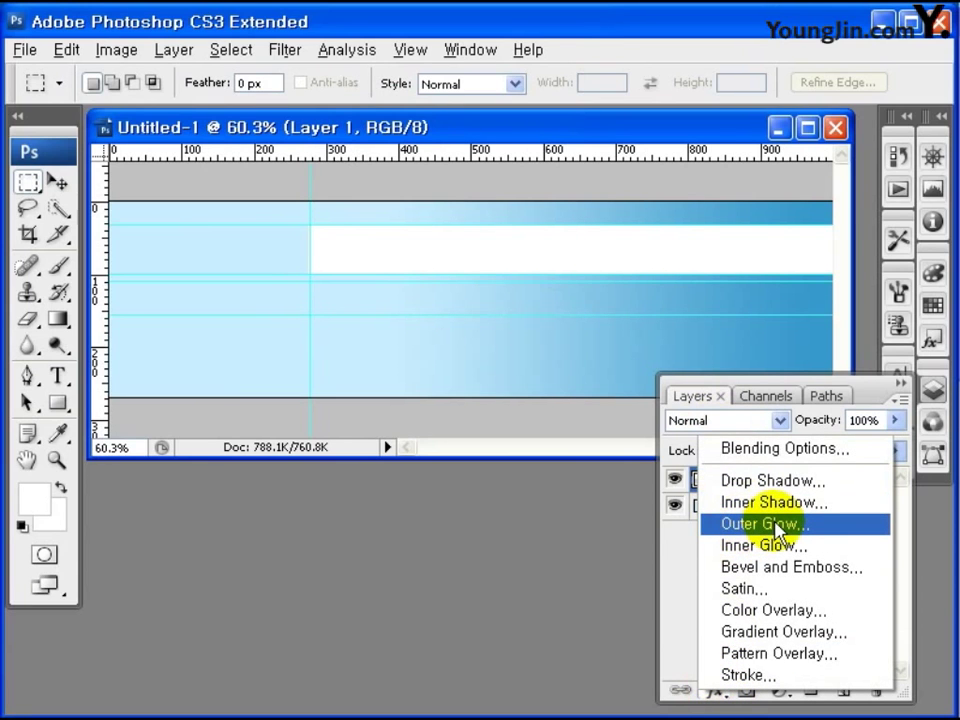
click(697, 550)
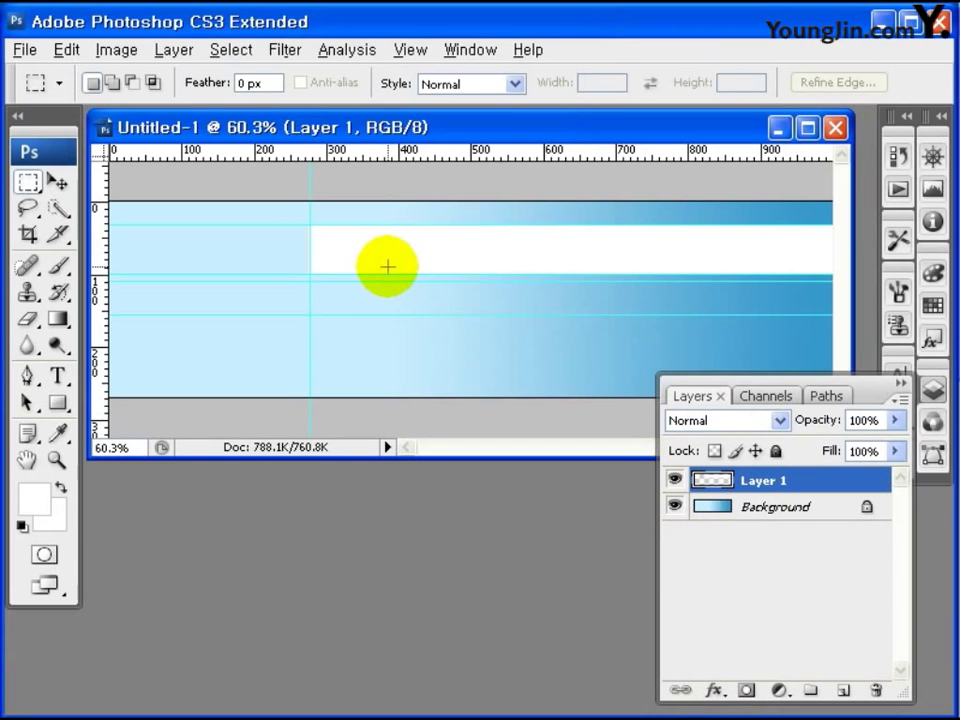
Step: Place page 1 of the logo Illustrator file from the AL folder into the document, cropped to its bounding box
click(25, 49)
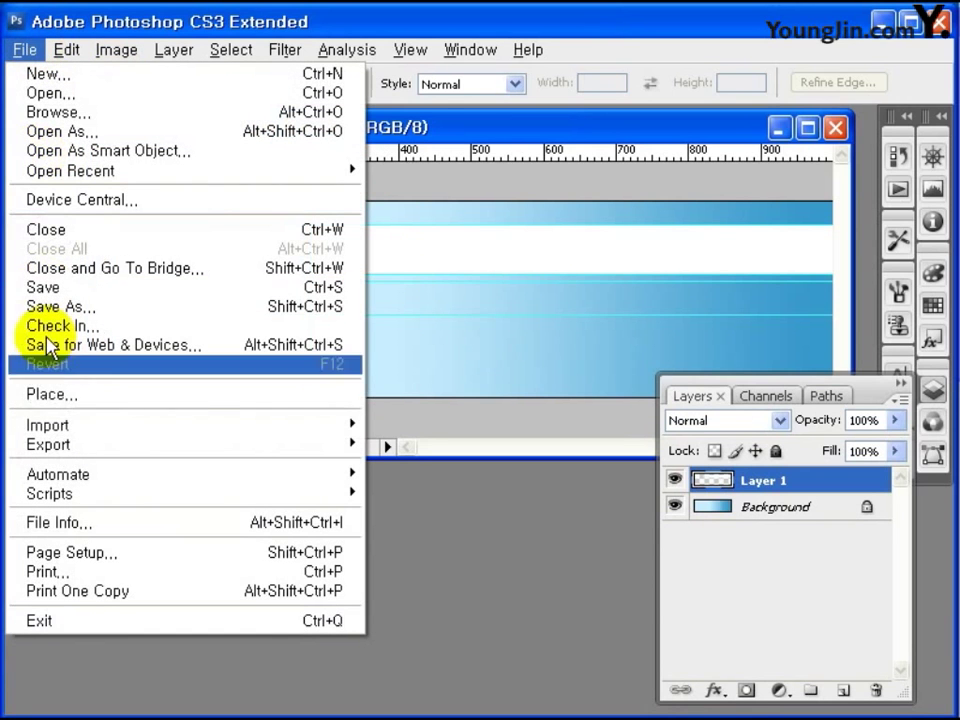
click(47, 398)
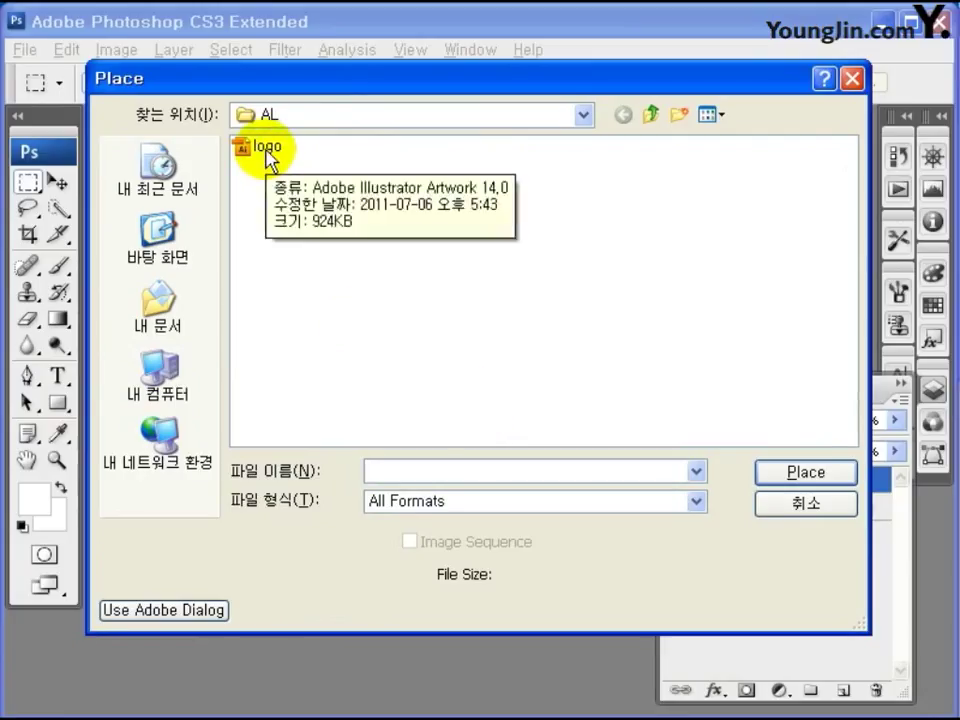
click(266, 156)
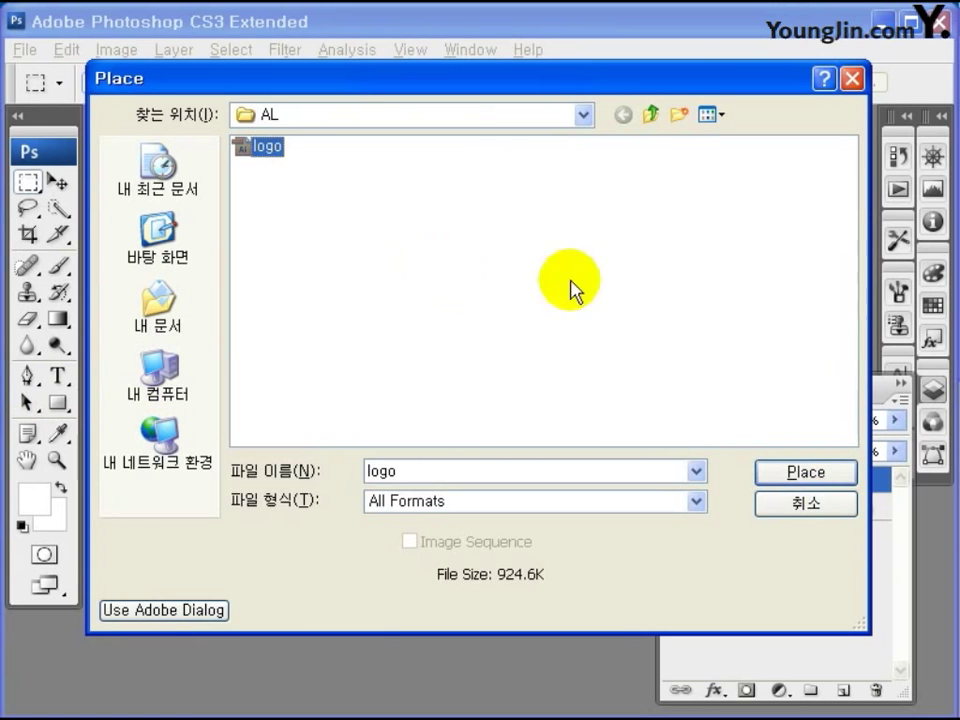
click(804, 474)
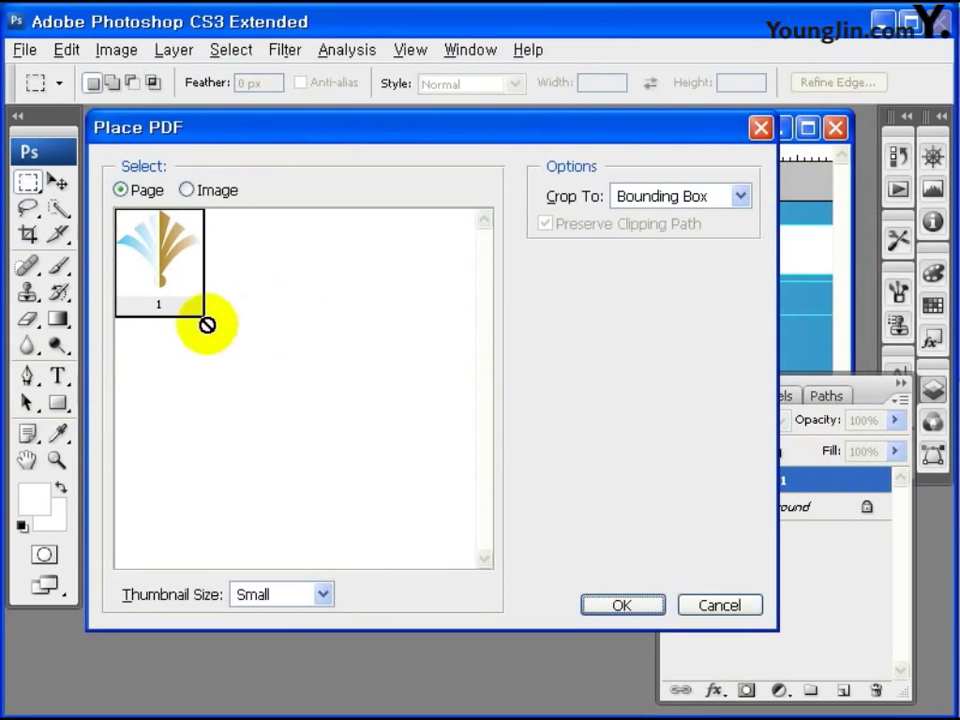
click(645, 606)
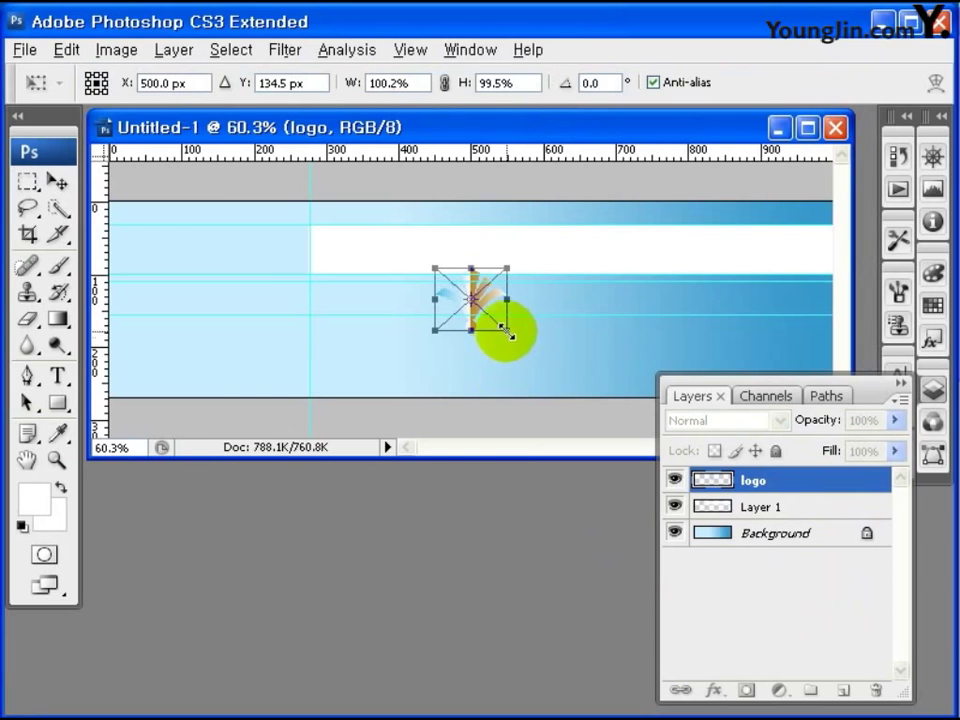
Step: Scale the placed logo to about 59% and position it inside the white band, just right of the vertical guide
drag(504, 330, 369, 272)
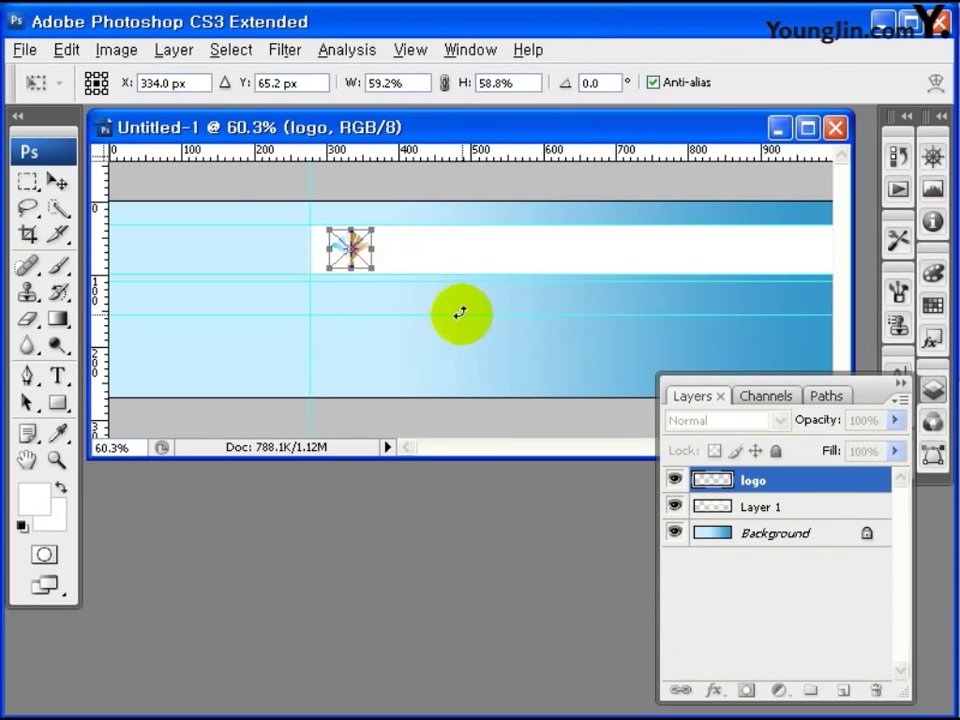
key(Return)
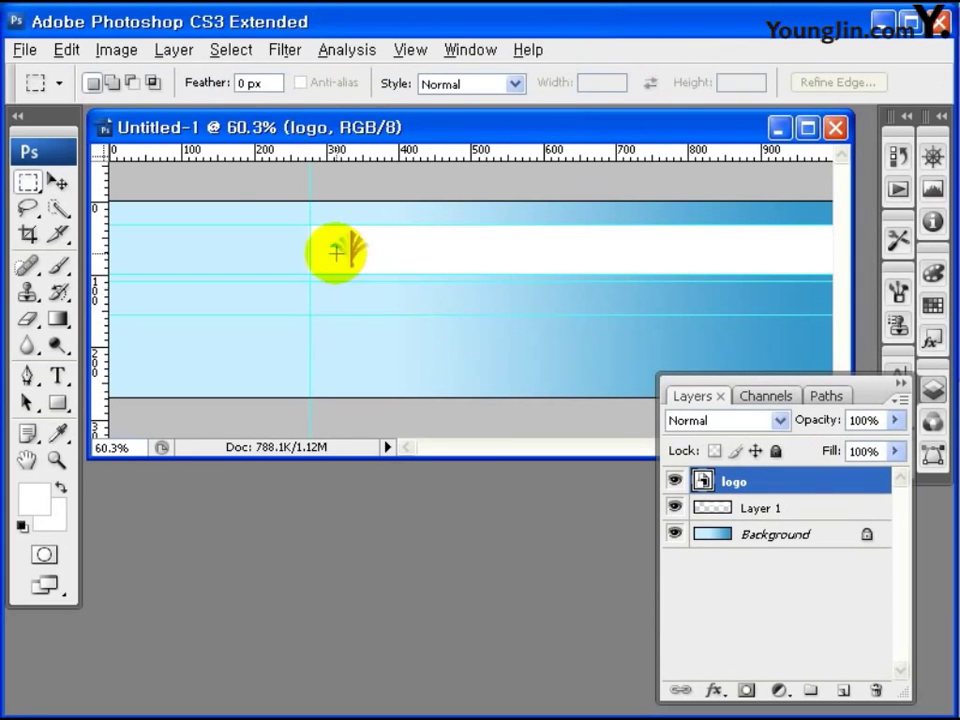
click(58, 181)
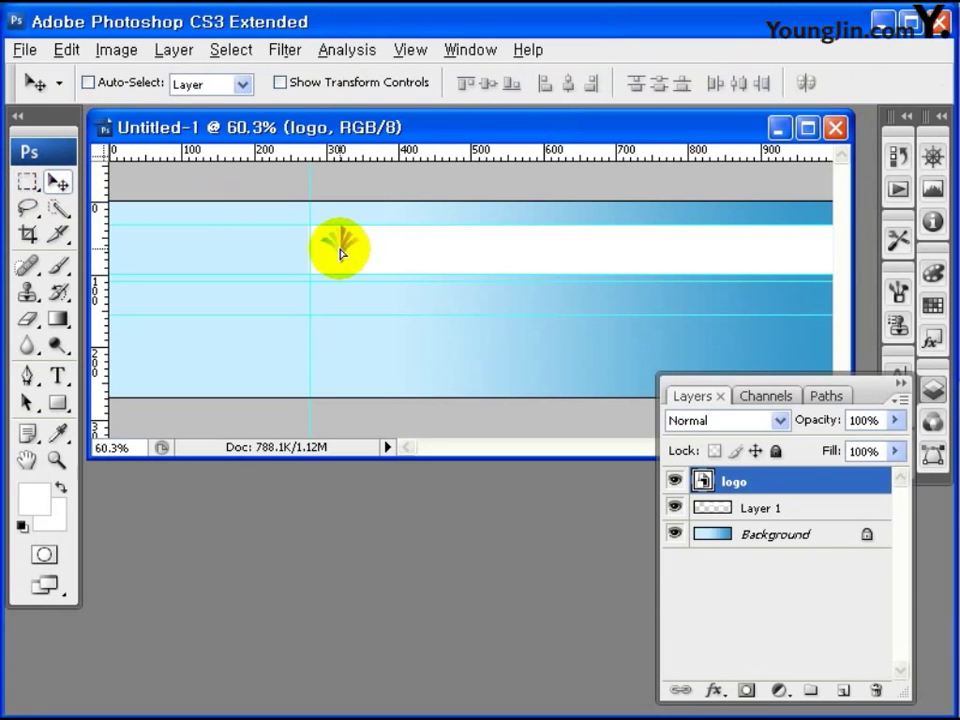
drag(340, 253, 342, 247)
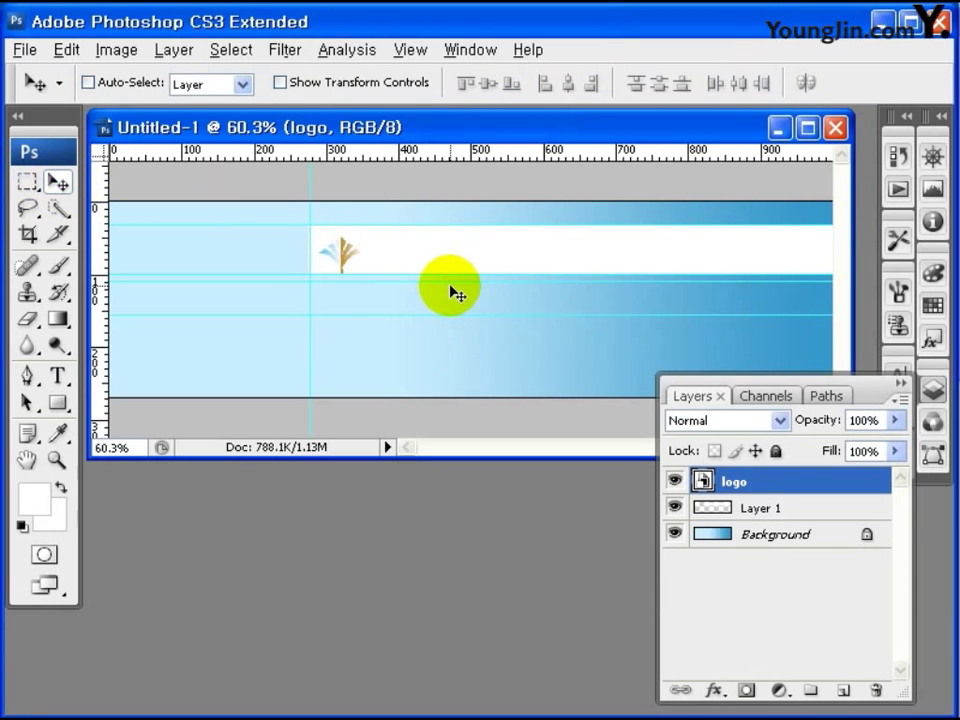
Step: Activate the Horizontal Type tool, show the Character panel and set the font to HY견고딕
click(56, 378)
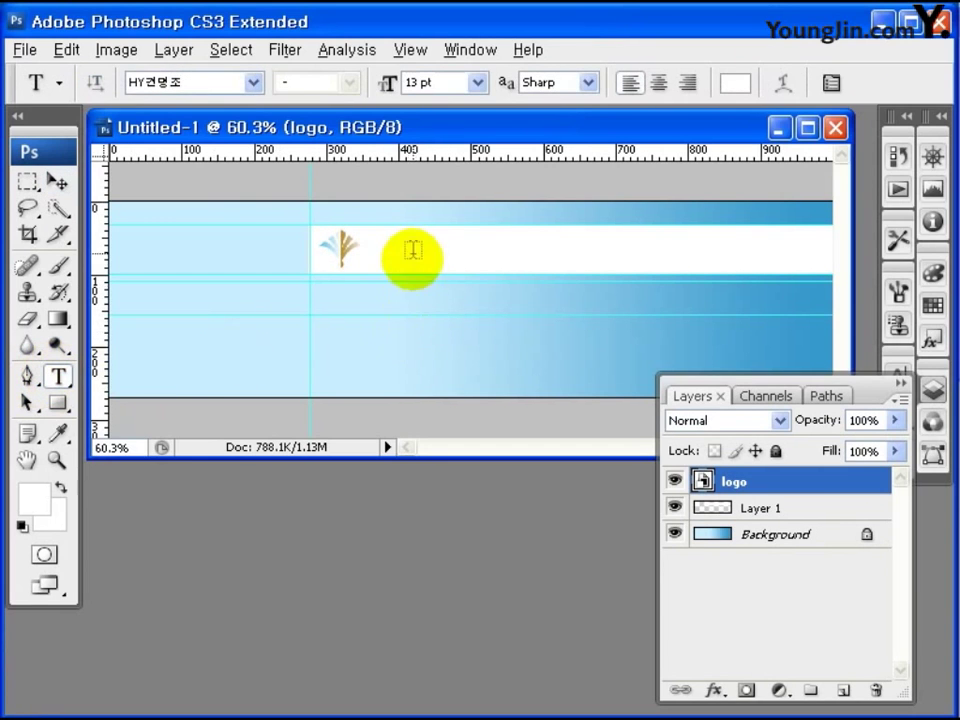
click(470, 49)
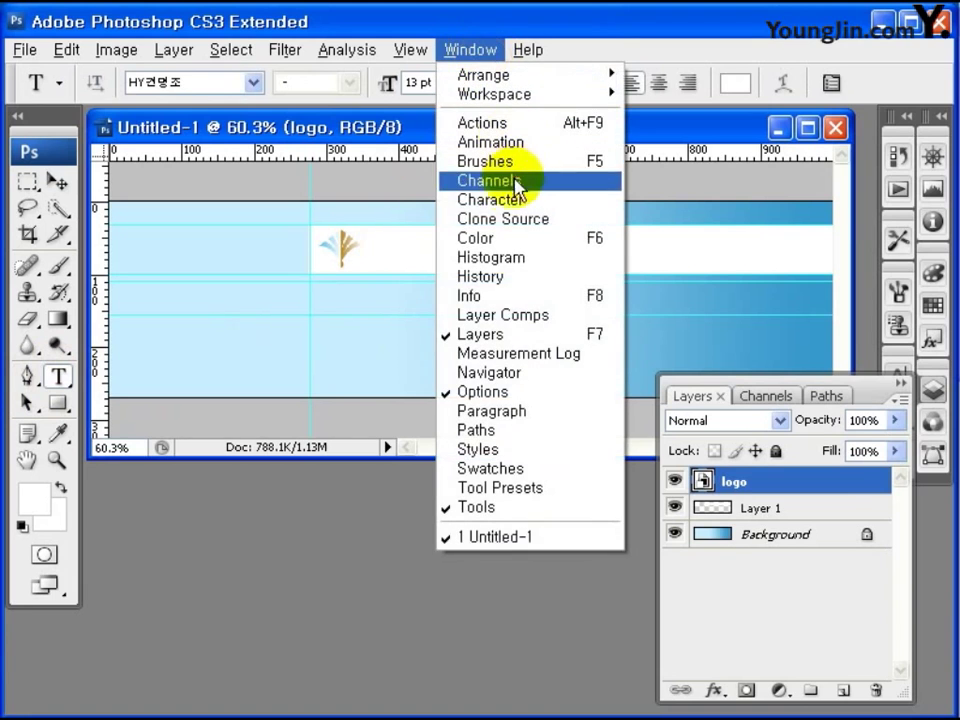
click(512, 200)
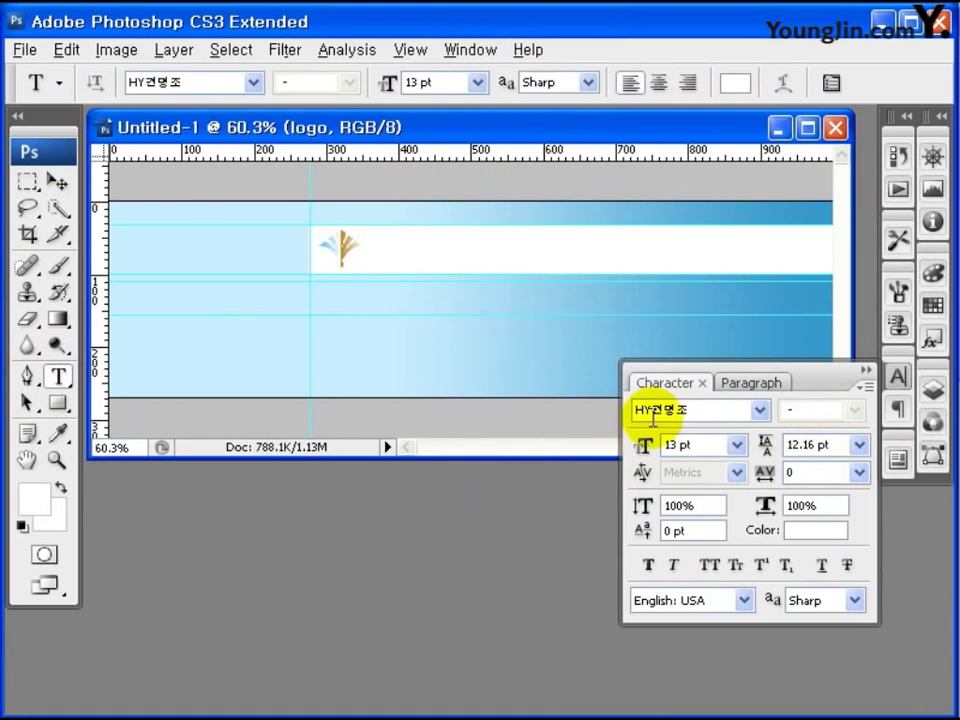
click(701, 412)
key(Up)
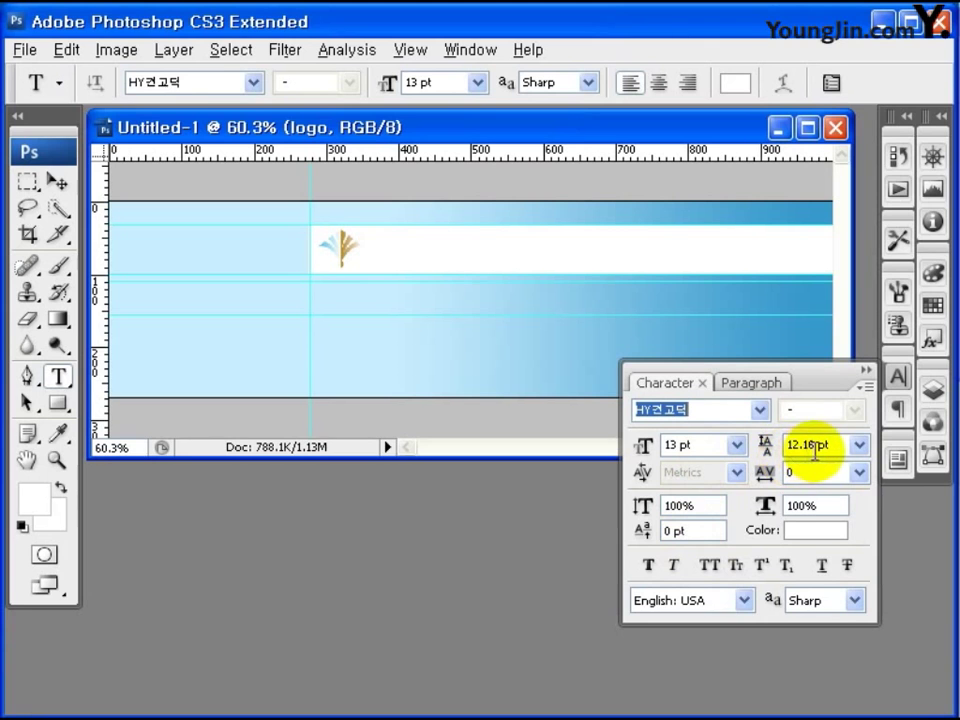
Step: Set the text color to #0689d3 and add the tagline "좋은추억 & 행복한시간" beside the logo at about 13.79 pt
click(815, 531)
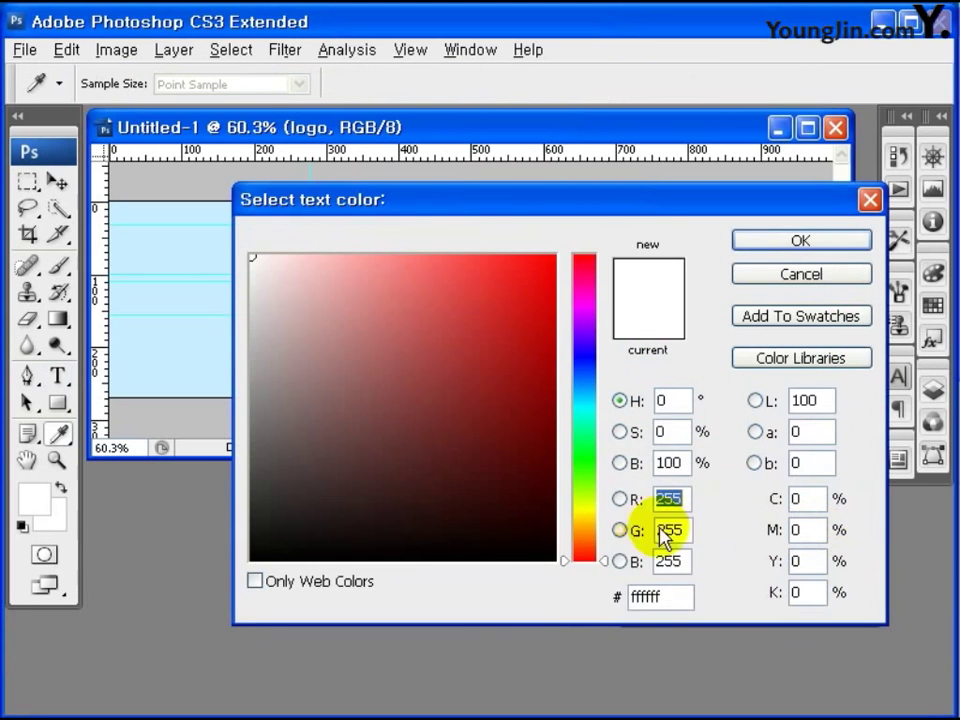
double_click(672, 596)
text(0689d3)
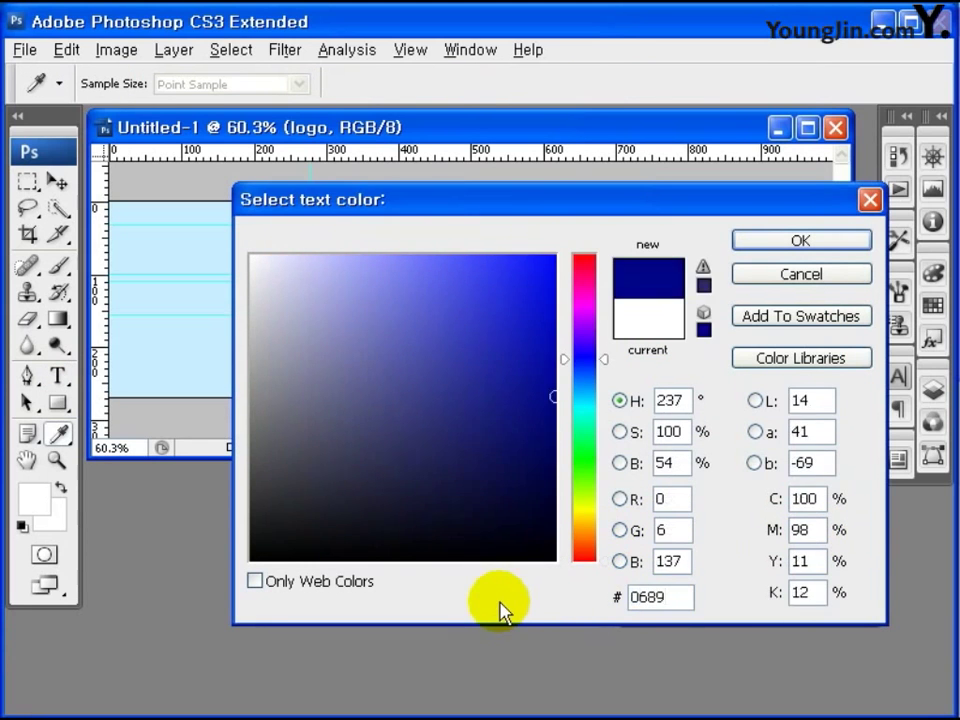
click(829, 245)
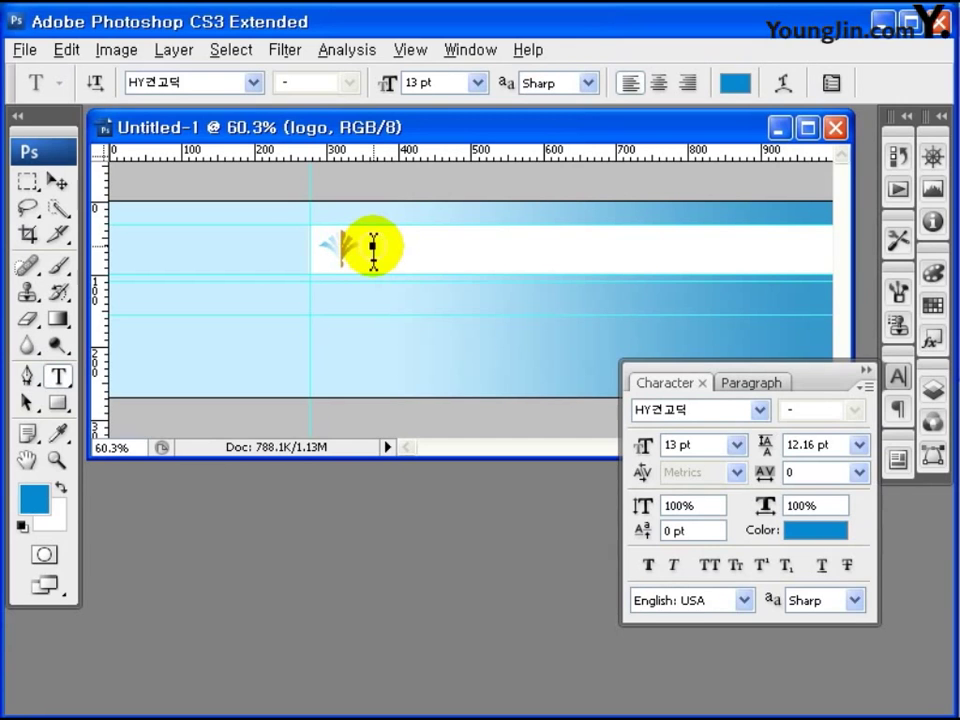
click(372, 248)
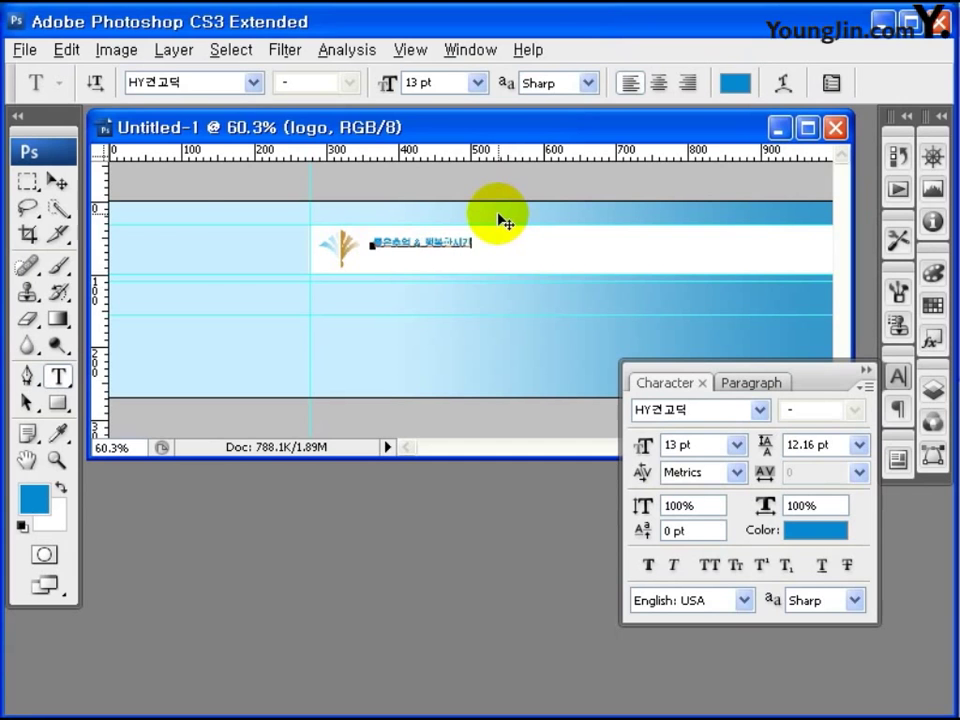
click(28, 181)
click(57, 181)
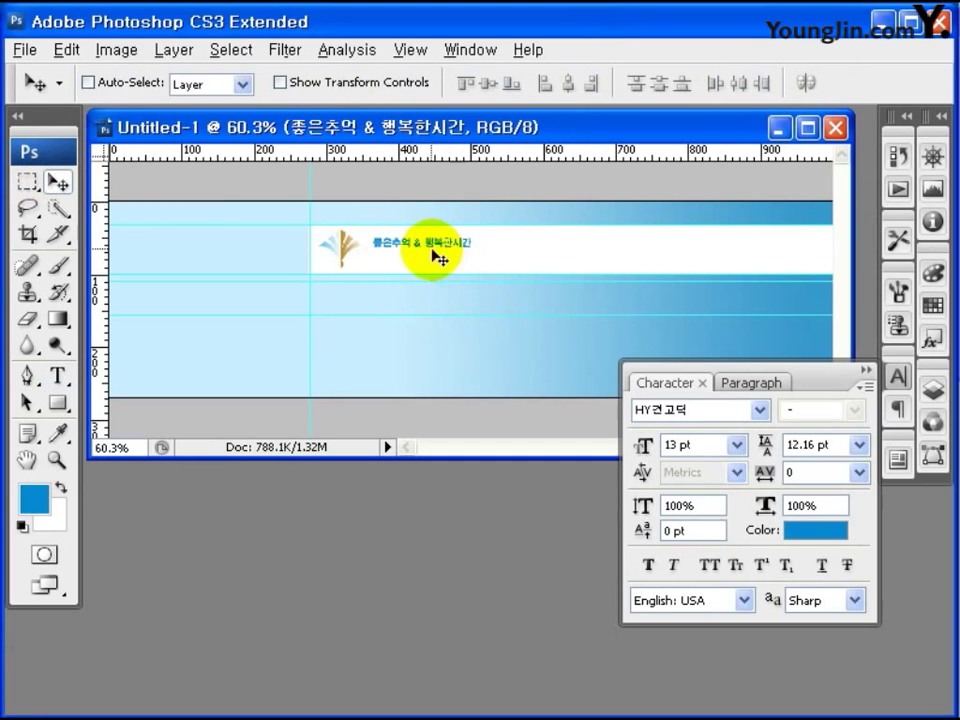
Step: Add the text "푸른바다 펜션" beneath the blue tagline and color it black
click(58, 376)
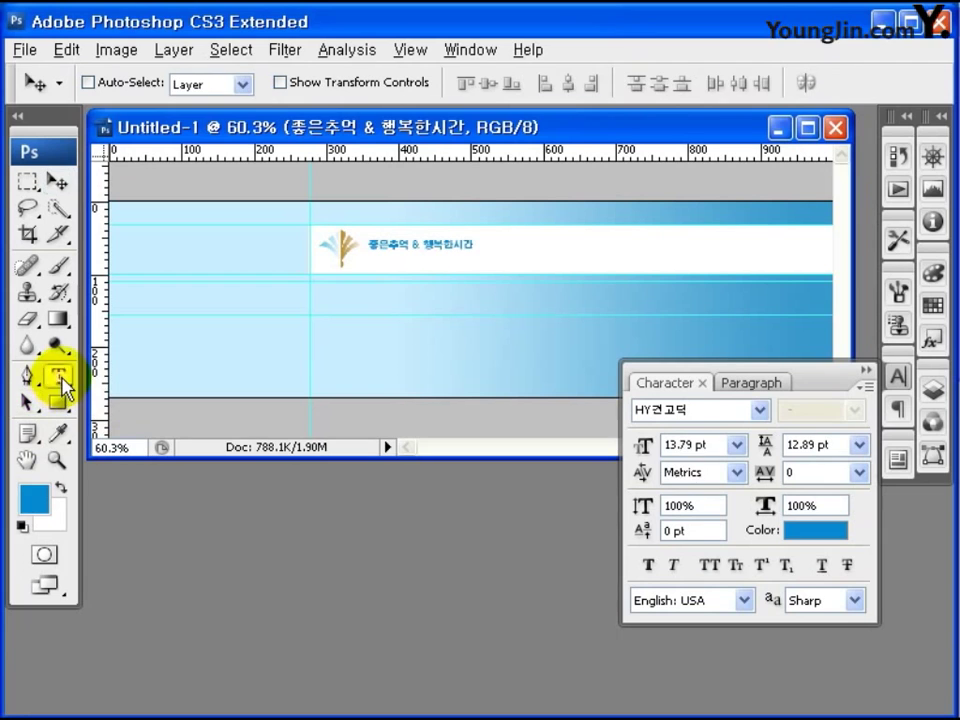
click(372, 250)
click(372, 265)
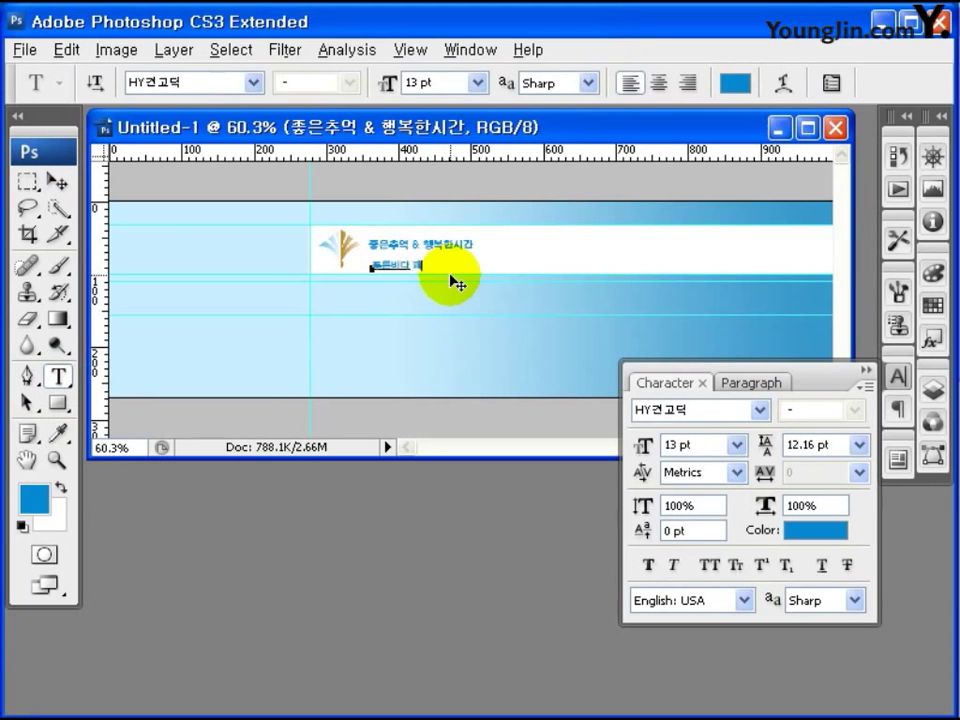
key(ctrl+Return)
click(815, 530)
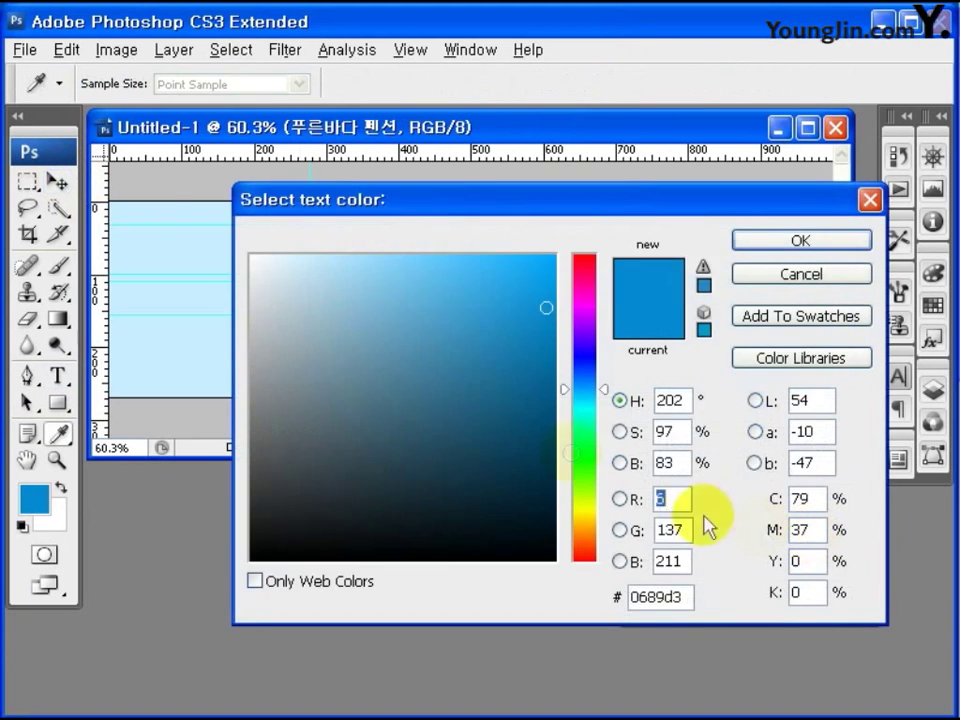
drag(300, 530, 224, 590)
click(790, 242)
Step: Scale the black name text to about 22.49 pt to match the tagline's width, and shift both text lines slightly upward
key(ctrl+t)
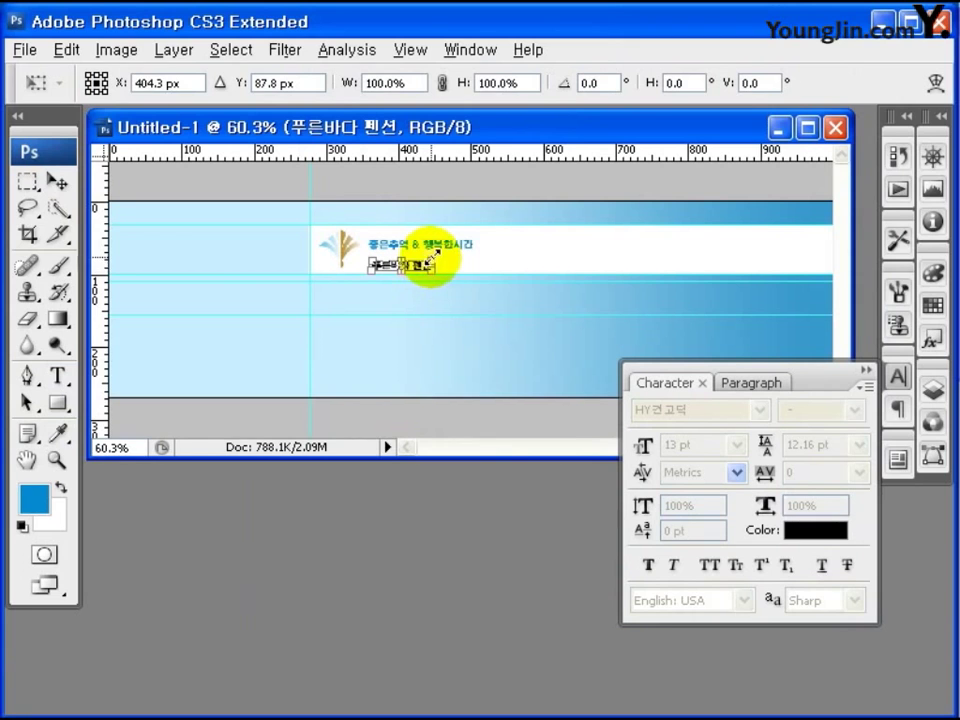
drag(434, 256, 475, 279)
key(Return)
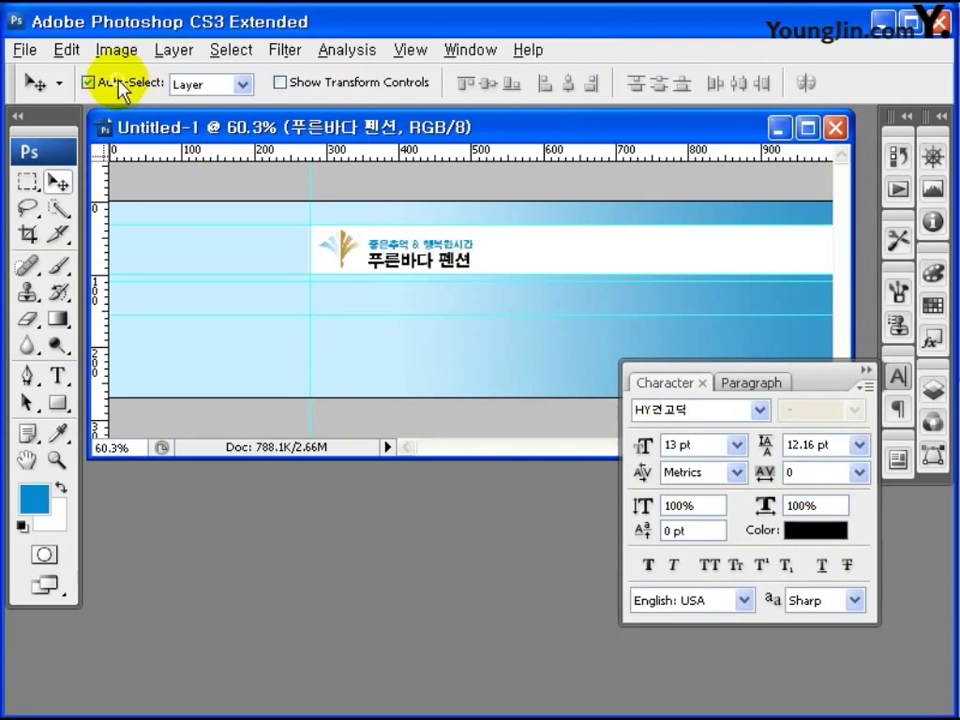
click(411, 238)
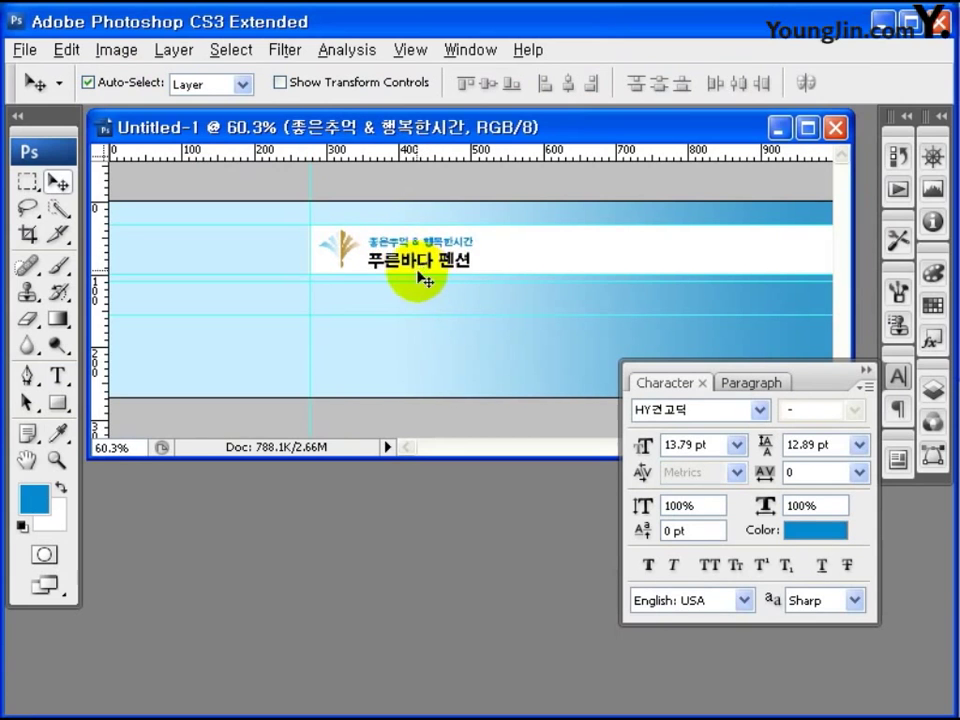
click(418, 268)
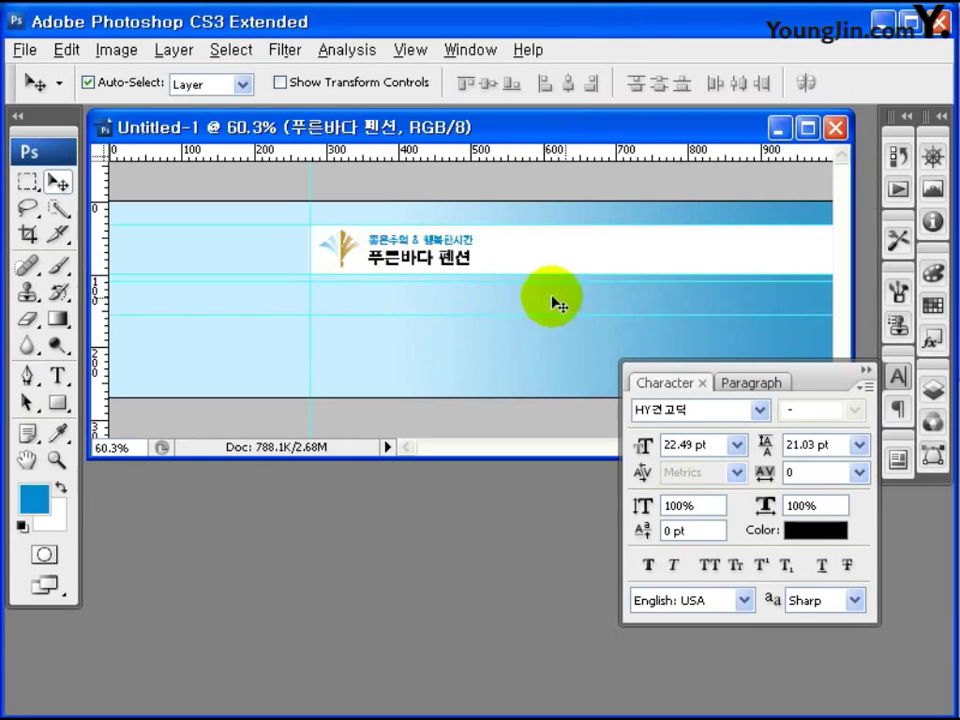
Step: Create a new layer on top and select the band between the two lower horizontal guides, from the vertical guide to the canvas's right edge
click(897, 377)
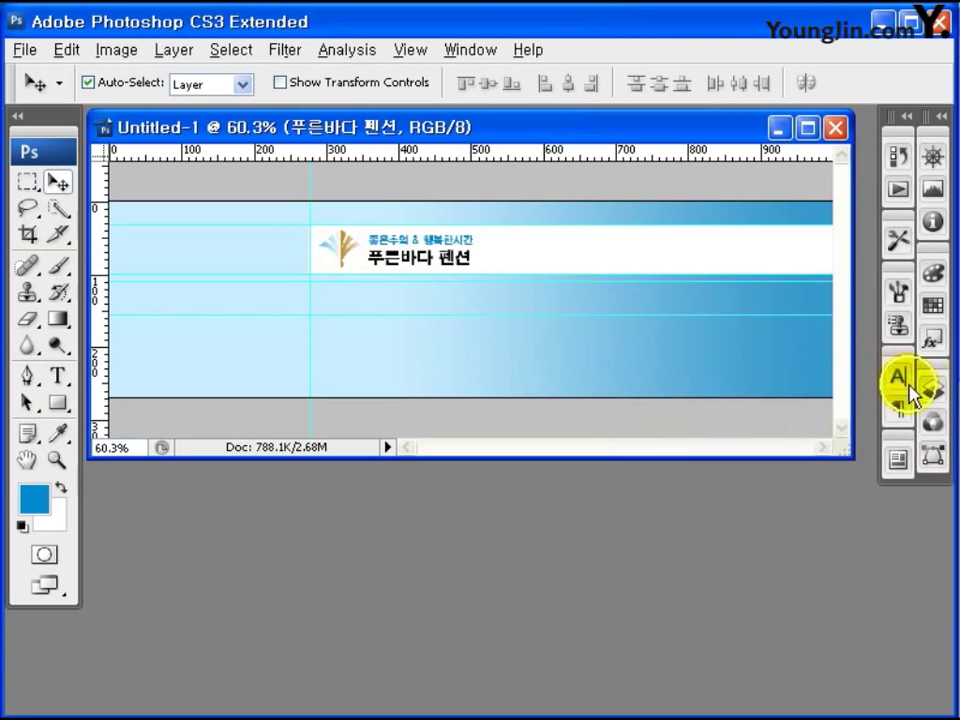
click(930, 390)
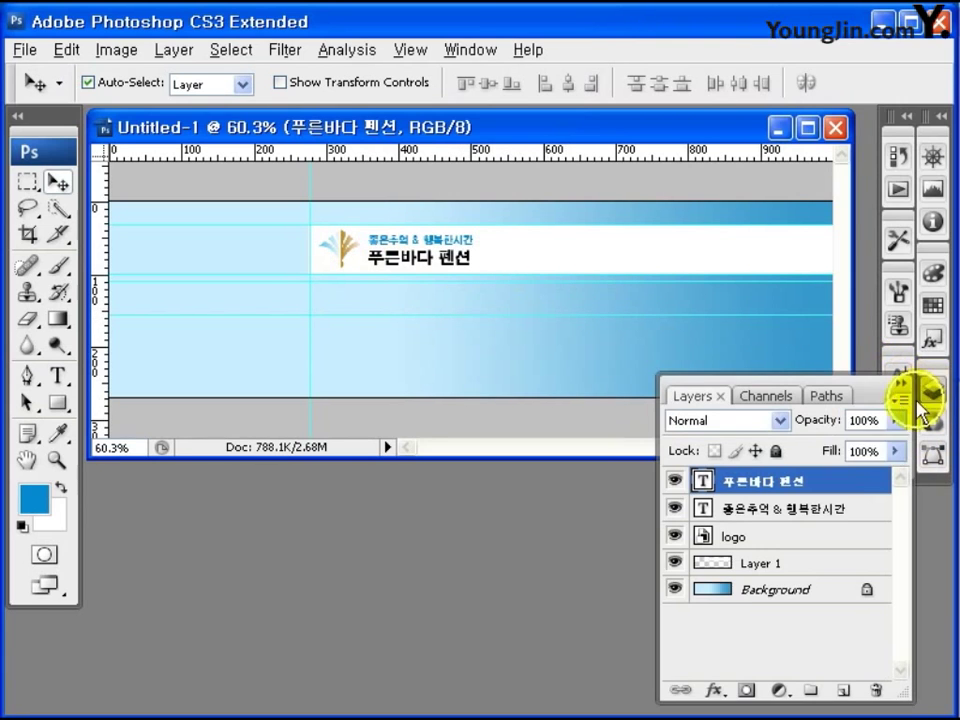
click(843, 689)
click(28, 181)
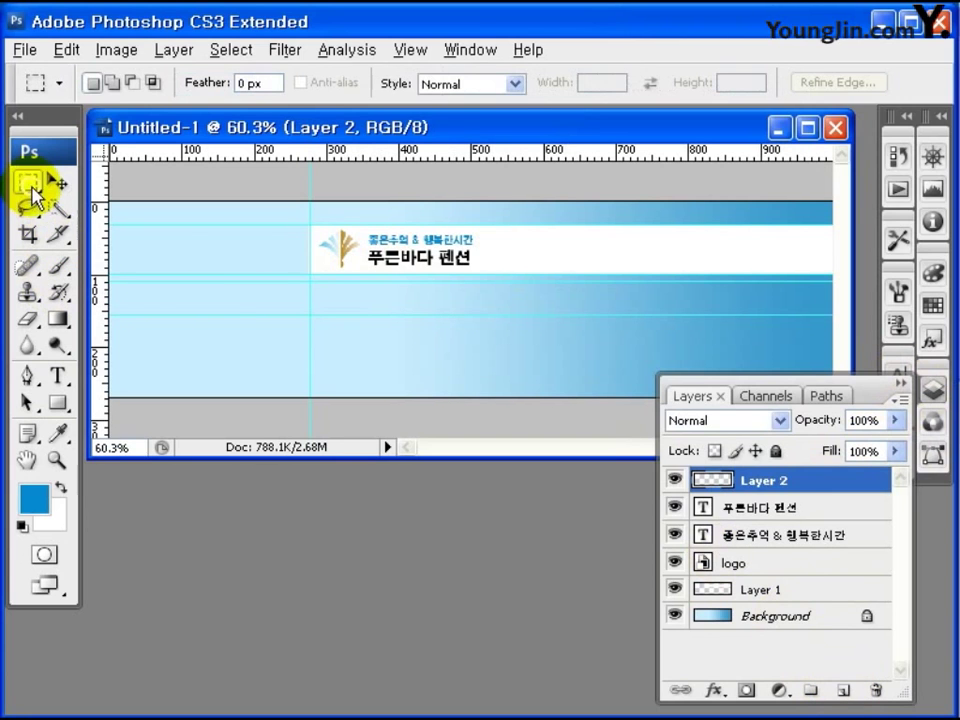
drag(309, 284, 832, 318)
Step: Fill the selected lower band on the new layer with white as the foreground color and clear the selection
click(34, 498)
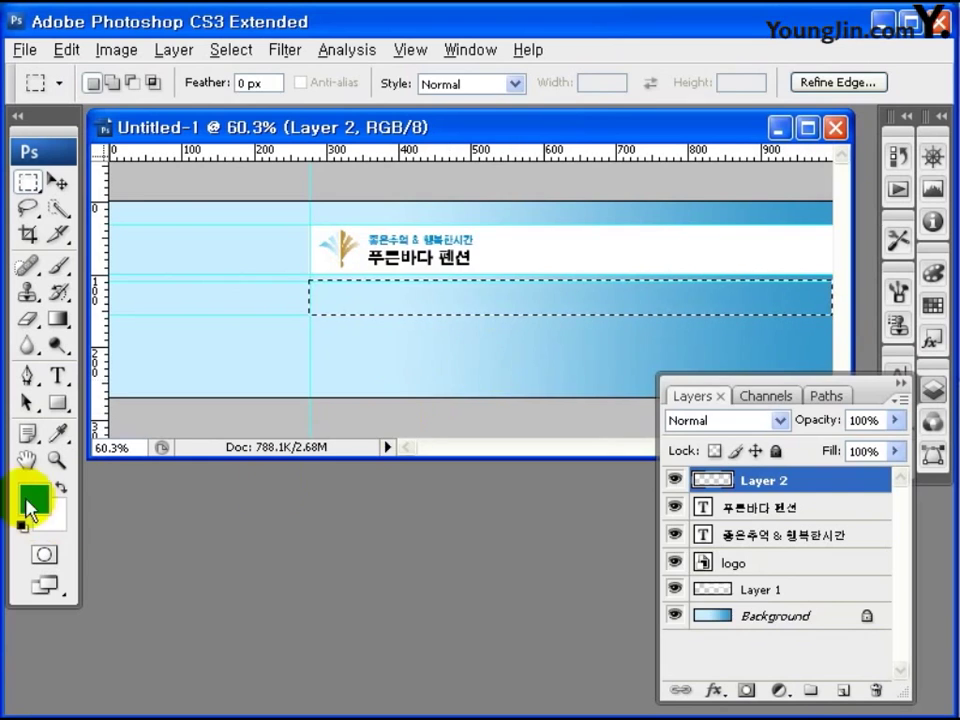
drag(260, 470, 191, 218)
click(840, 243)
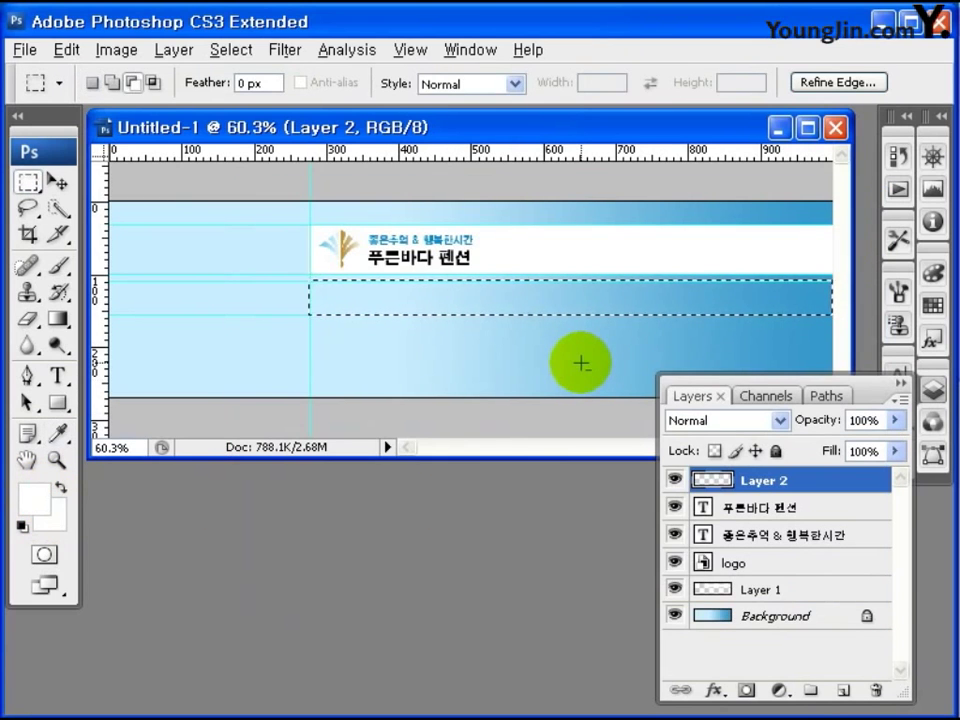
key(alt+BackSpace)
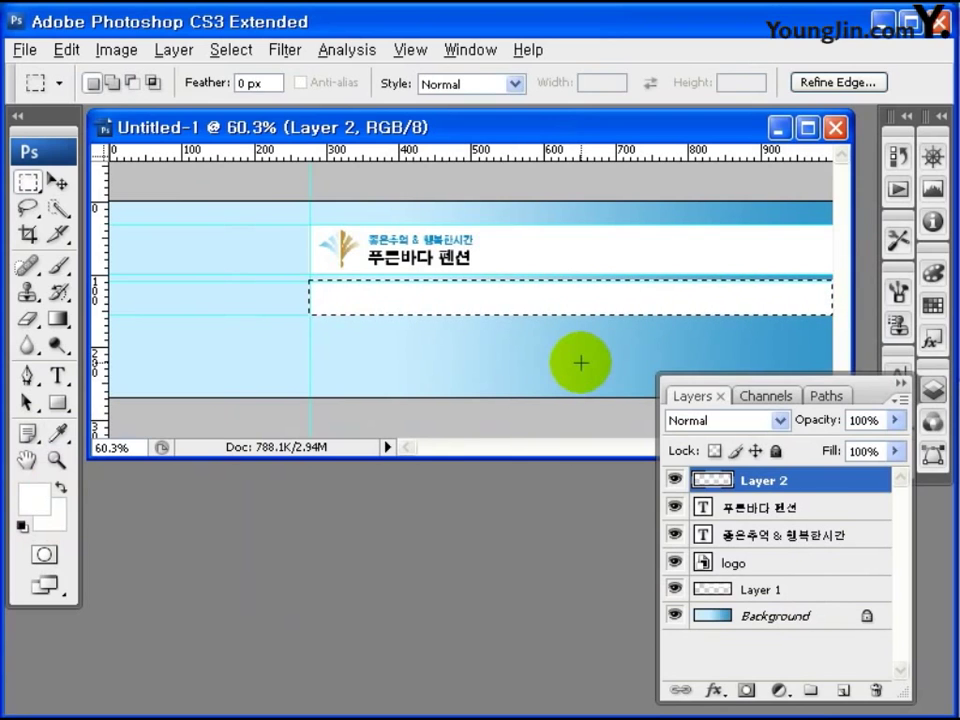
key(ctrl+d)
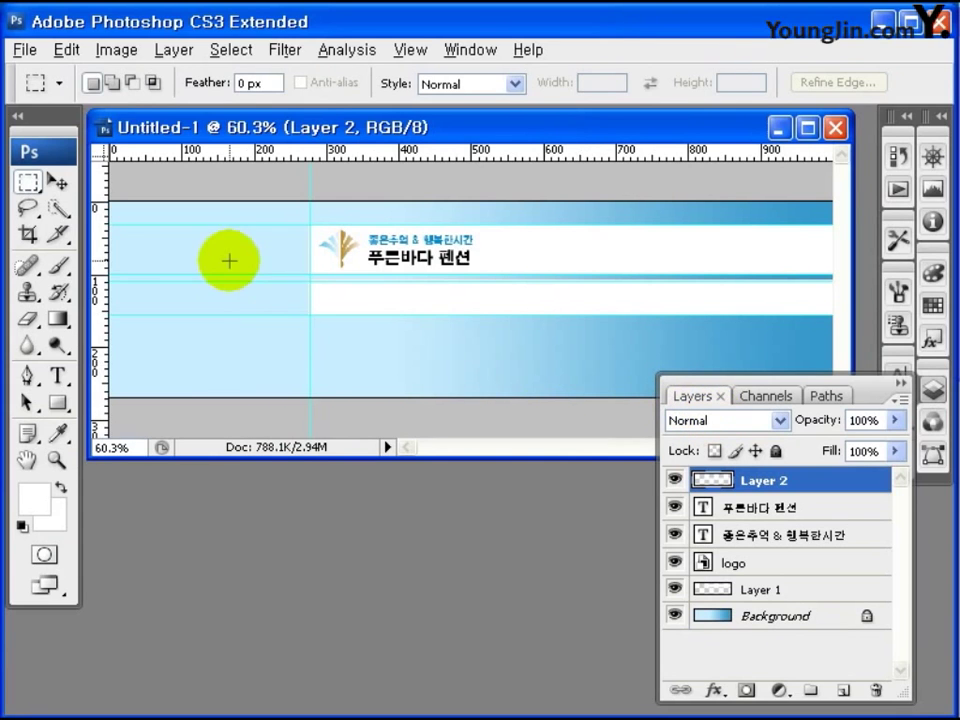
Step: Activate the Horizontal Type tool and set the text color to #999999 in the Character settings
click(60, 380)
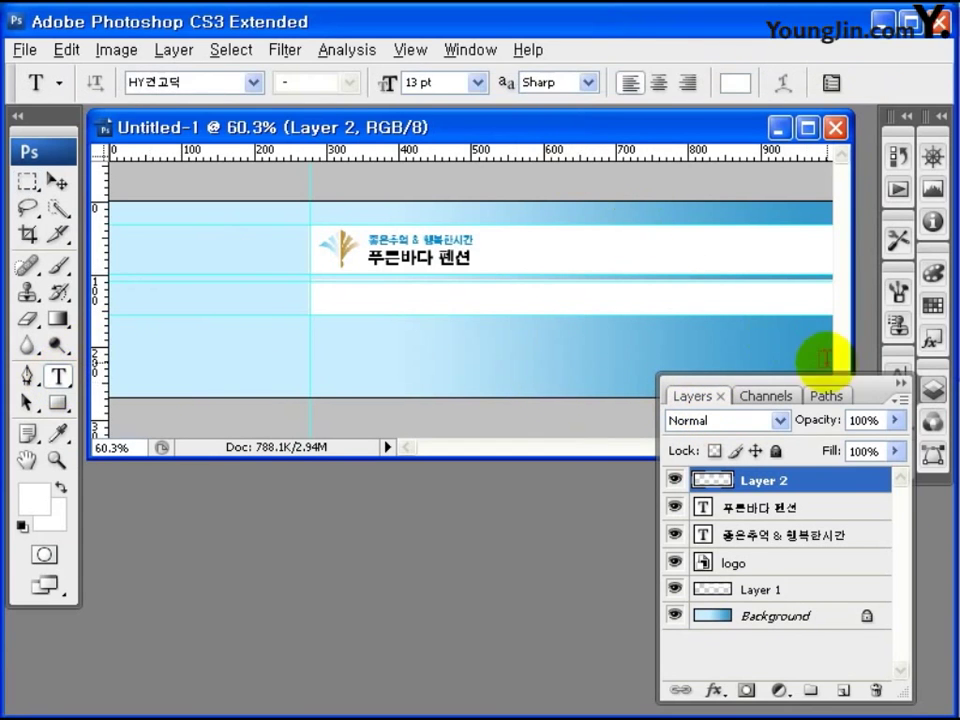
click(900, 377)
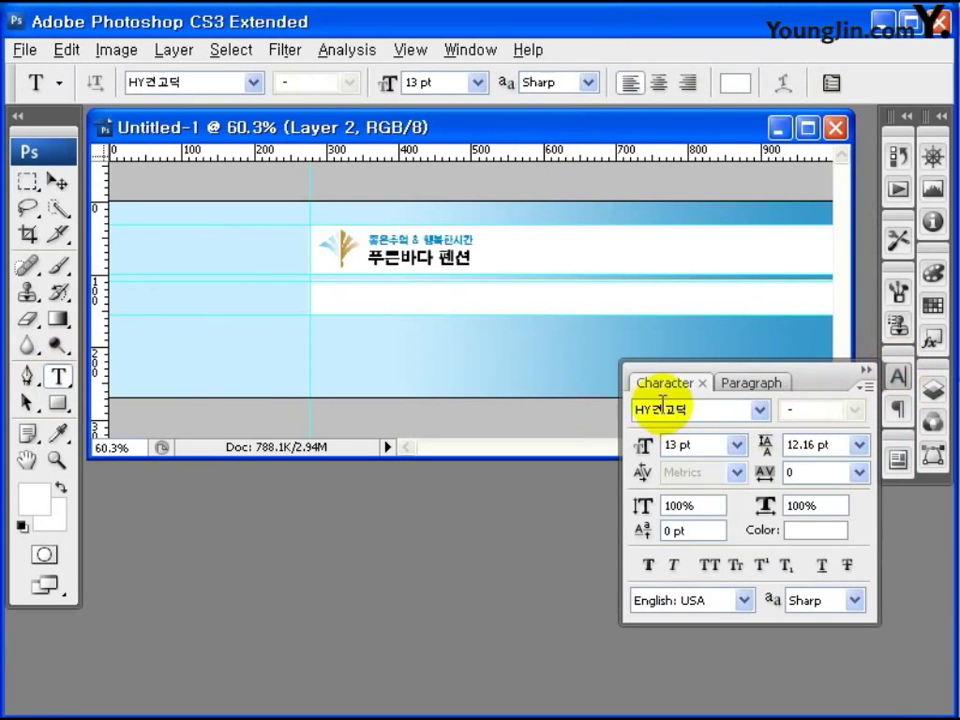
click(817, 531)
click(645, 597)
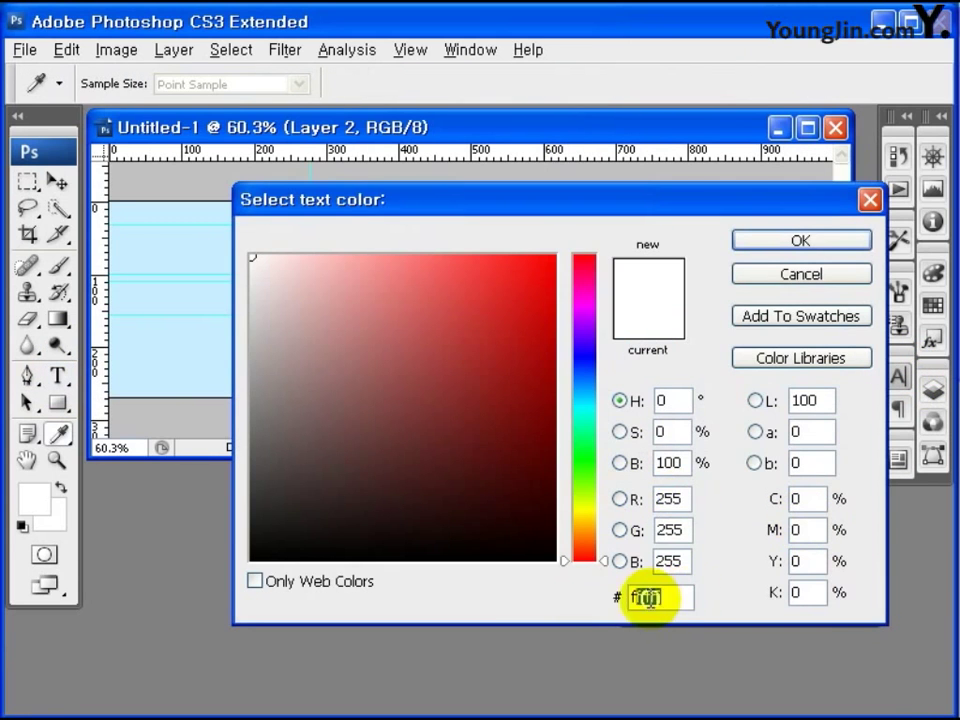
text(999999)
key(Return)
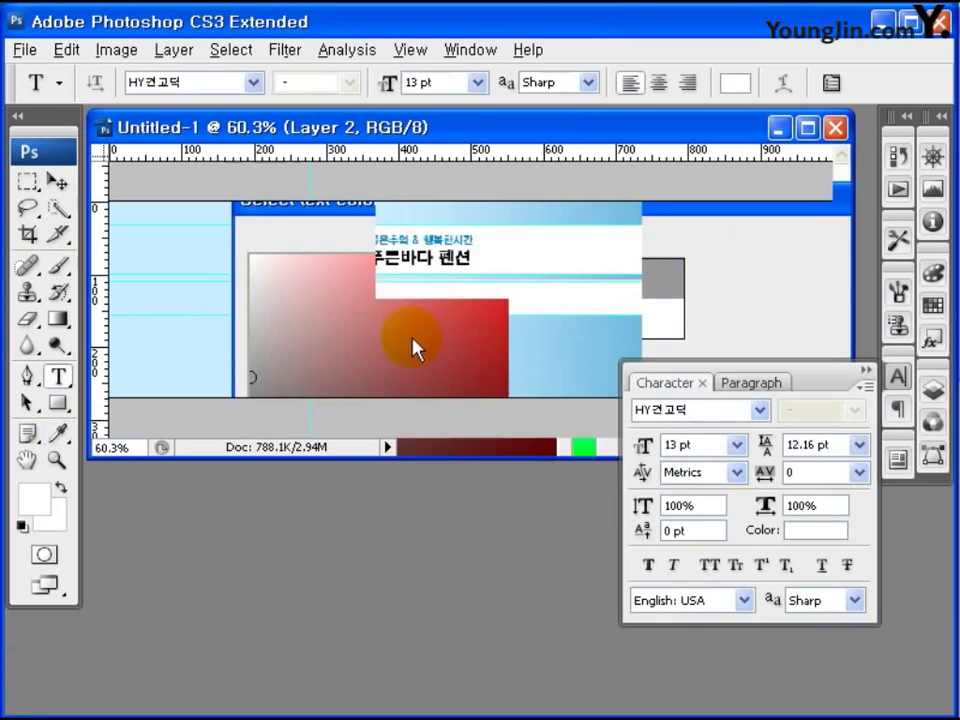
Step: Add the menu text "푸른바다소개 펜션미리보기 예약가이드 여행정보 커뮤니티 찾아오시는 길" with wide gaps in the lower white band and nudge it rightward
click(324, 300)
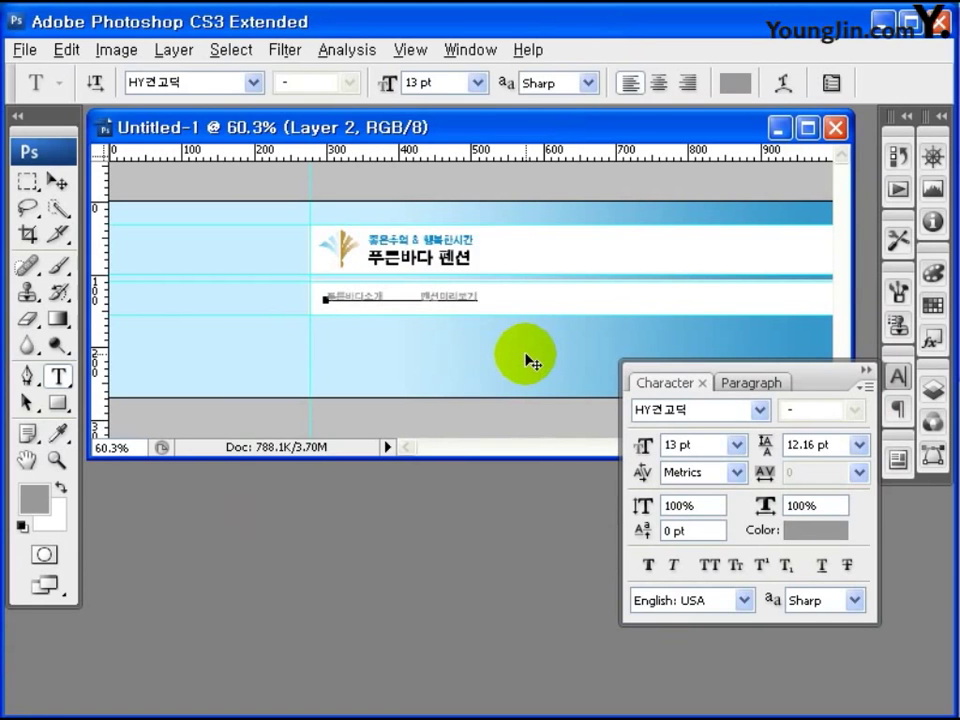
key(ctrl+Return)
key(v)
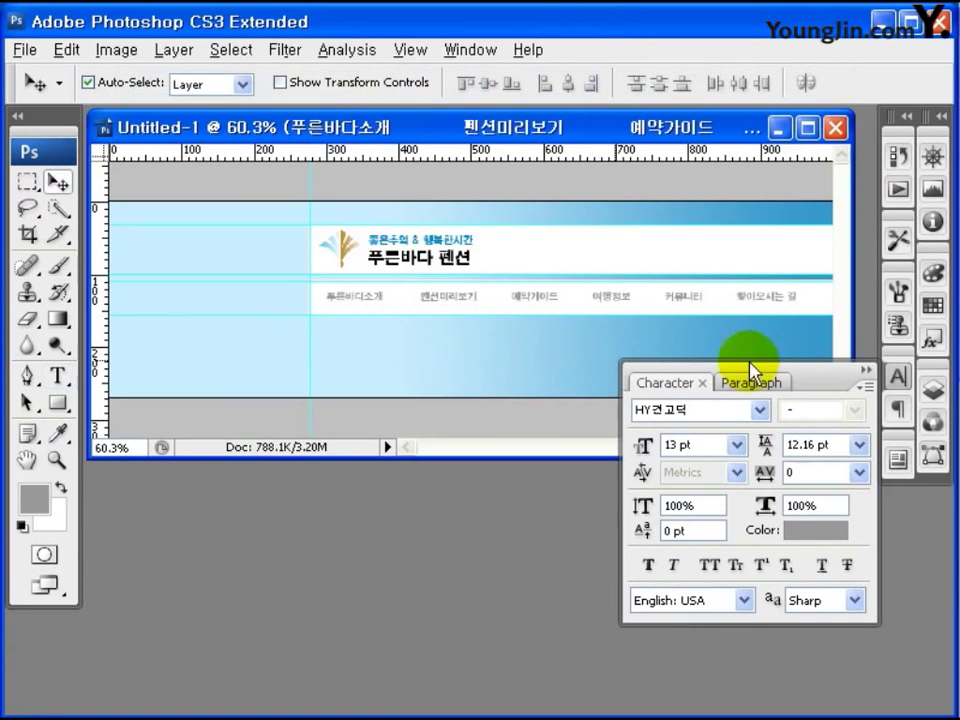
key(shift+Right)
key(shift+Right)
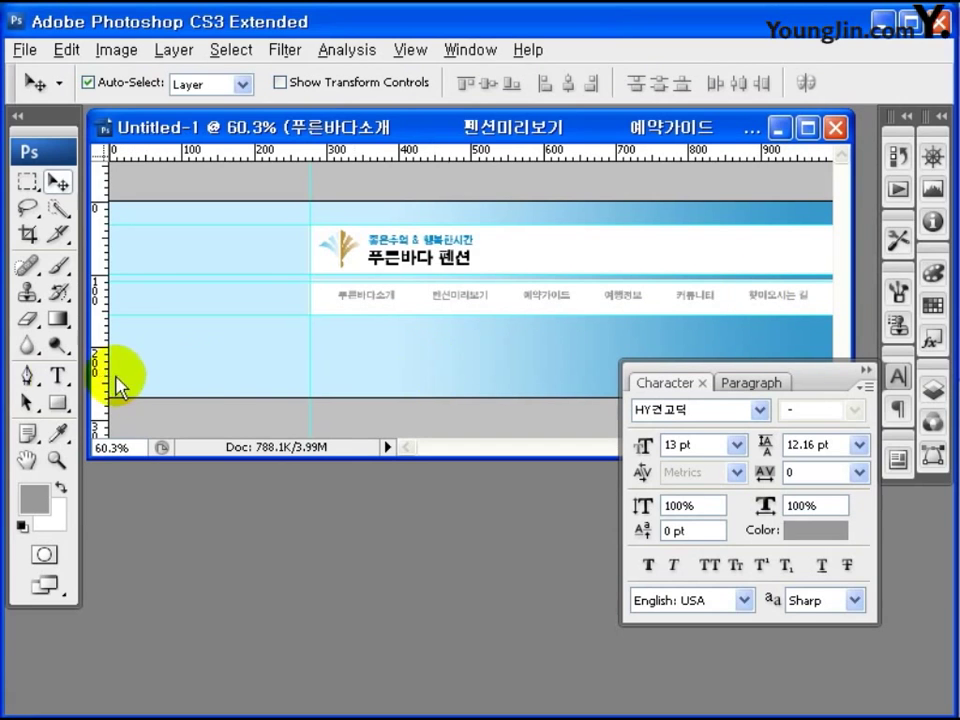
Step: Add the white text "가족과 함께" in HY견명조 at 13 pt on the blue area below the menu band
click(58, 378)
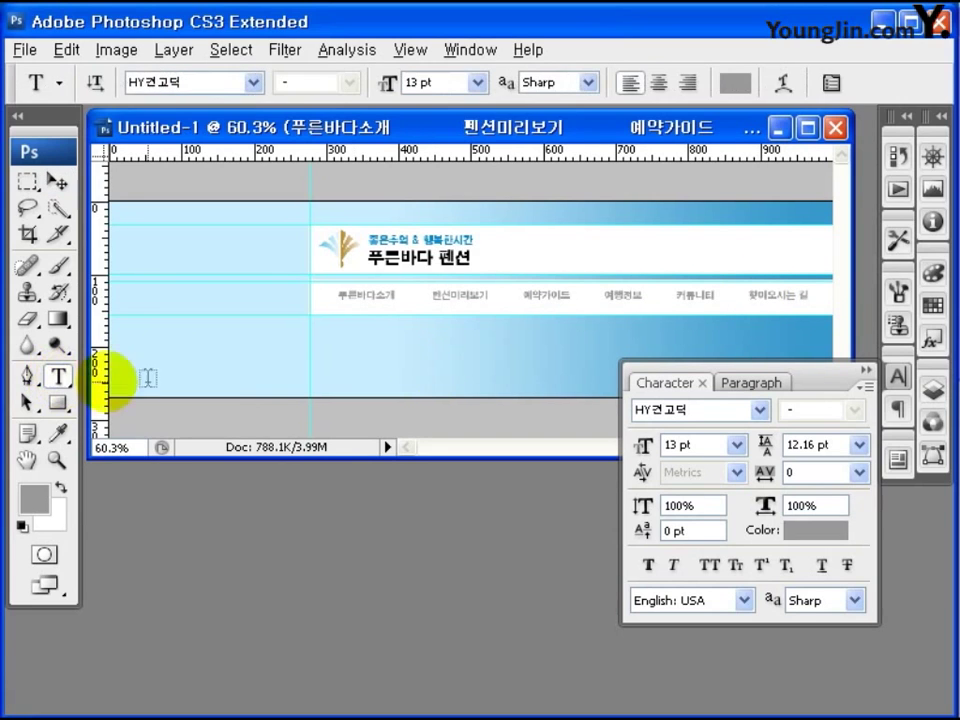
click(342, 343)
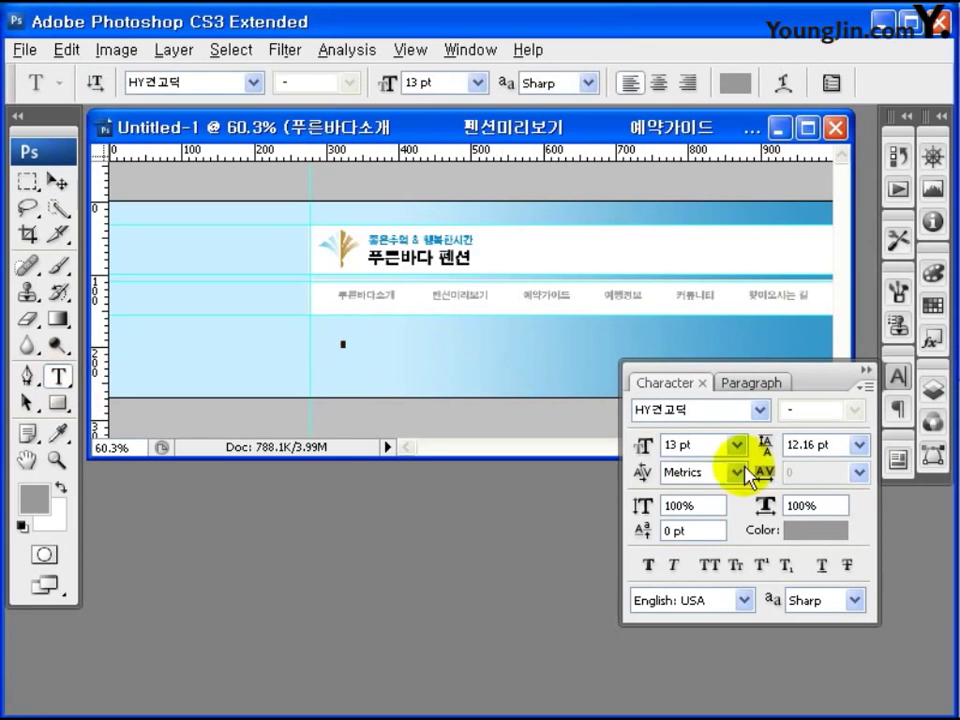
click(810, 532)
key(Return)
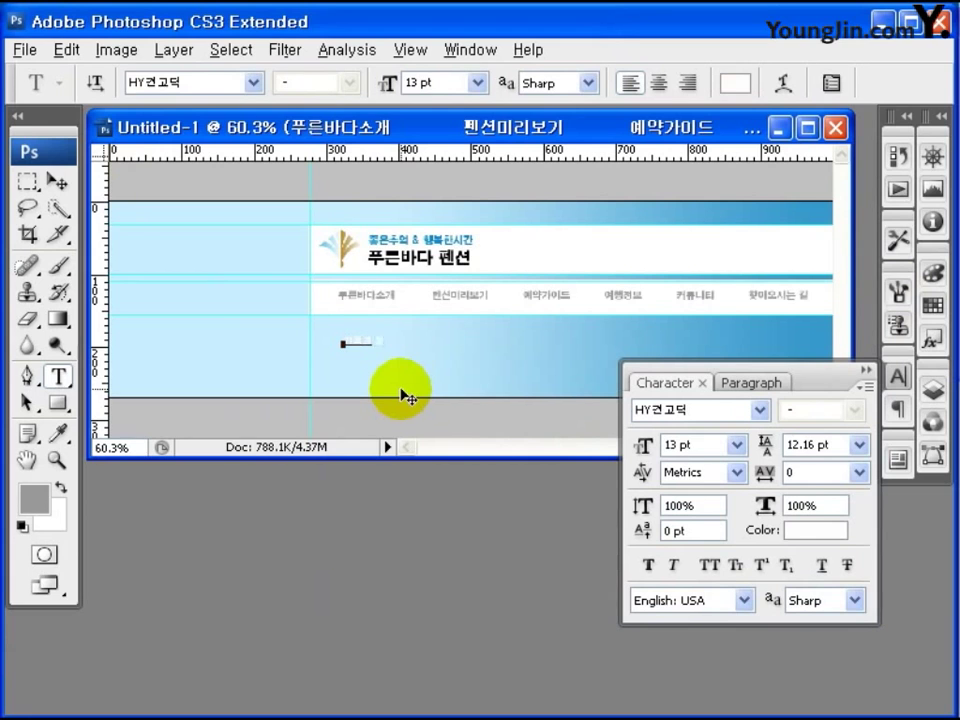
click(58, 181)
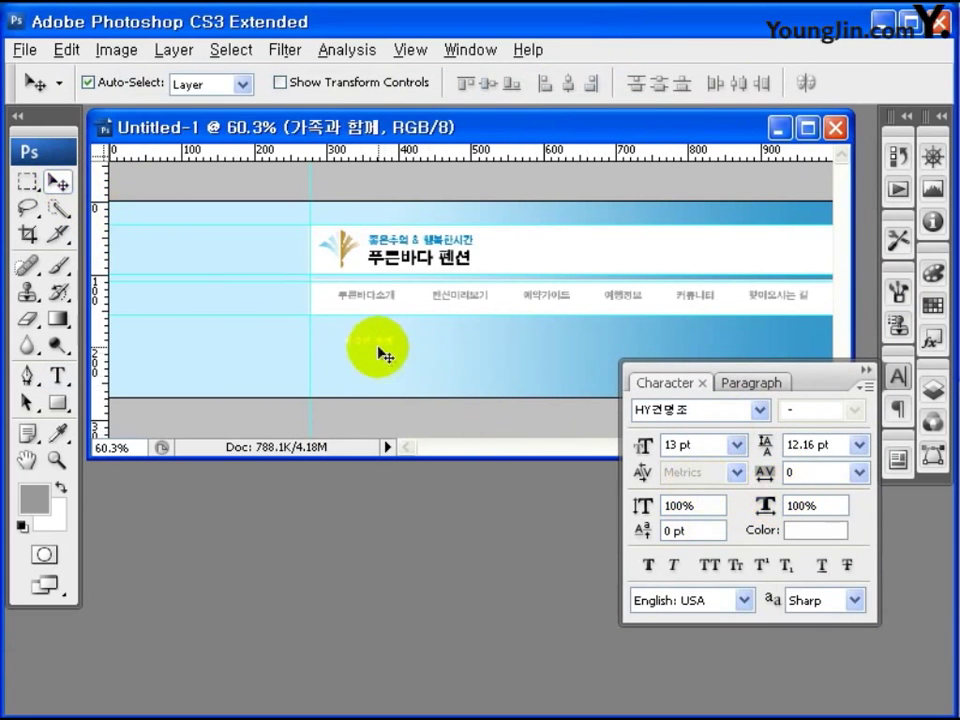
Step: Scale the "가족과 함께" text to about 19.17 pt and append "..." to it
key(ctrl+t)
drag(390, 350, 414, 345)
key(Return)
text(t)
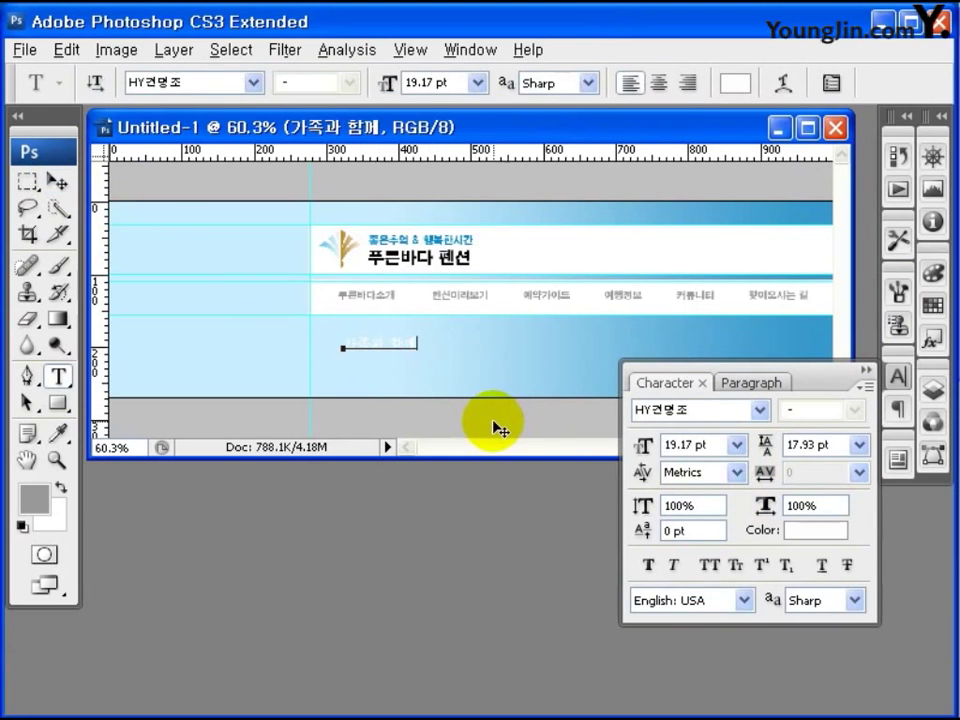
text(...)
click(58, 181)
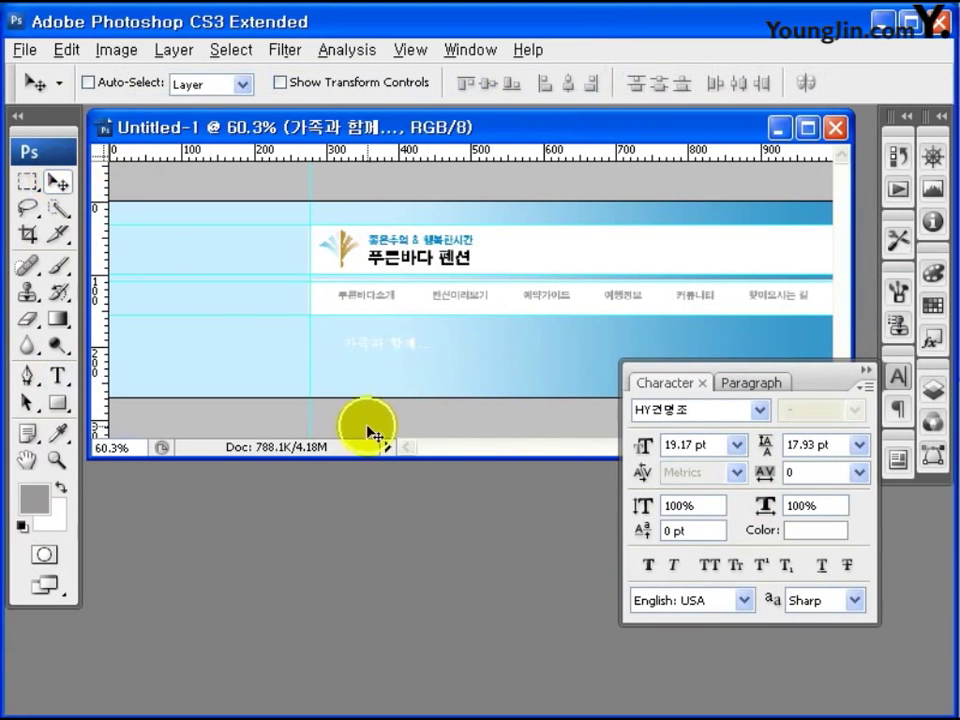
Step: Duplicate the "가족과 함께..." line lower and further right, and change the copy to "연인과 함께..."
drag(396, 345, 385, 378)
key(t)
click(407, 362)
text(연인)
click(58, 181)
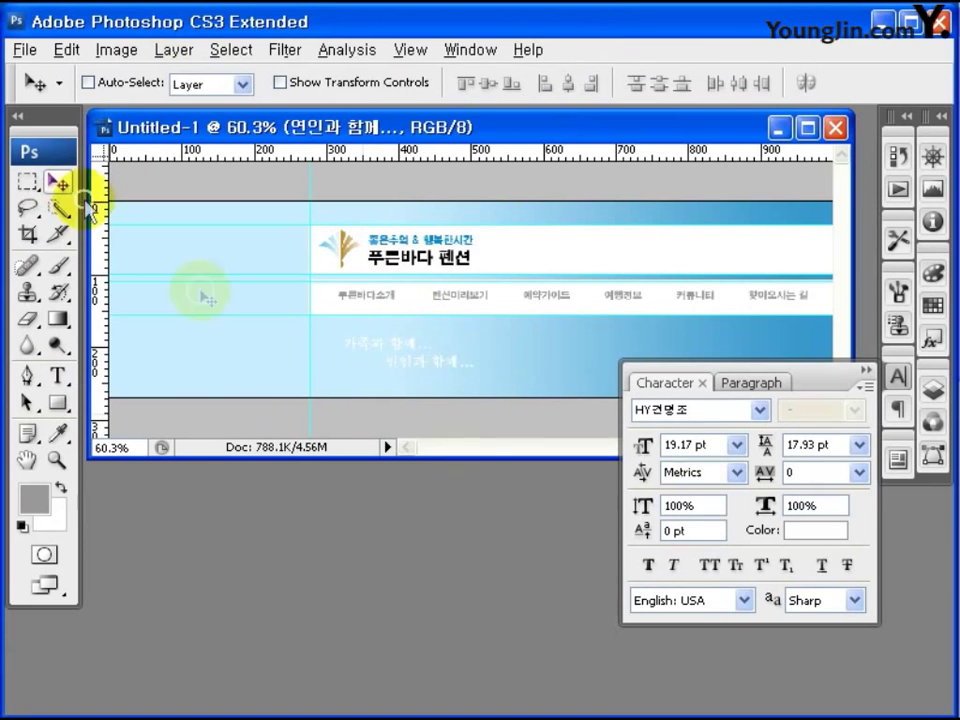
Step: Duplicate the "연인과 함께..." line lower and further right, and change the copy to "좋은 추억 만들고 가세요~"
drag(440, 362, 540, 389)
key(t)
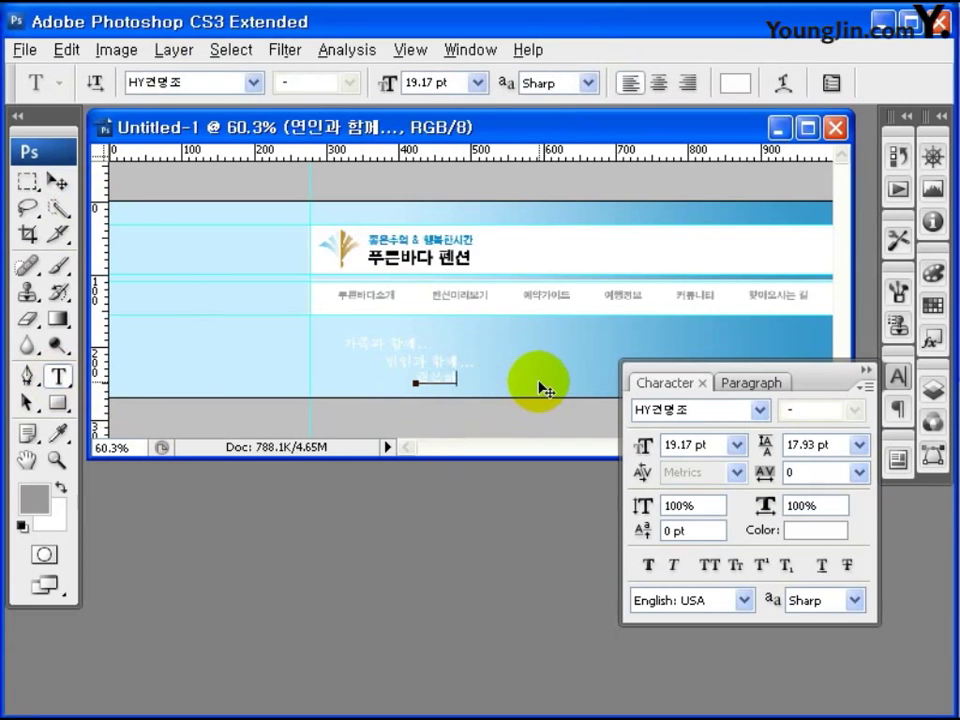
text(좋은 추억 만들고 가세요~)
key(ctrl+Return)
key(v)
Step: Select the Background layer and hide every layer from Layer 1 up through the menu text, keeping the slogan lines shown
click(936, 390)
scroll(845, 655, down, 3)
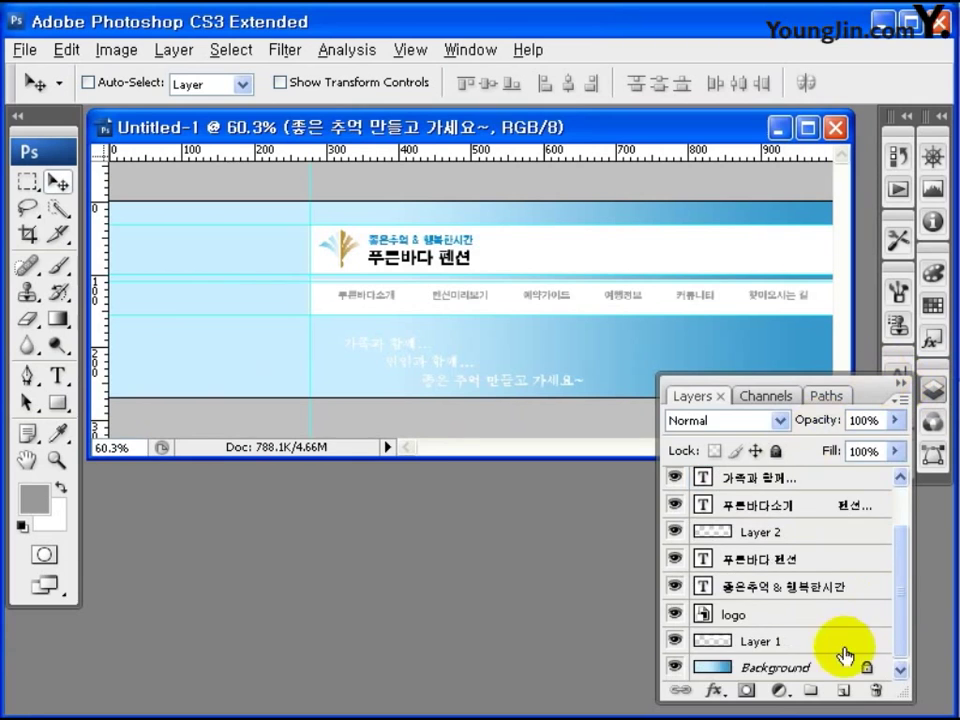
click(770, 667)
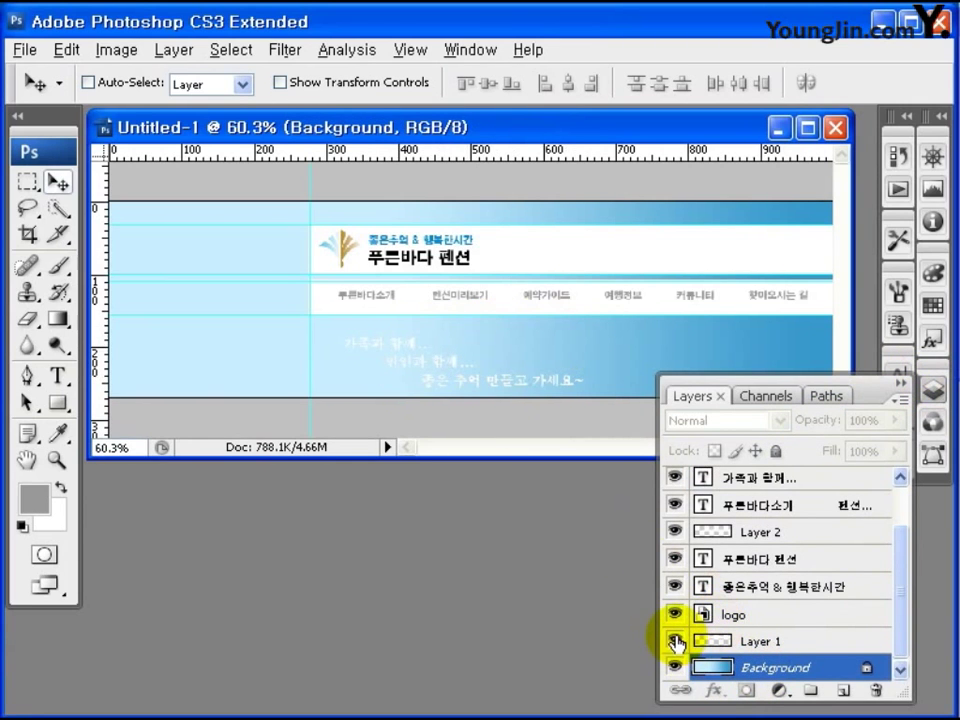
drag(677, 643, 677, 543)
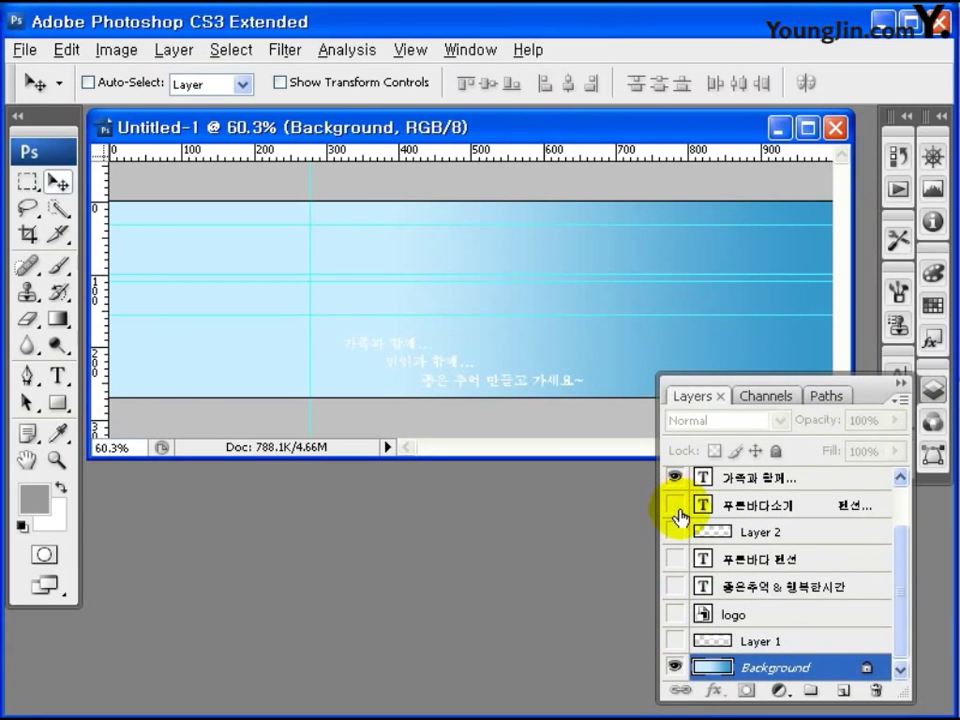
Step: Save the background with its slogan lines for the web as a GIF 128 Dithered file named bg in the images folder
click(24, 50)
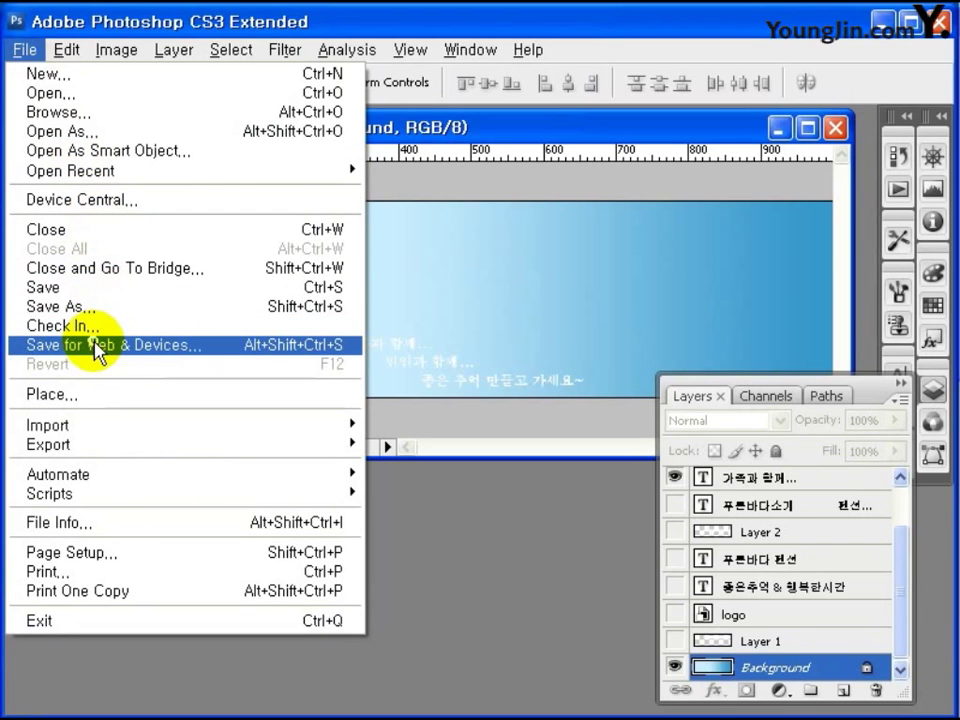
click(98, 345)
click(793, 172)
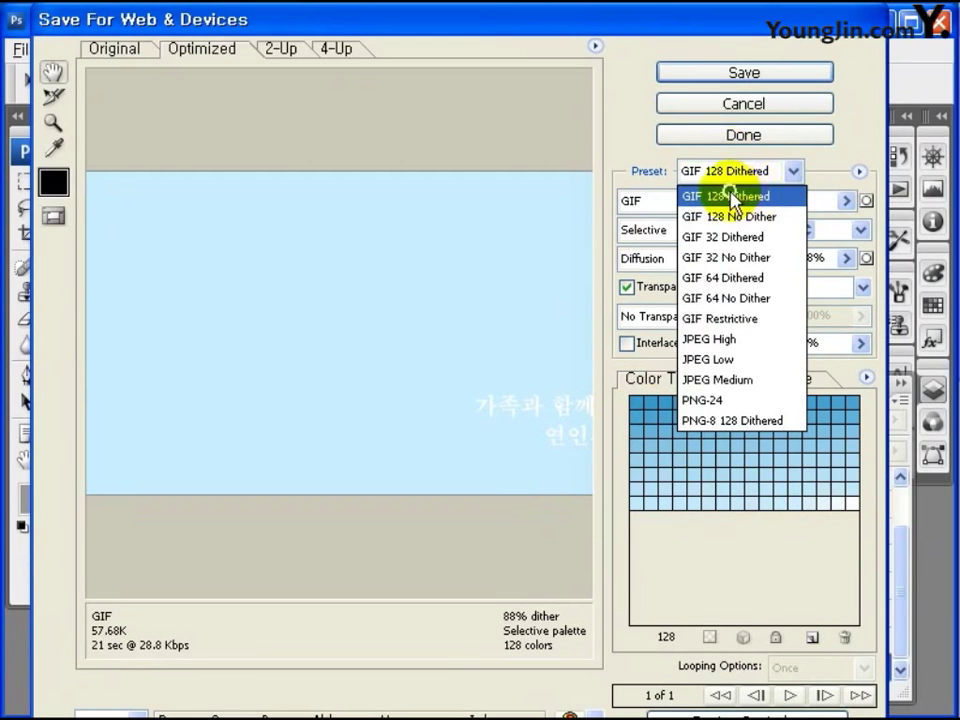
click(752, 193)
click(744, 73)
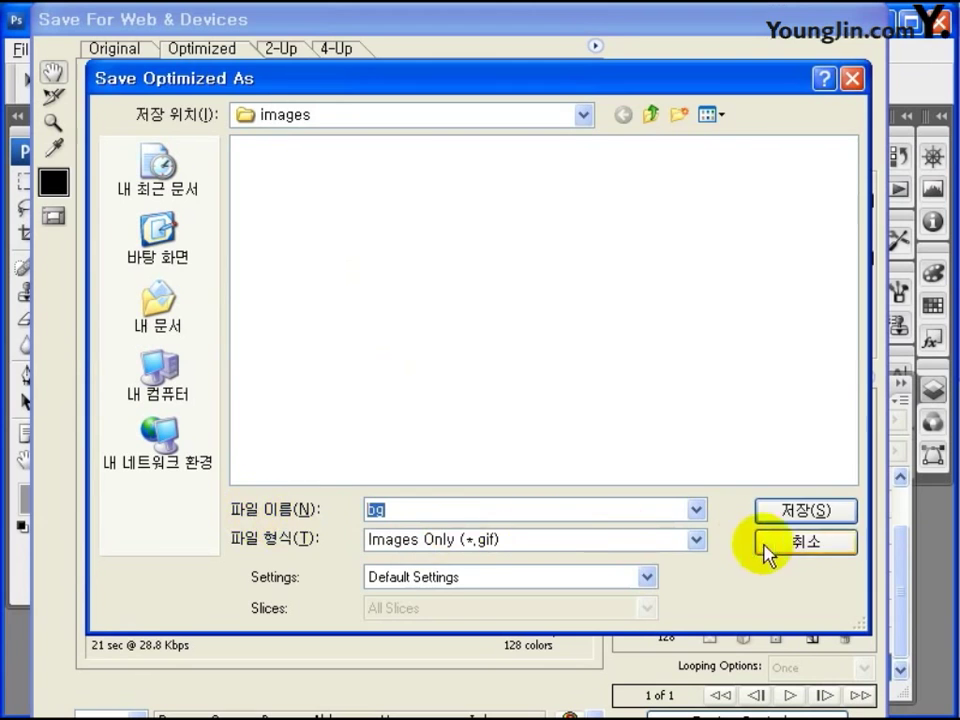
click(820, 513)
click(614, 440)
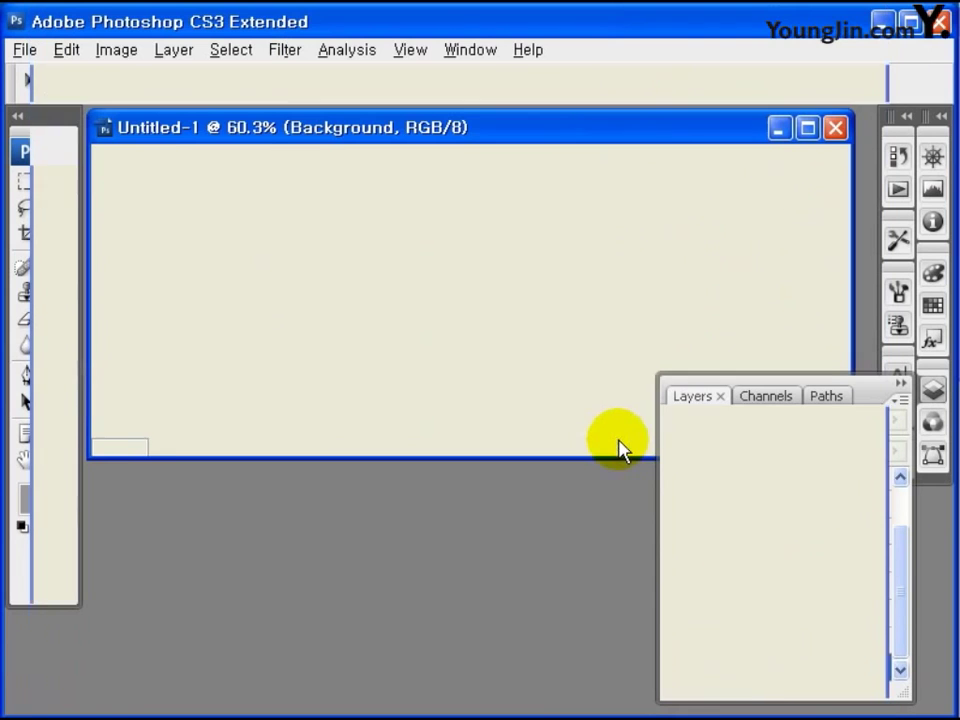
Step: Show the hidden layers again and merge Layer 1, the logo and the two logo text layers into one layer
drag(675, 477, 678, 643)
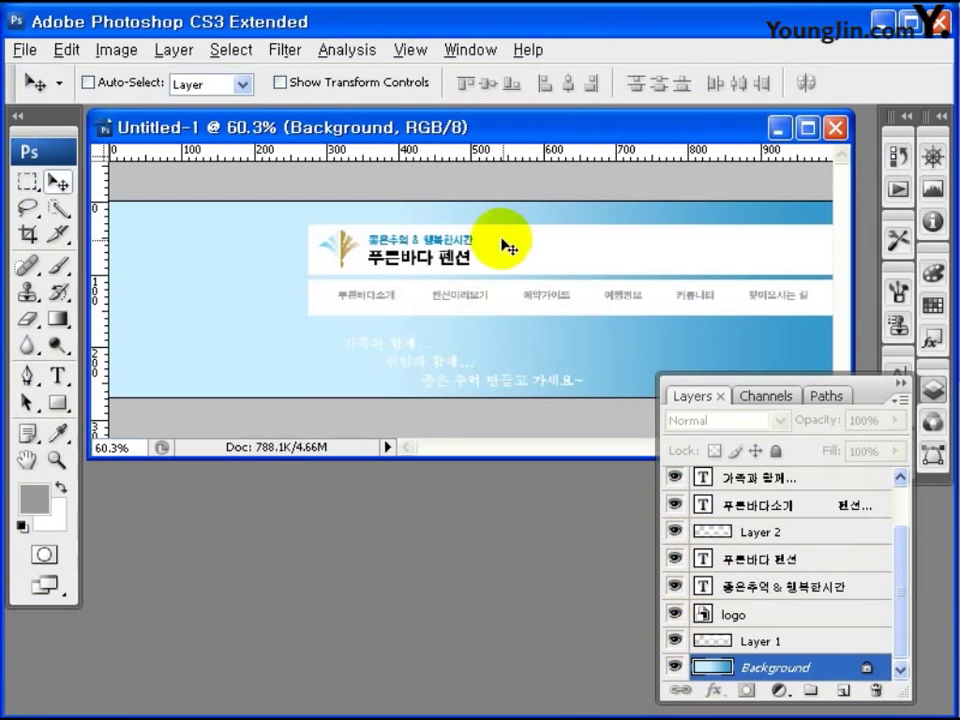
click(760, 641)
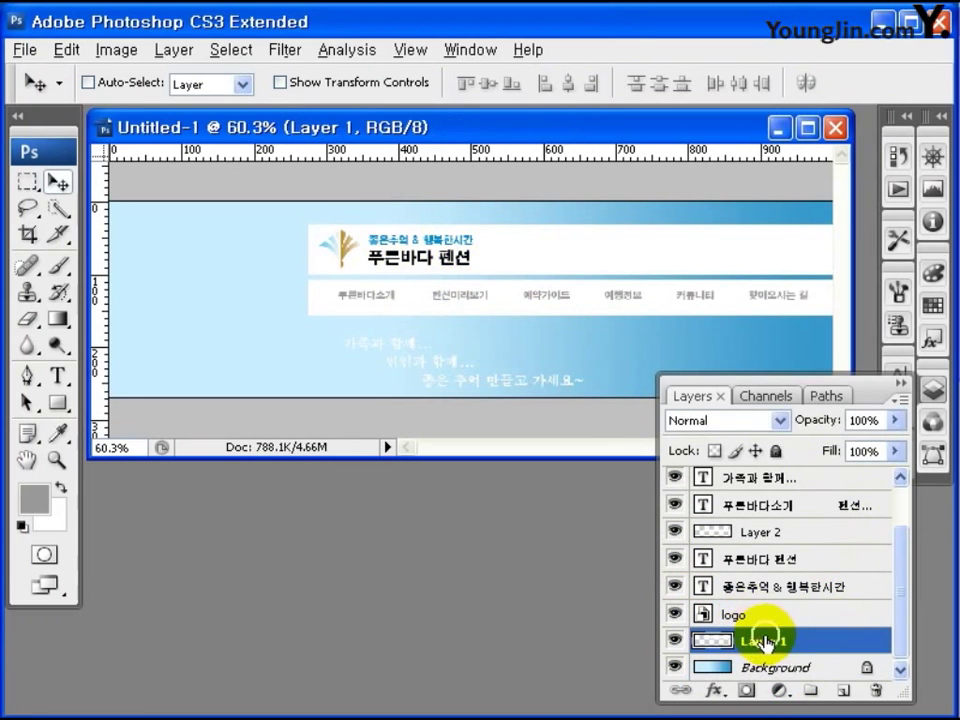
key(m)
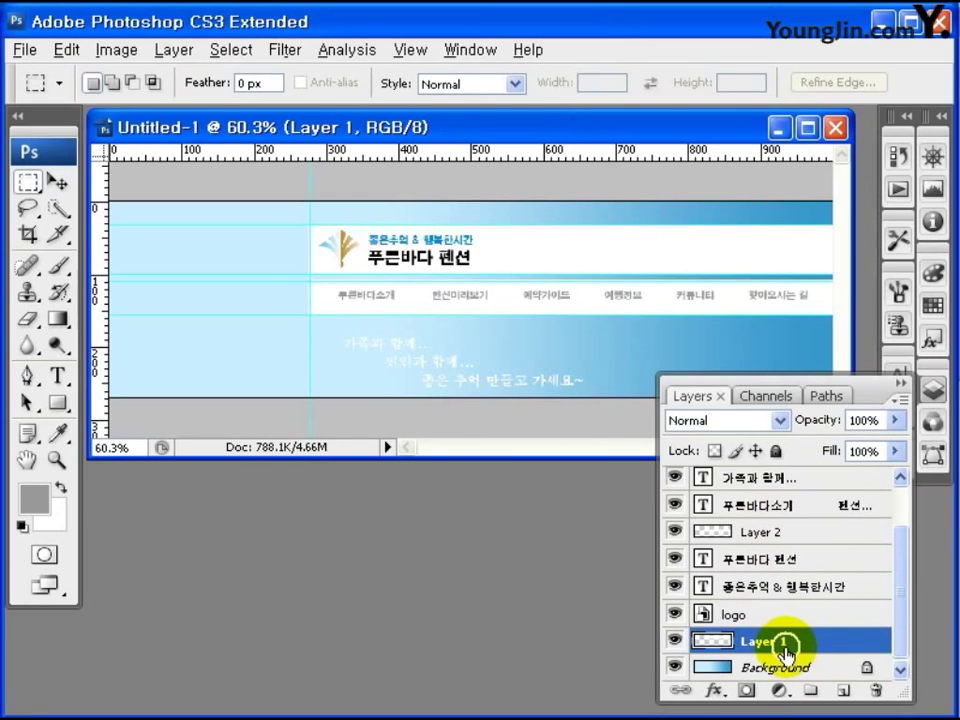
shift+click(770, 614)
shift+click(772, 588)
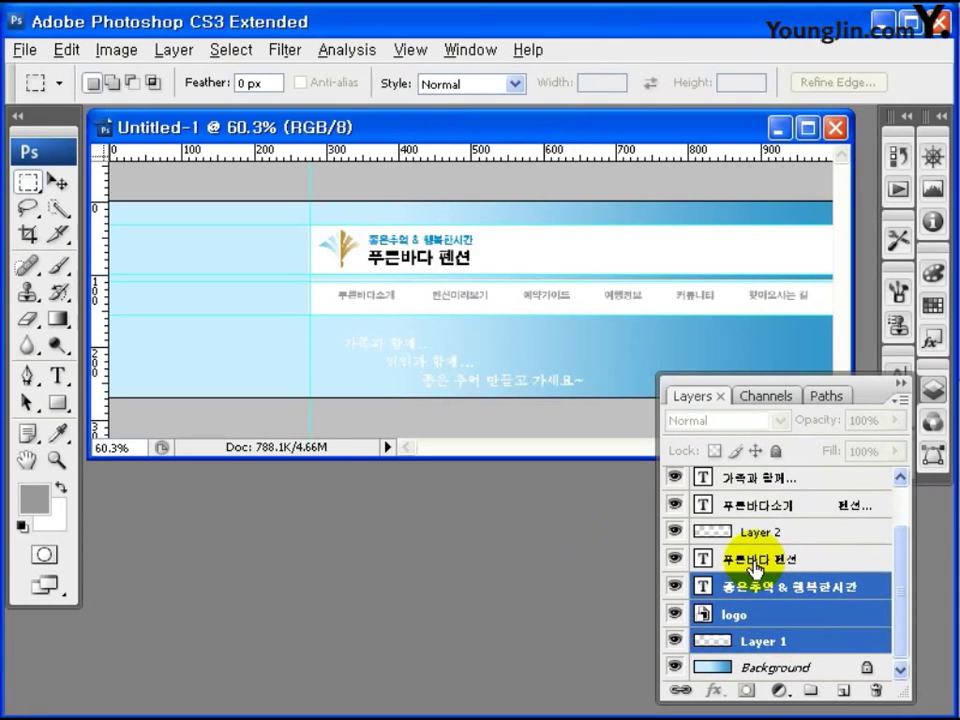
shift+click(755, 566)
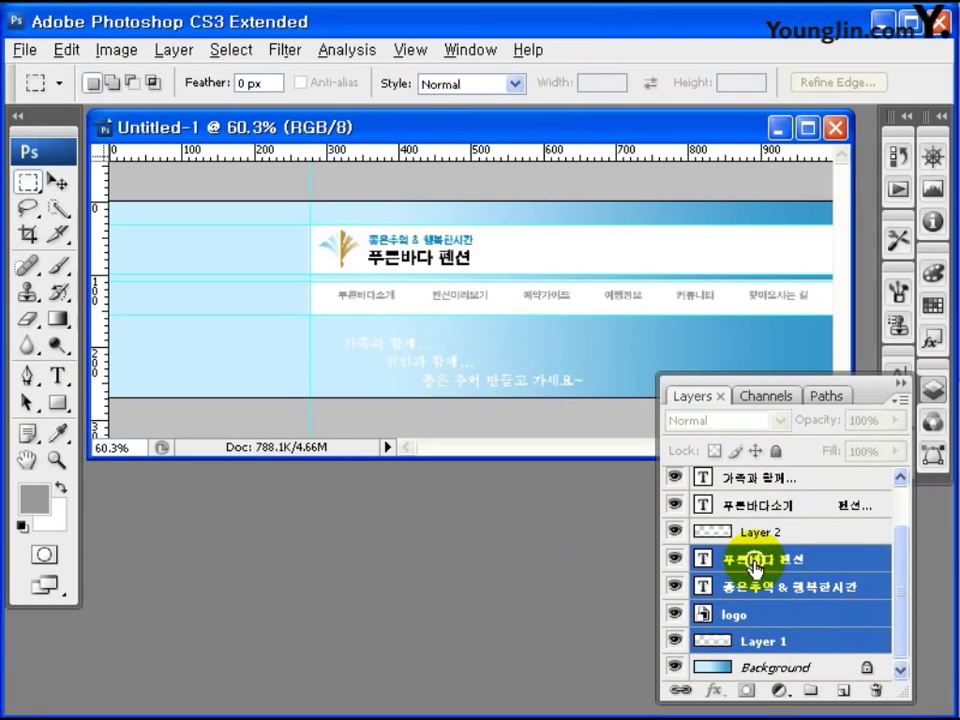
right_click(759, 642)
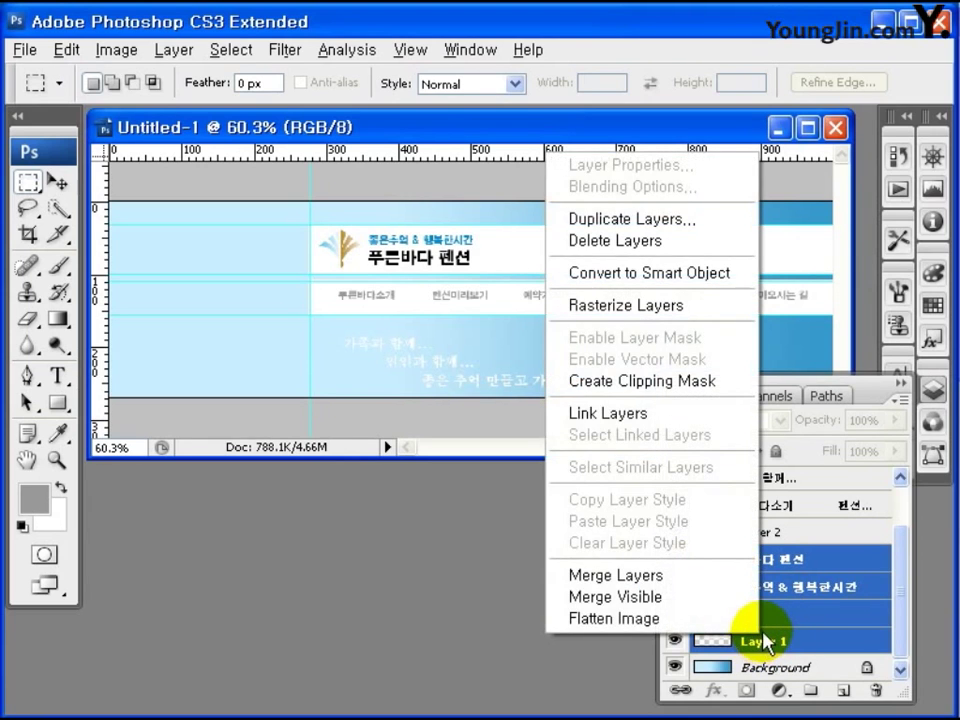
click(639, 578)
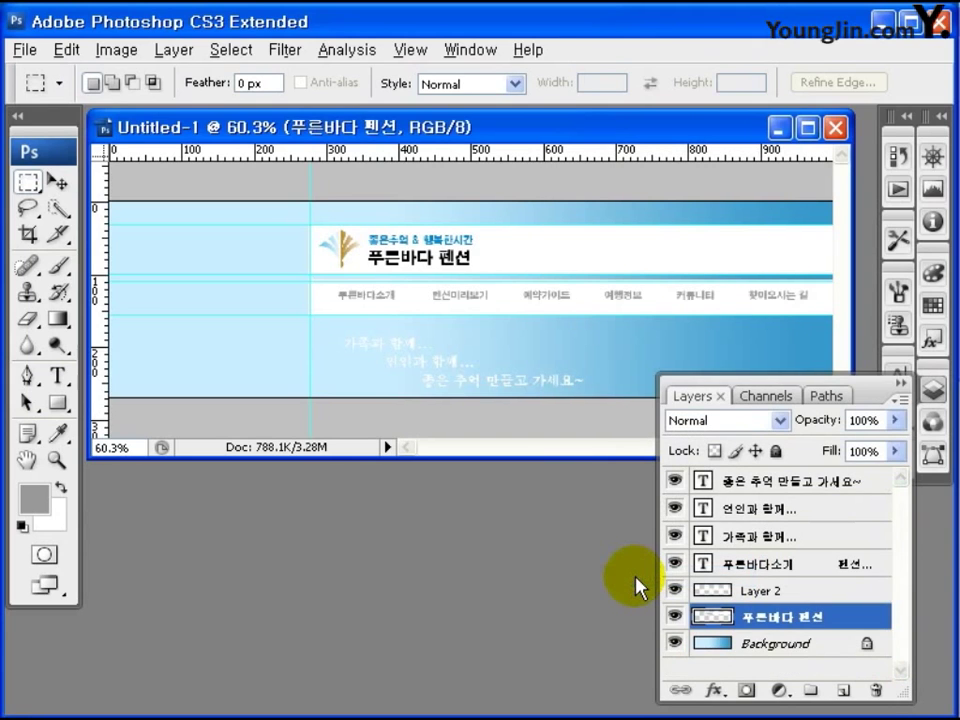
Step: Add a vertical guide at about 530 px beside the logo and copy the logo area into a new 253 × 64 pixel document
drag(97, 332, 491, 337)
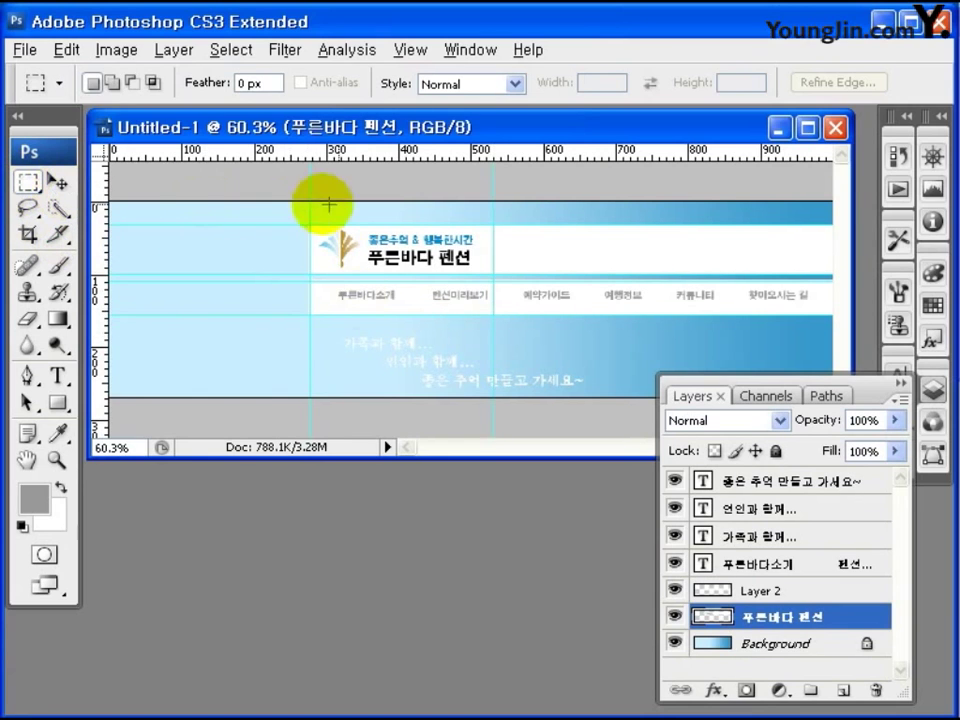
drag(310, 225, 493, 270)
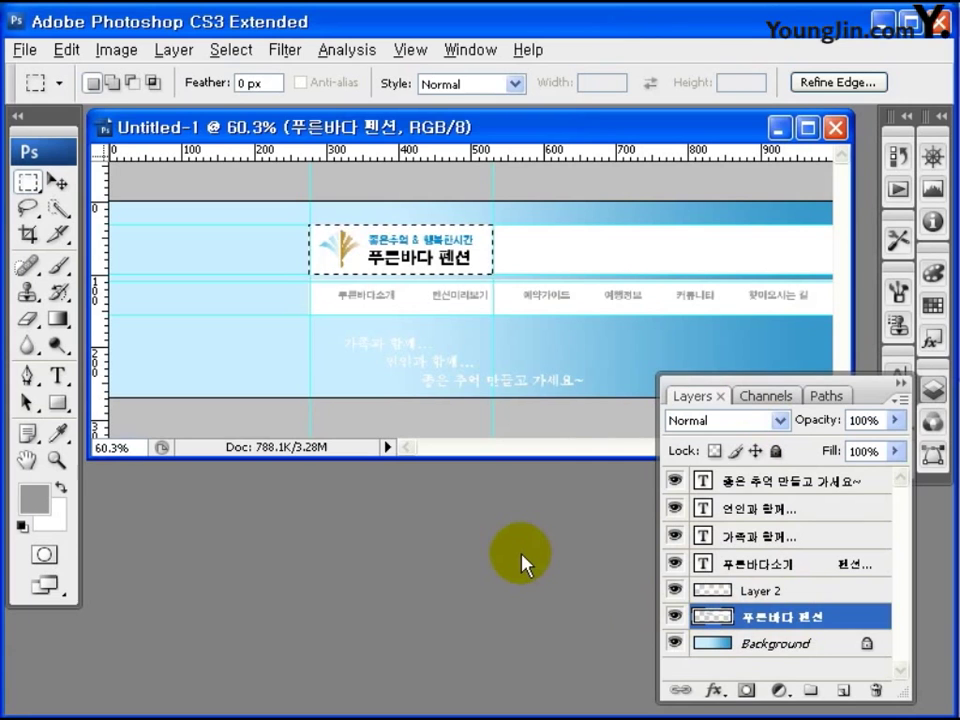
key(ctrl+n)
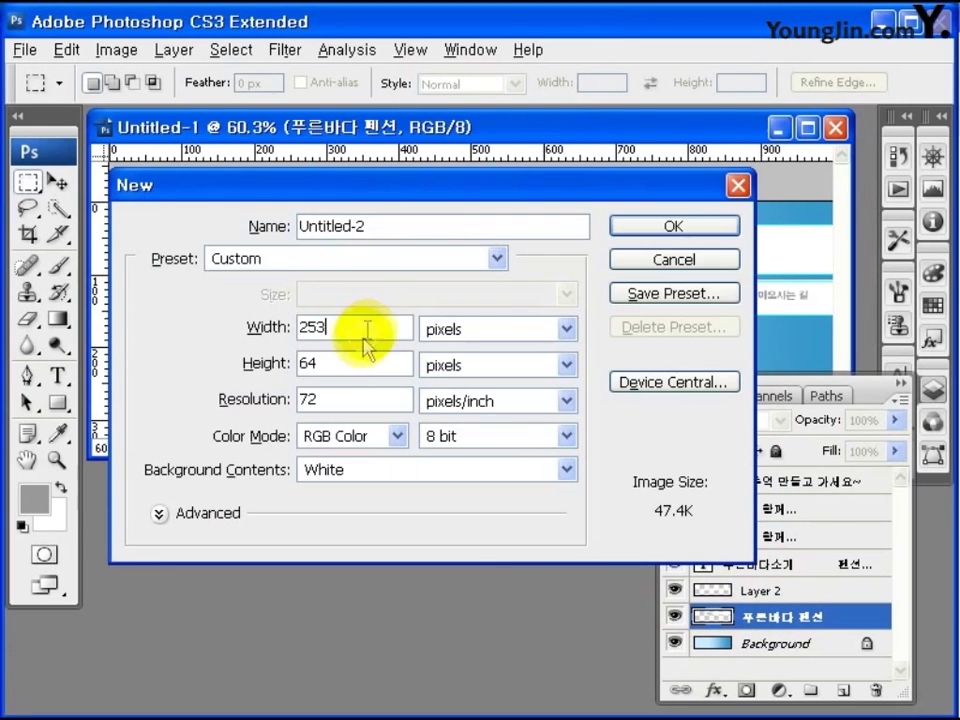
click(344, 362)
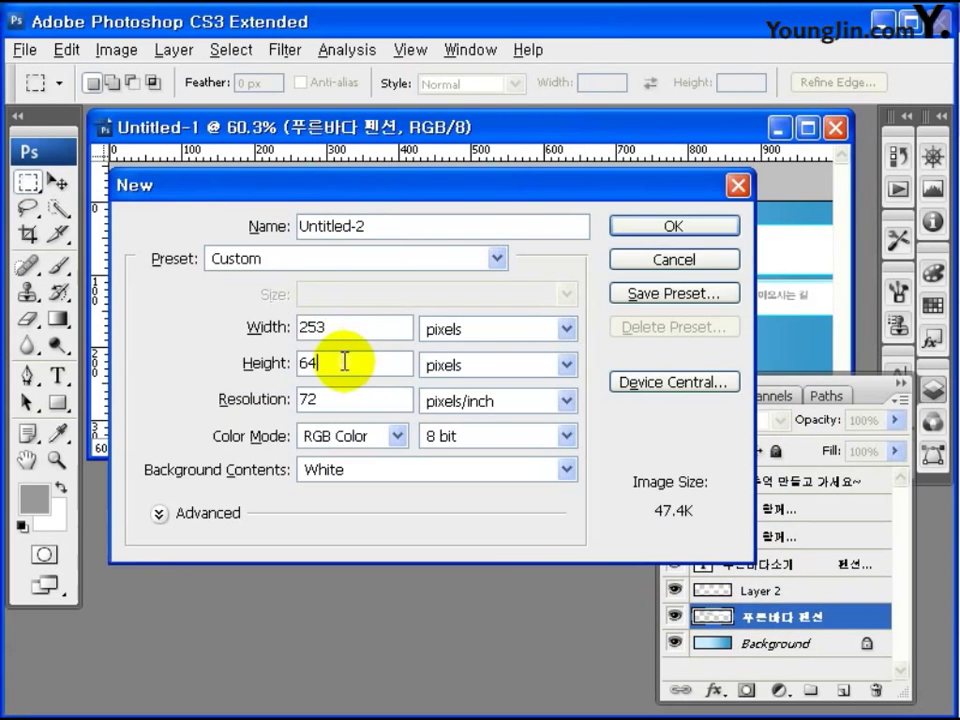
click(671, 227)
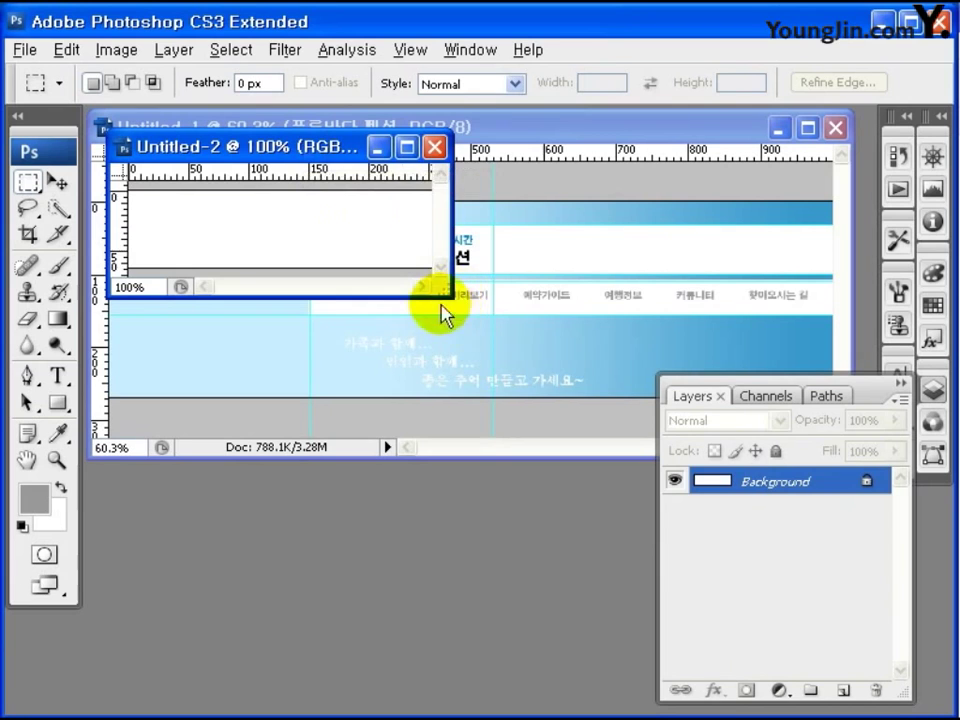
drag(445, 293, 624, 387)
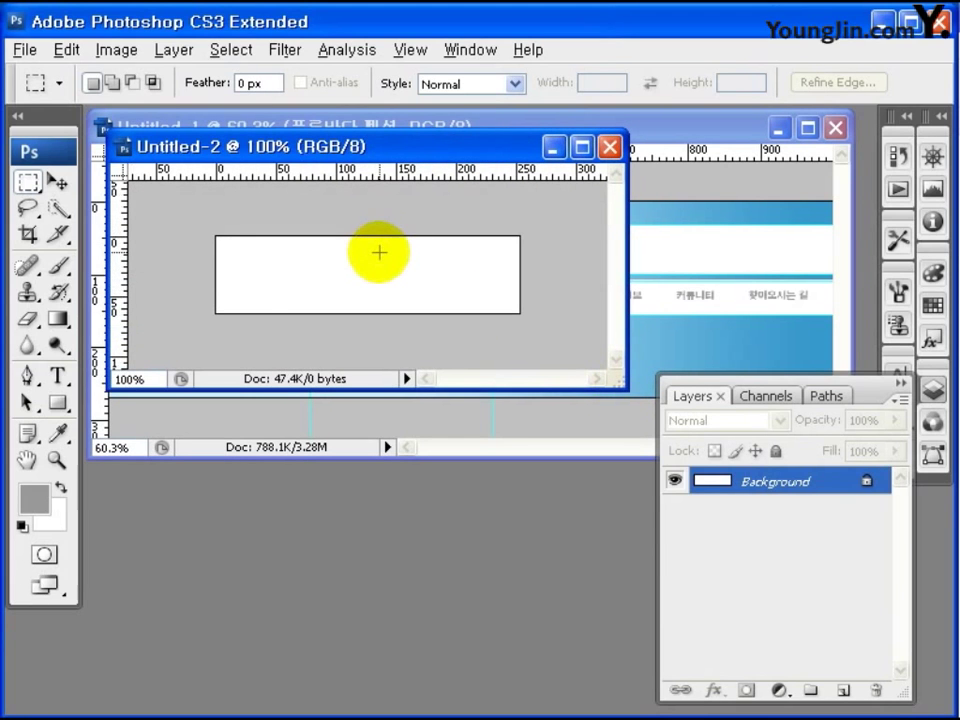
key(ctrl+v)
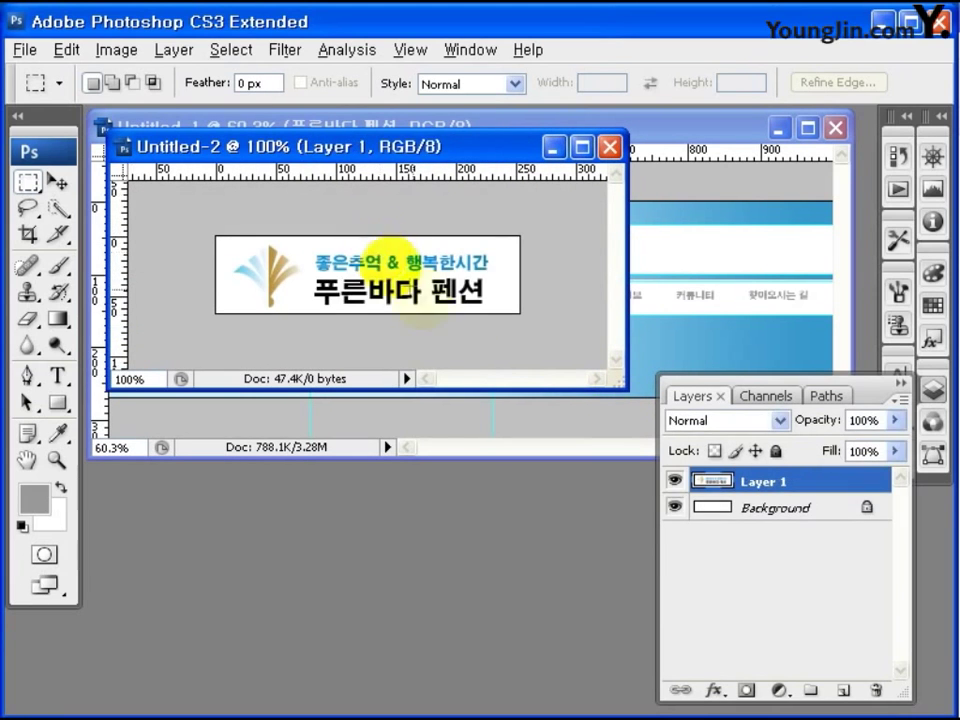
Step: Save the logo document for the web as a GIF 128 Dithered file named logo in images, and close it without saving changes
click(25, 52)
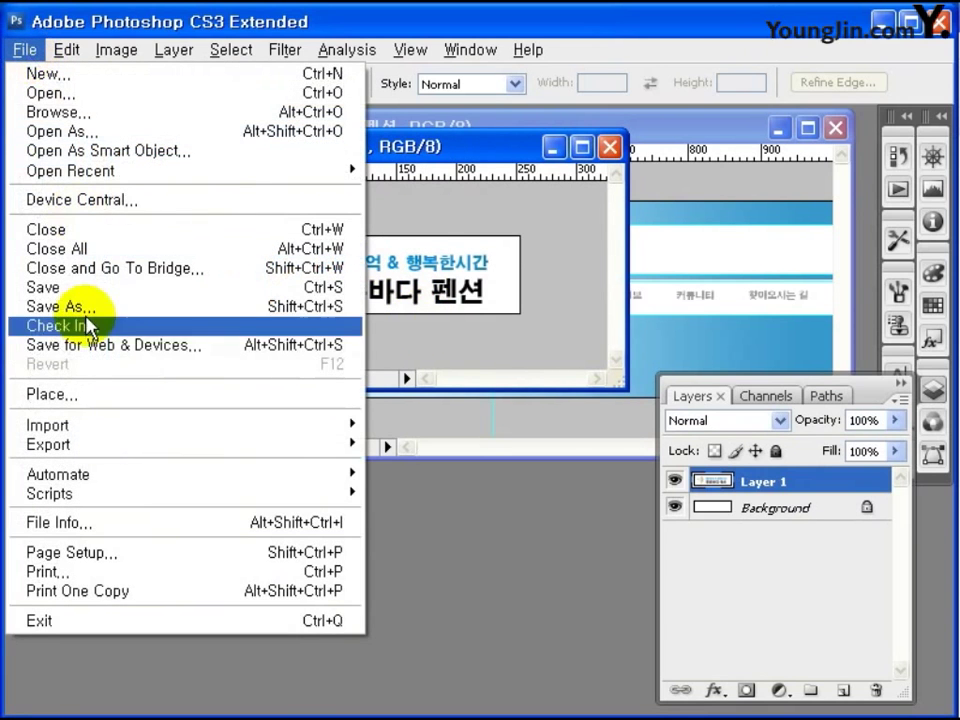
click(107, 345)
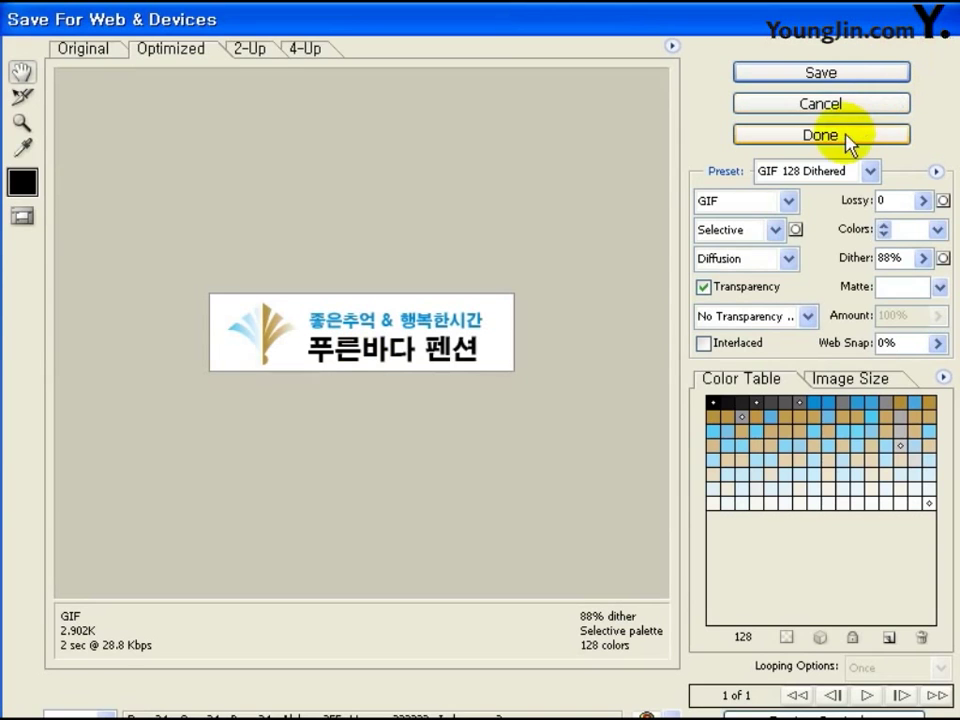
click(776, 180)
click(790, 193)
click(821, 72)
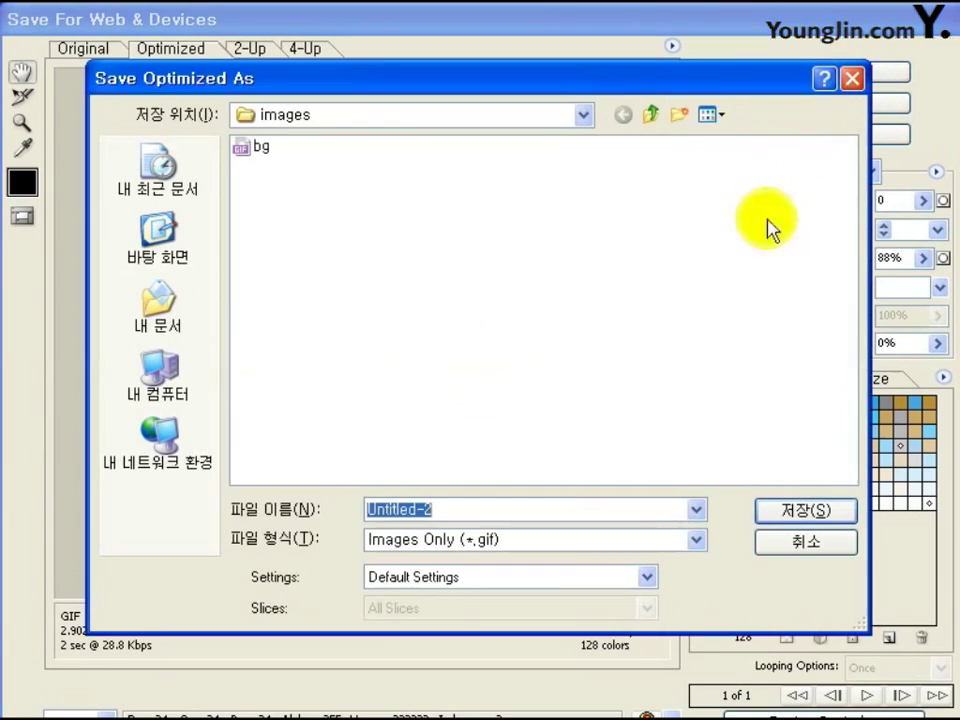
key(BackSpace)
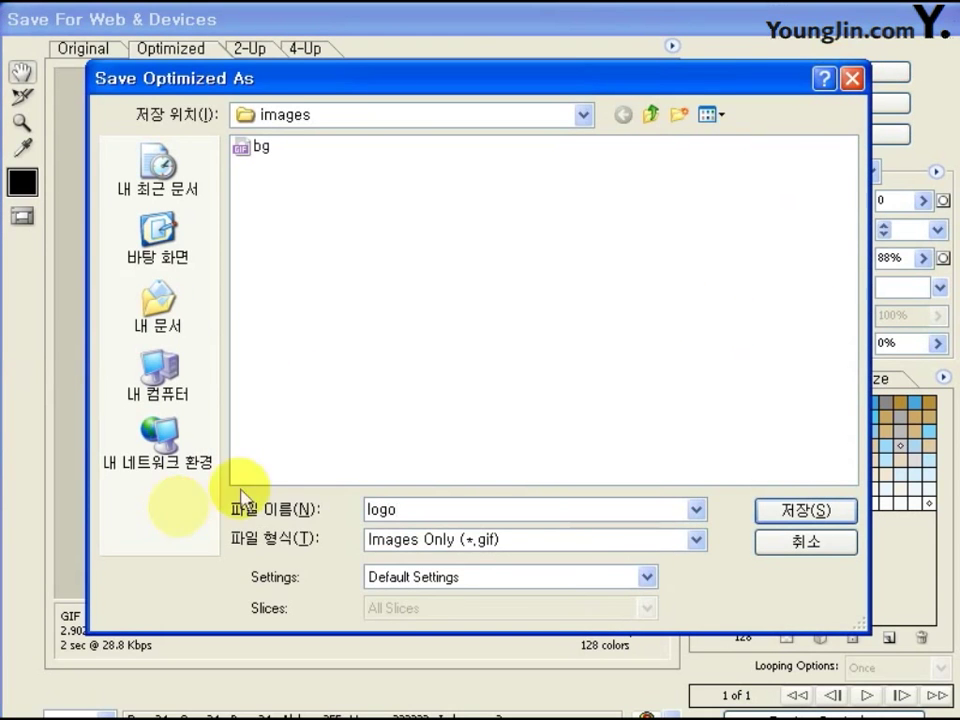
click(806, 510)
click(614, 440)
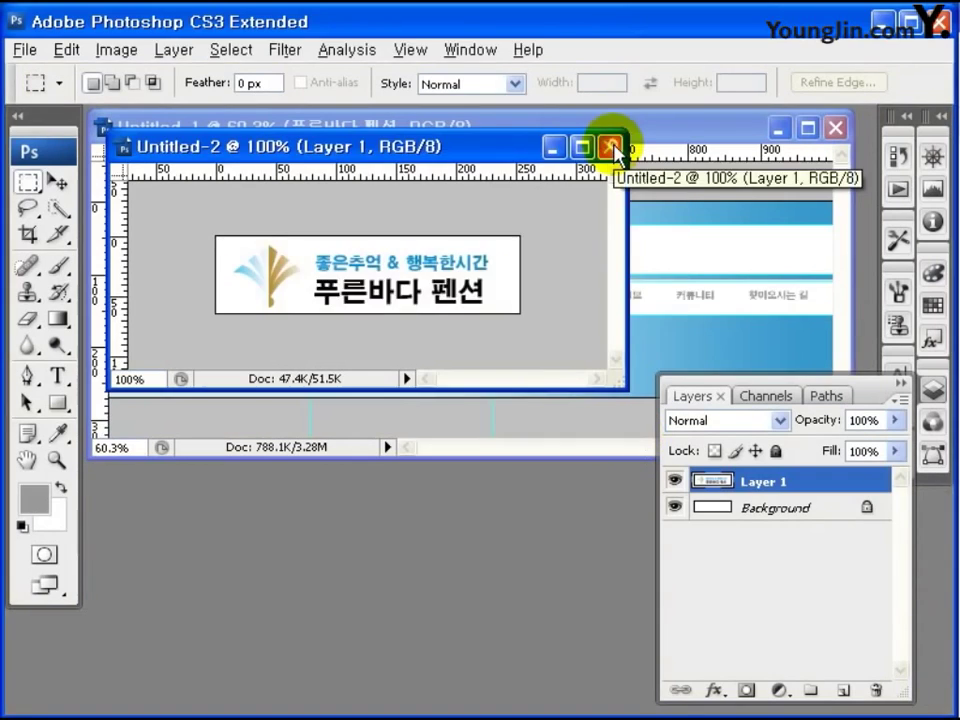
click(610, 147)
click(485, 311)
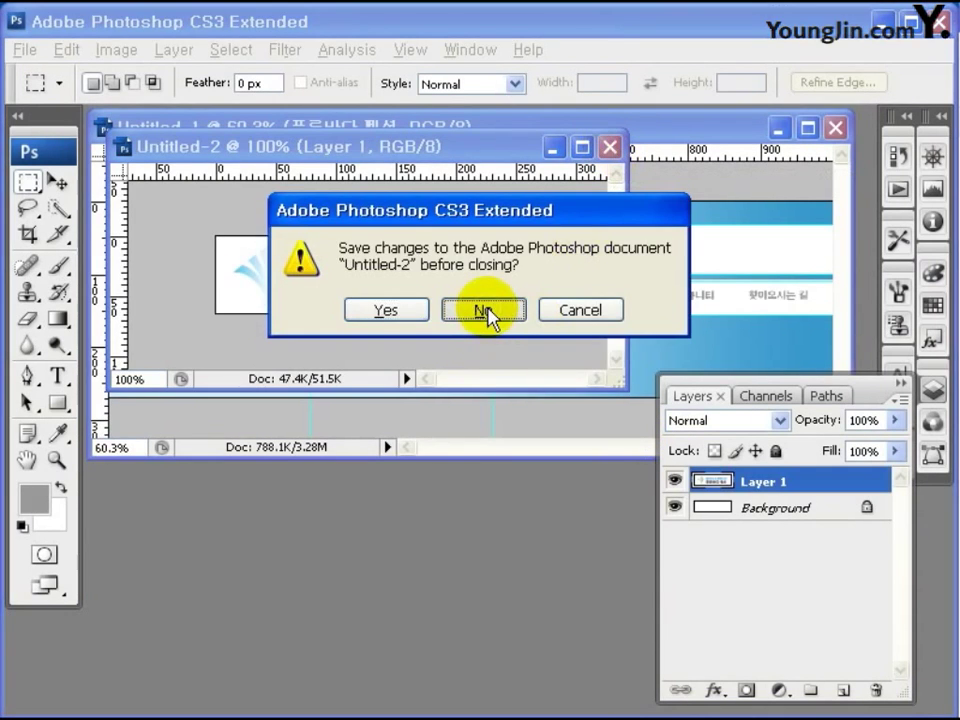
Step: Crop the header document to the white menu band, from the vertical guide at its start to the canvas edge
click(38, 237)
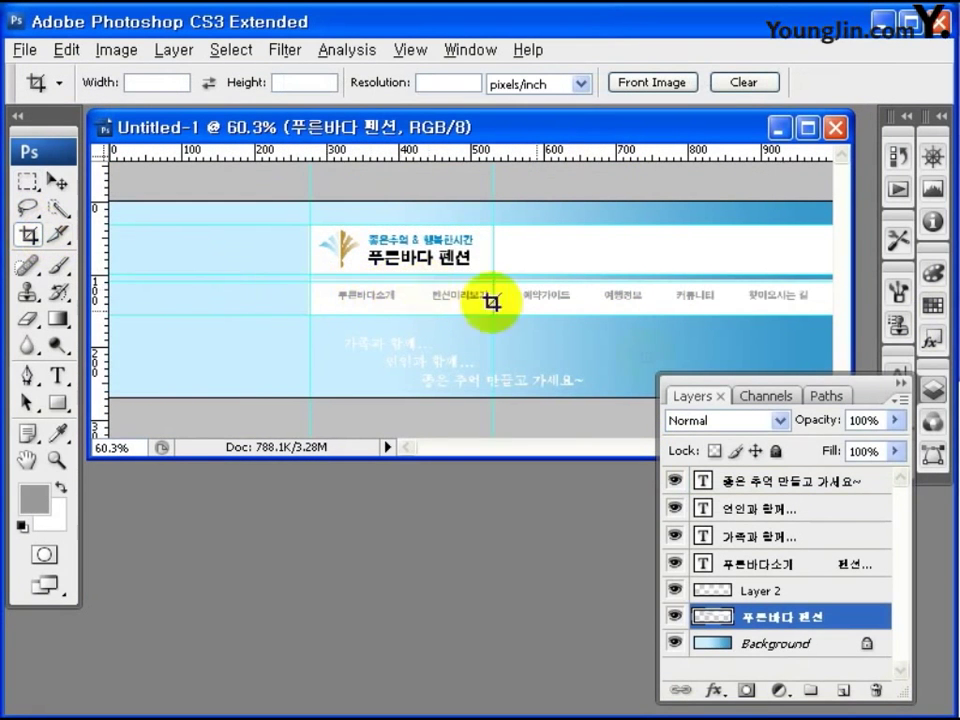
click(931, 388)
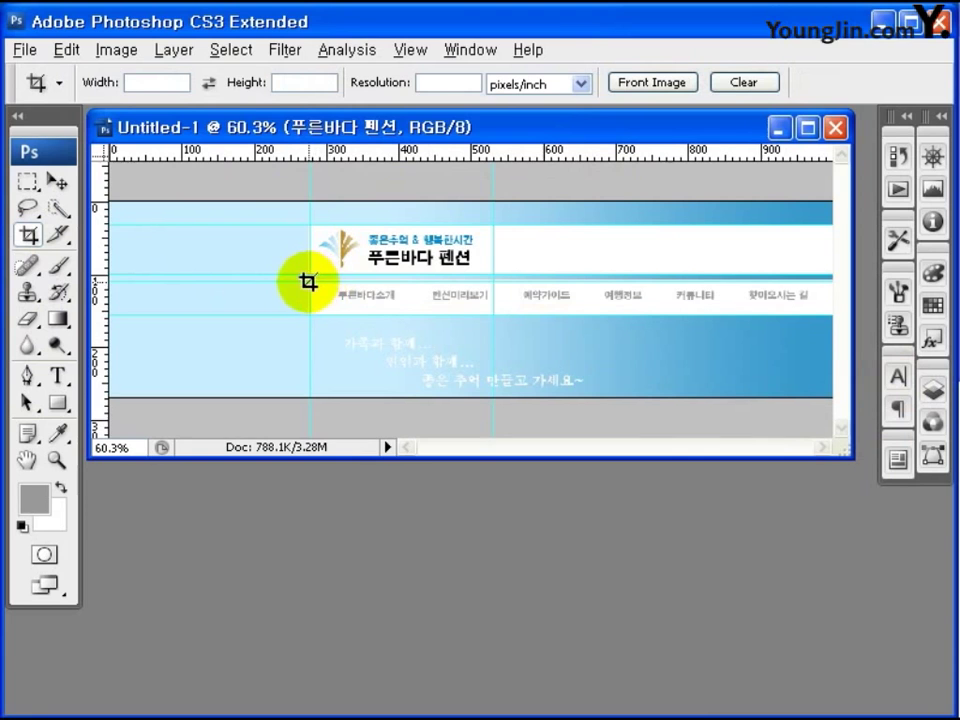
drag(308, 281, 876, 316)
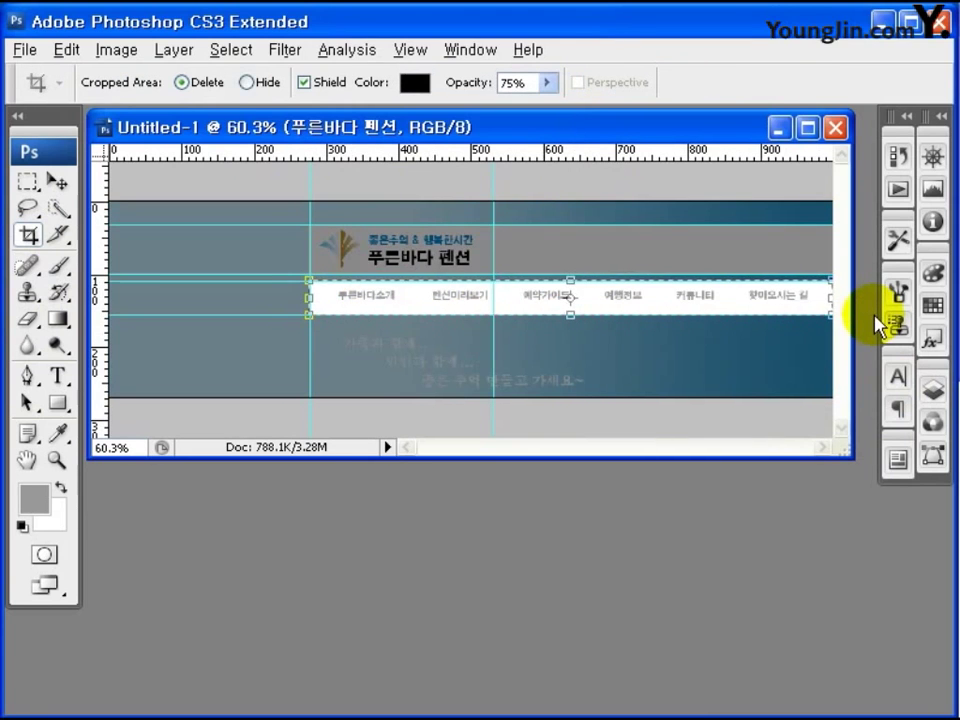
key(Return)
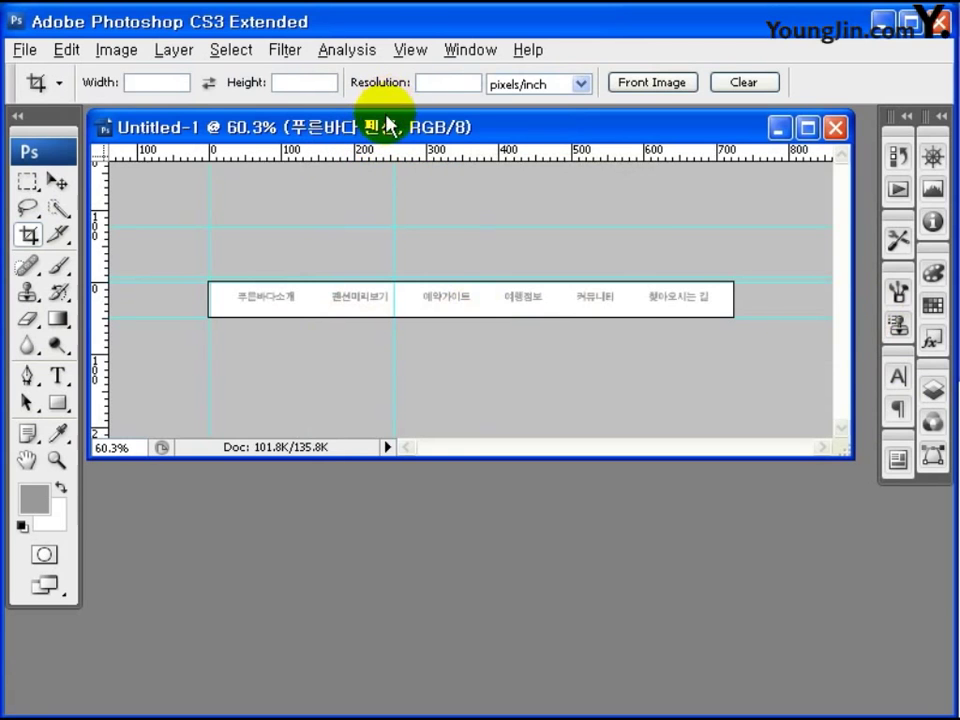
Step: Clear all guides and place vertical guides between the menu items at about 145, 275, 380, 485 and 580 px
click(425, 60)
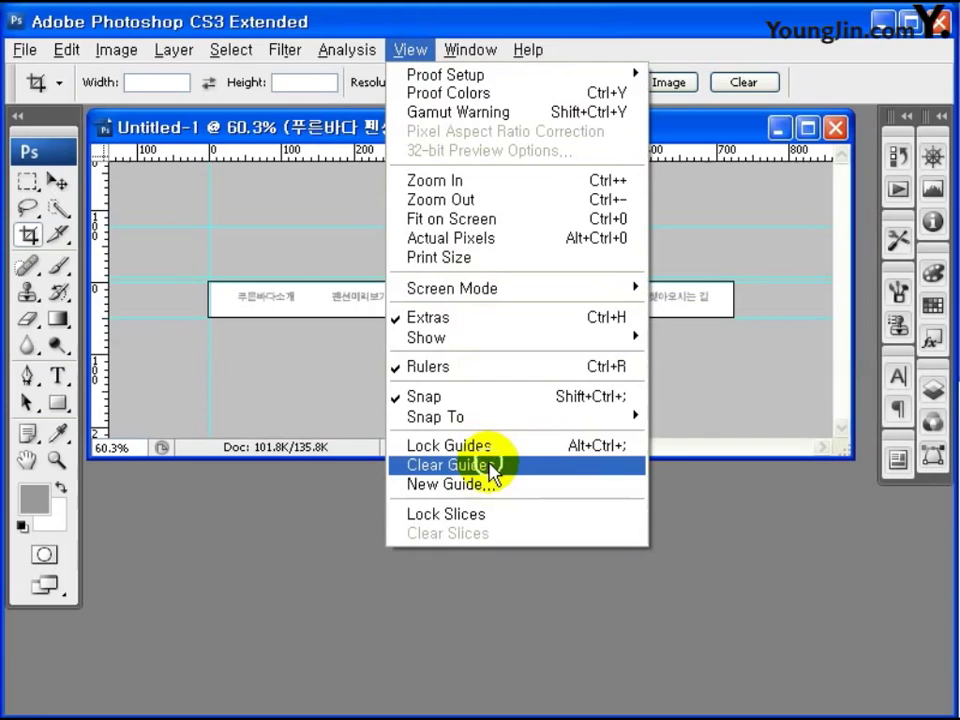
click(493, 466)
drag(105, 339, 316, 333)
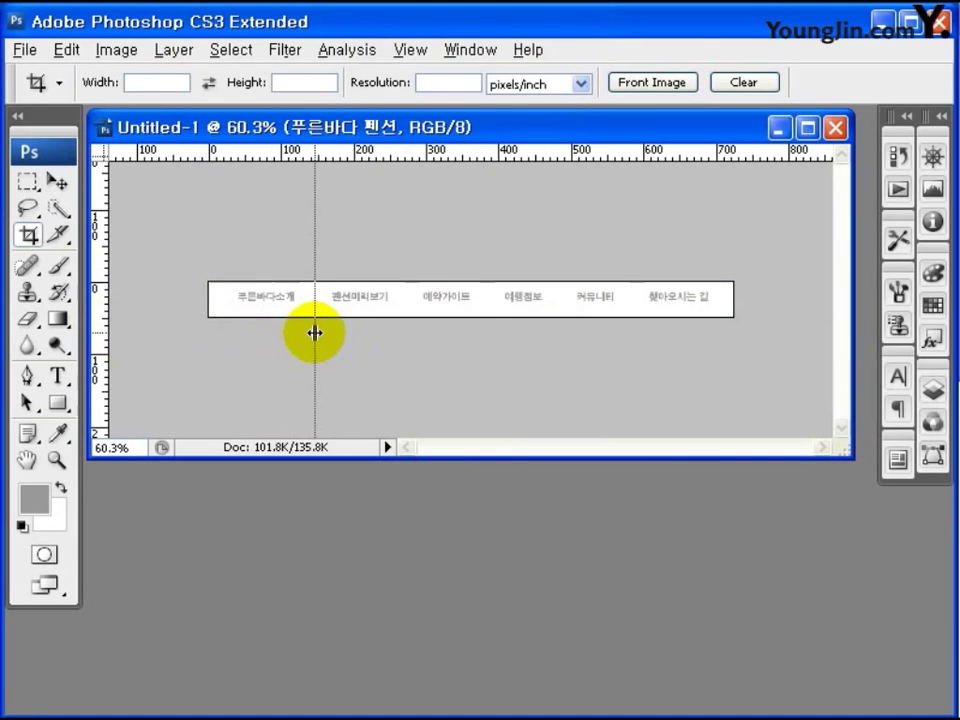
drag(315, 333, 316, 333)
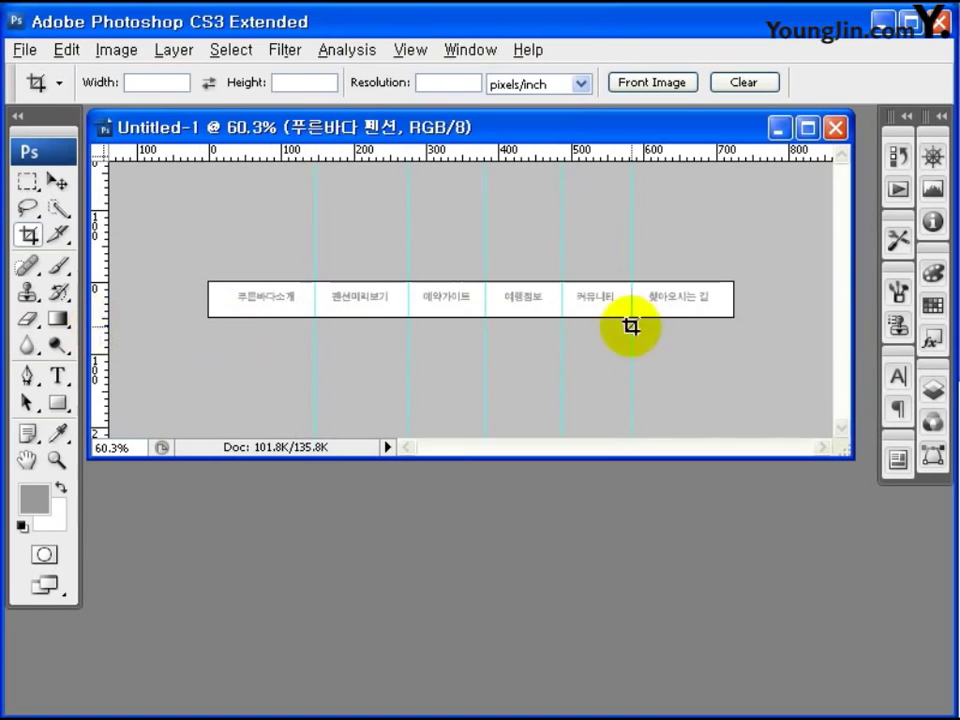
drag(630, 326, 631, 326)
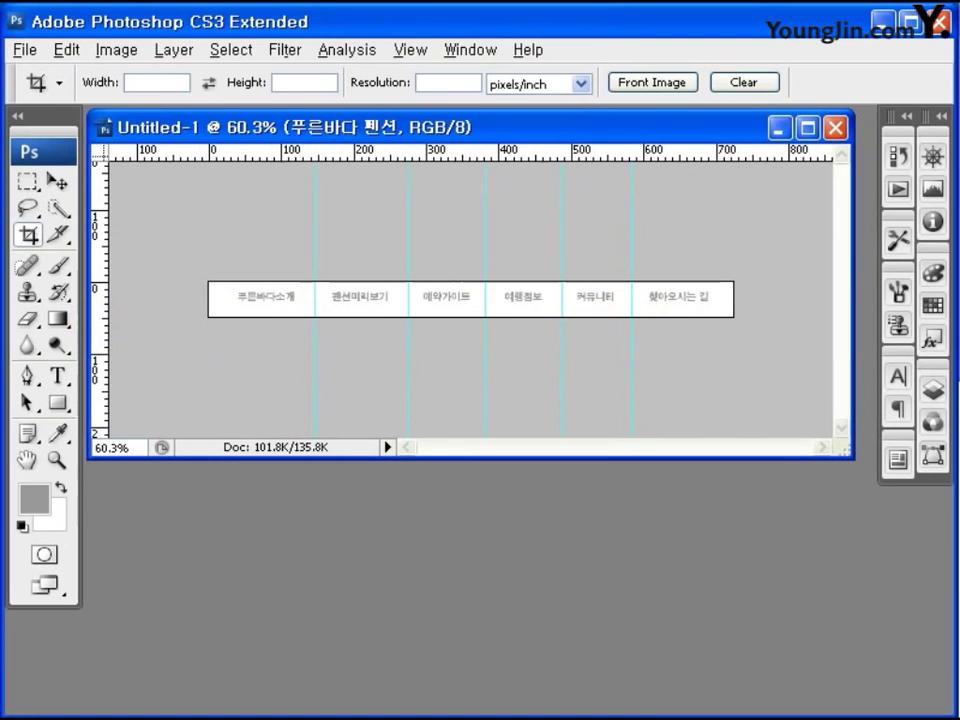
Step: Slice the menu band along its vertical guides so each menu item becomes its own slice
click(412, 48)
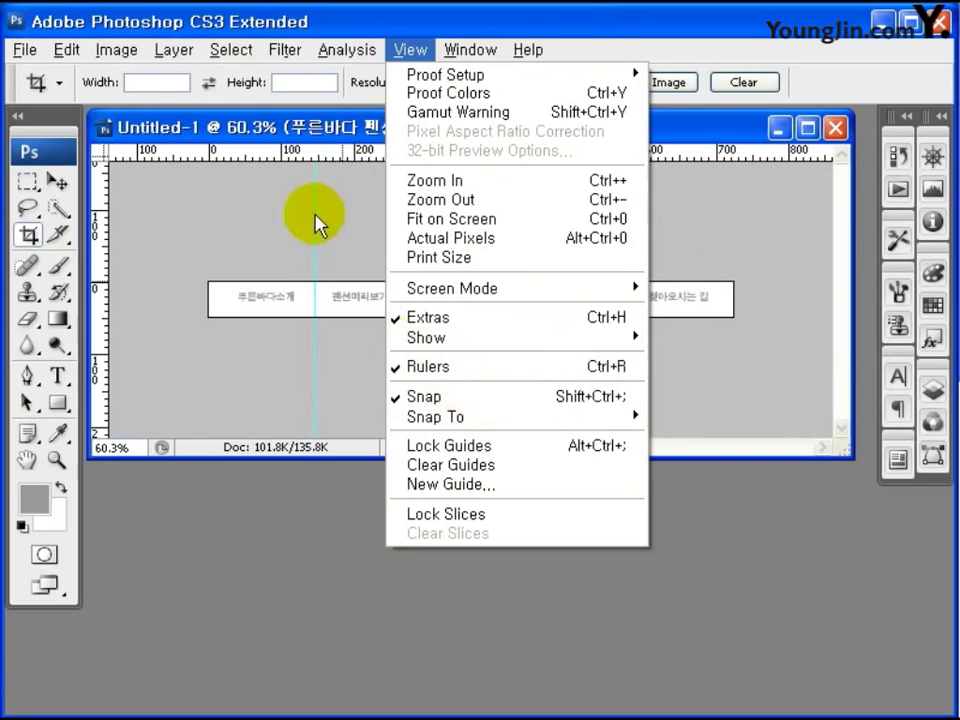
click(317, 113)
click(59, 235)
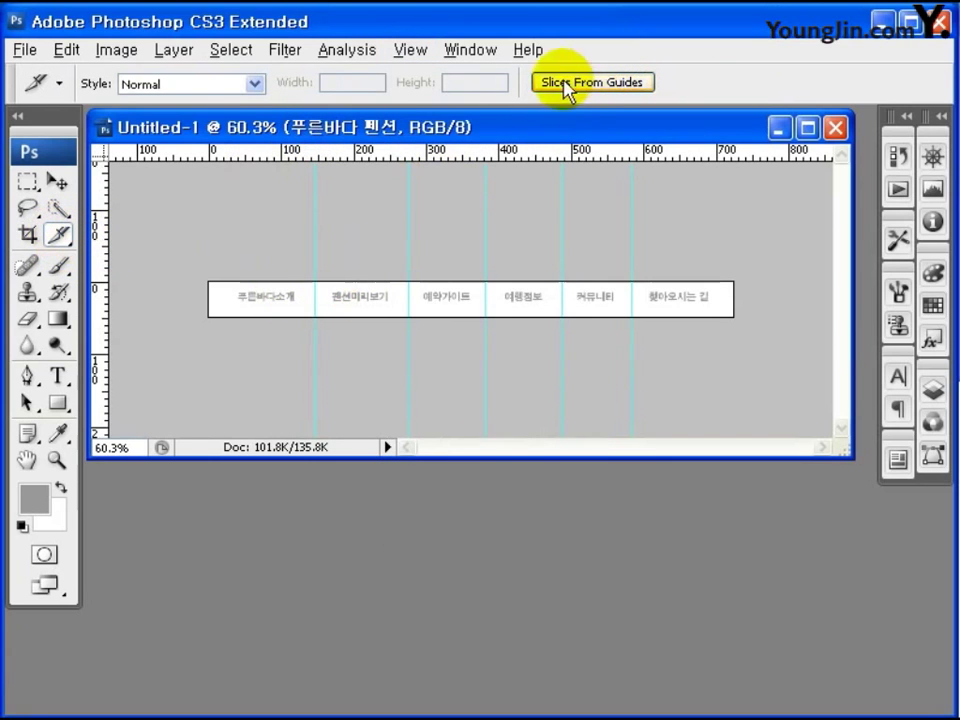
click(645, 90)
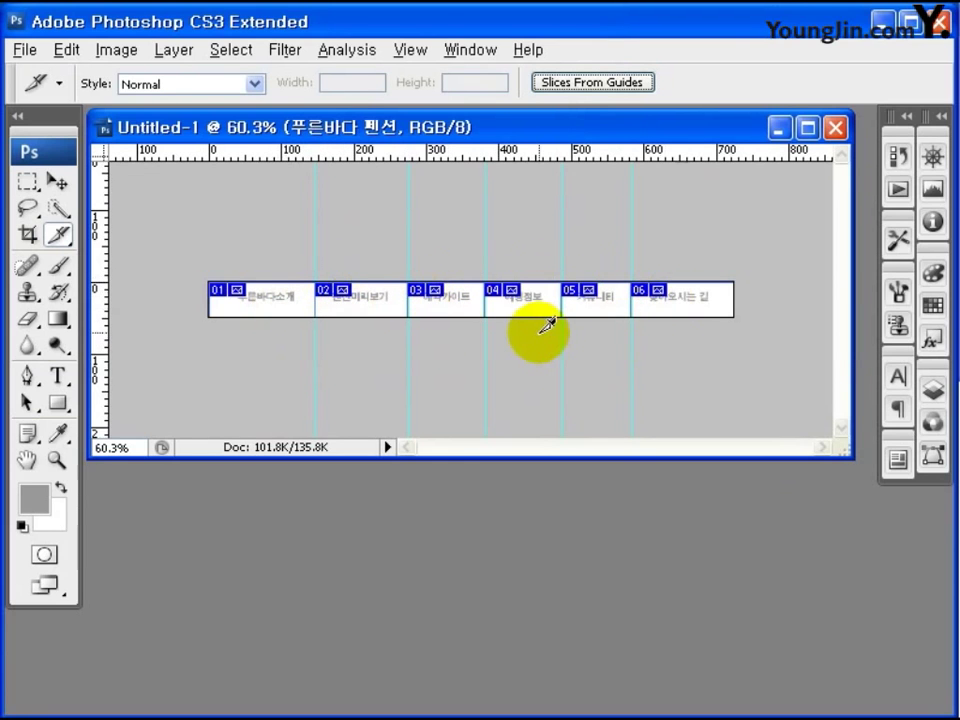
Step: Save all slices for the web as GIF 128 Dithered images named menu in the images folder
click(24, 50)
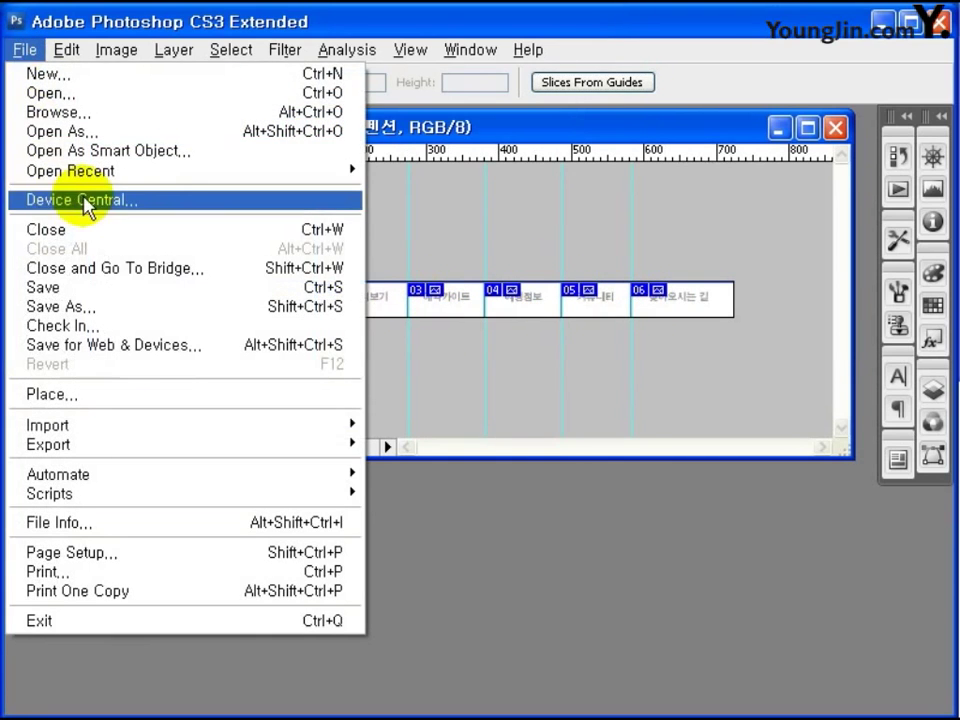
click(200, 345)
click(825, 172)
click(826, 172)
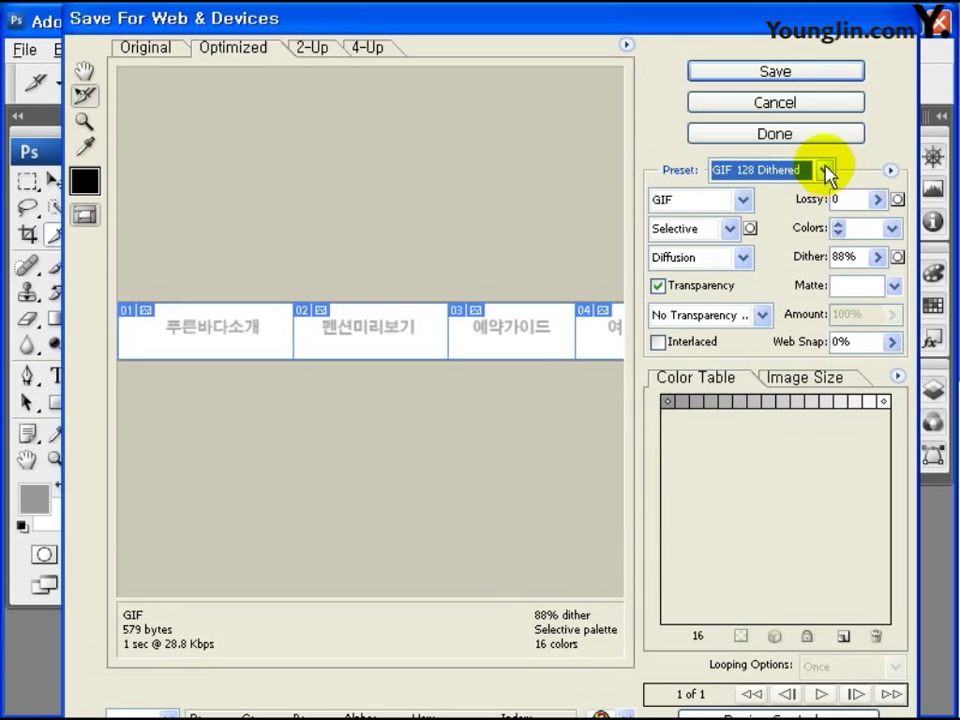
click(803, 71)
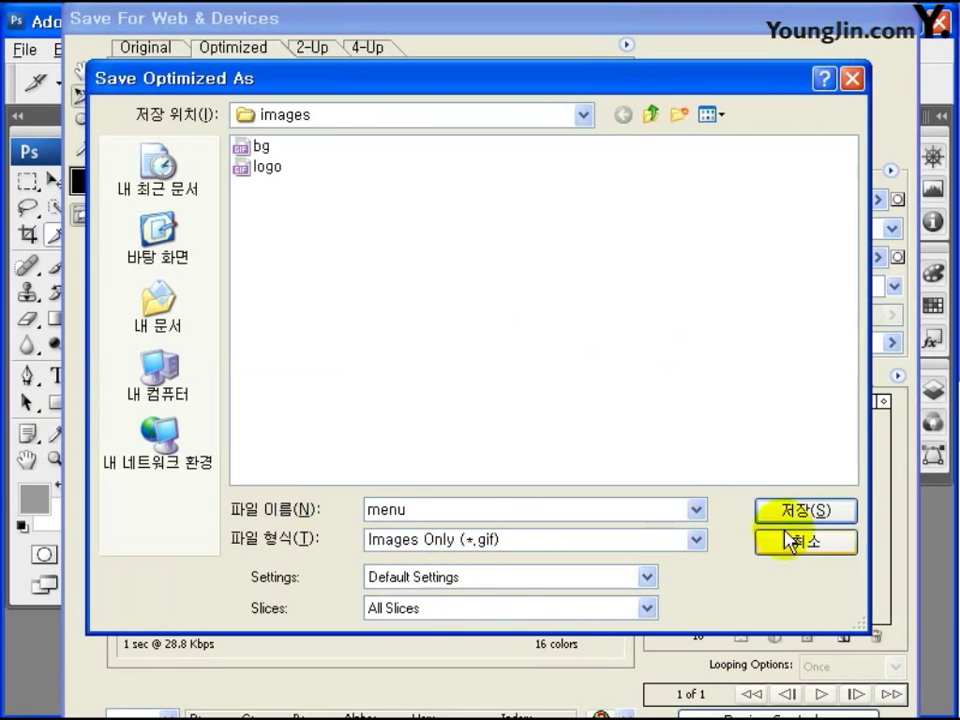
click(808, 511)
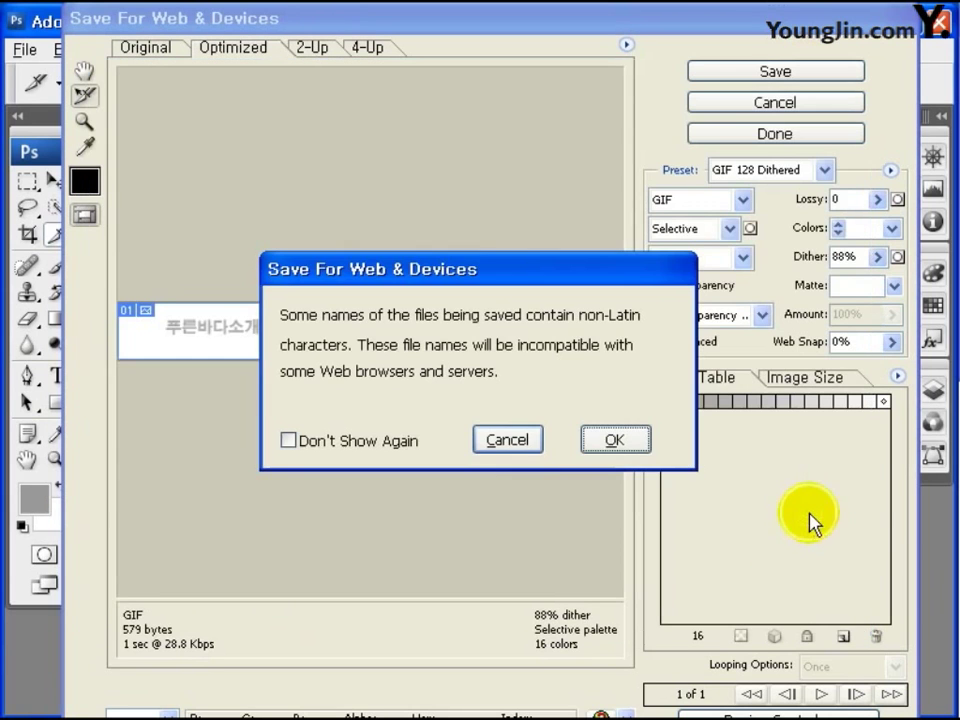
click(626, 444)
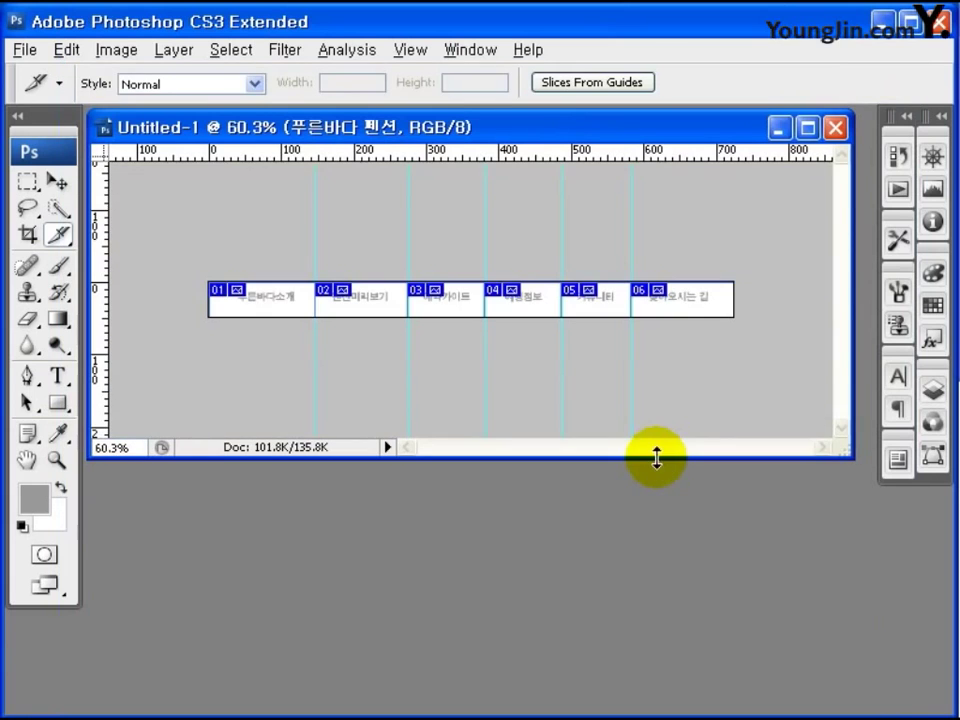
Step: Set the colour of the menu text layer to 6699ff
click(933, 389)
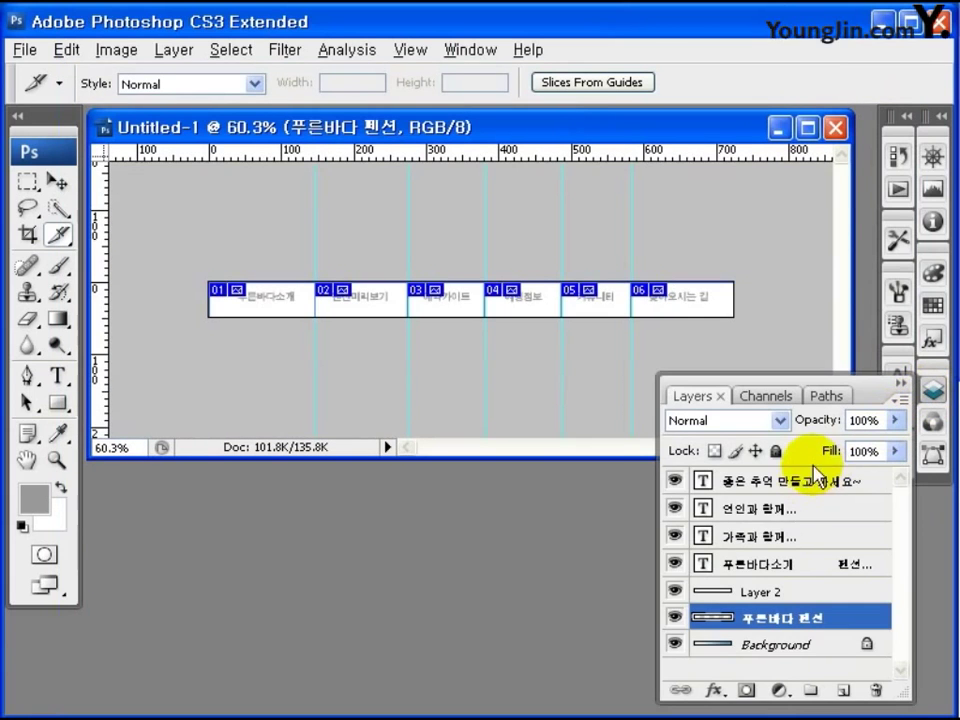
click(753, 573)
click(890, 380)
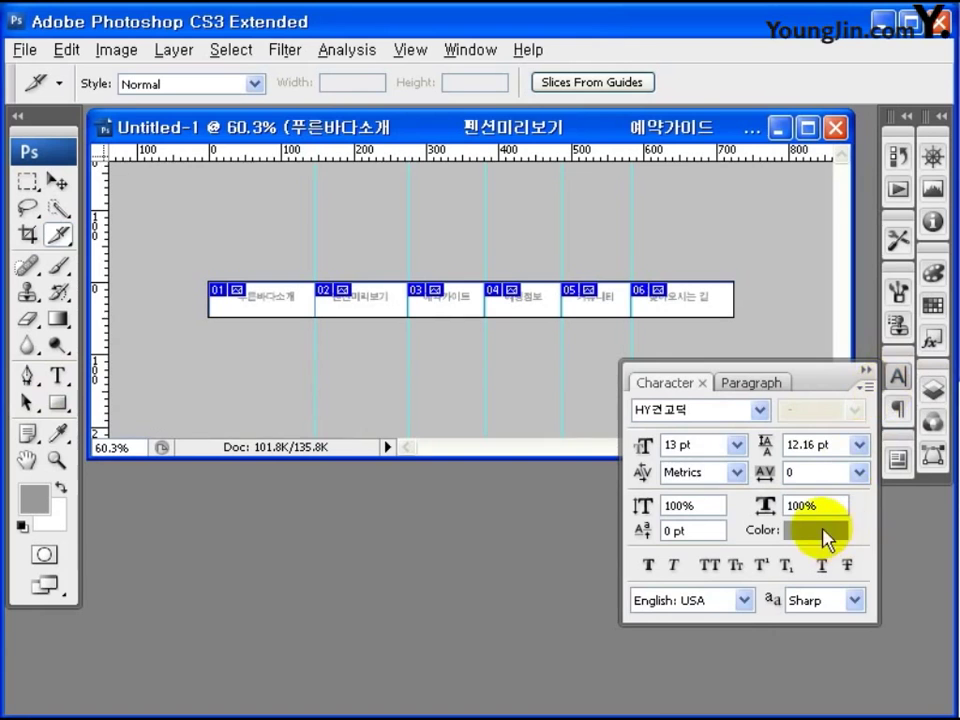
click(818, 530)
double_click(664, 598)
text(6699)
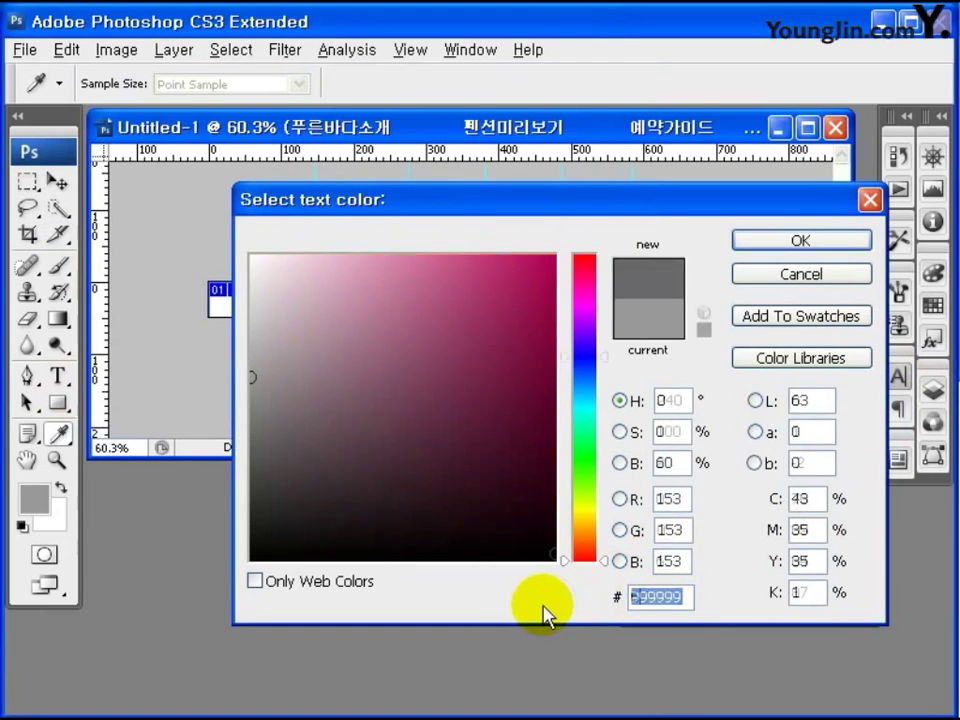
text(ff)
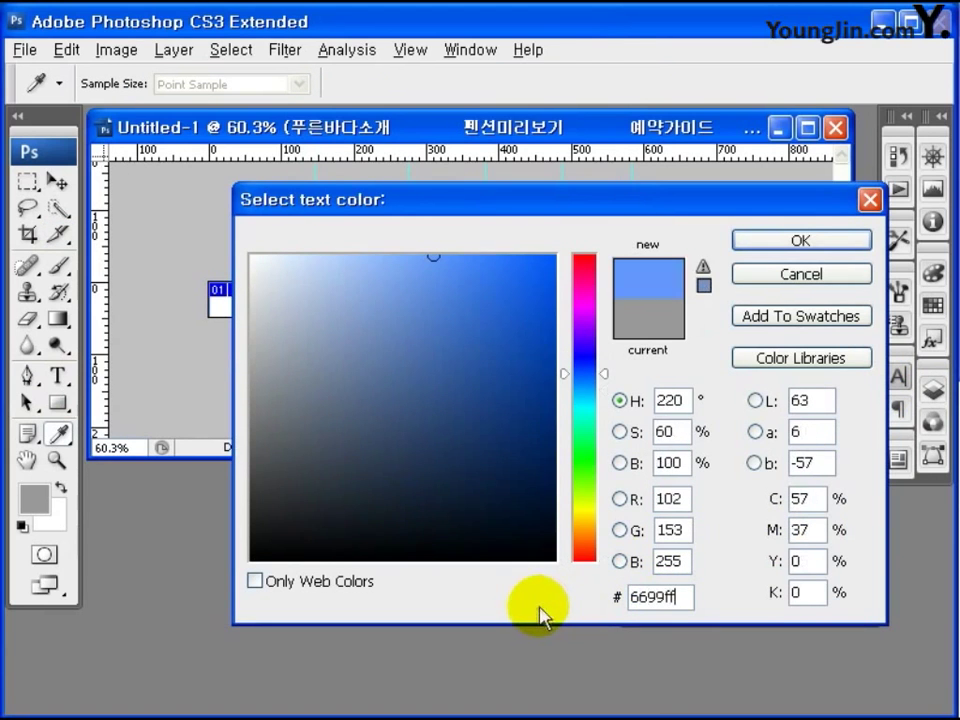
click(836, 245)
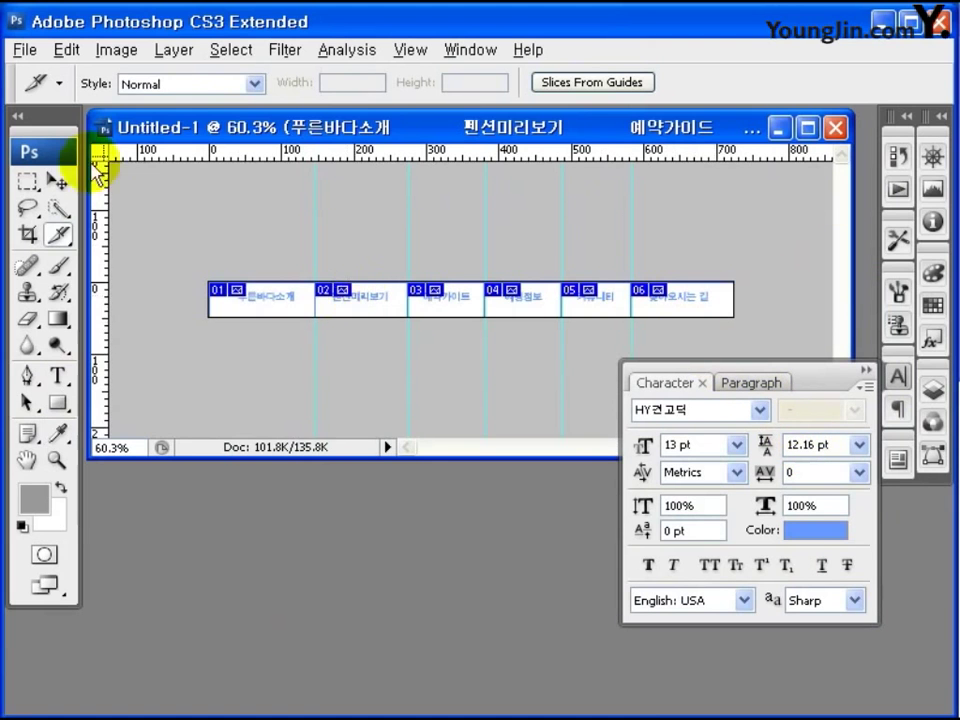
Step: Save all slices of the blue menu for the web as GIF images named menu_over in the images folder
click(27, 52)
click(118, 345)
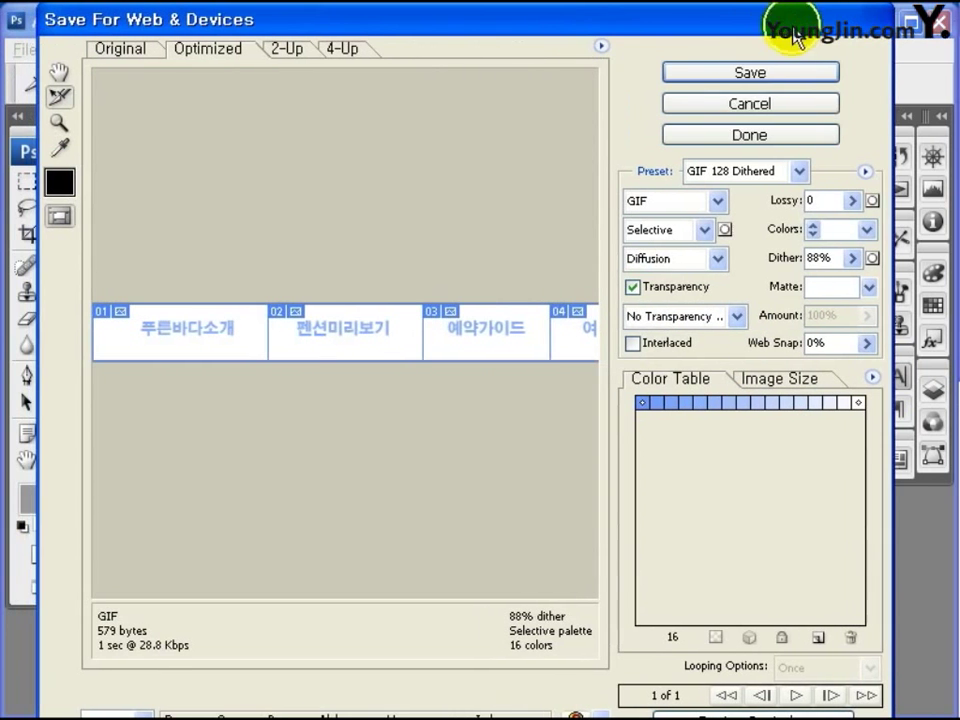
click(765, 73)
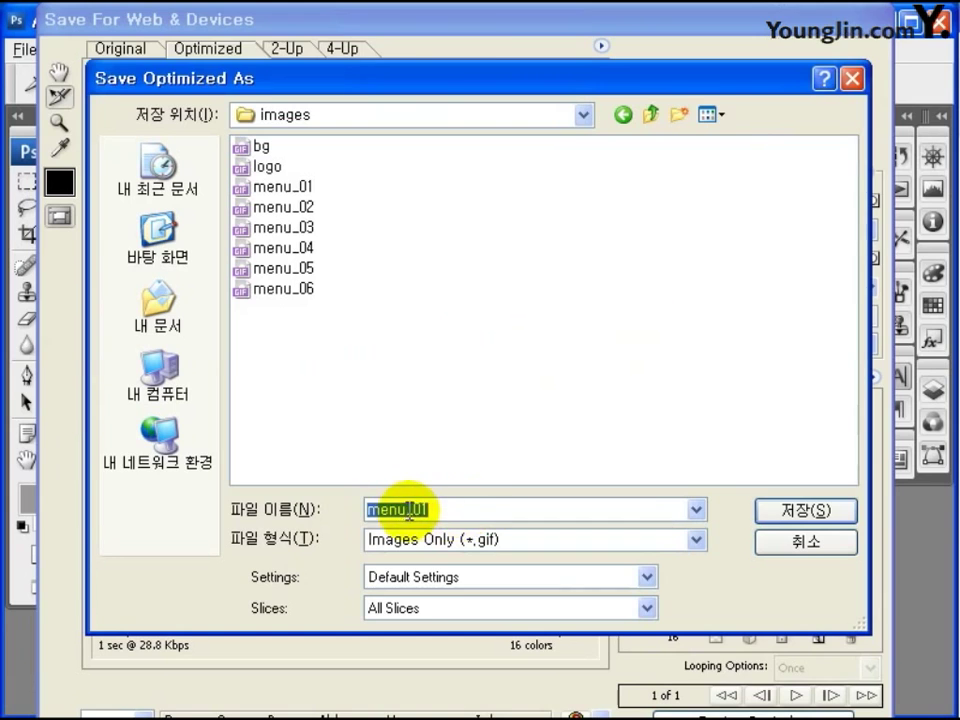
drag(414, 509, 465, 510)
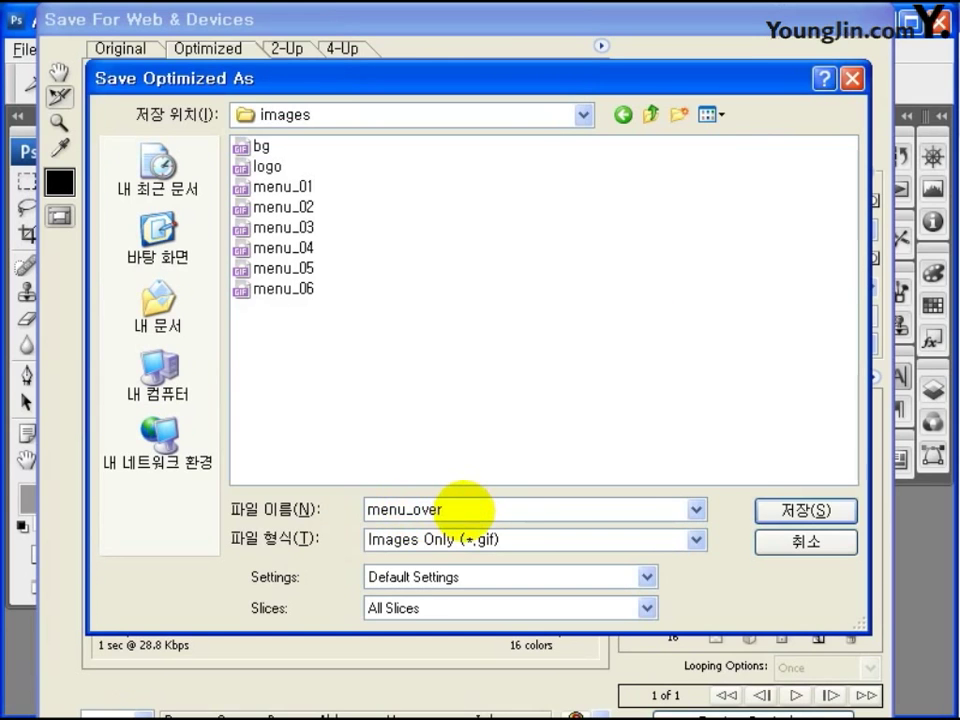
click(795, 514)
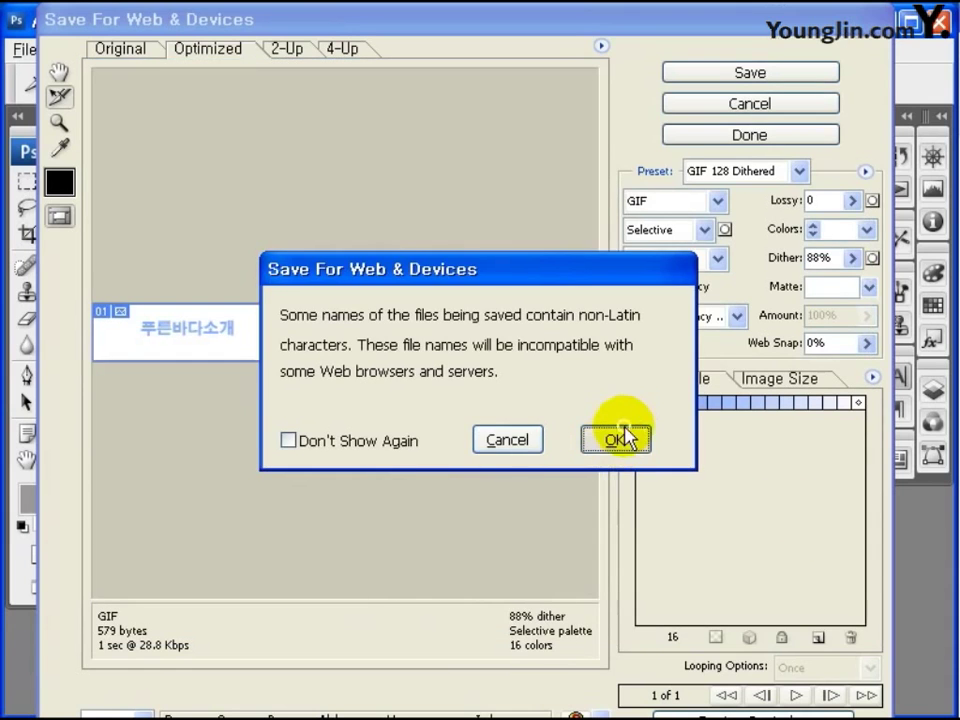
click(618, 438)
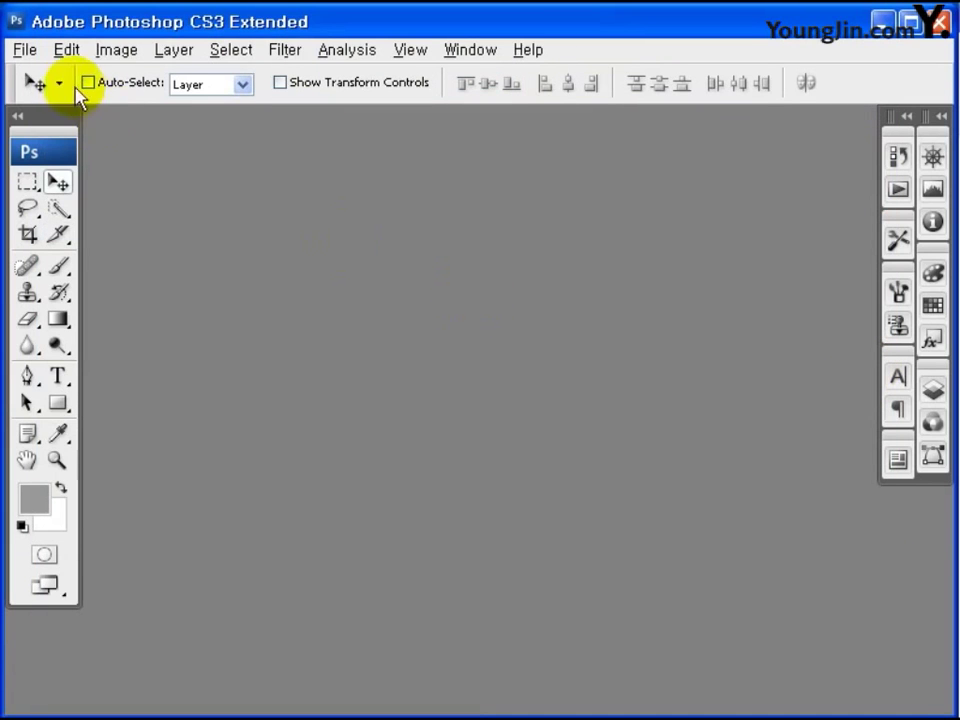
Step: Create a new white RGB document of 277 × 269 pixels at 72 pixels/inch
key(ctrl+n)
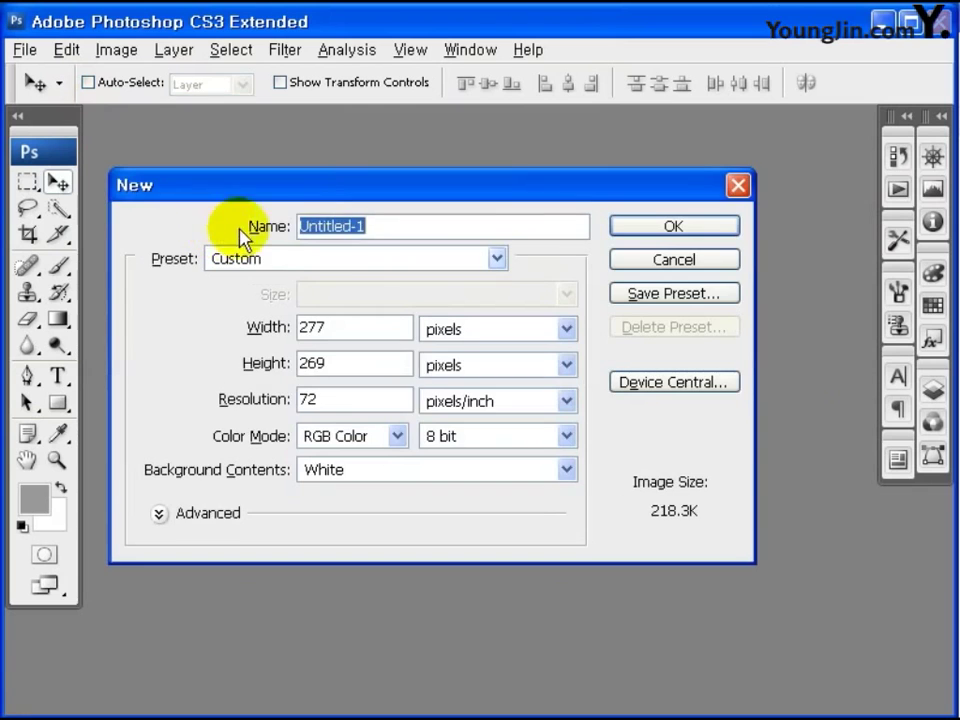
click(325, 330)
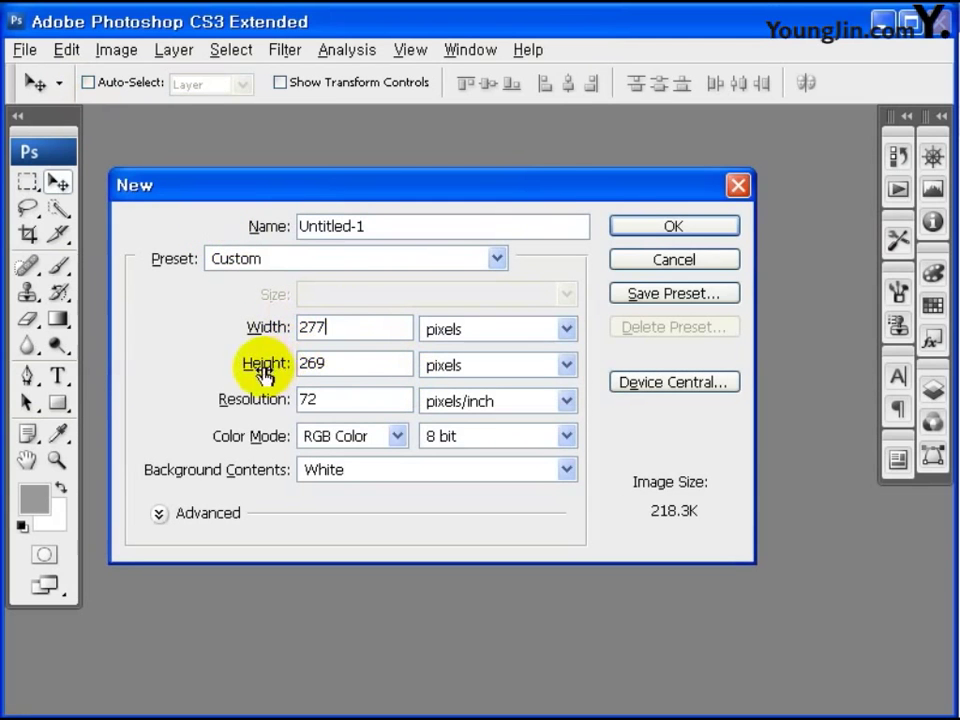
click(332, 358)
click(278, 375)
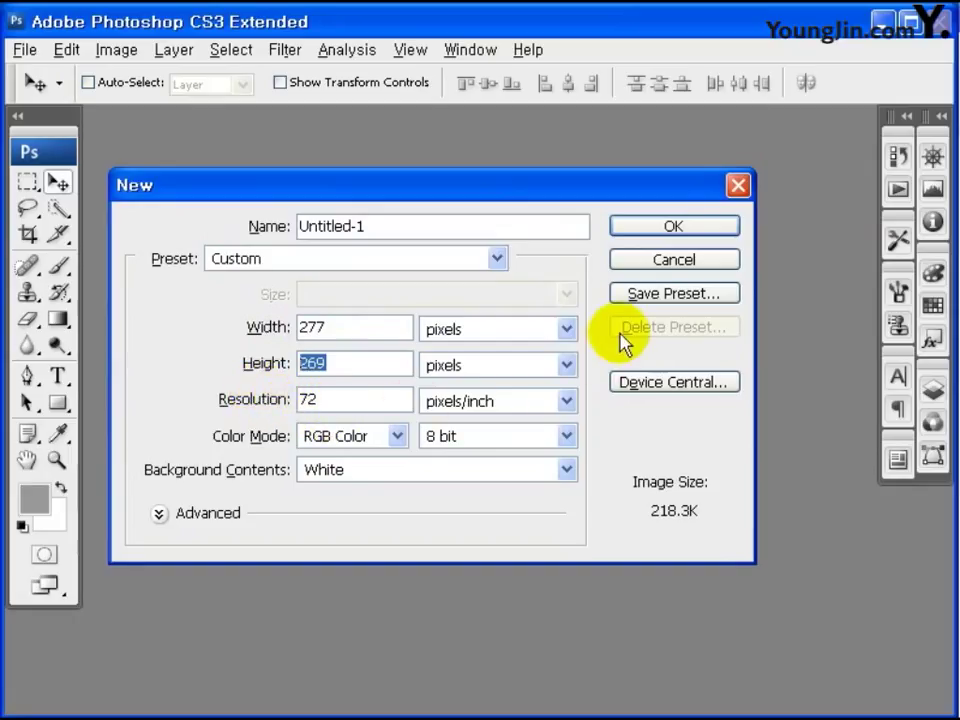
click(674, 227)
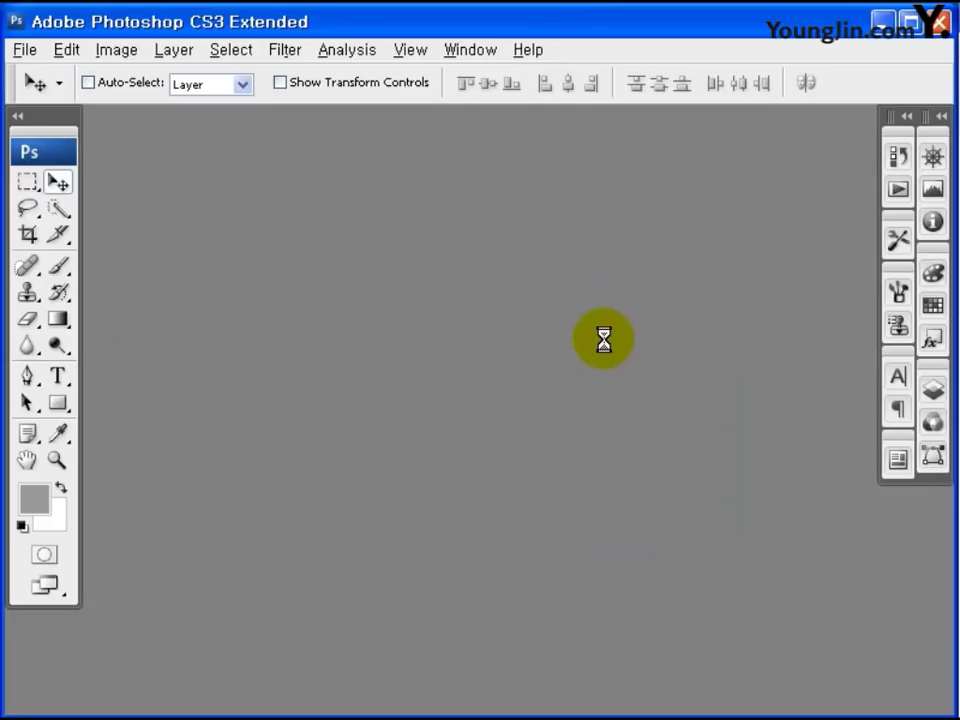
Step: Open image1 from the source folder, copy its house photo into the new document, and enlarge that document's window
click(25, 49)
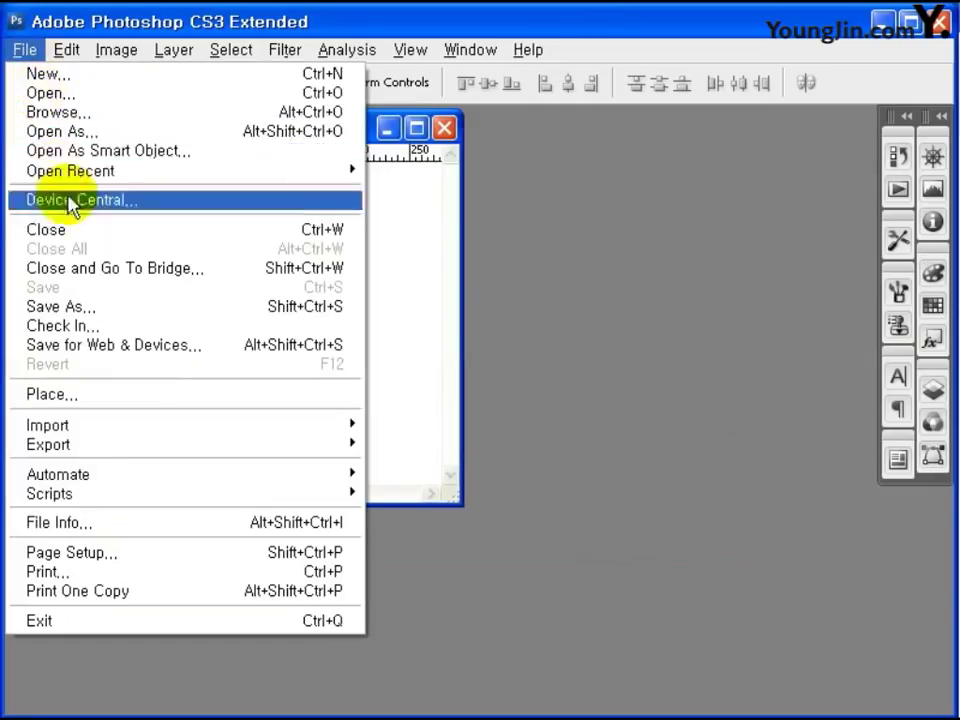
click(548, 283)
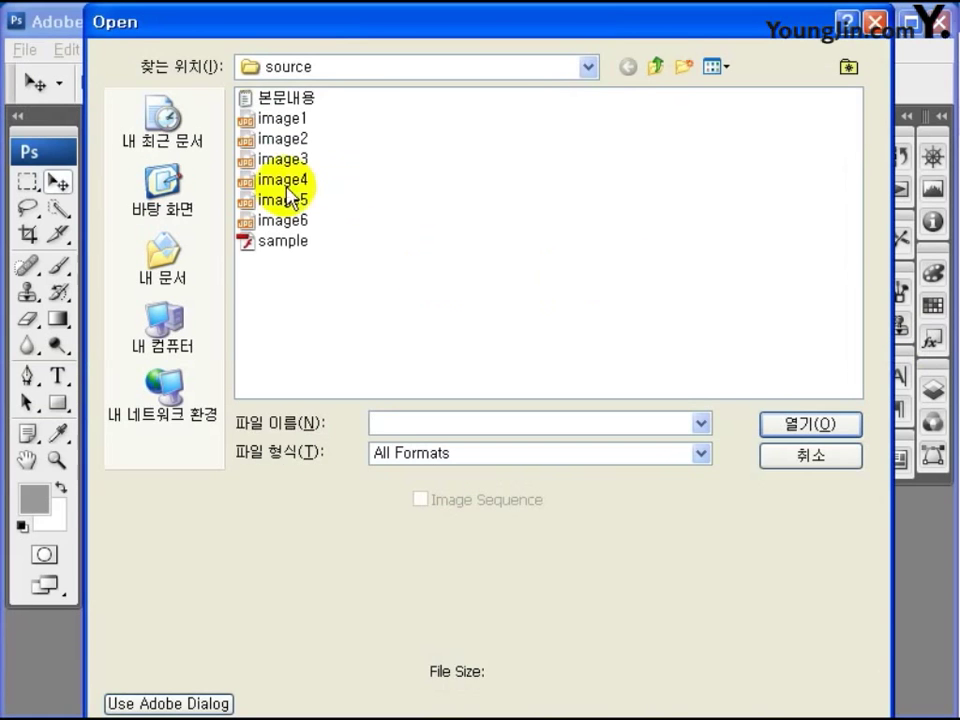
click(280, 120)
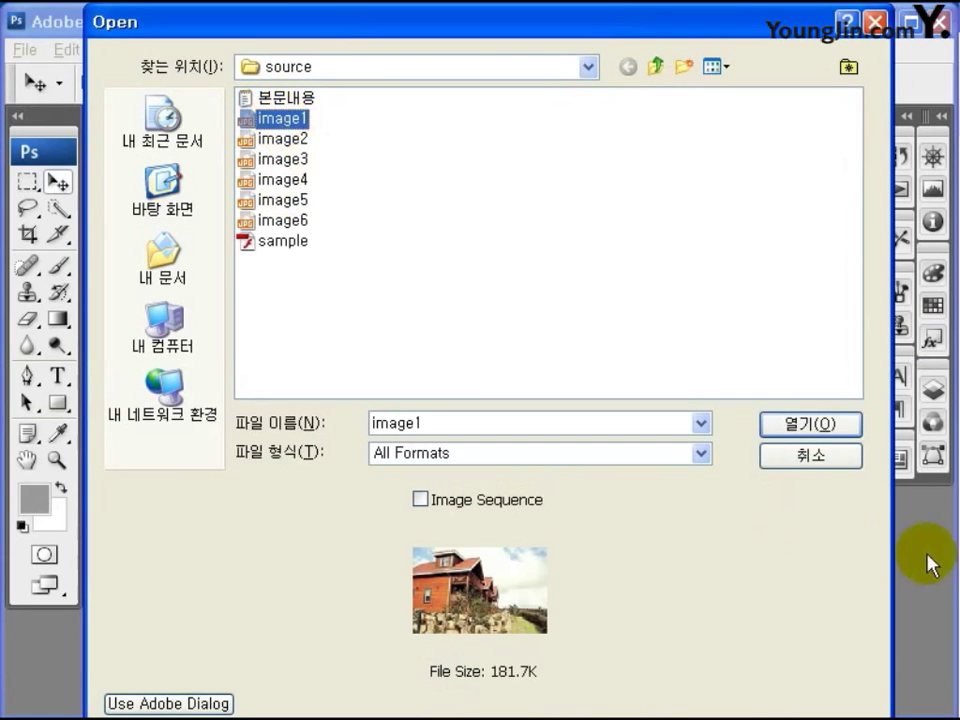
click(843, 428)
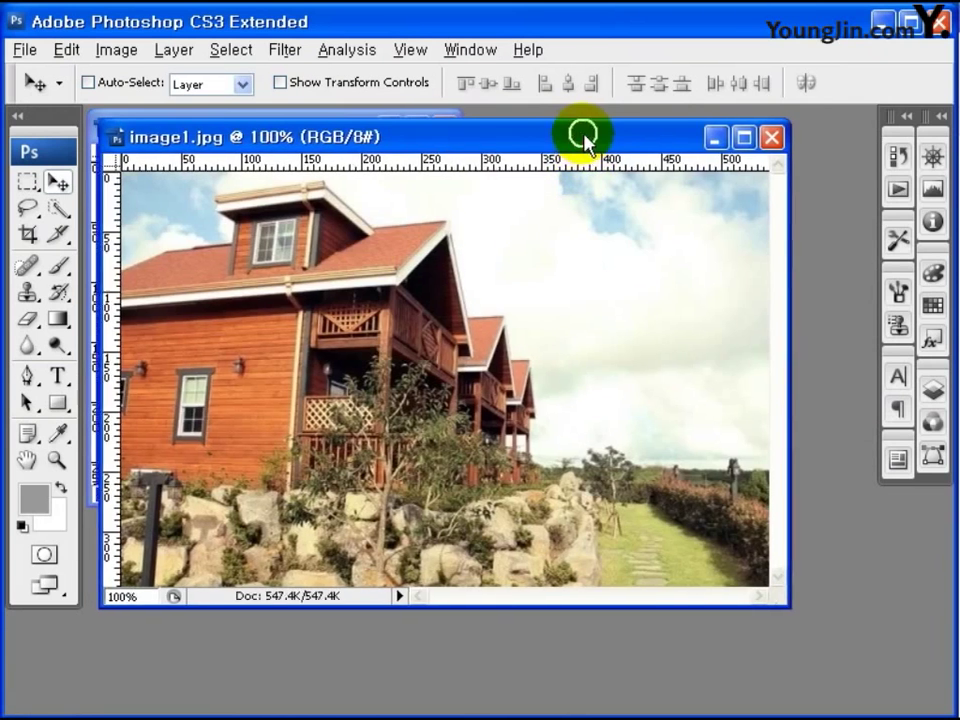
drag(583, 133, 703, 233)
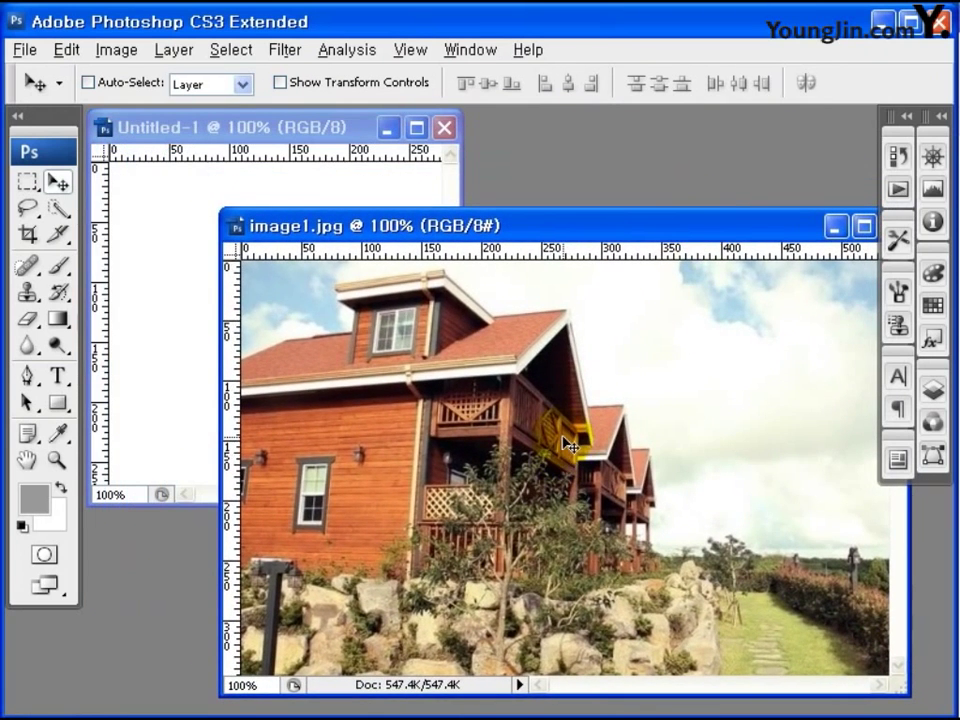
drag(508, 441, 185, 343)
drag(455, 505, 757, 645)
Step: Scale the house photo proportionally to about 80% and position it to fill the 277 × 269 pixel canvas
click(67, 49)
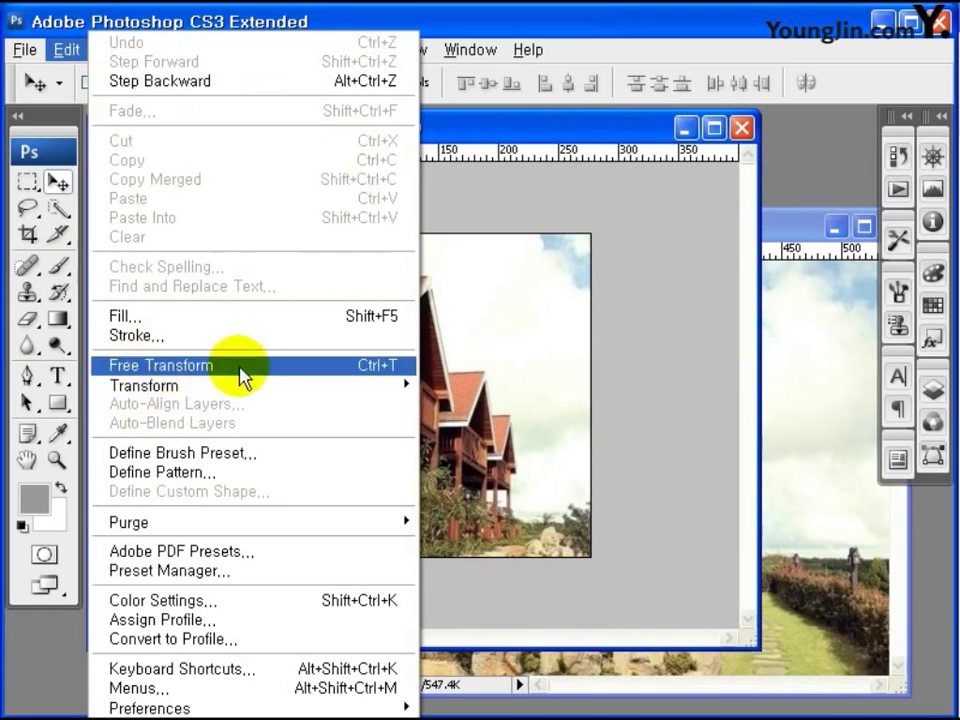
click(510, 376)
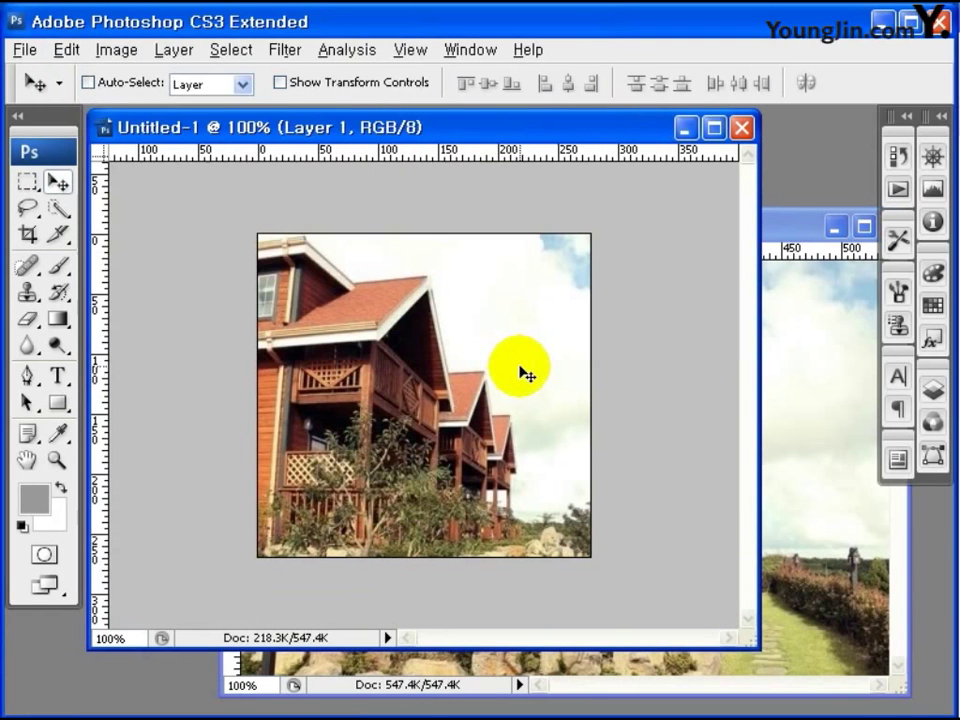
key(ctrl+t)
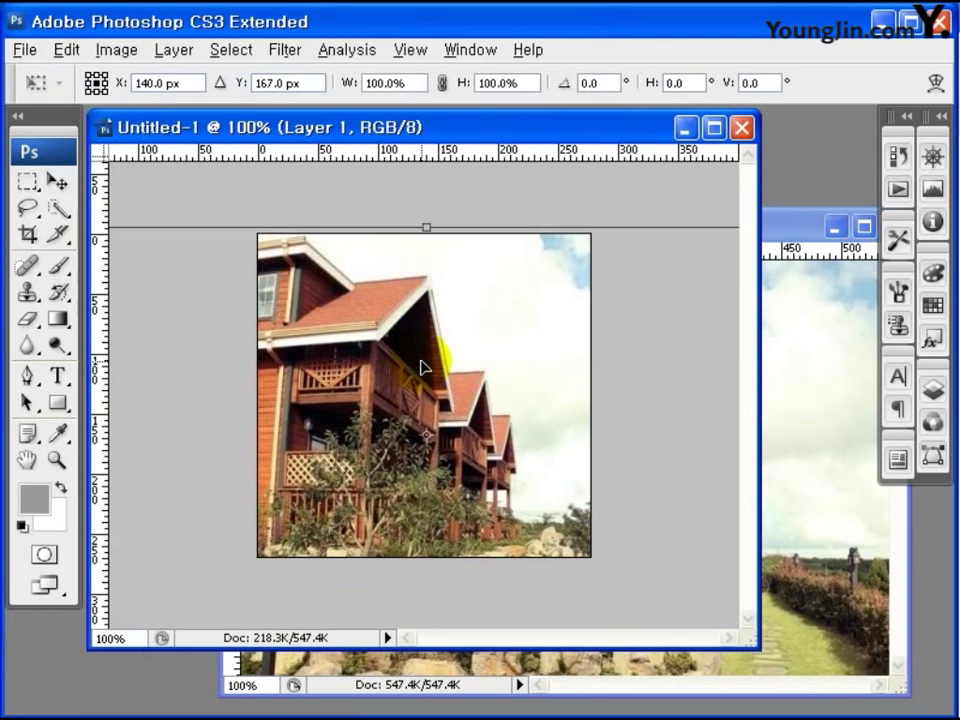
key(ctrl+minus)
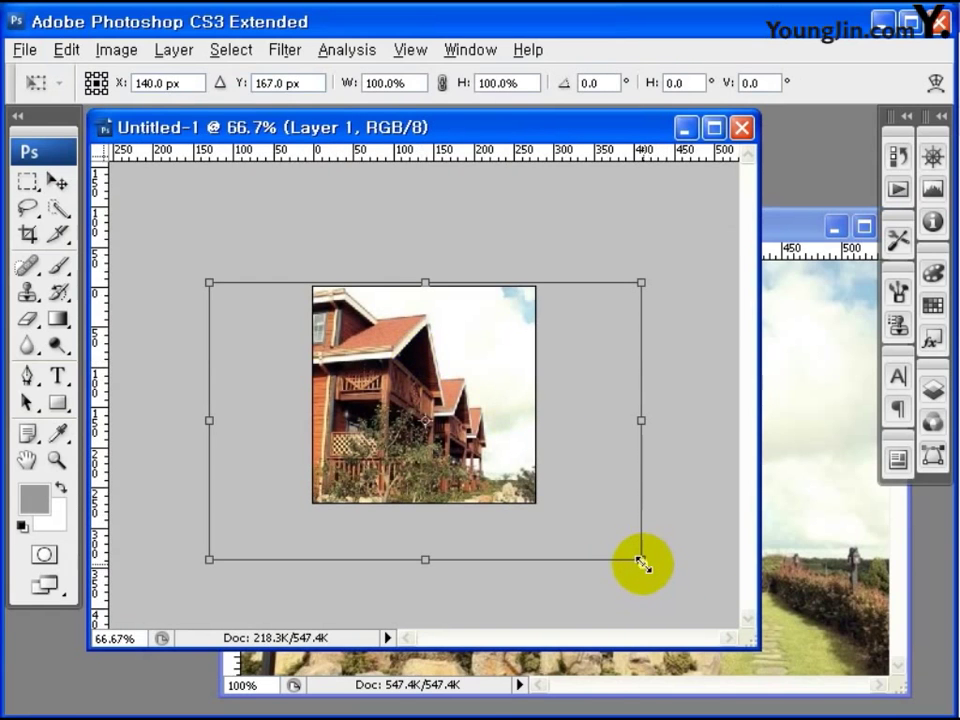
drag(642, 564, 544, 491)
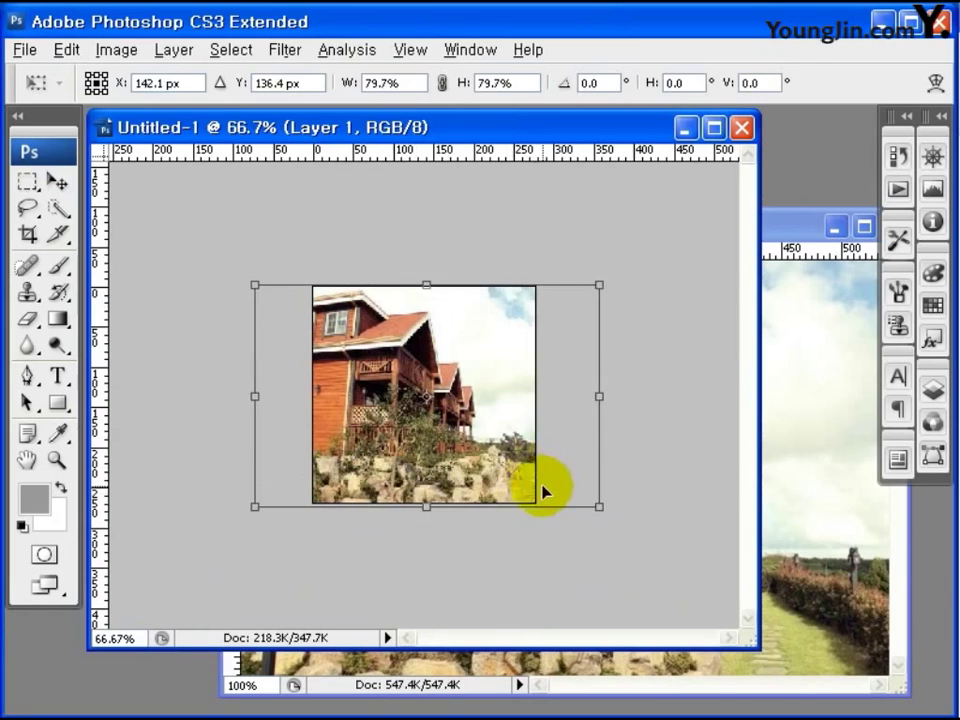
key(Return)
Step: Close the source document image1.jpg
click(855, 290)
drag(786, 232, 716, 234)
click(818, 226)
Step: Adjust the house photo's Levels to a black input of 12 and a white input of 231
click(57, 460)
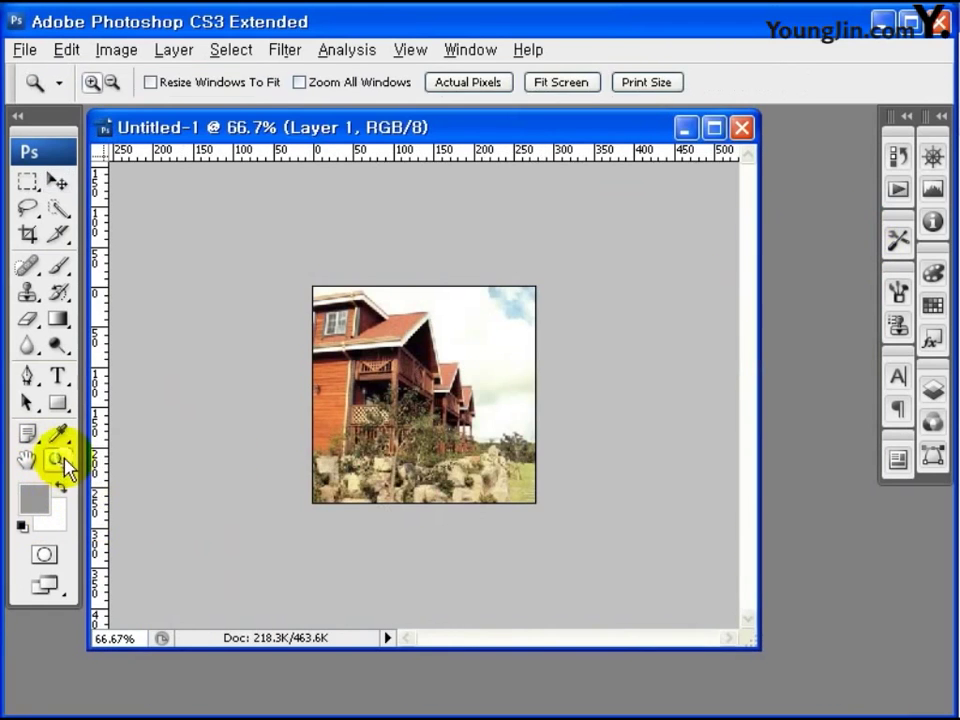
click(274, 514)
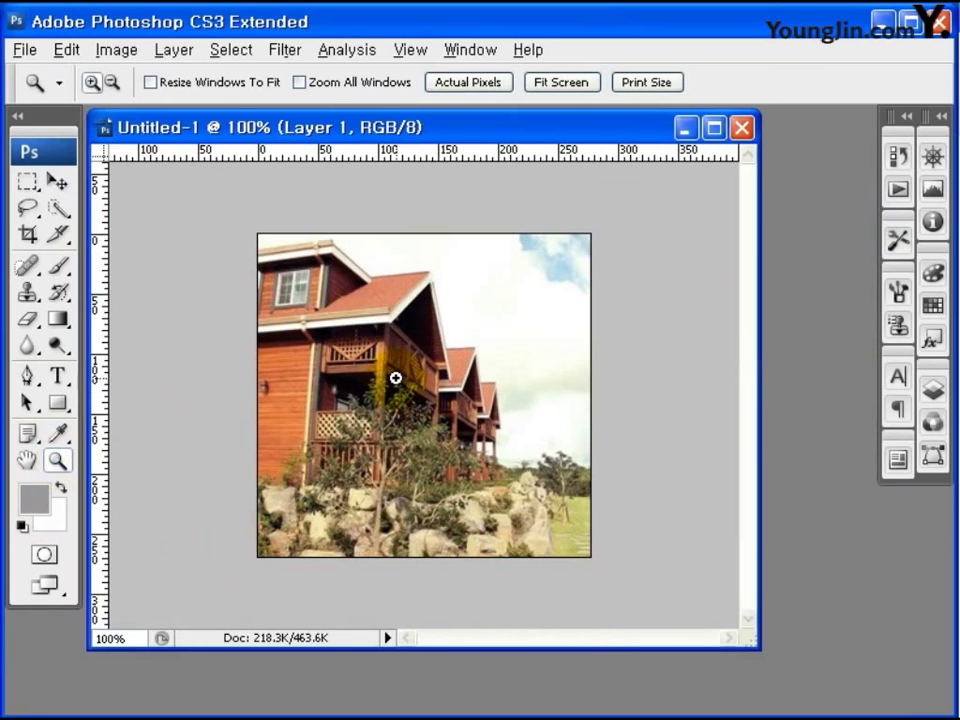
click(116, 49)
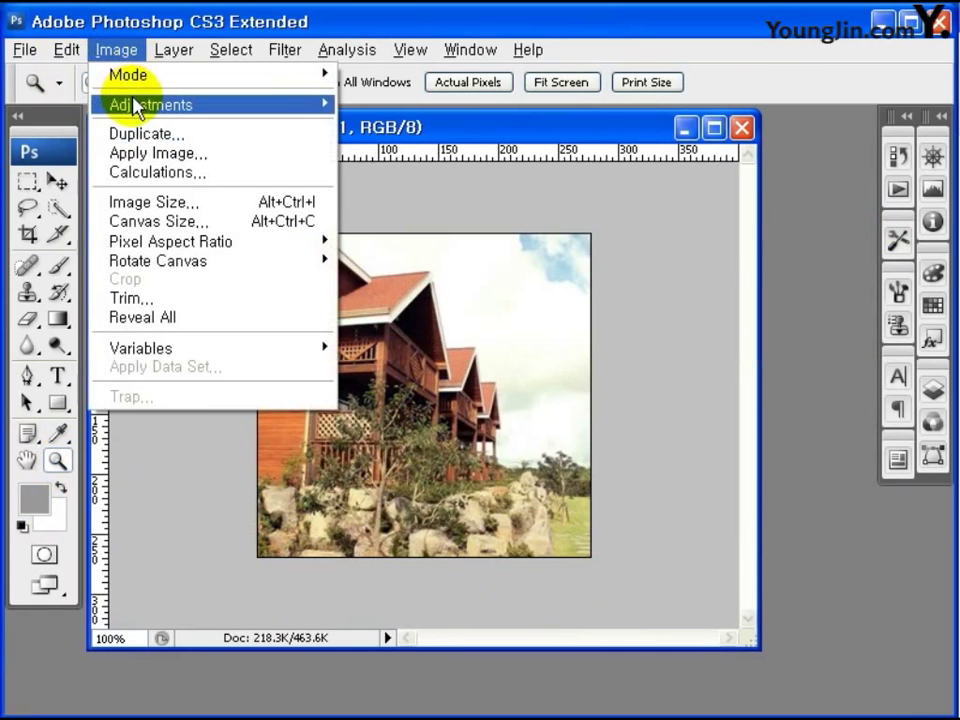
mouse_move(253, 104)
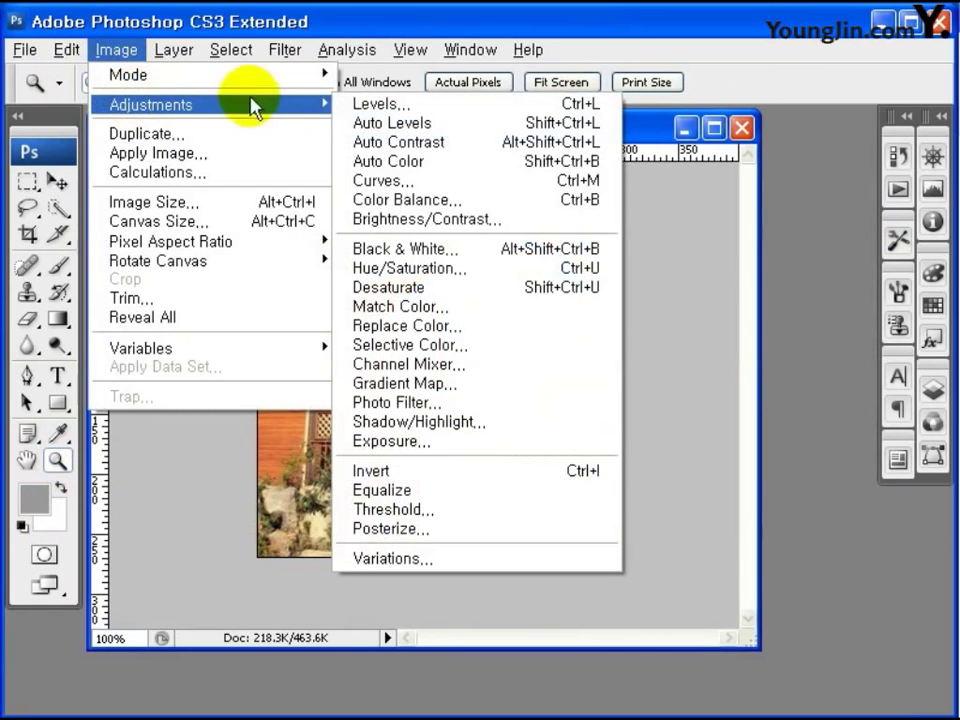
click(399, 105)
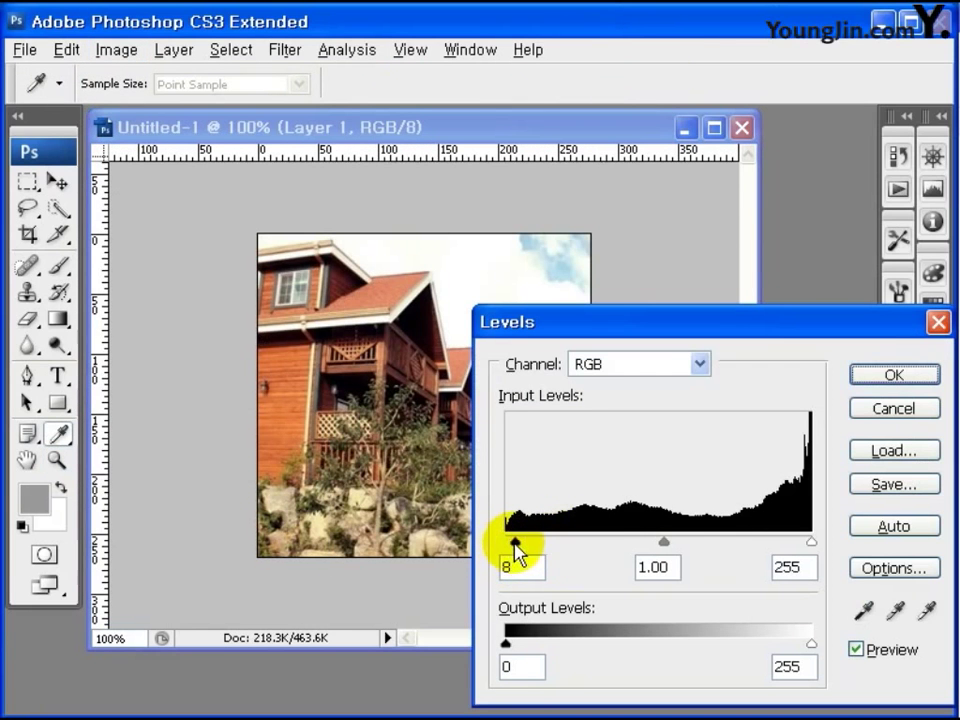
click(520, 546)
drag(804, 541, 783, 541)
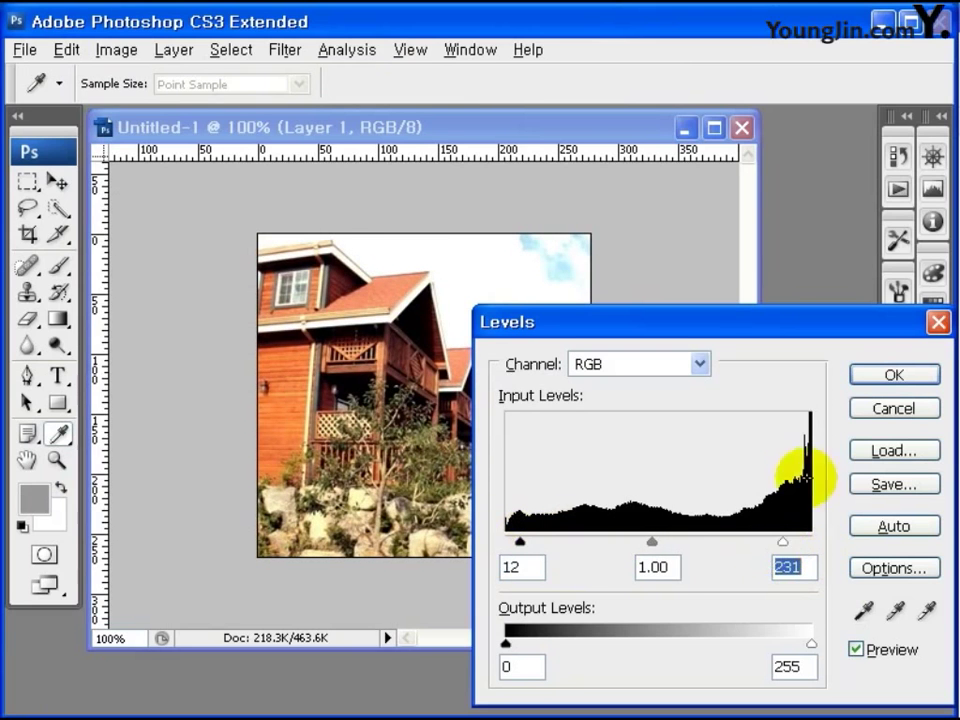
click(860, 376)
key(z)
Step: Open image2 from the source folder and copy its wooden house photo into the 277 × 269 pixel document
click(25, 50)
click(36, 96)
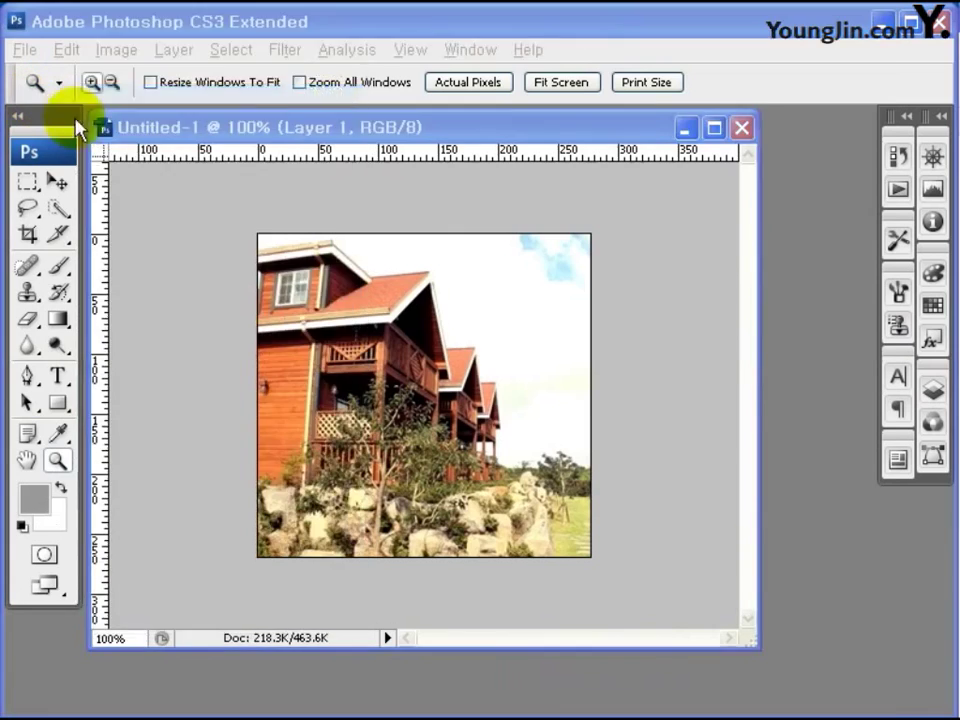
click(292, 140)
click(790, 425)
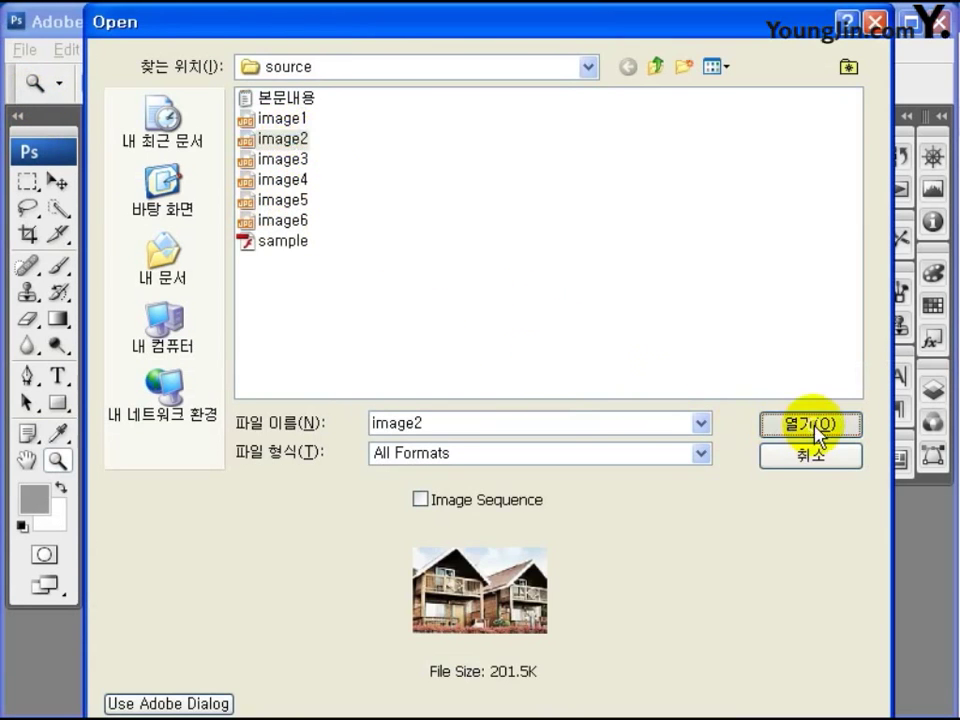
click(57, 183)
drag(505, 222, 505, 222)
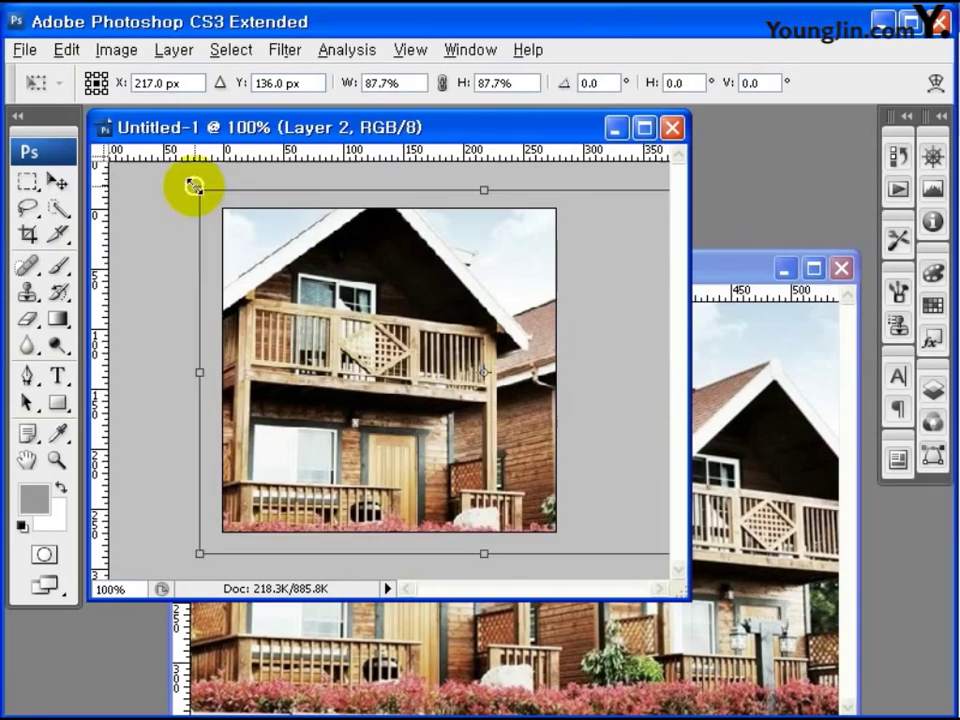
Step: Scale the wooden house photo proportionally to 81.5% and position it at X 211 px, Y 139 px to fill the canvas
drag(194, 186, 221, 204)
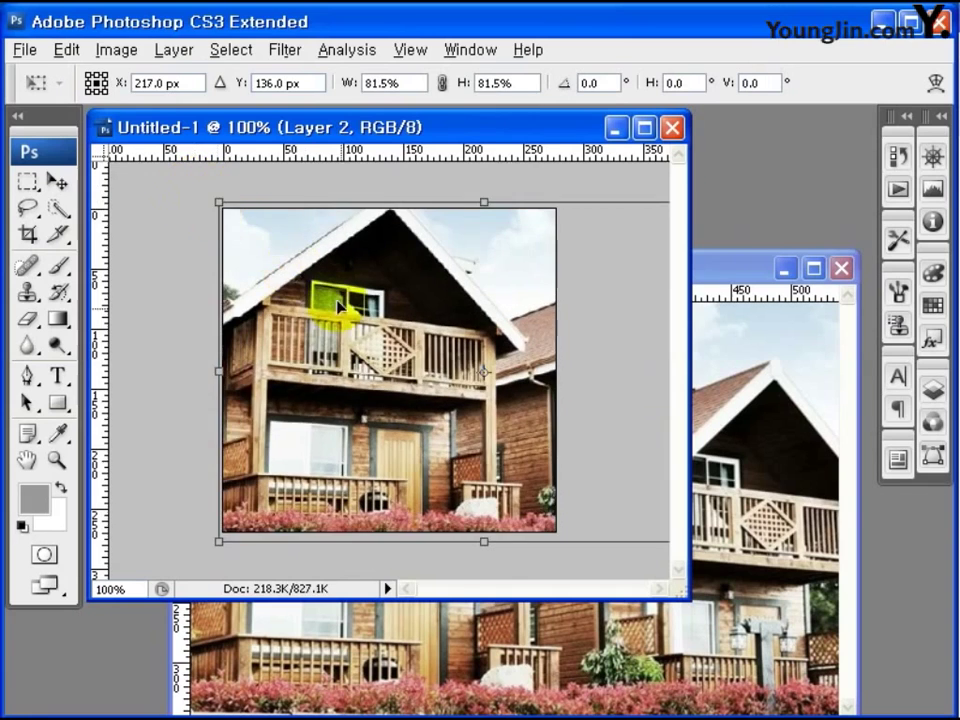
drag(343, 304, 335, 318)
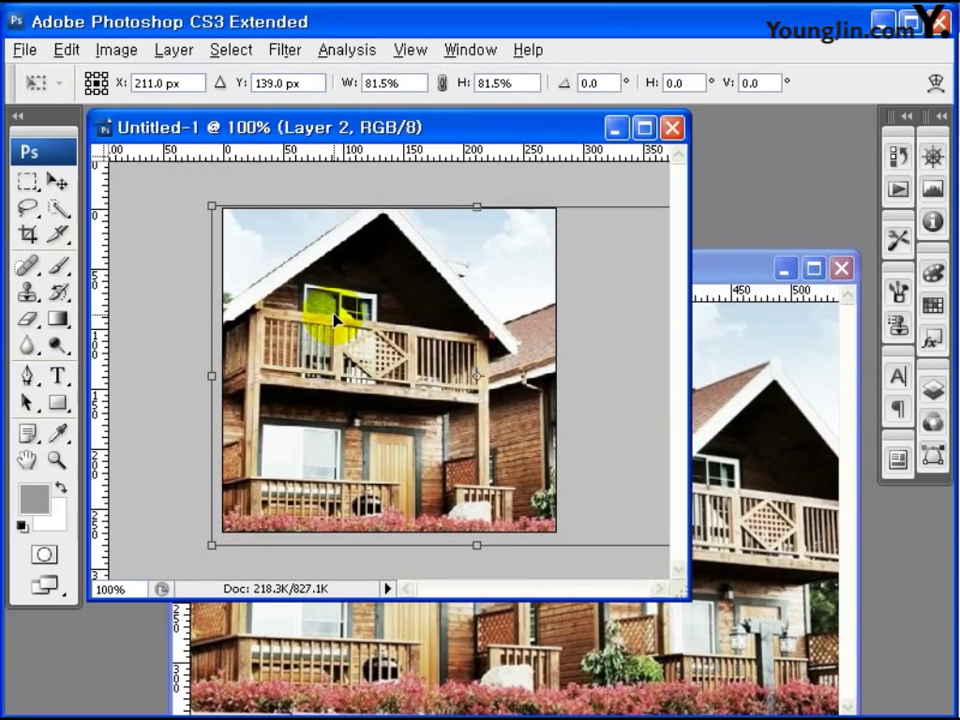
key(Return)
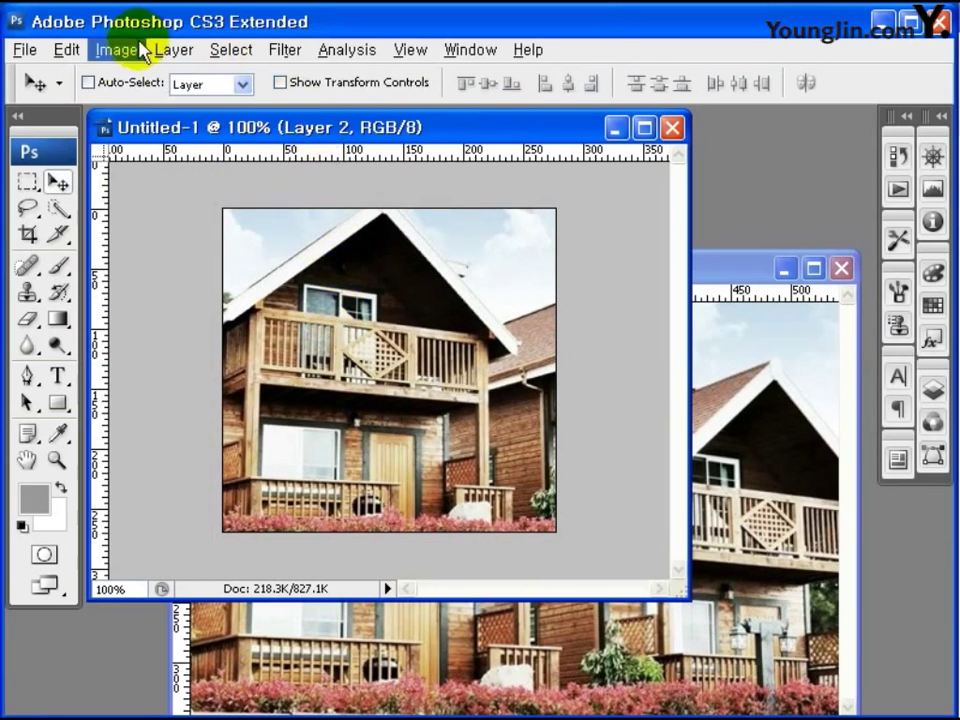
Step: Raise the wooden house photo's saturation to about +32 with Hue/Saturation
click(116, 49)
mouse_move(135, 112)
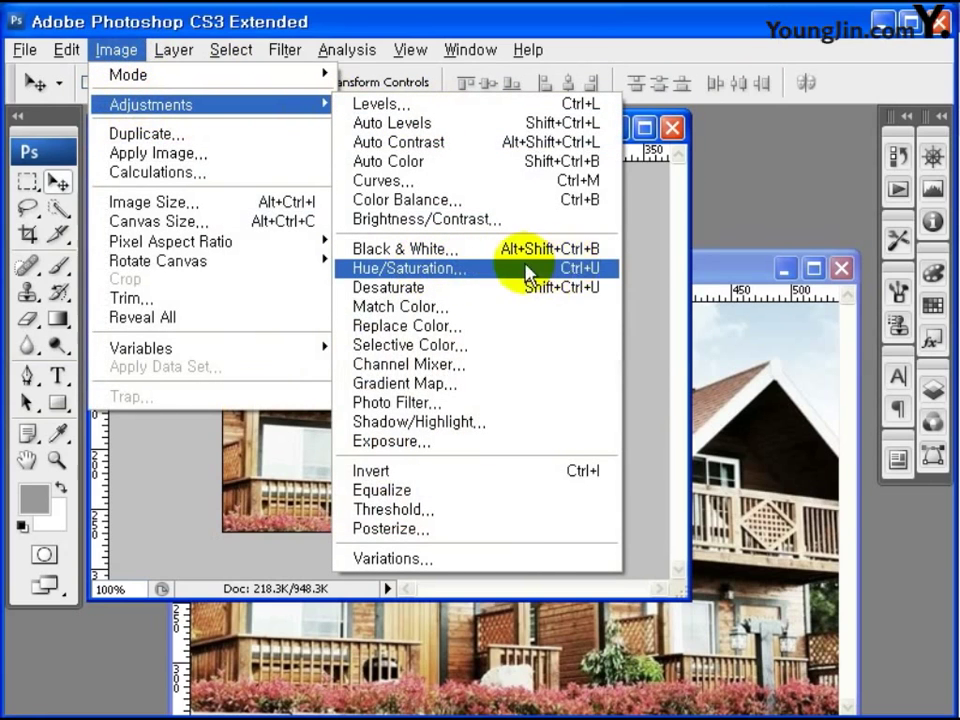
click(527, 270)
drag(634, 511, 678, 520)
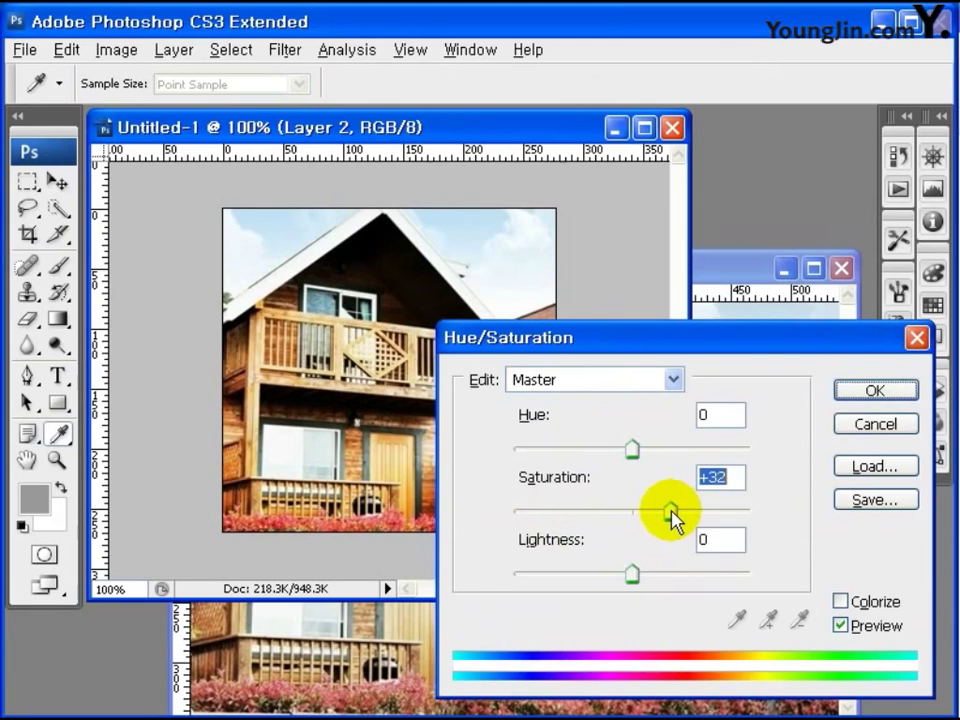
click(896, 394)
key(v)
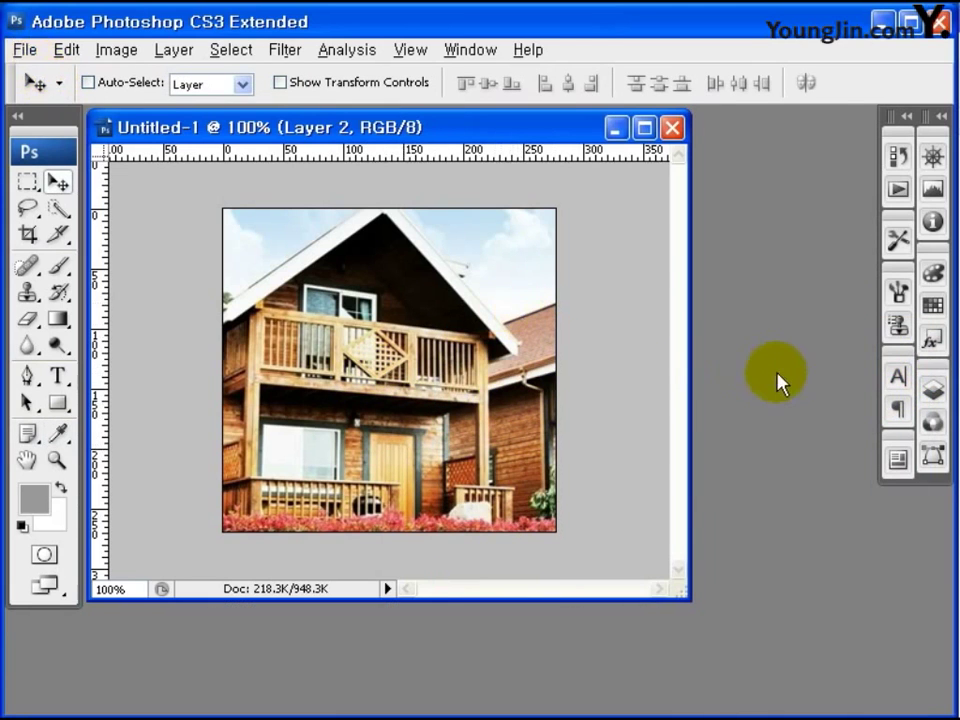
Step: Open image3 from the source folder, copy its white house photo into the 277 × 269 pixel document, and close image3
key(ctrl+o)
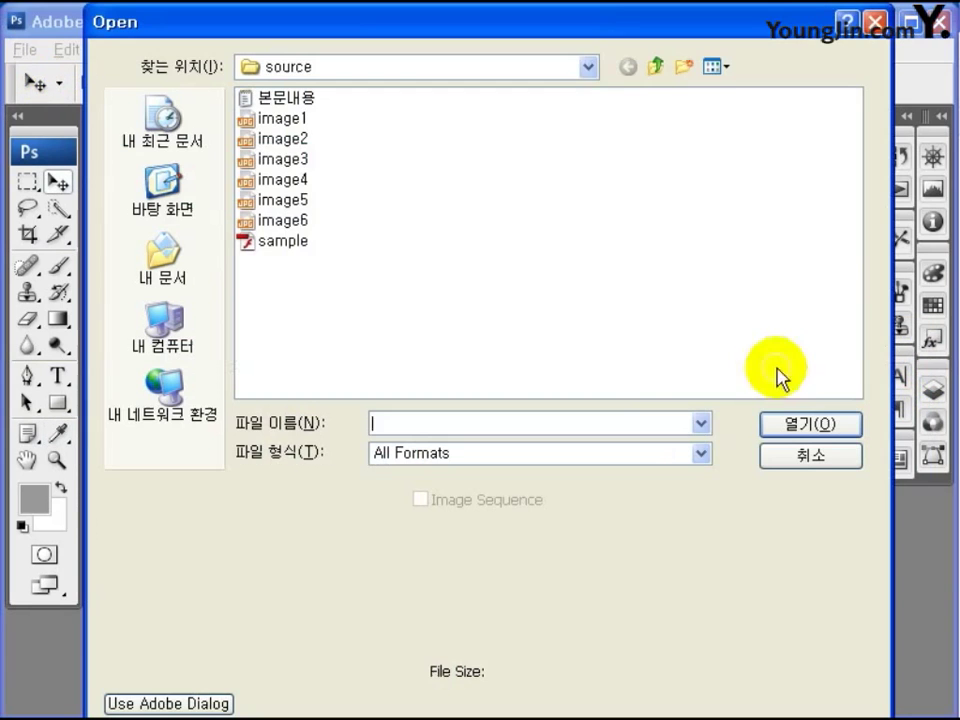
click(278, 160)
click(829, 428)
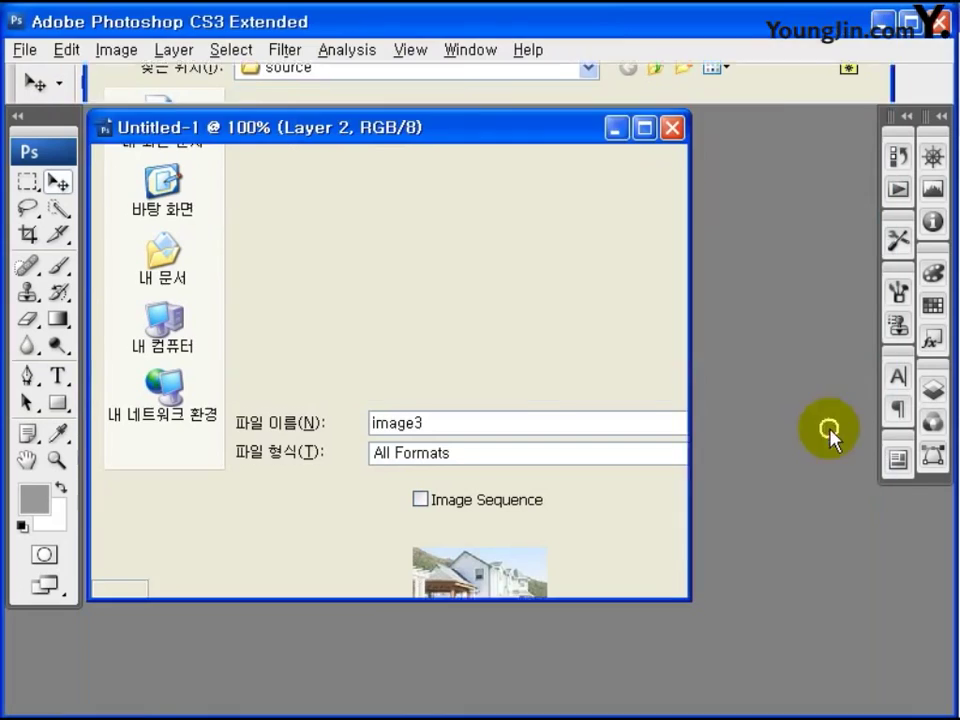
drag(499, 379, 440, 228)
click(771, 257)
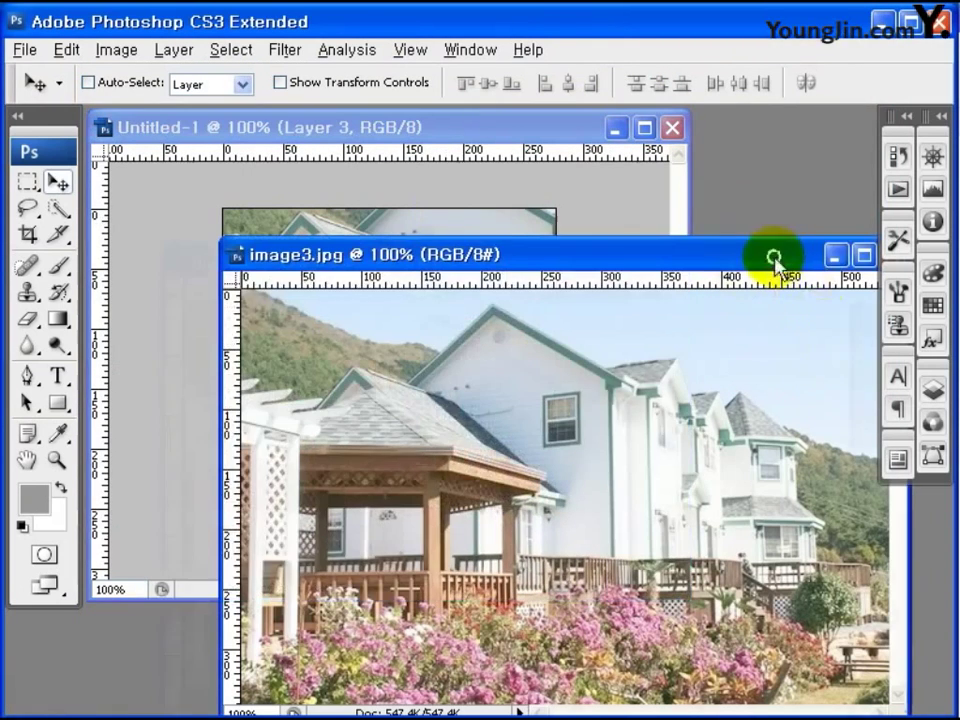
drag(771, 257, 675, 257)
click(797, 257)
Step: Scale the white house photo down proportionally and position it to fill the canvas with the house and gazebo in view
key(ctrl+t)
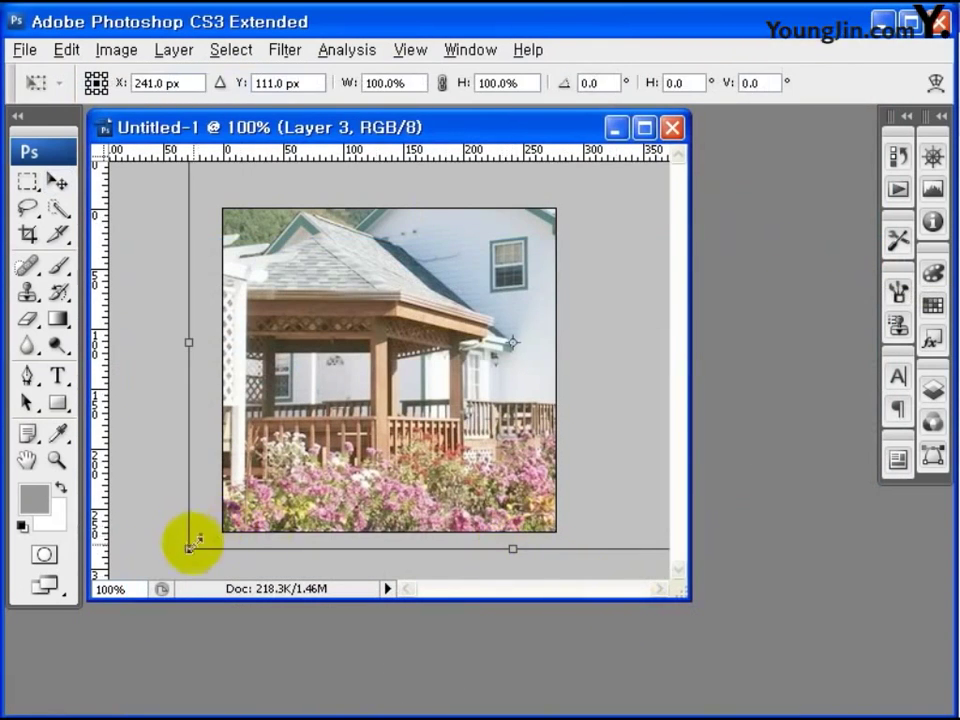
drag(189, 547, 257, 507)
drag(582, 443, 521, 467)
key(Return)
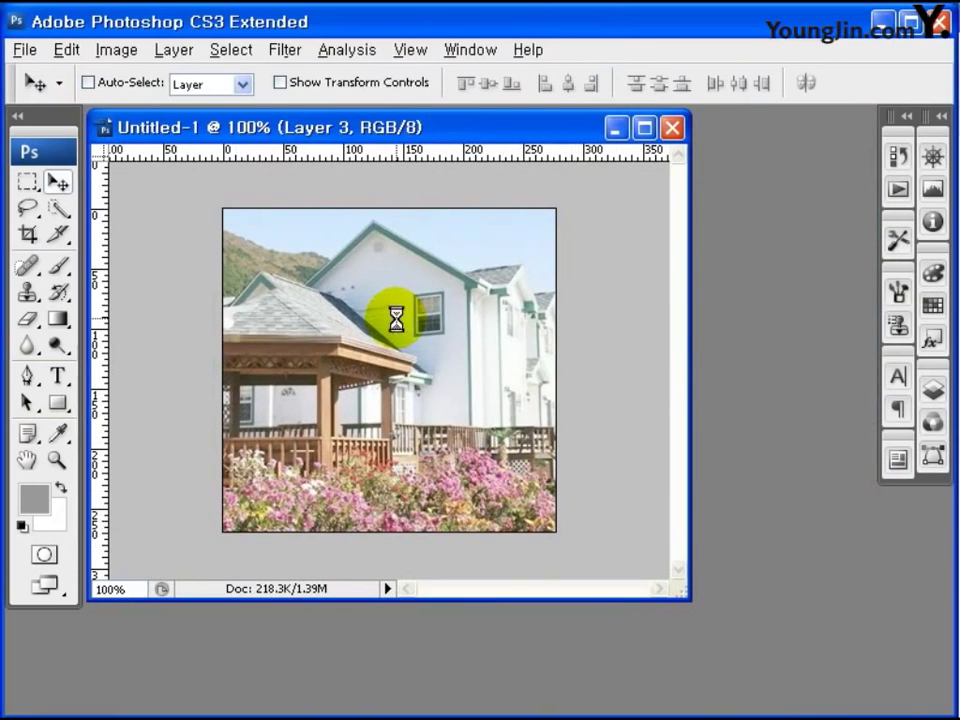
Step: Increase the white house photo's contrast with Levels by raising the black input and lowering the white input
key(ctrl+l)
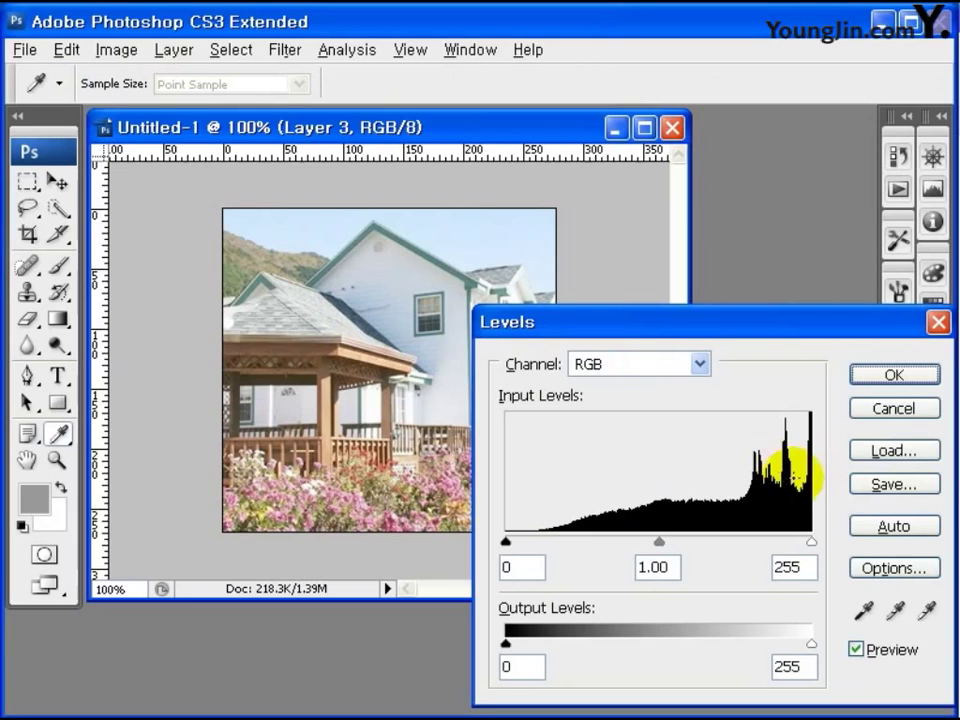
drag(507, 541, 552, 545)
drag(811, 541, 790, 551)
click(895, 376)
key(v)
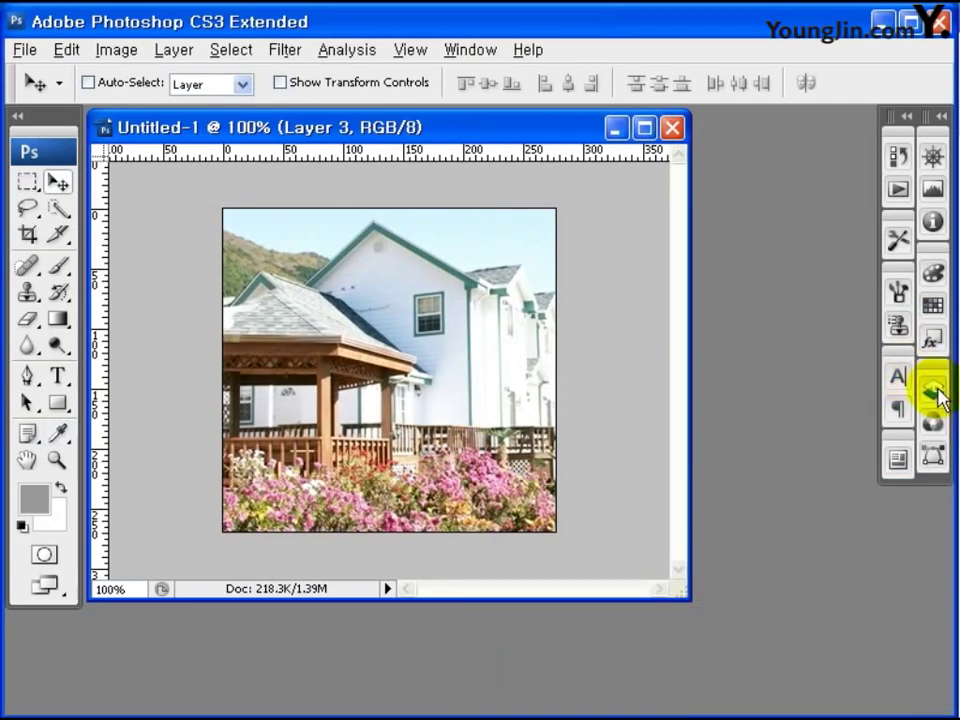
Step: Fill a new layer above the photos with light blue #c9ecff and add a layer mask to it
click(934, 392)
click(843, 693)
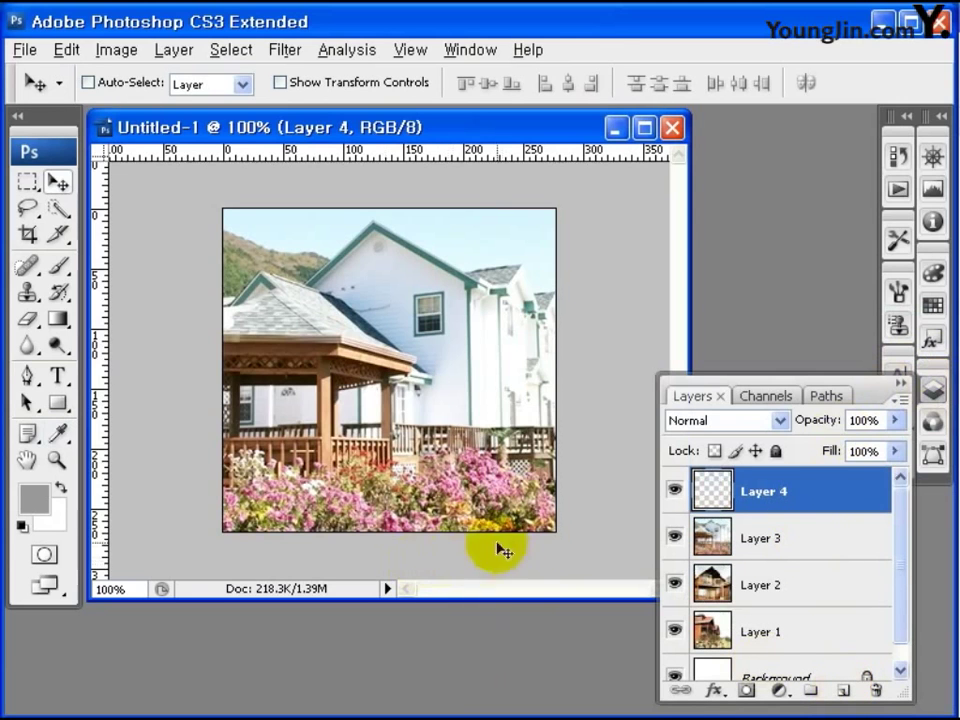
click(34, 495)
double_click(680, 596)
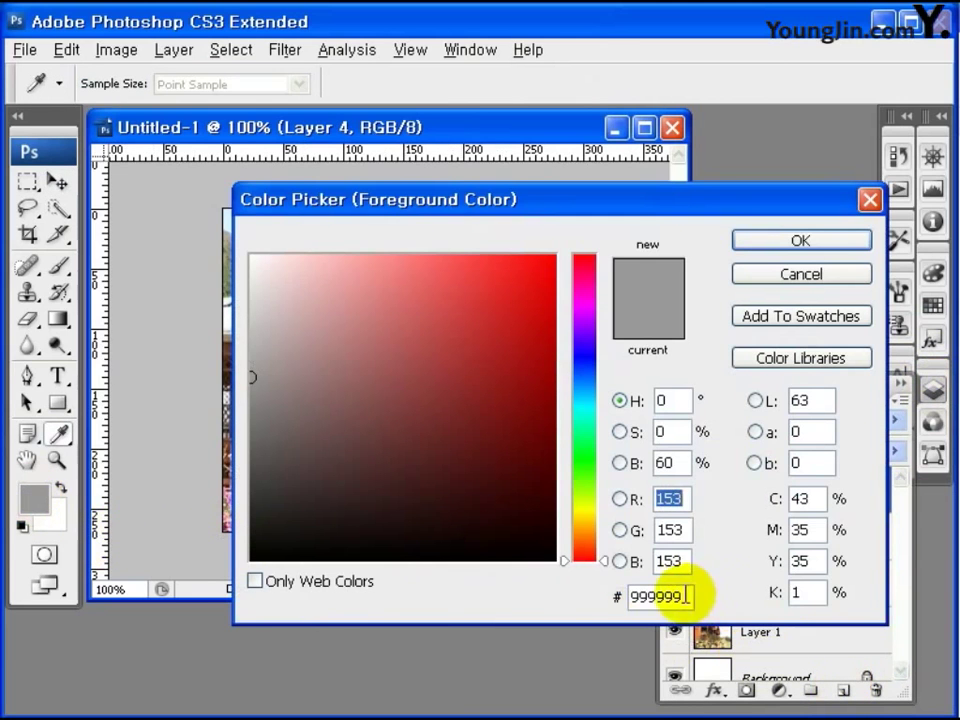
text(c9ecff)
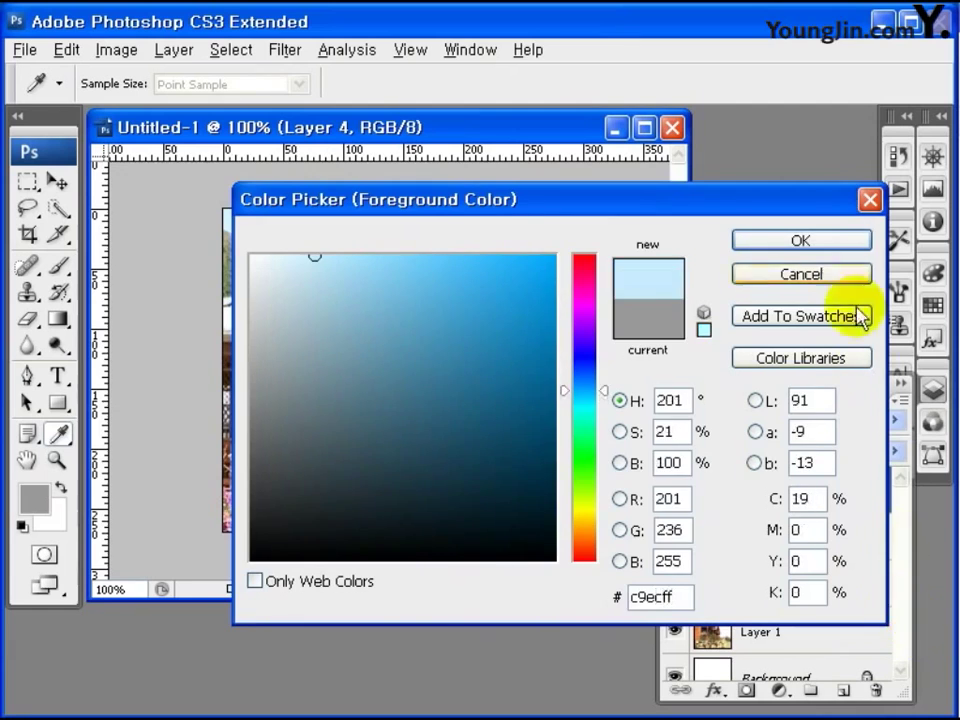
click(829, 240)
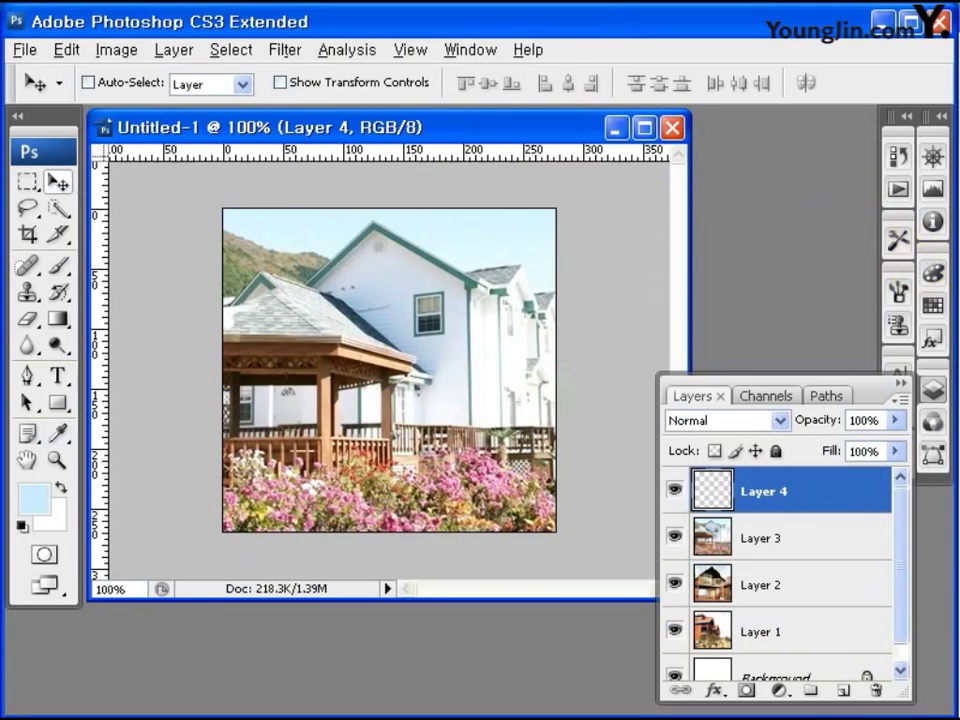
key(alt+BackSpace)
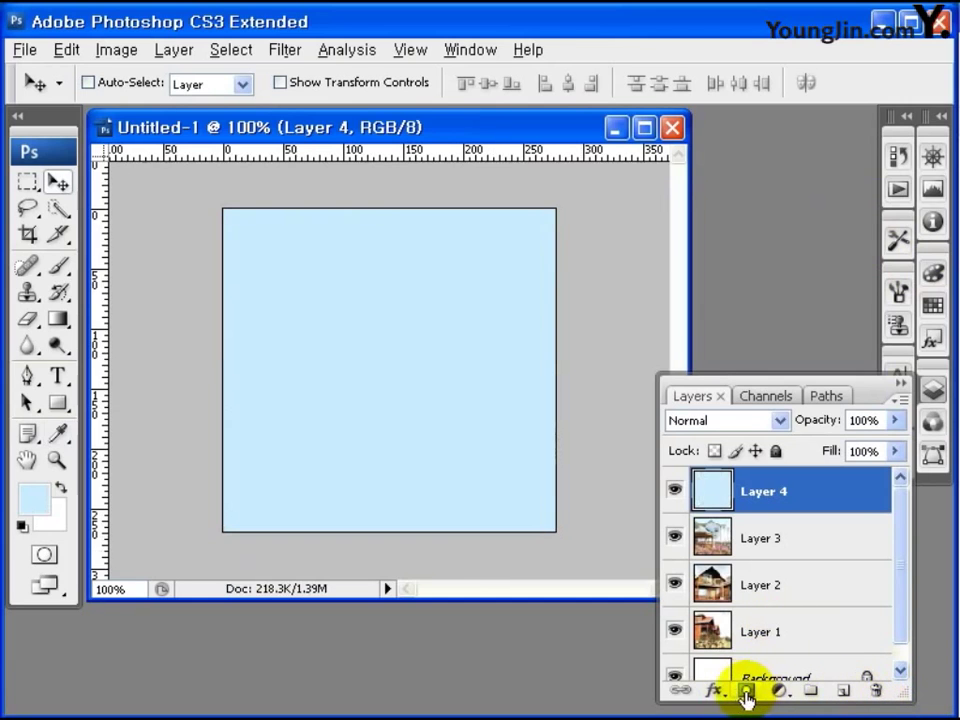
click(744, 691)
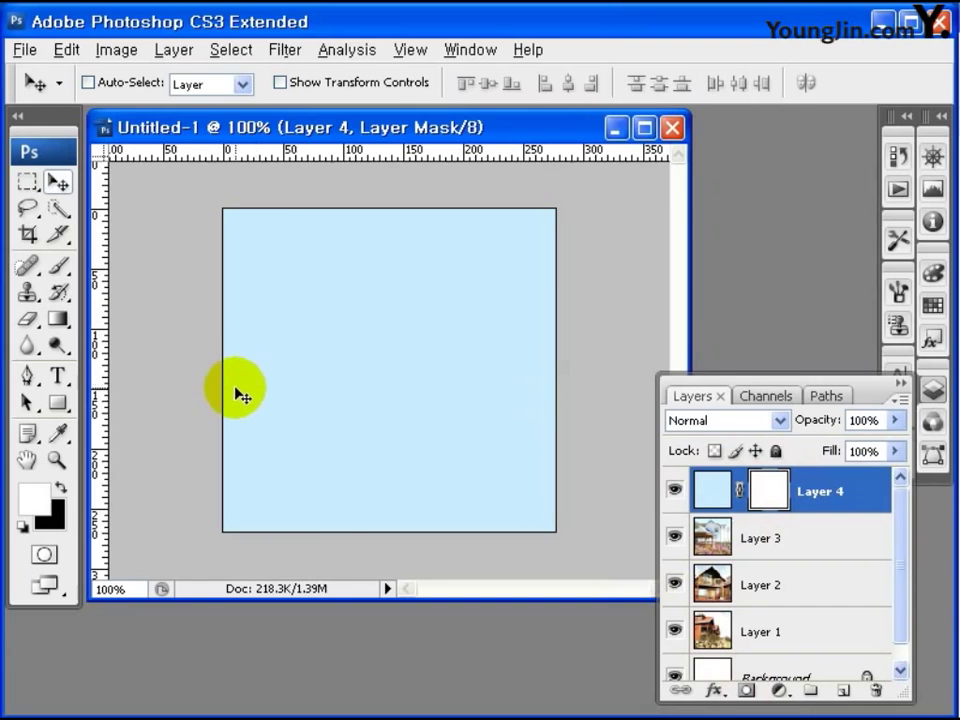
Step: Invert the light-blue layer's mask to black and back to white twice to compare hiding and showing the fill
key(ctrl+i)
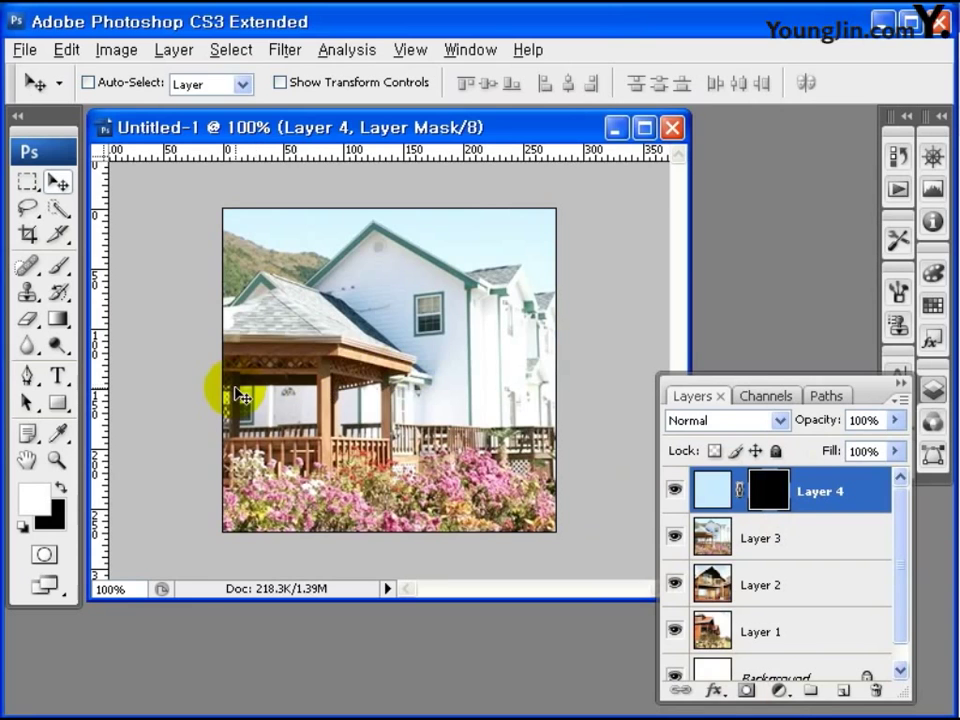
key(ctrl+i)
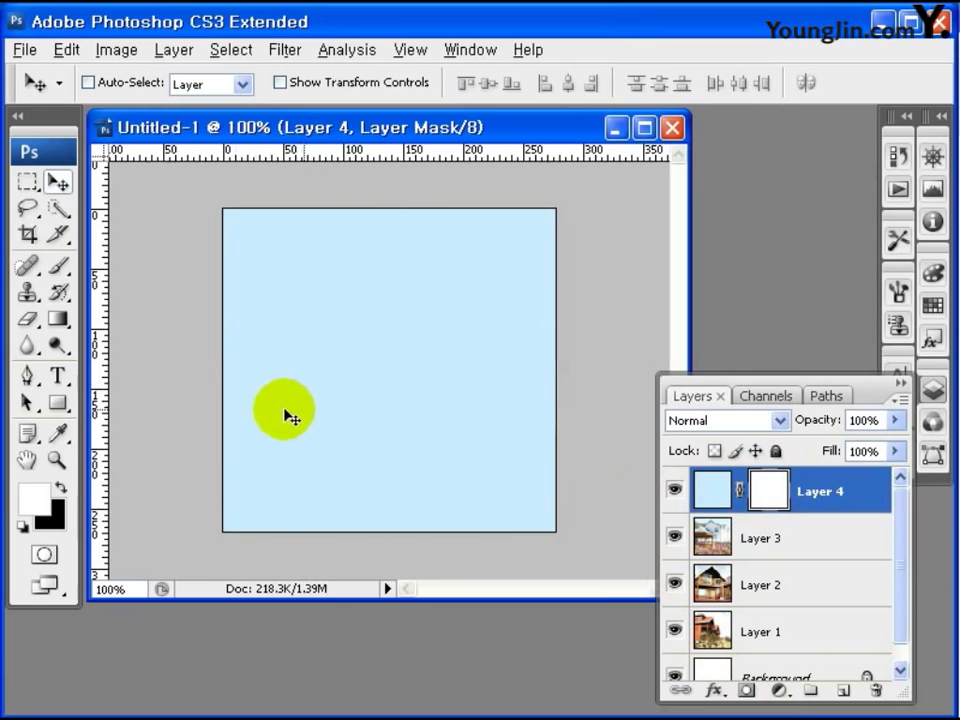
key(ctrl+i)
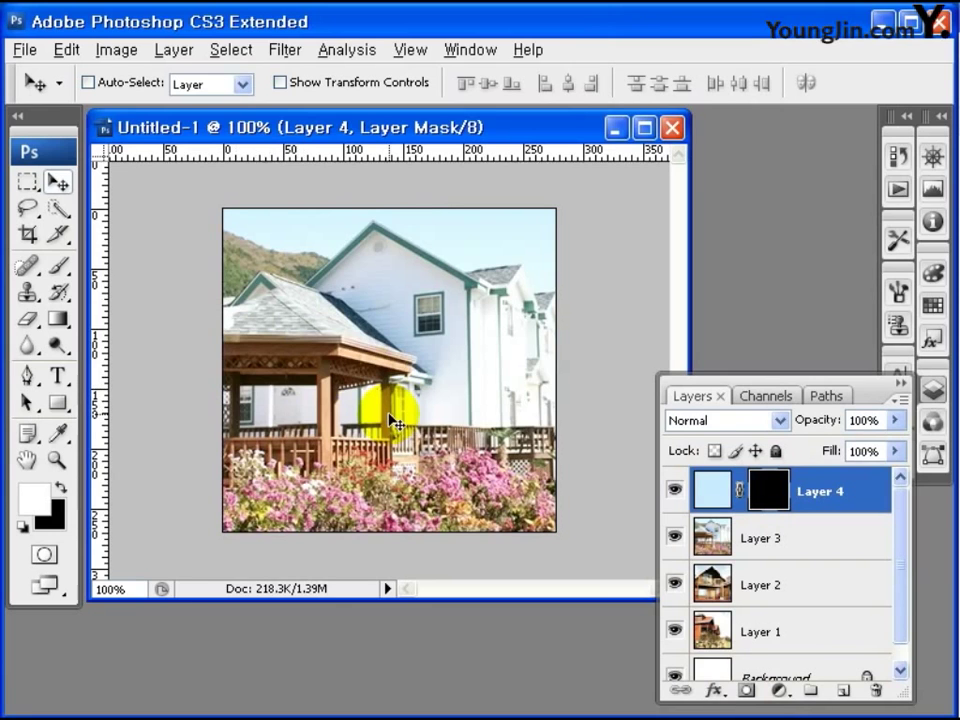
key(ctrl+i)
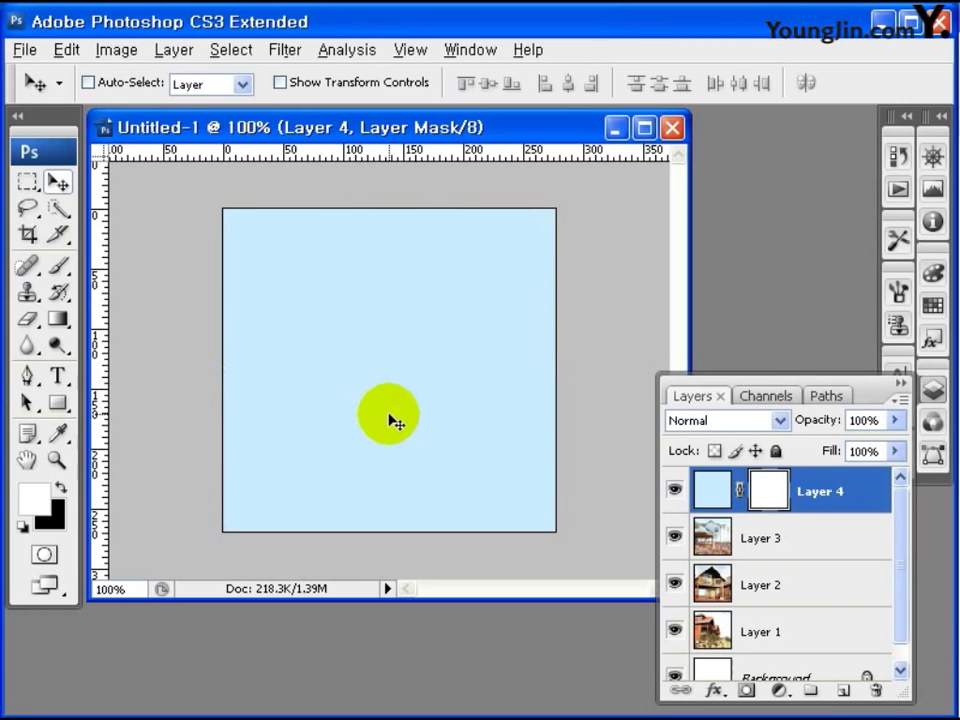
Step: Set up the Gradient tool with black as the foreground color and white (#ffffff) as the background color
click(60, 319)
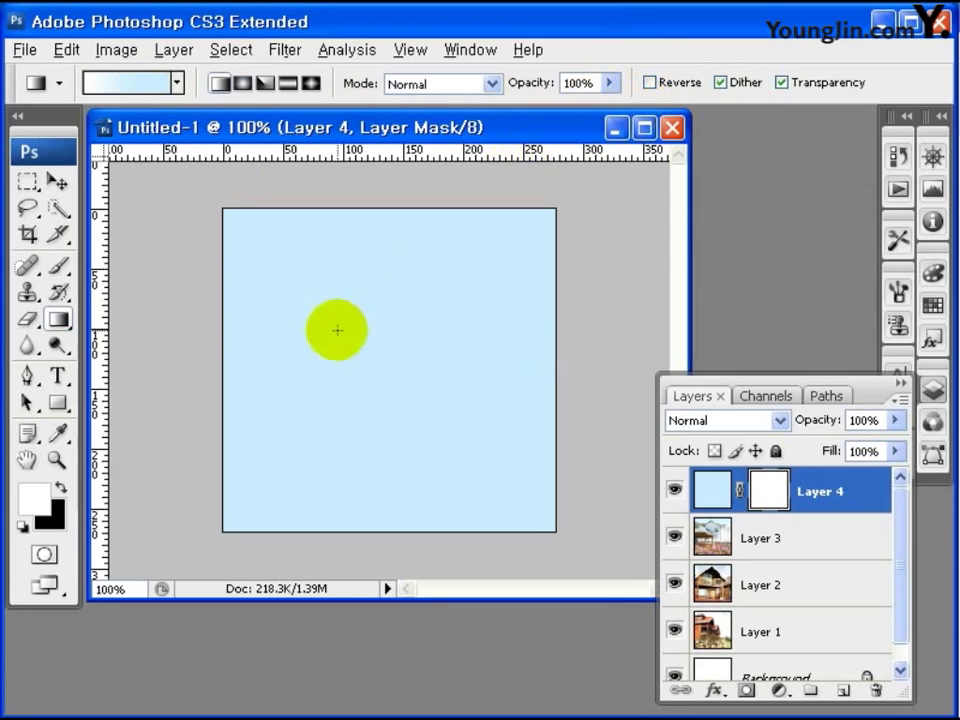
click(35, 500)
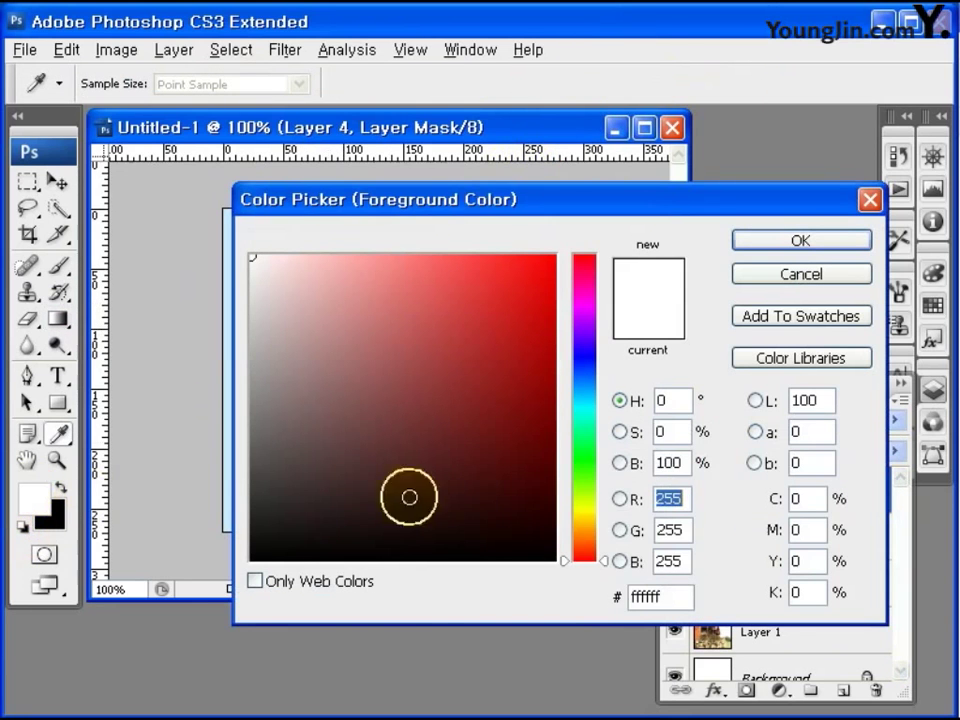
drag(394, 504, 200, 600)
click(801, 240)
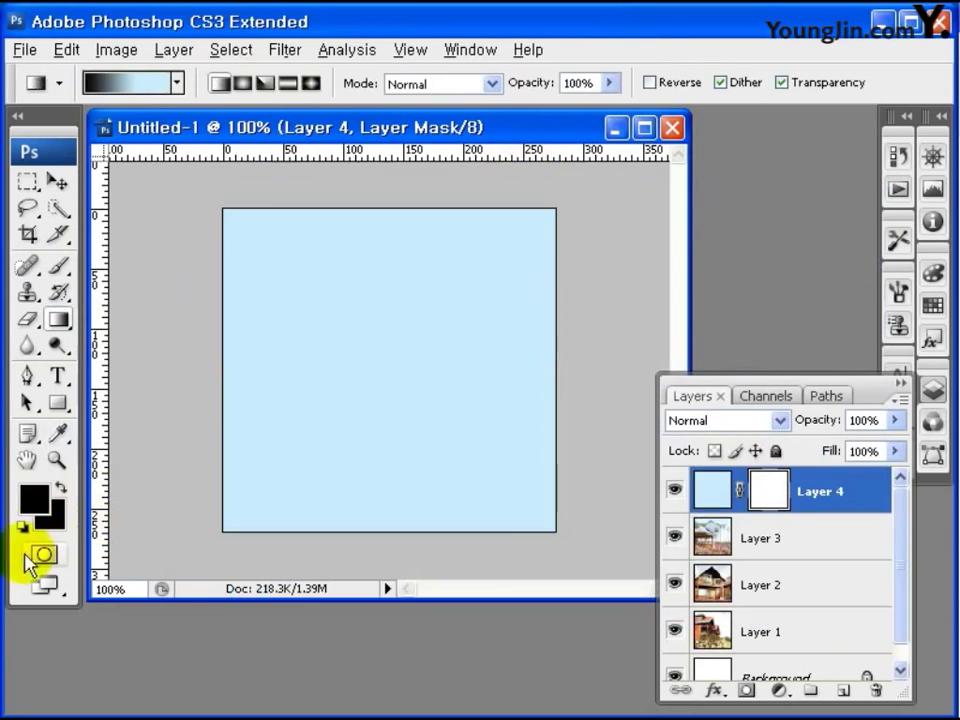
click(47, 512)
drag(320, 424, 156, 137)
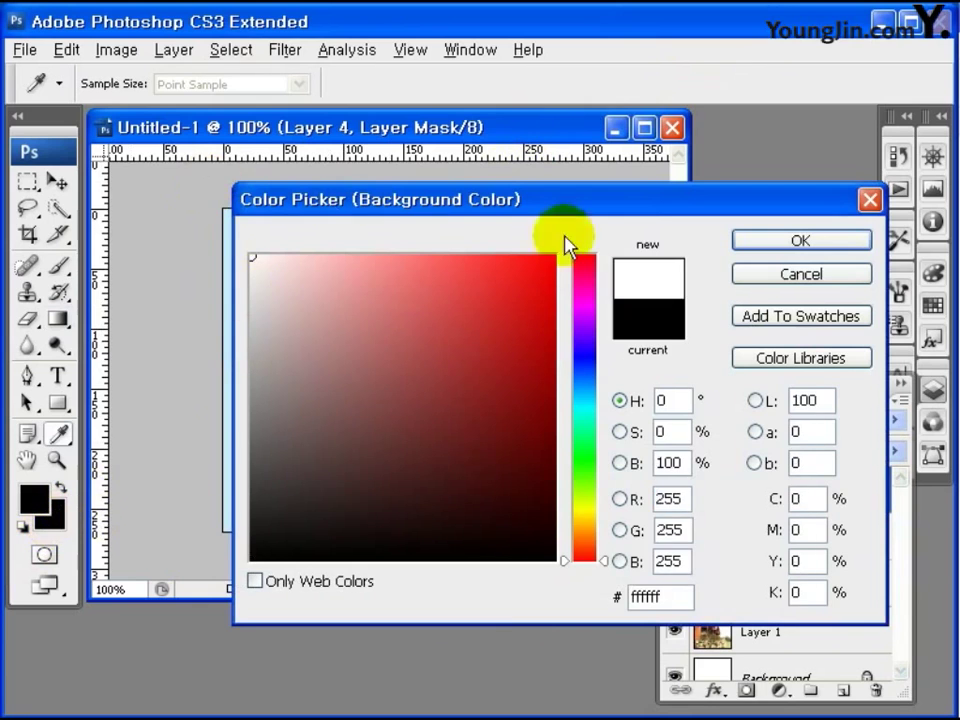
click(822, 243)
Step: Draw a horizontal black-to-white gradient on the light-blue layer's mask, spanning about 40 px and ending at the canvas's right edge
key(g)
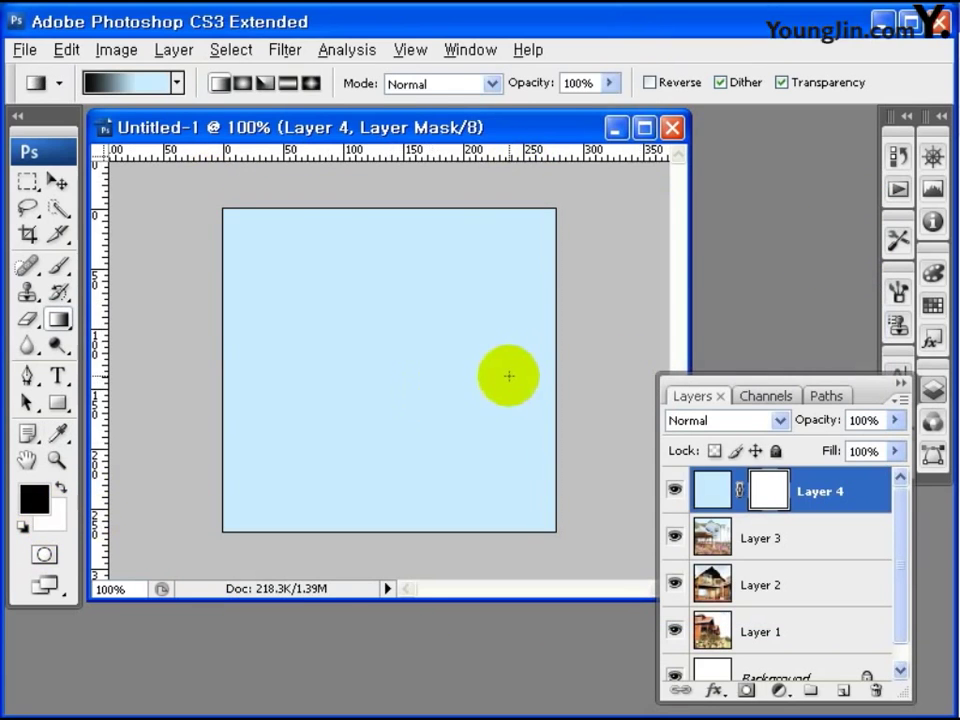
drag(507, 376, 528, 376)
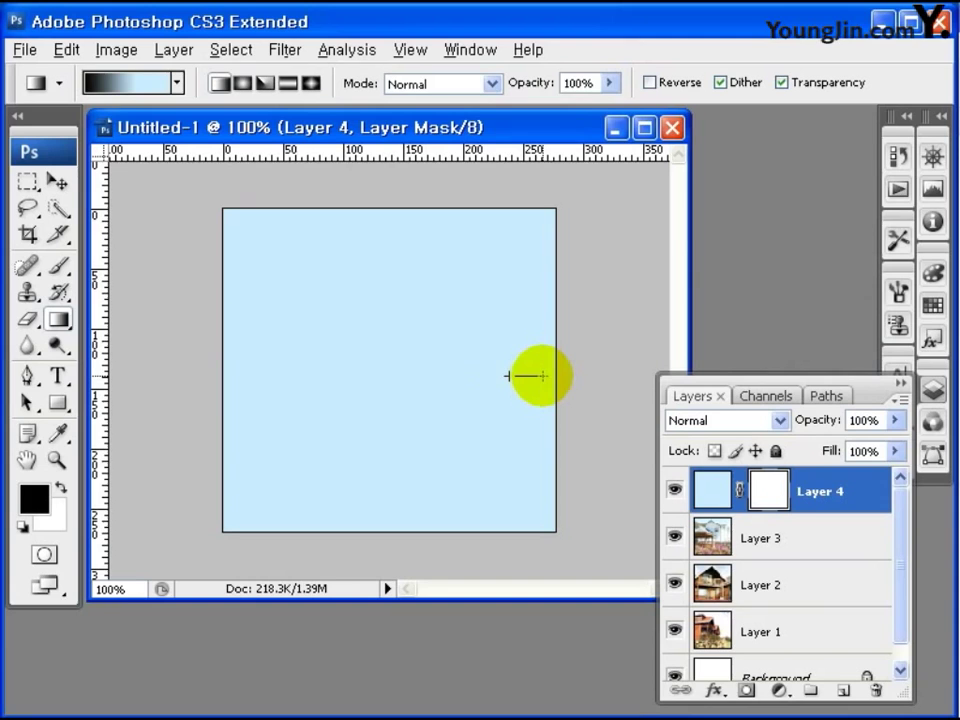
drag(549, 376, 555, 377)
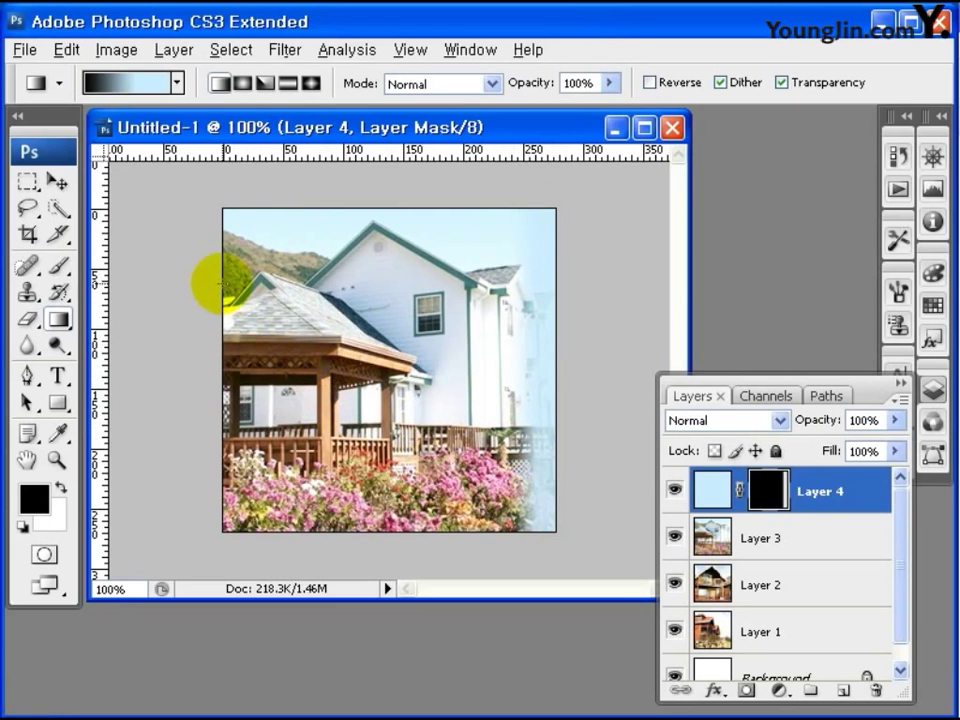
Step: Hide Layer 2 and Layer 3 so that only the red wooden house photo shows beneath the masked light-blue fade
click(903, 578)
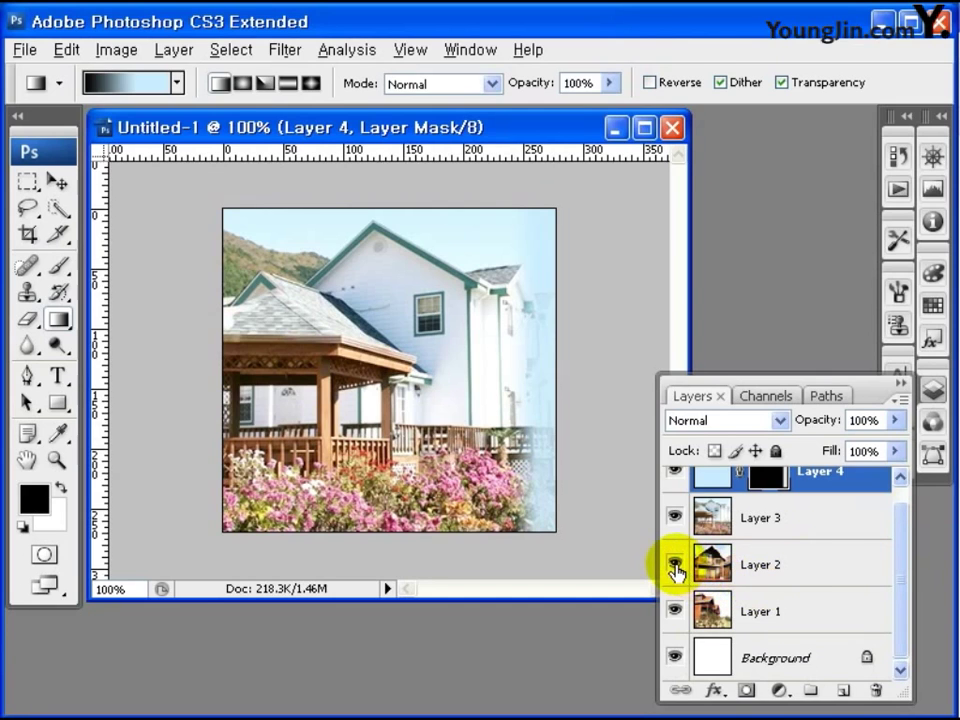
click(675, 566)
click(677, 516)
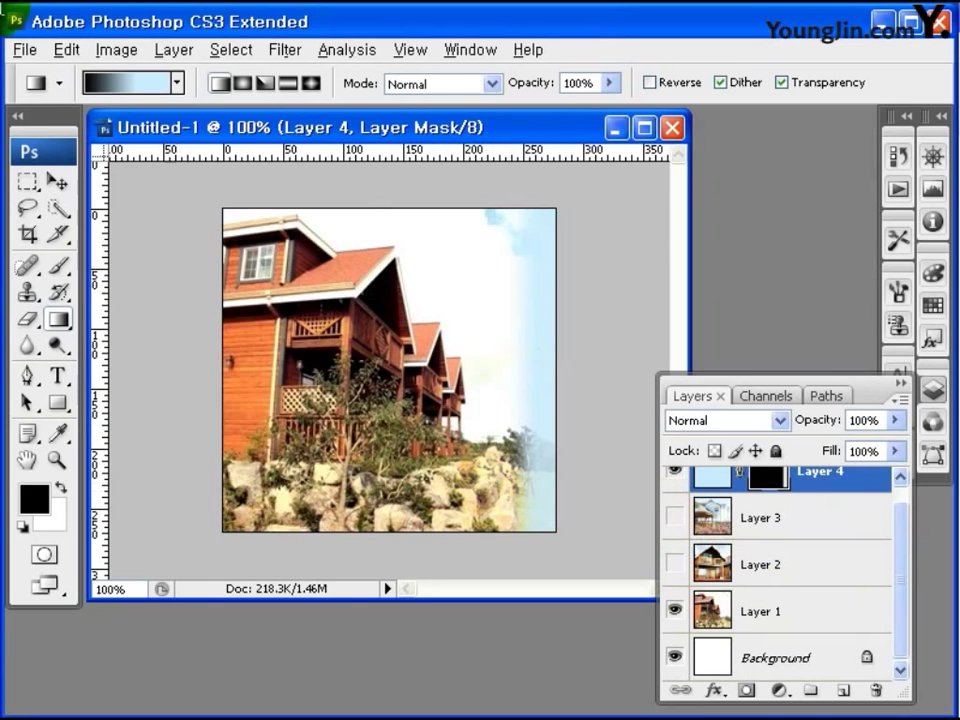
Step: Start a Save for Web & Devices export of the red wooden house image and open the optimization preset choices
click(23, 50)
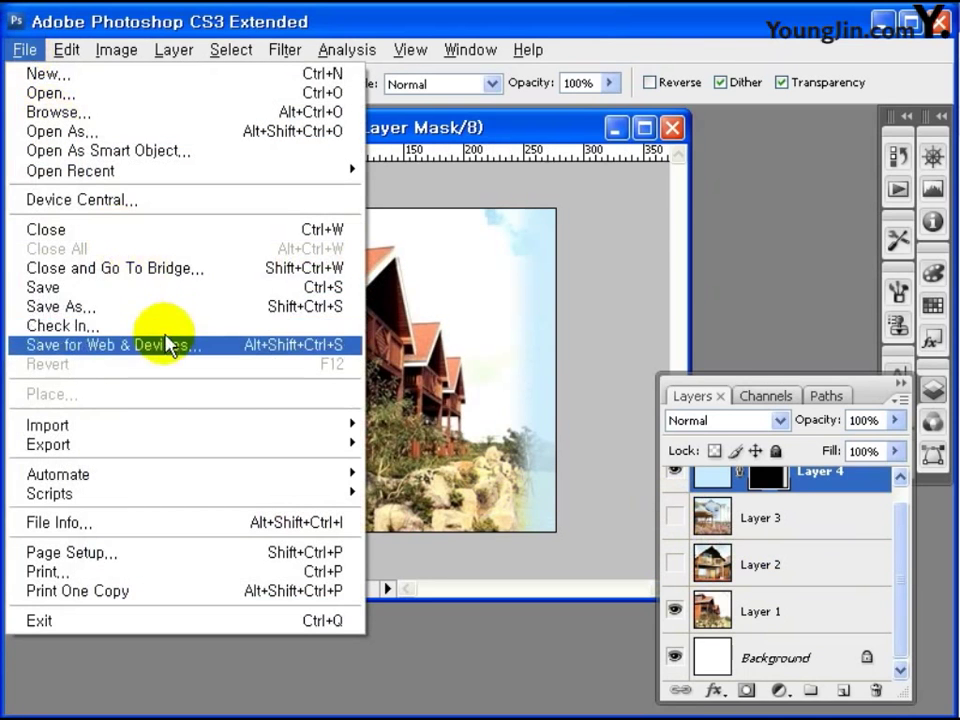
click(160, 347)
click(680, 171)
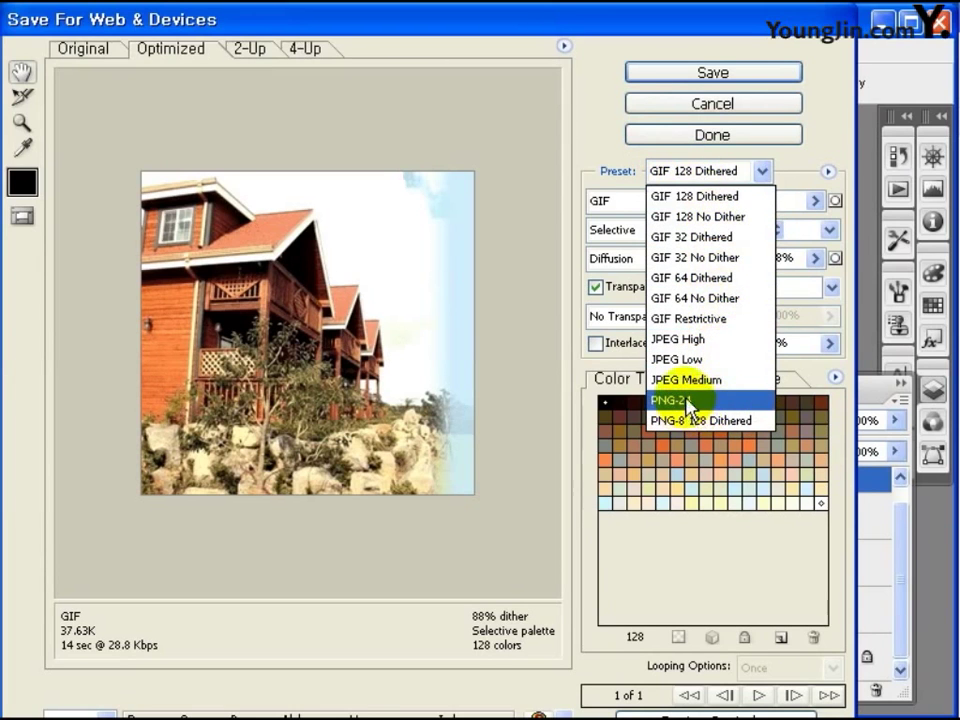
Step: Export the image for the web with the PNG-24 preset as img1 in the images folder
click(676, 401)
click(706, 78)
text(img1)
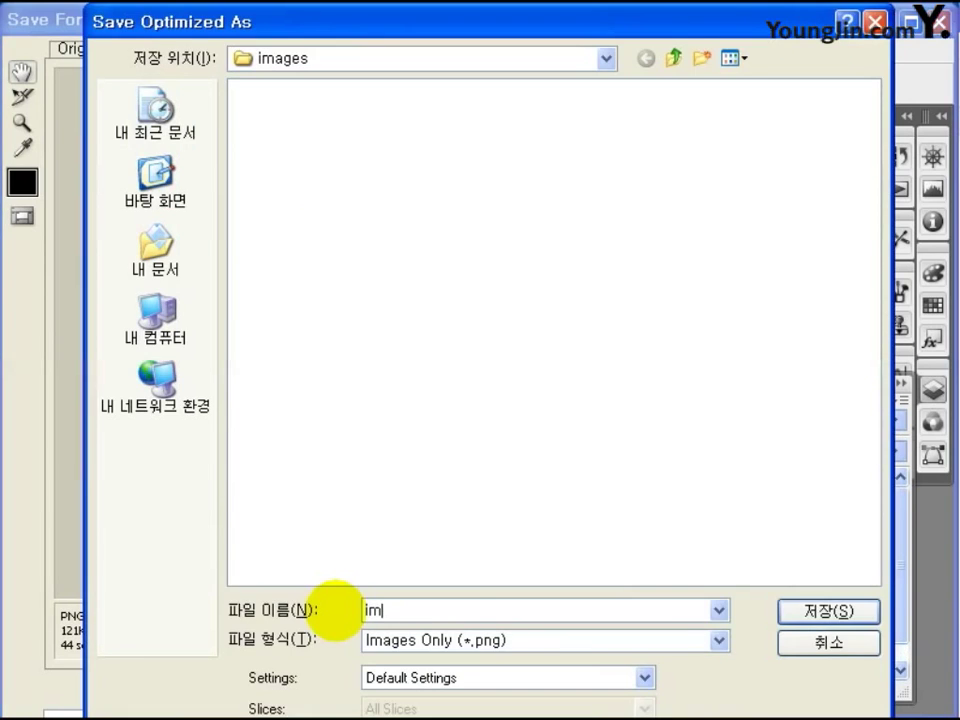
click(850, 614)
click(617, 440)
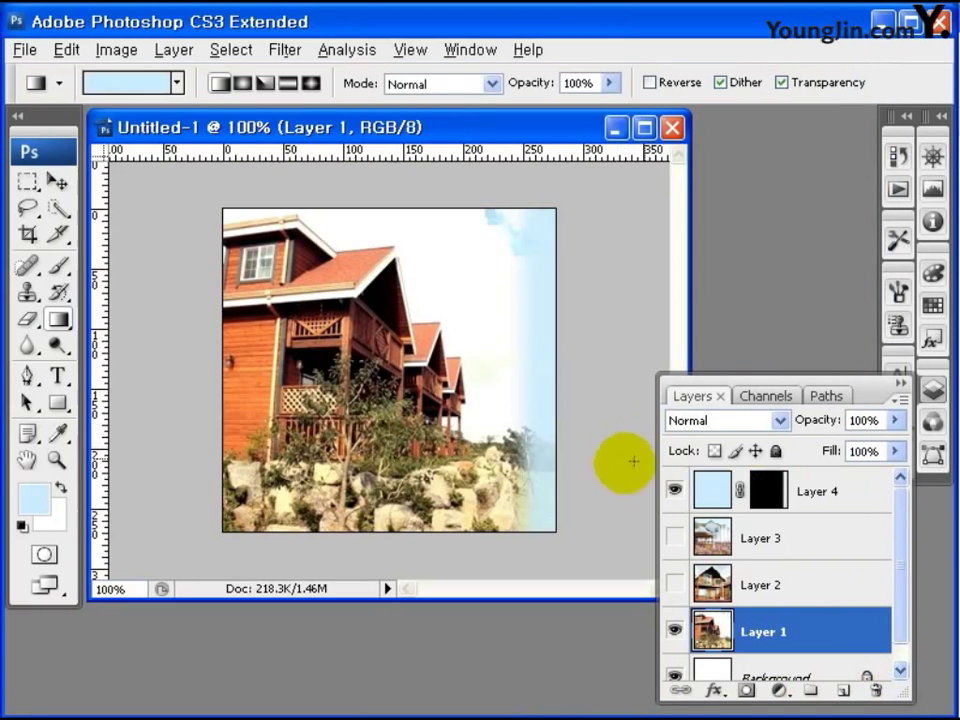
Step: Make Layer 2 visible and export the image for the web as the PNG-24 file img2 in the images folder
click(674, 584)
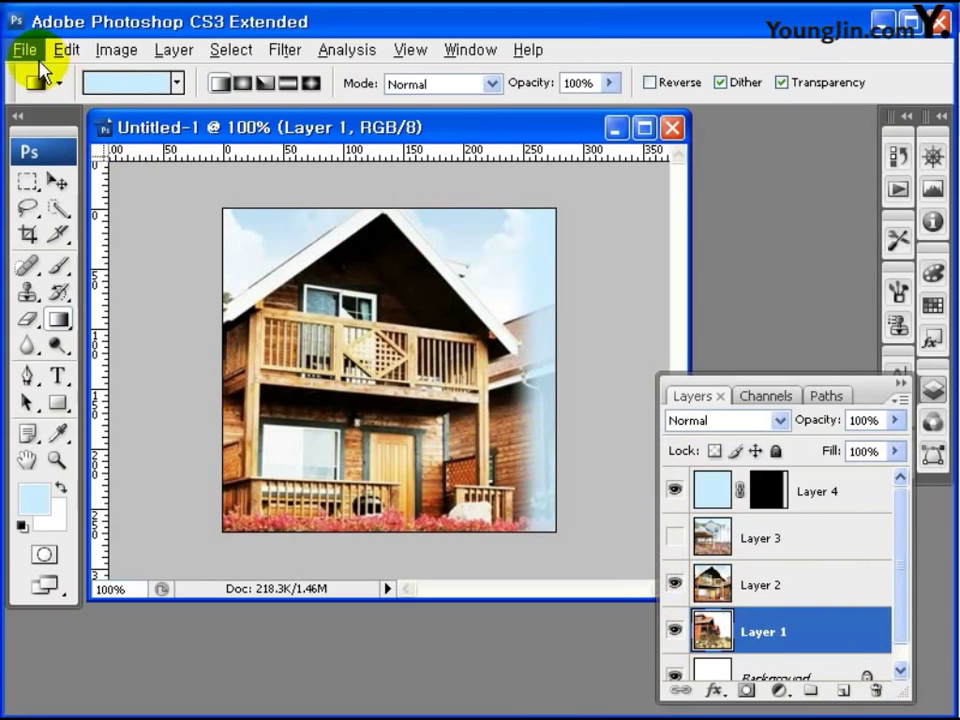
click(38, 60)
click(148, 345)
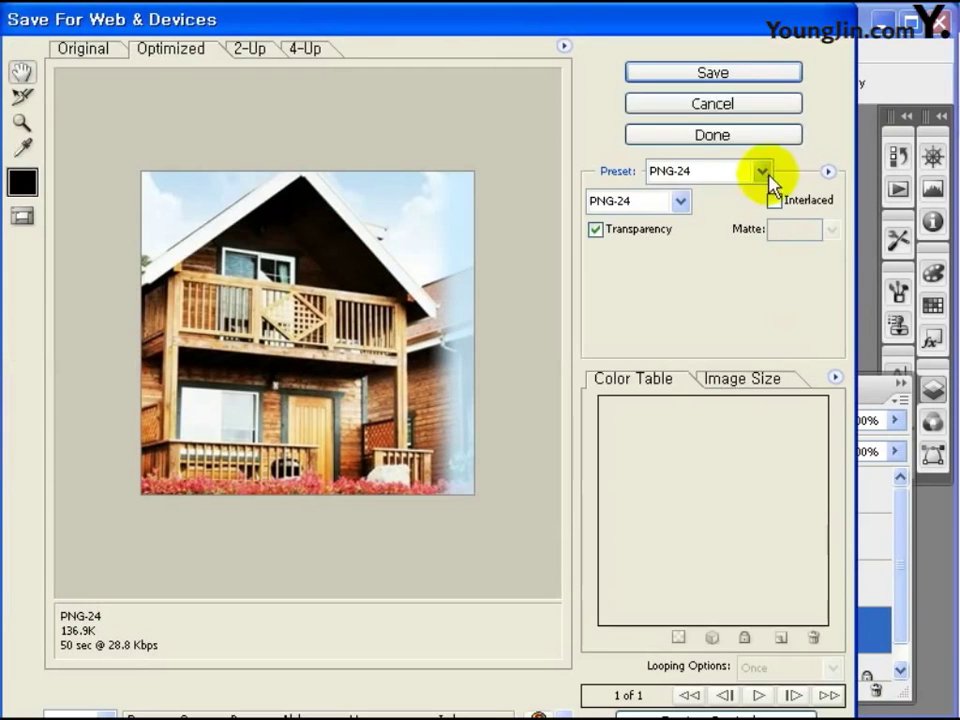
click(713, 74)
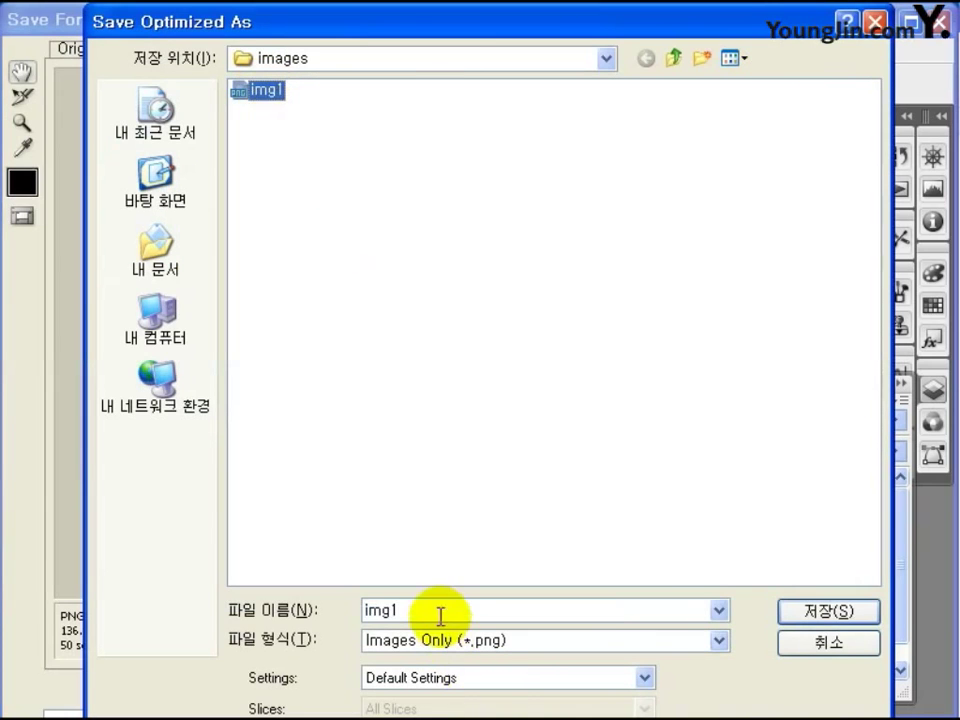
double_click(385, 609)
text(img2)
click(828, 610)
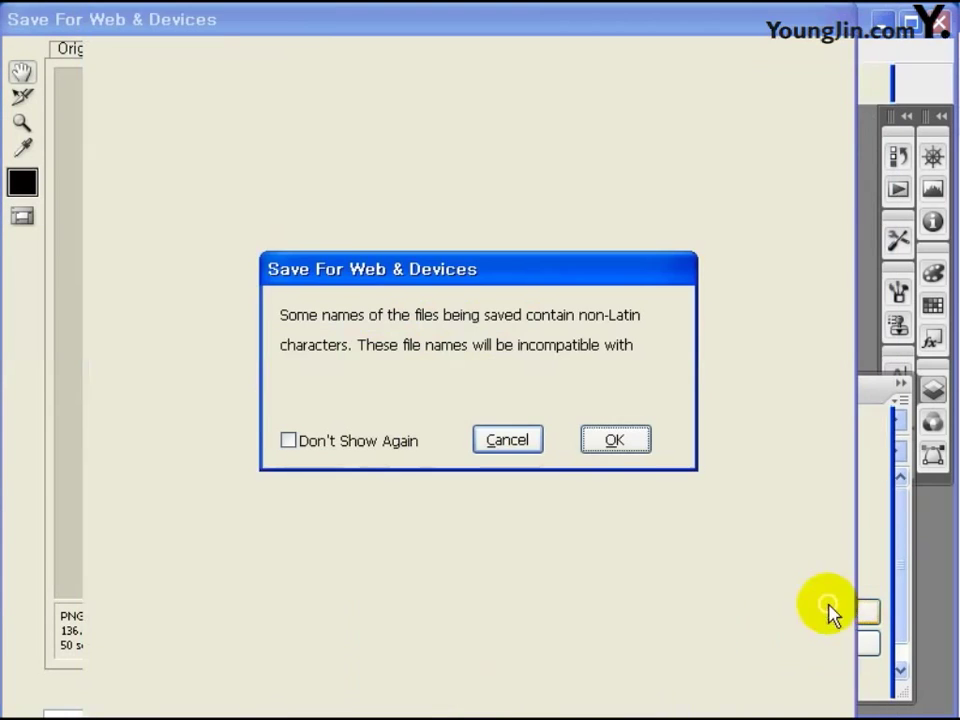
click(630, 439)
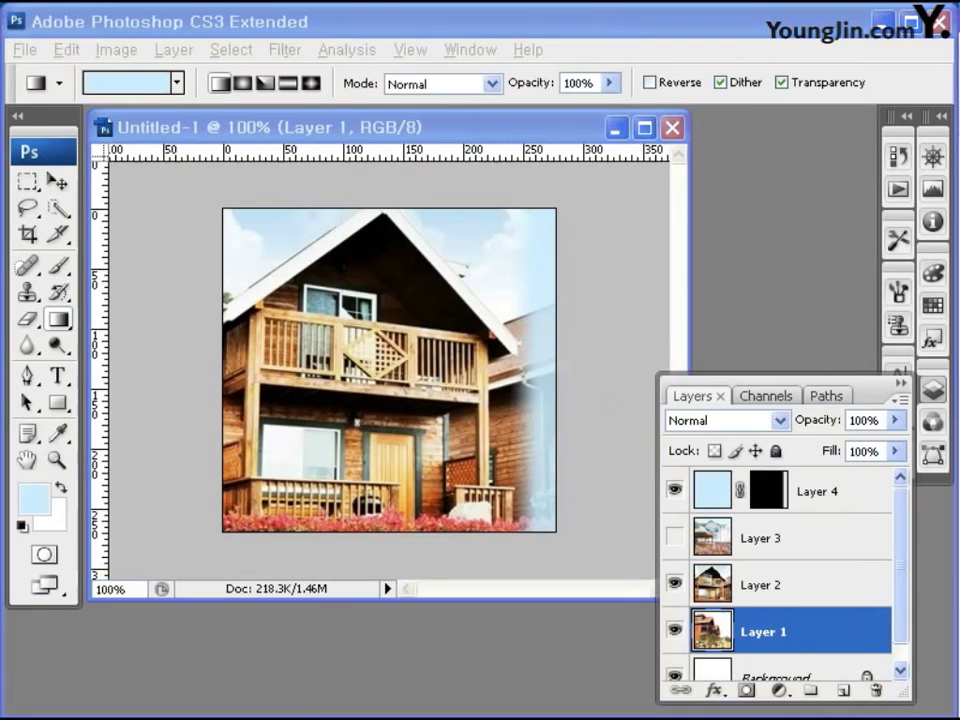
Step: Make Layer 3 visible and export the image for the web as another PNG-24 file in the images folder
click(674, 538)
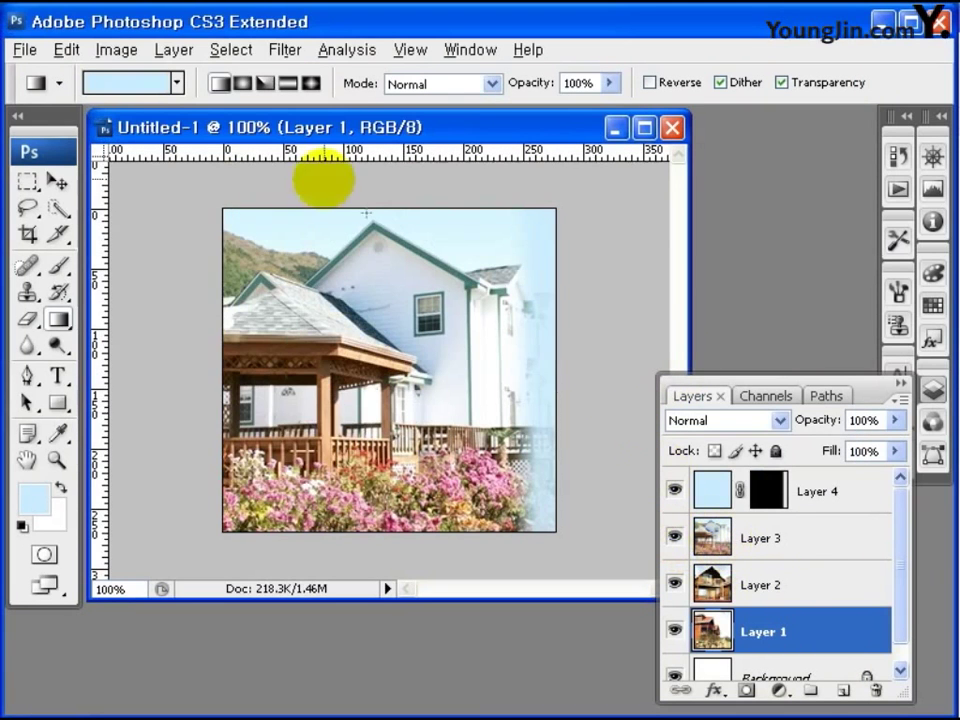
click(38, 55)
click(176, 349)
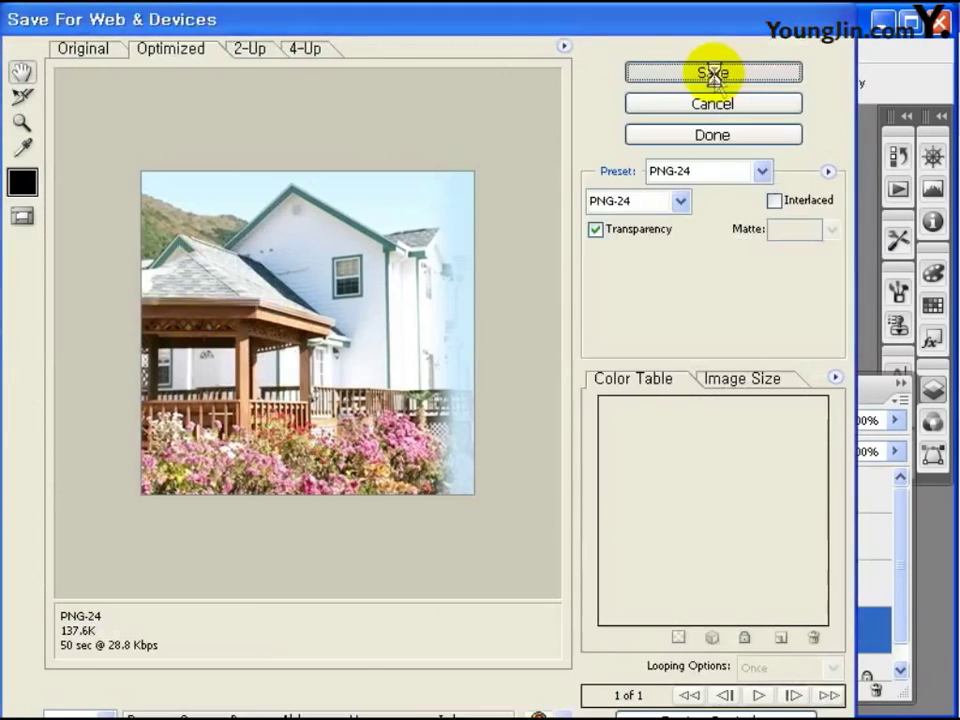
click(707, 70)
click(268, 110)
double_click(407, 611)
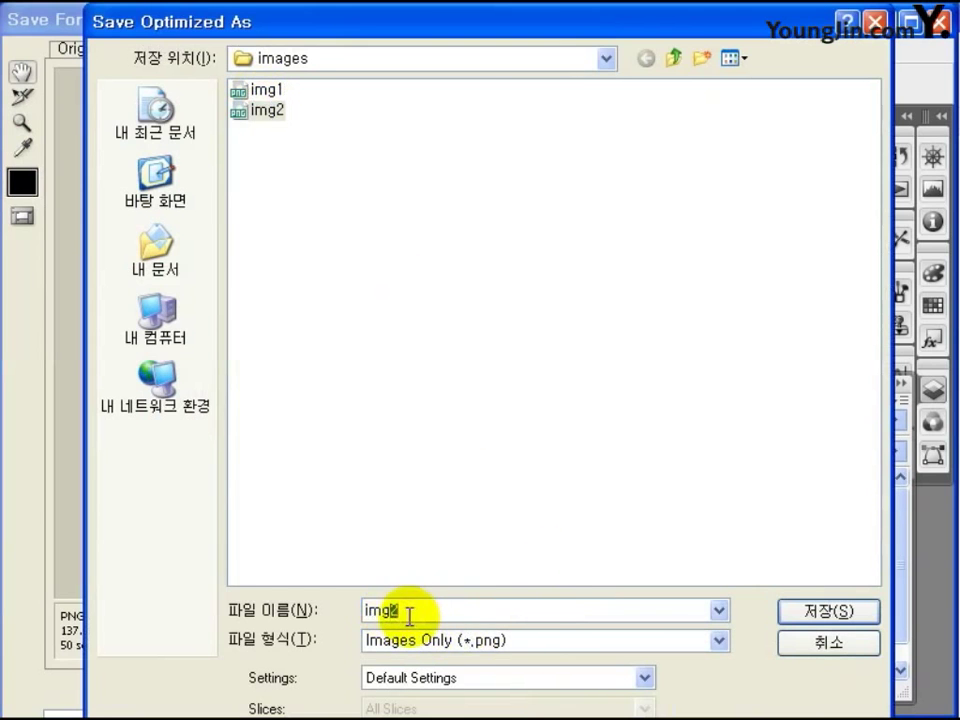
click(828, 611)
click(636, 443)
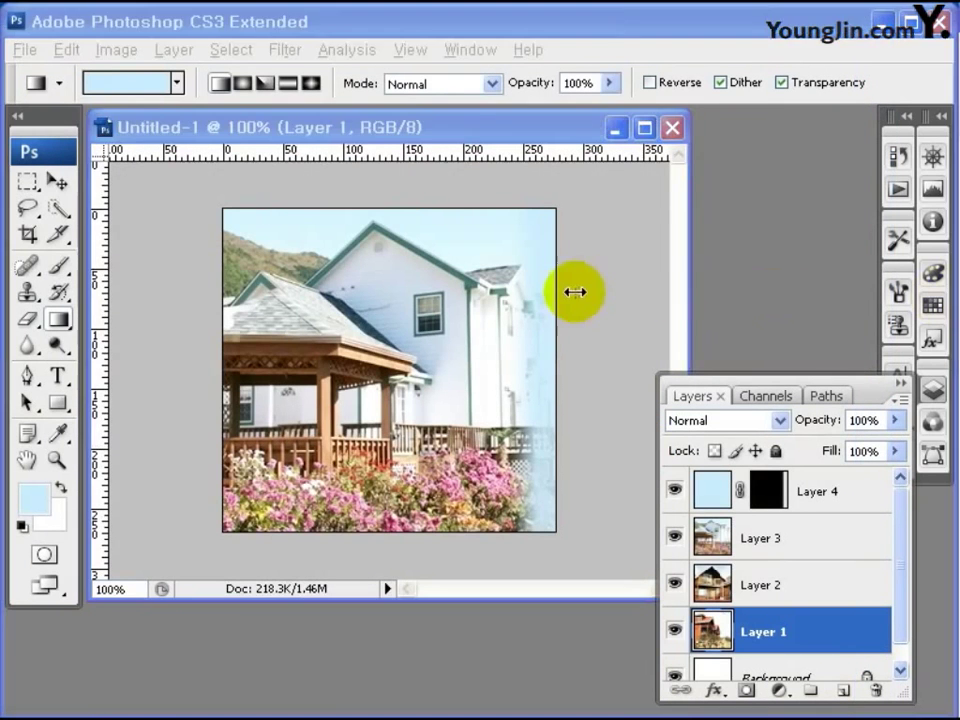
Step: Close the exported document and create a new one 202 pixels wide and 170 pixels high
click(672, 128)
click(486, 311)
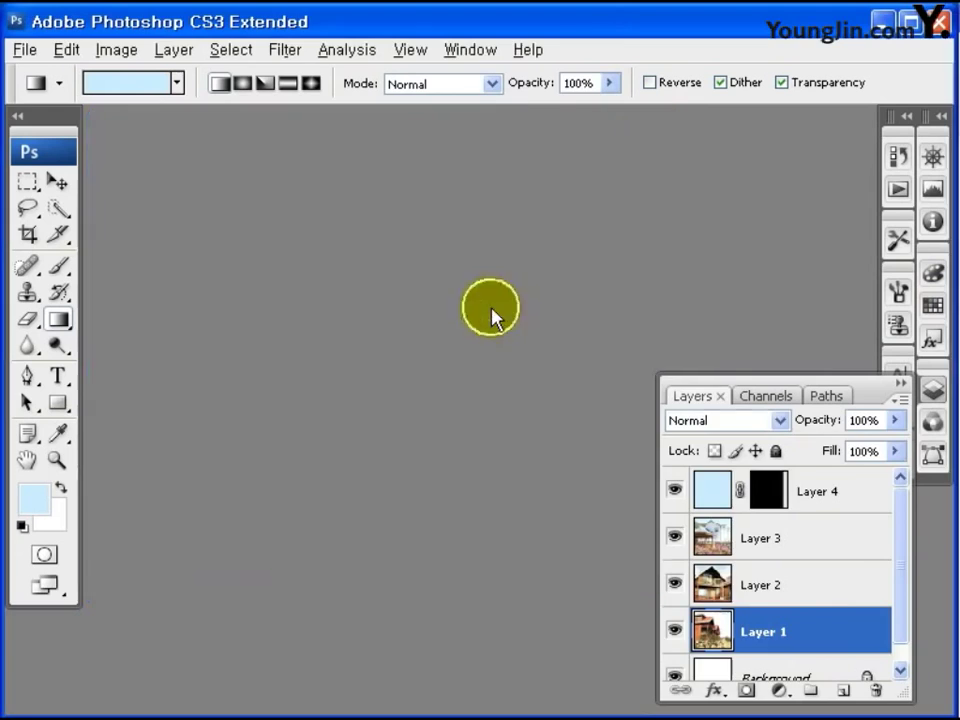
key(ctrl+n)
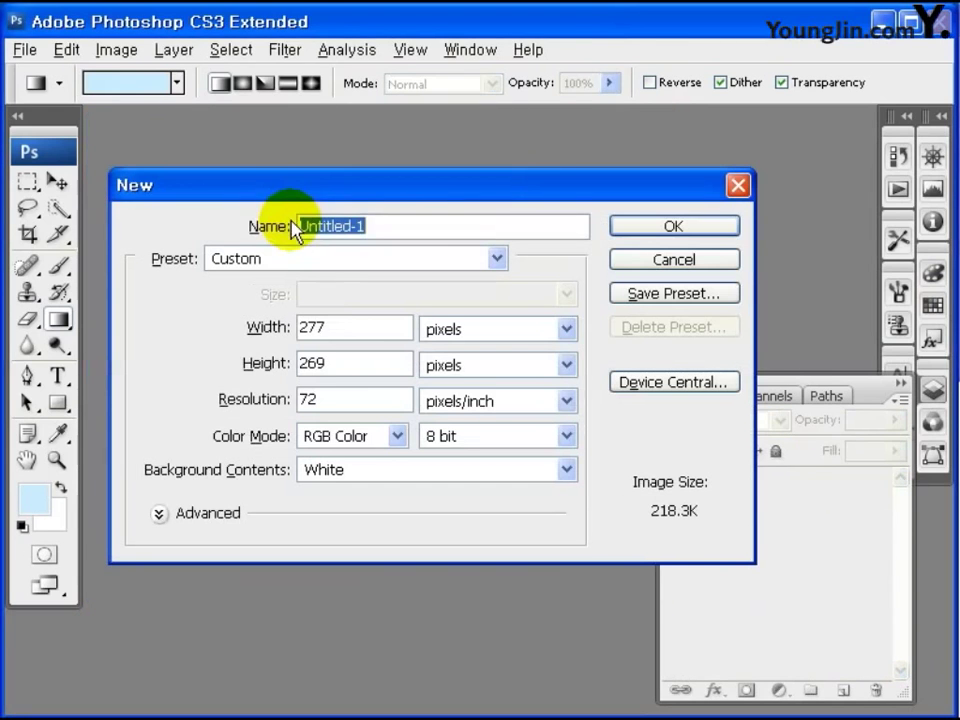
double_click(344, 328)
text(202)
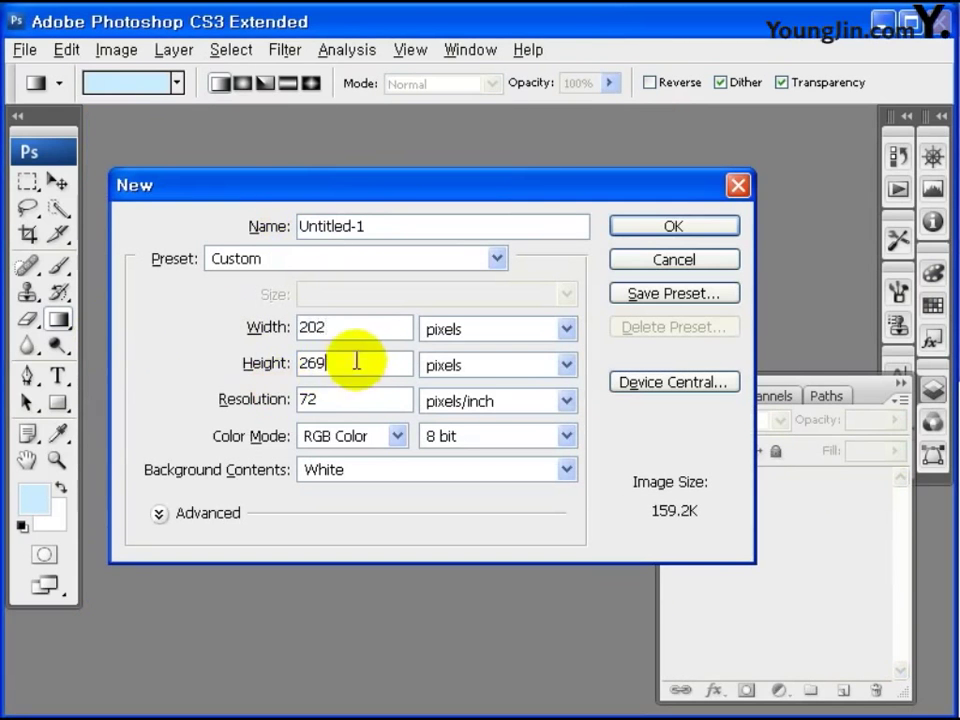
double_click(356, 362)
text(170)
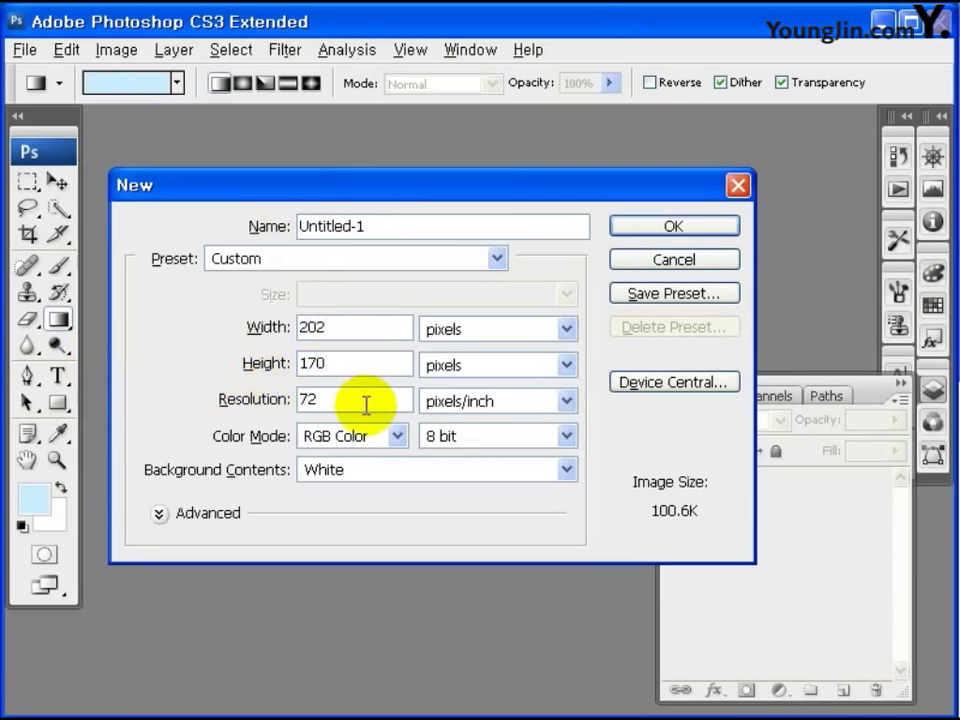
click(688, 231)
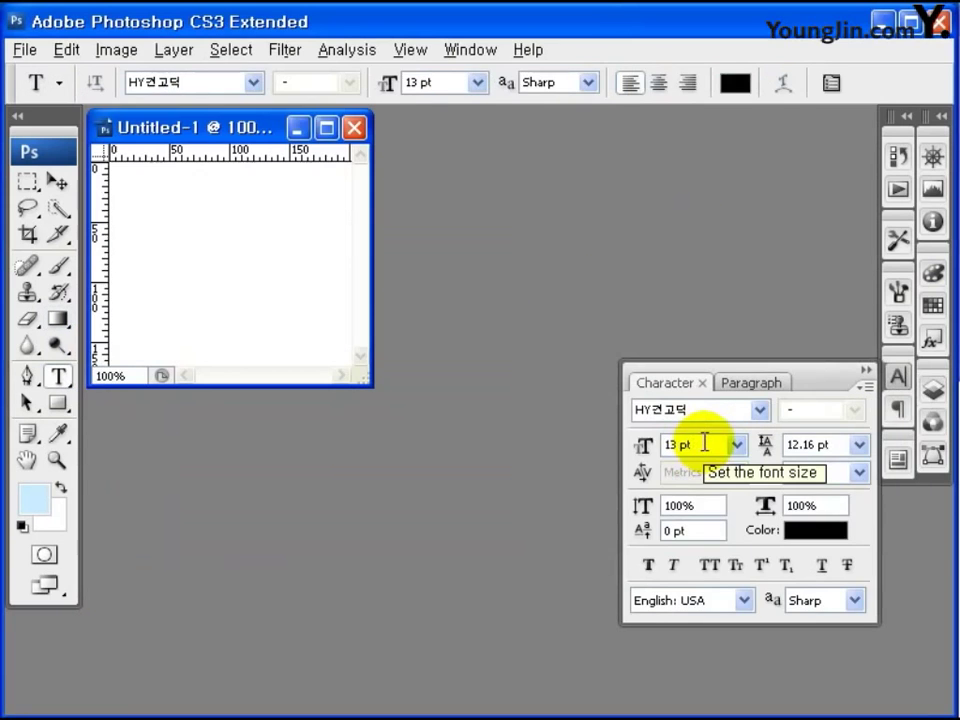
Step: Set the Type tool's font size to 18 pt, tracking to -50 and text color to #396d84
click(705, 442)
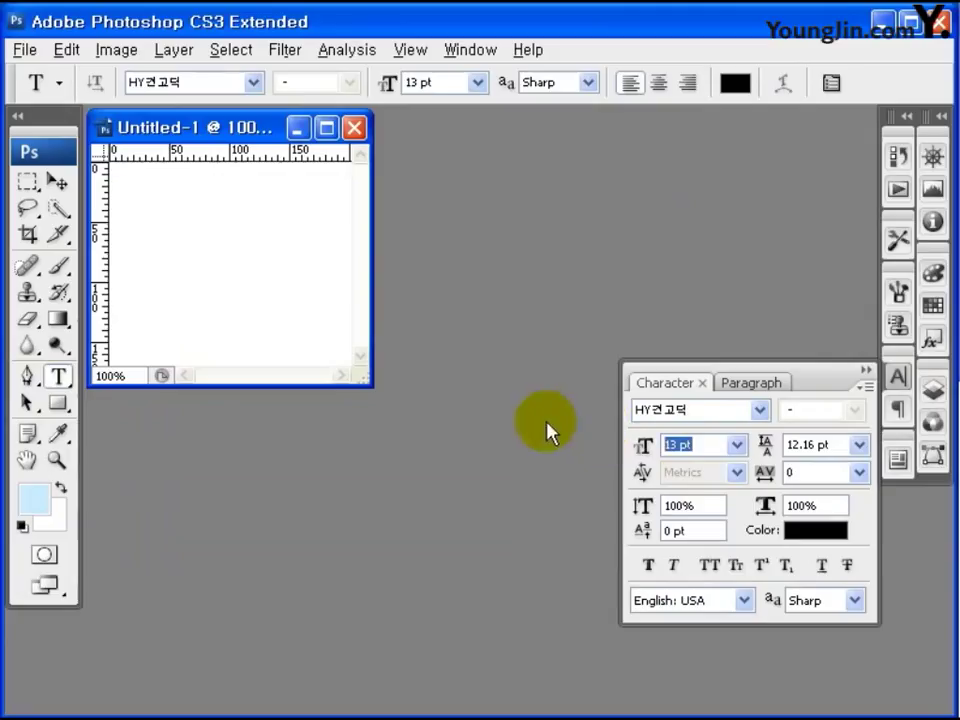
text(18)
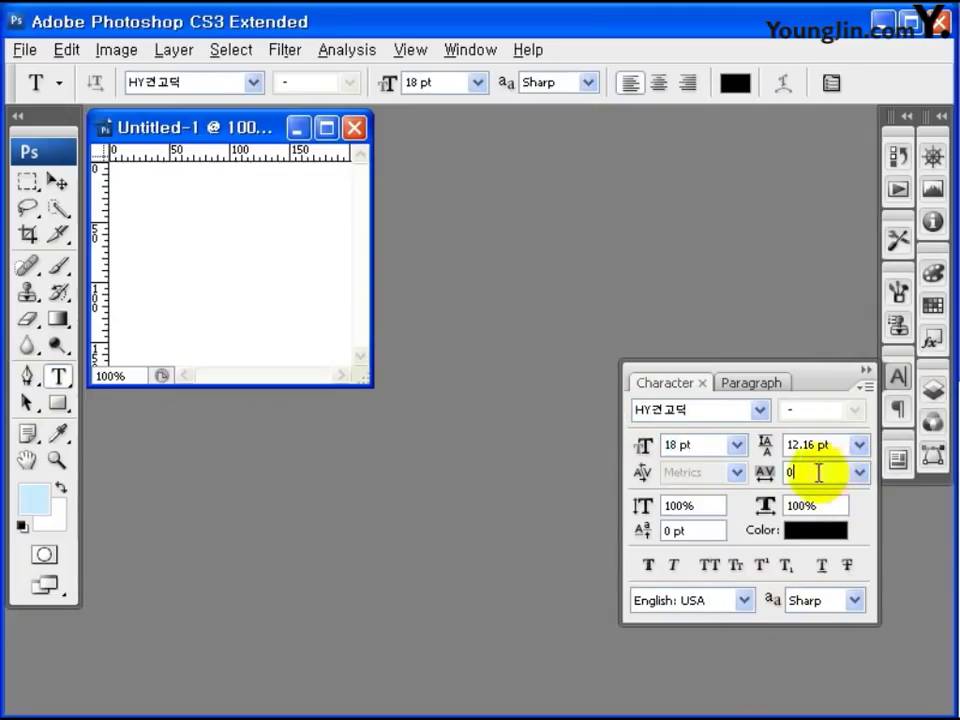
click(860, 474)
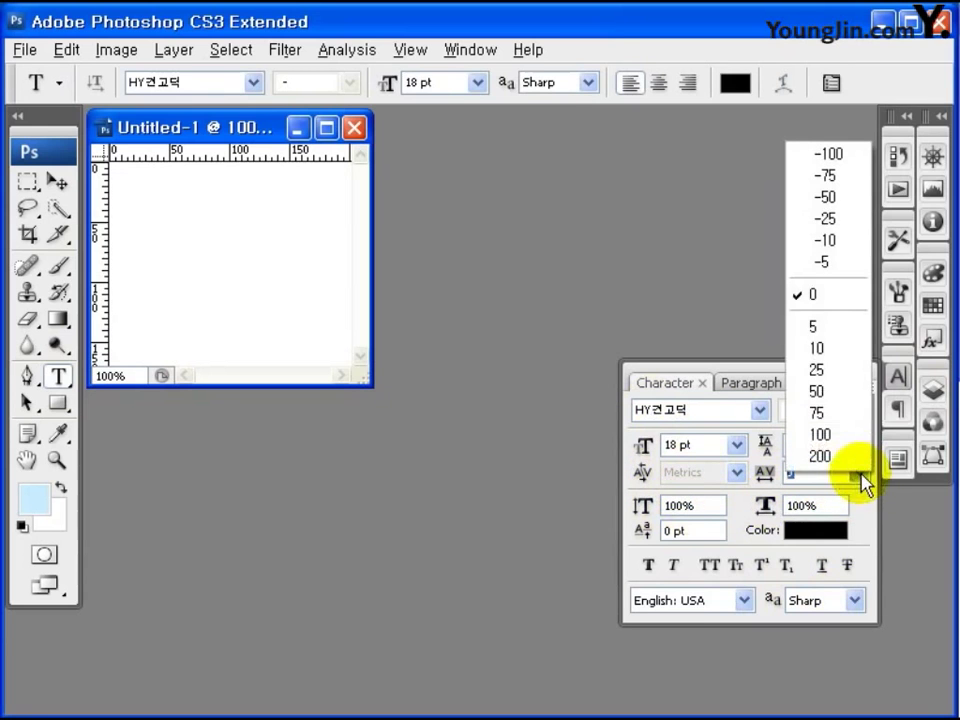
click(826, 197)
click(816, 530)
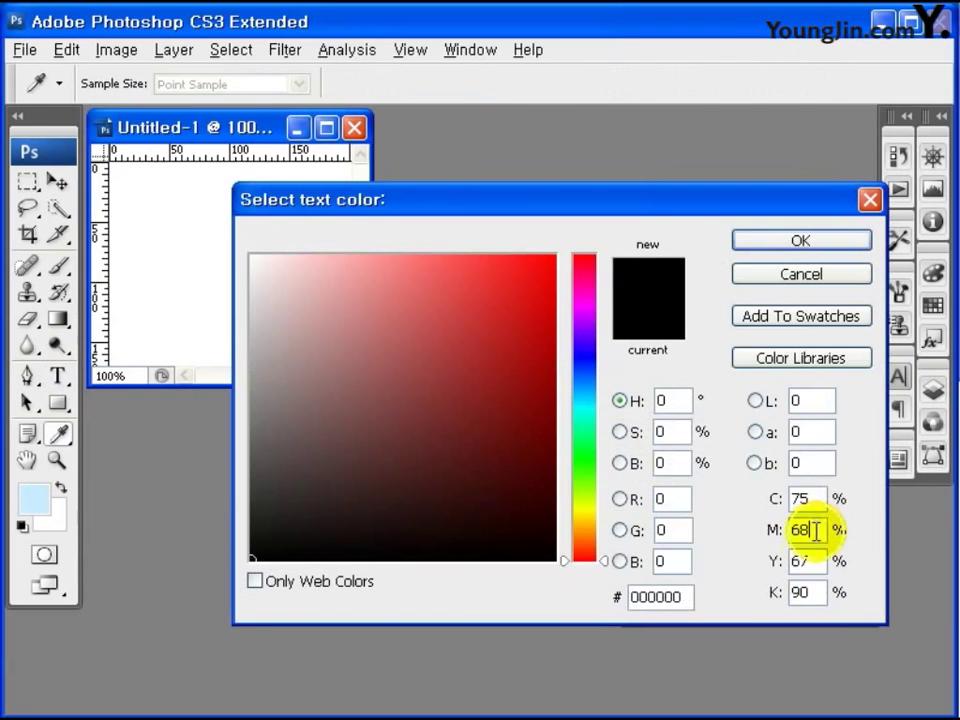
click(690, 600)
text(396)
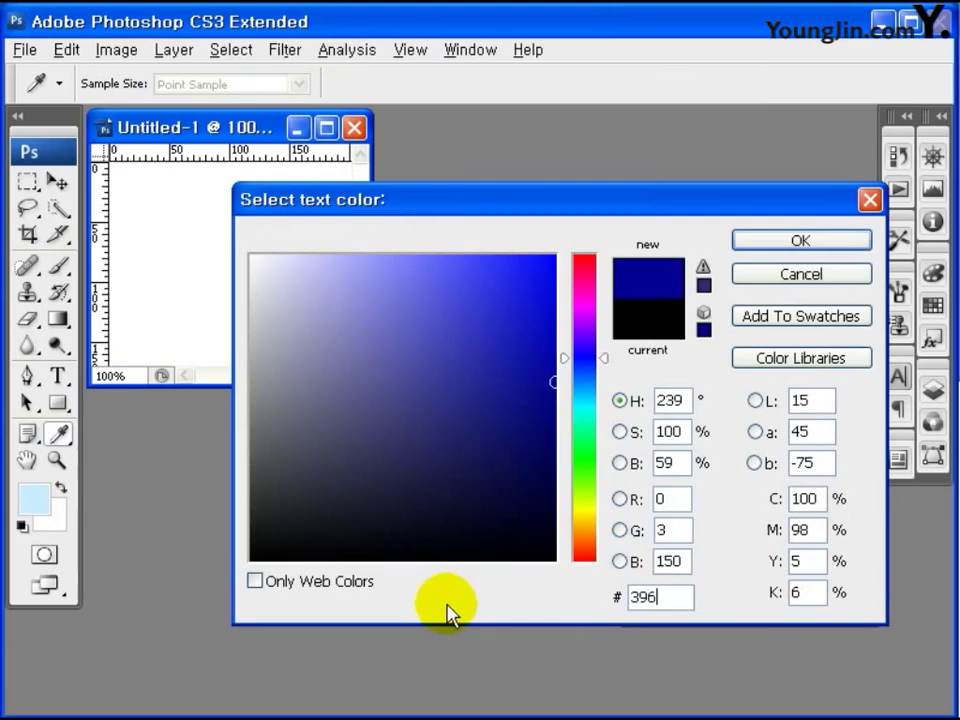
text(d8)
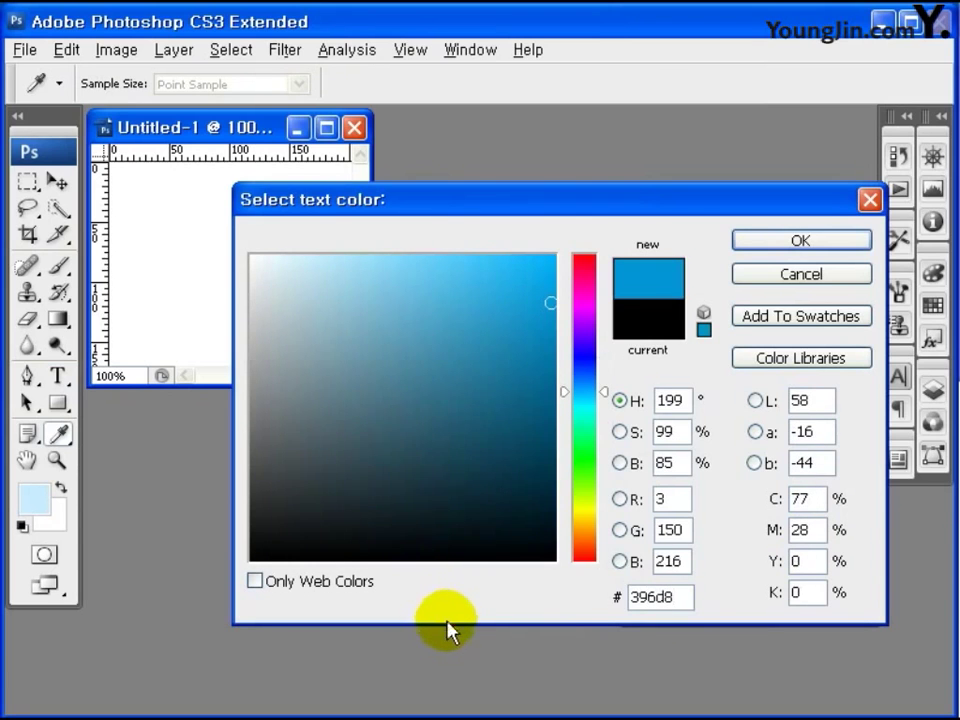
text(4)
click(801, 240)
Step: Enlarge the document window, add the title "펜션 미리보기" near the canvas's upper-left corner and nudge it slightly up and left
drag(367, 381, 525, 416)
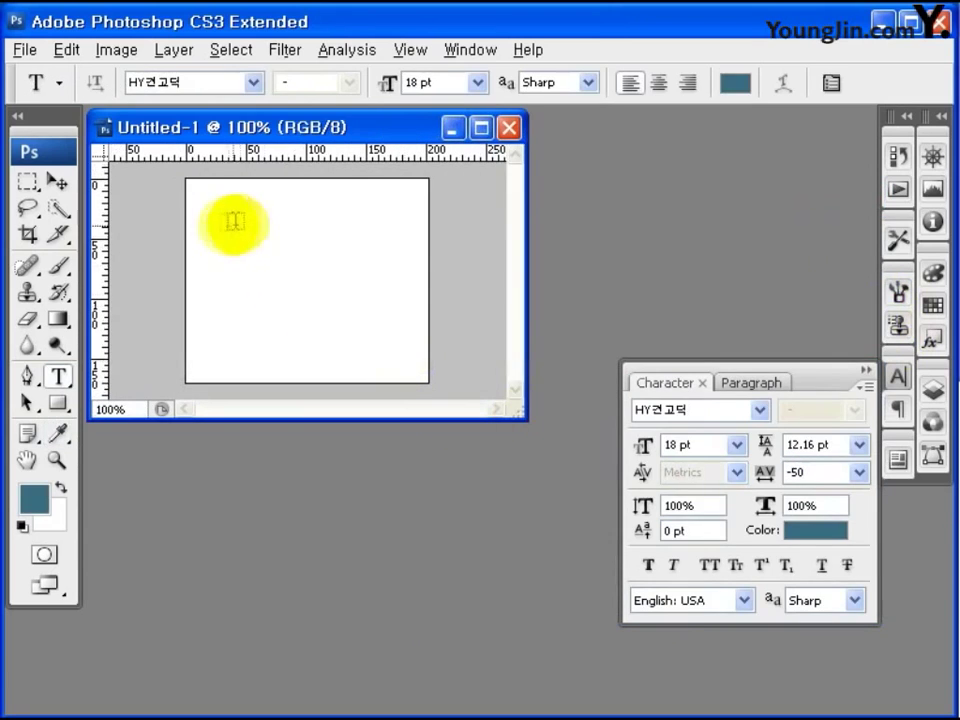
click(208, 206)
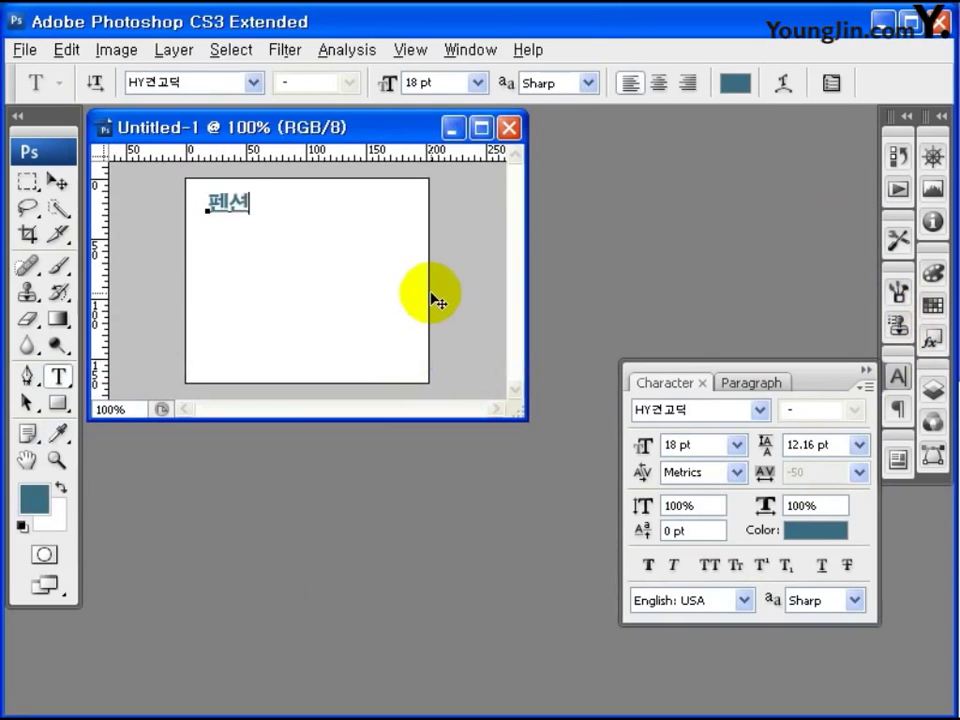
text(펜션 미리보기)
click(57, 181)
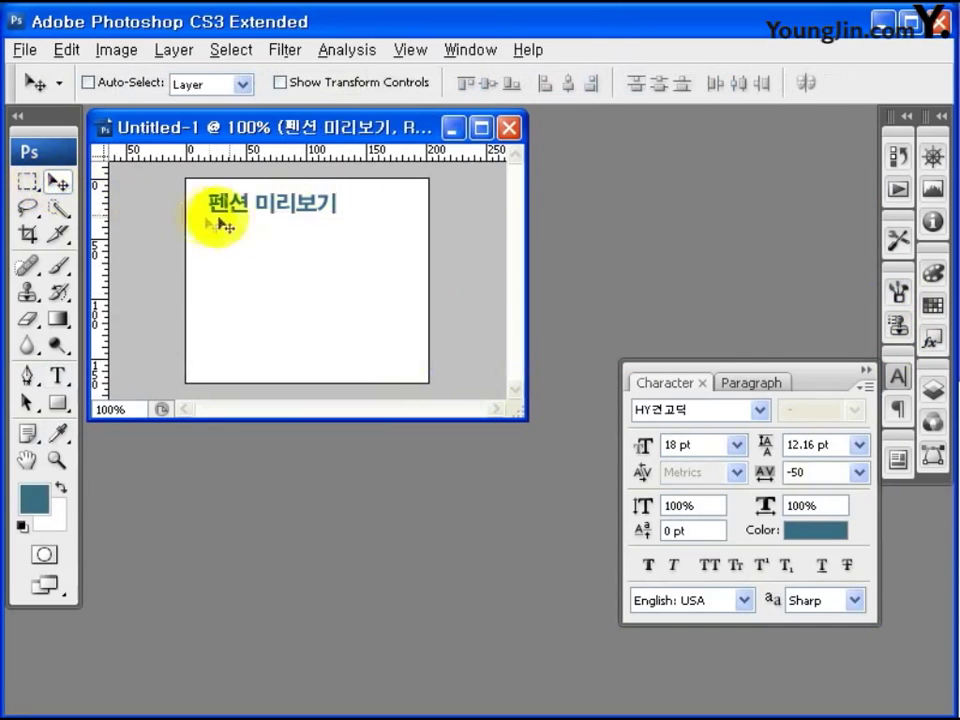
drag(272, 212, 265, 207)
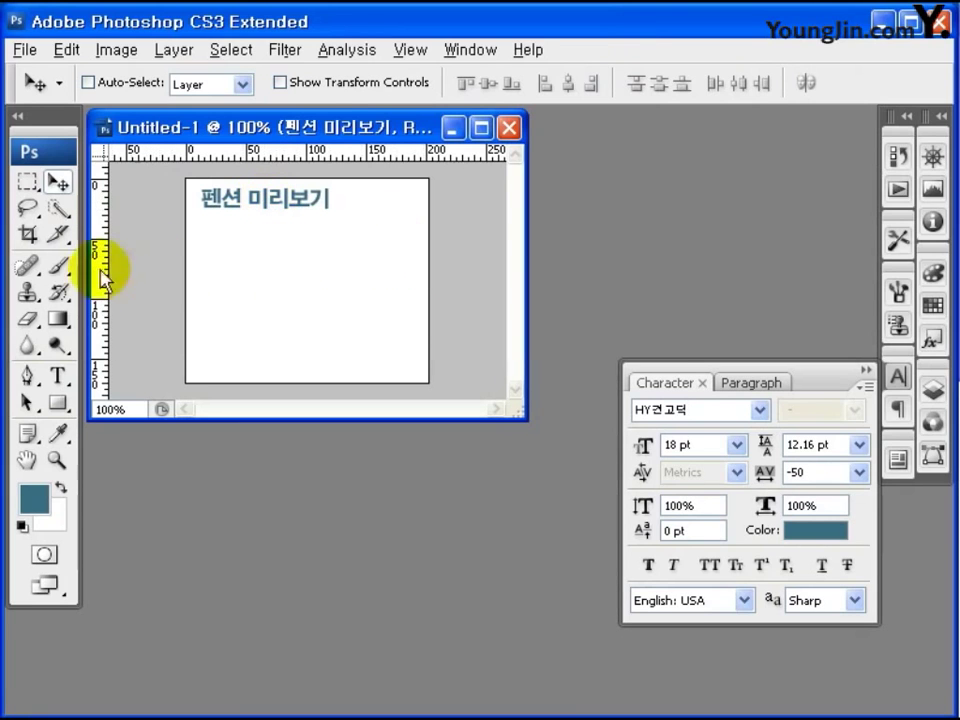
Step: Add the subtitle "Pension Preview" under the title at 13 pt in color #9bbac8, align it with the title and set its tracking to 100
click(58, 377)
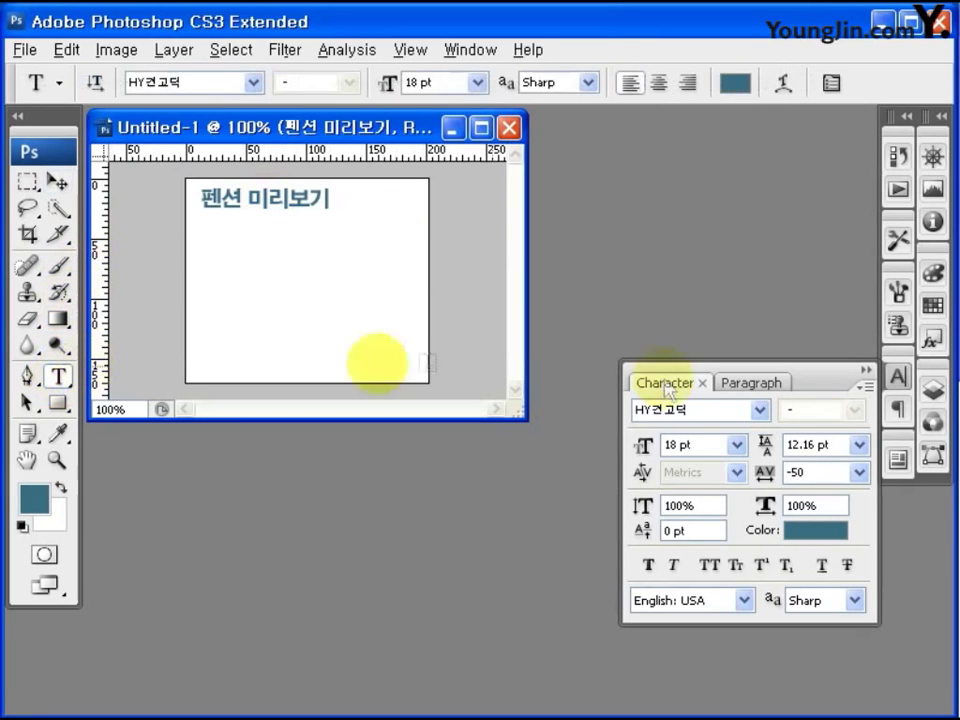
click(208, 231)
triple_click(697, 437)
text(13)
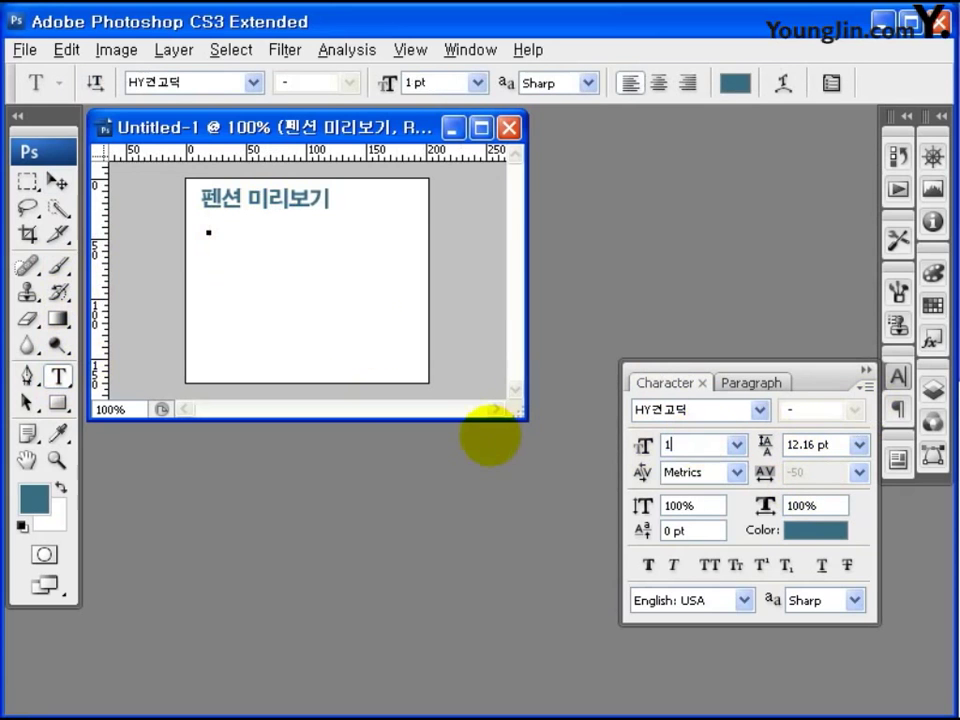
key(Return)
click(795, 532)
text(9bbac8)
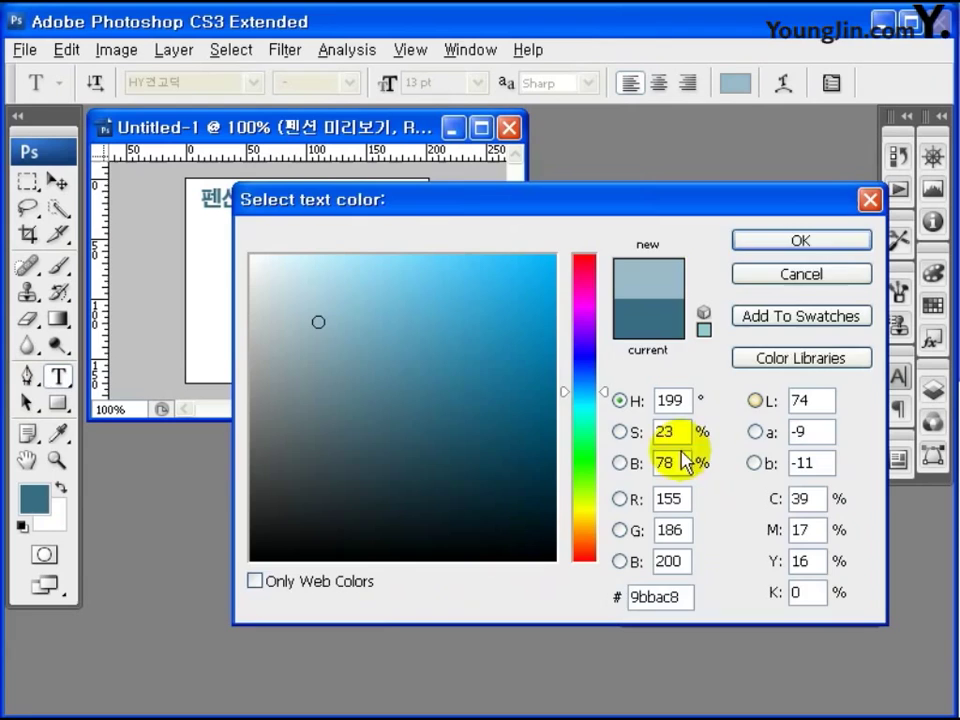
click(831, 241)
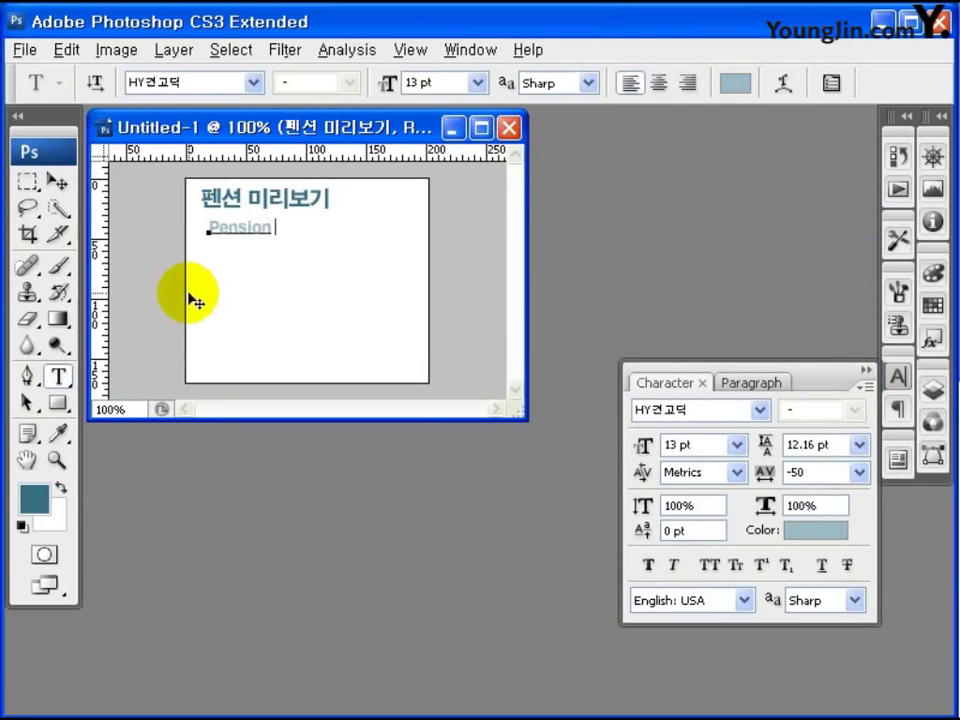
click(57, 183)
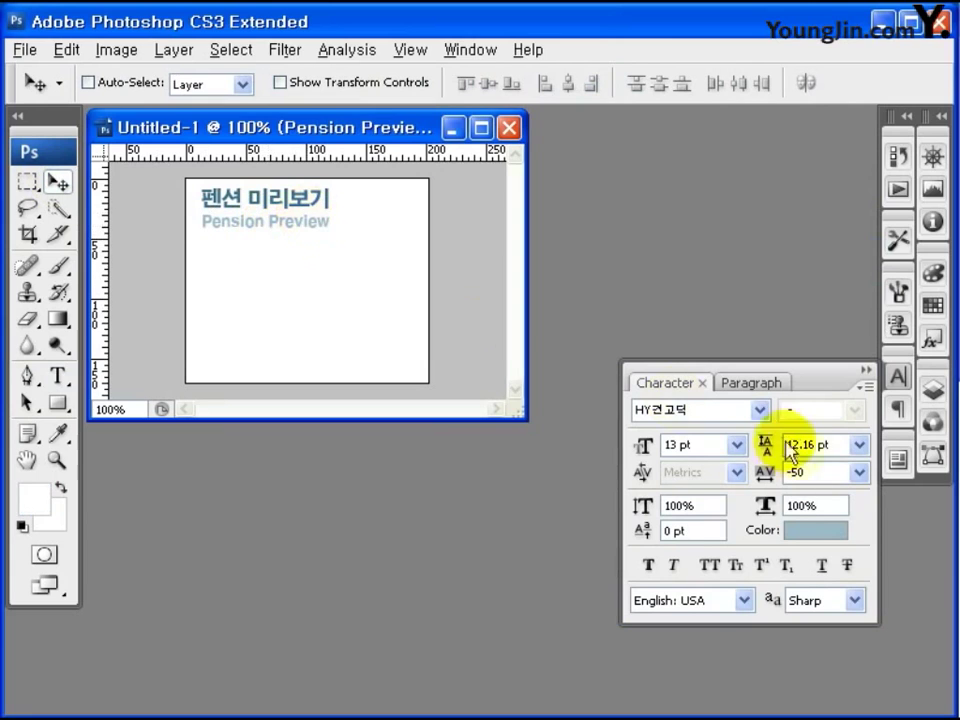
click(859, 472)
click(826, 440)
Step: Draw a rectangle shape layer about 170 × 22 px below the "Pension Preview" subtitle
click(57, 403)
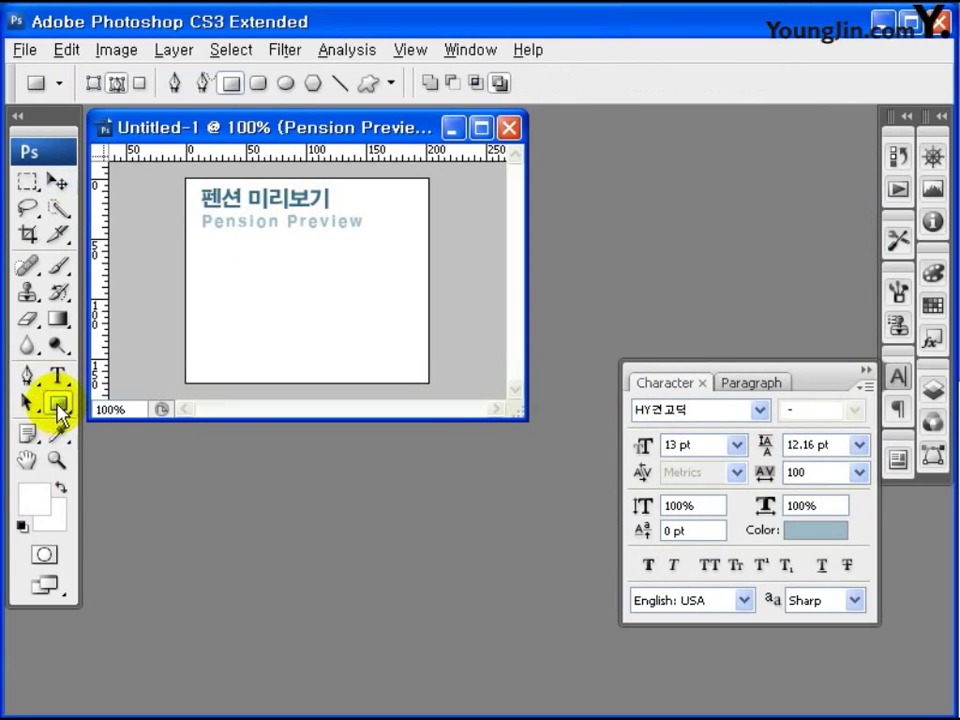
click(93, 84)
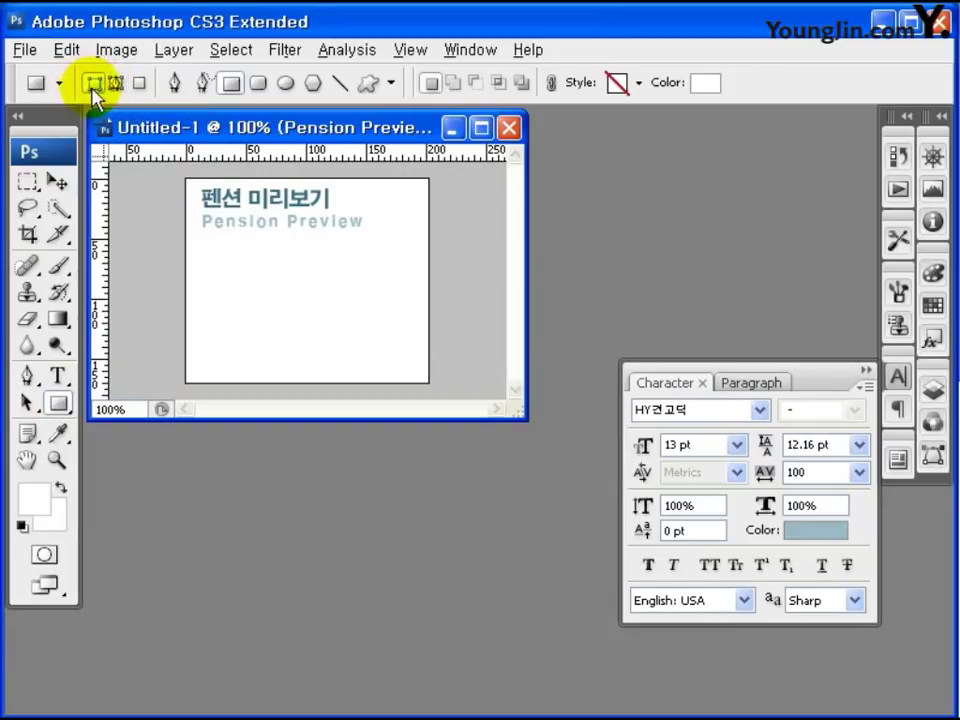
click(431, 86)
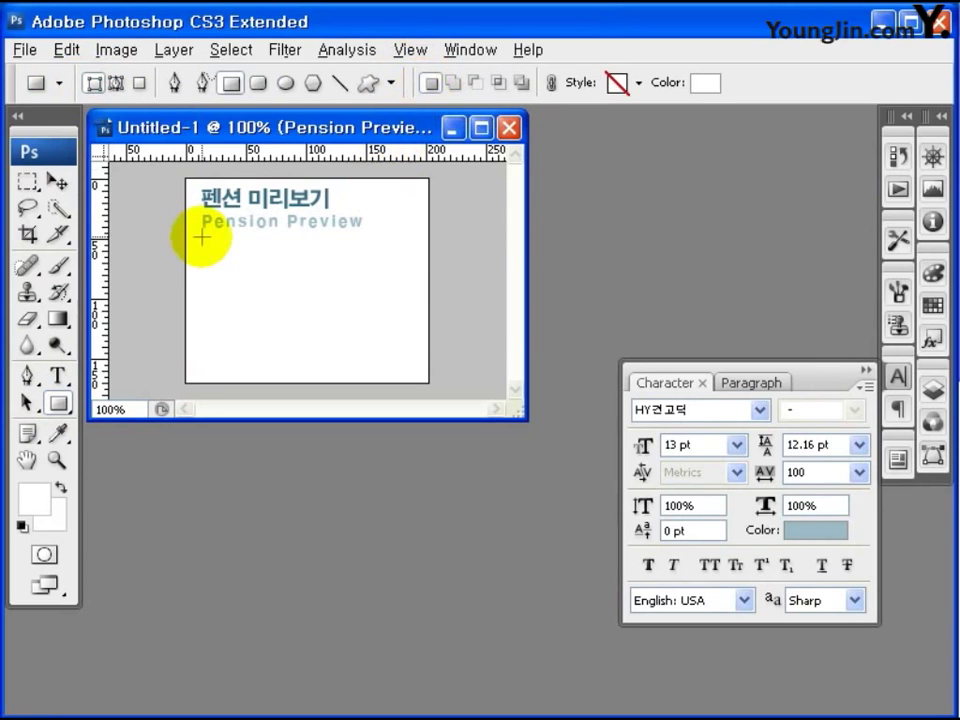
drag(202, 235, 407, 260)
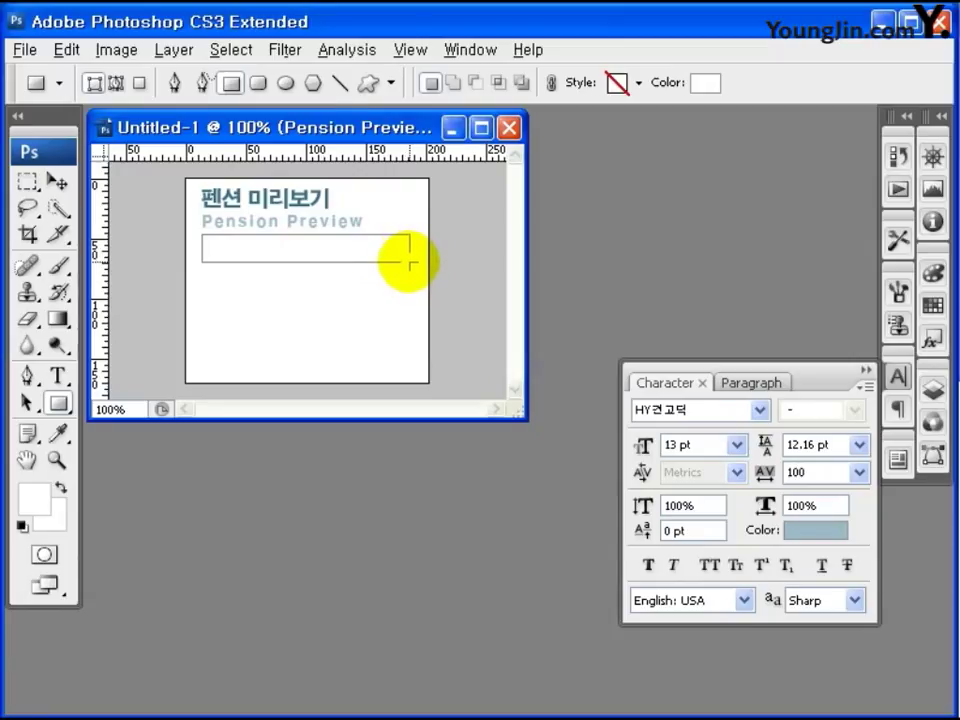
Step: Add a 1 px Stroke layer effect to the rectangle shape layer below the subtitle
drag(411, 262, 412, 262)
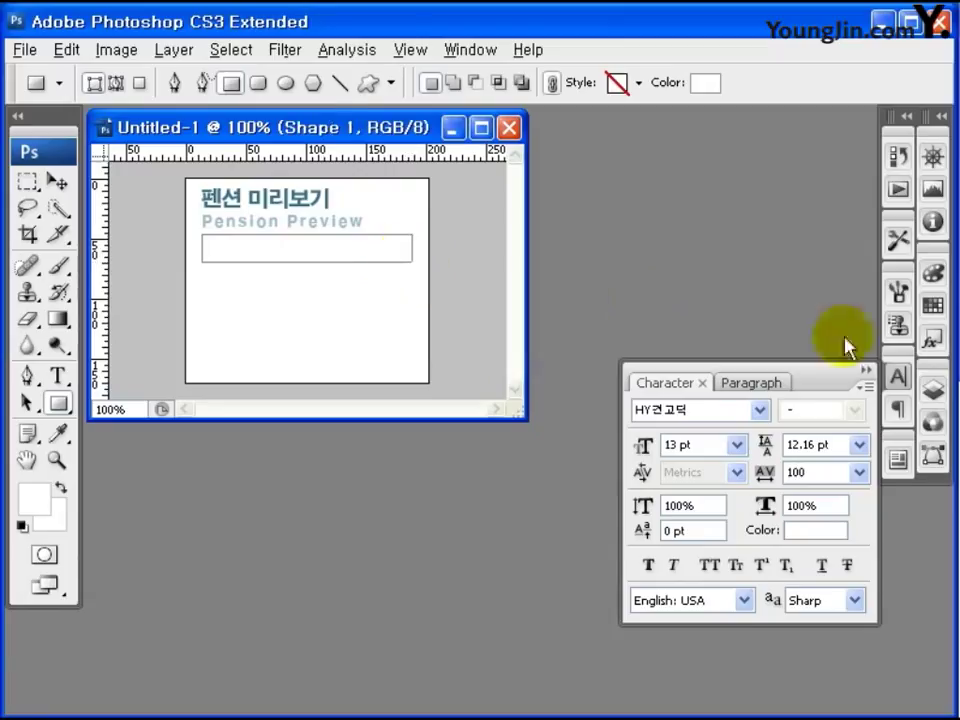
click(933, 392)
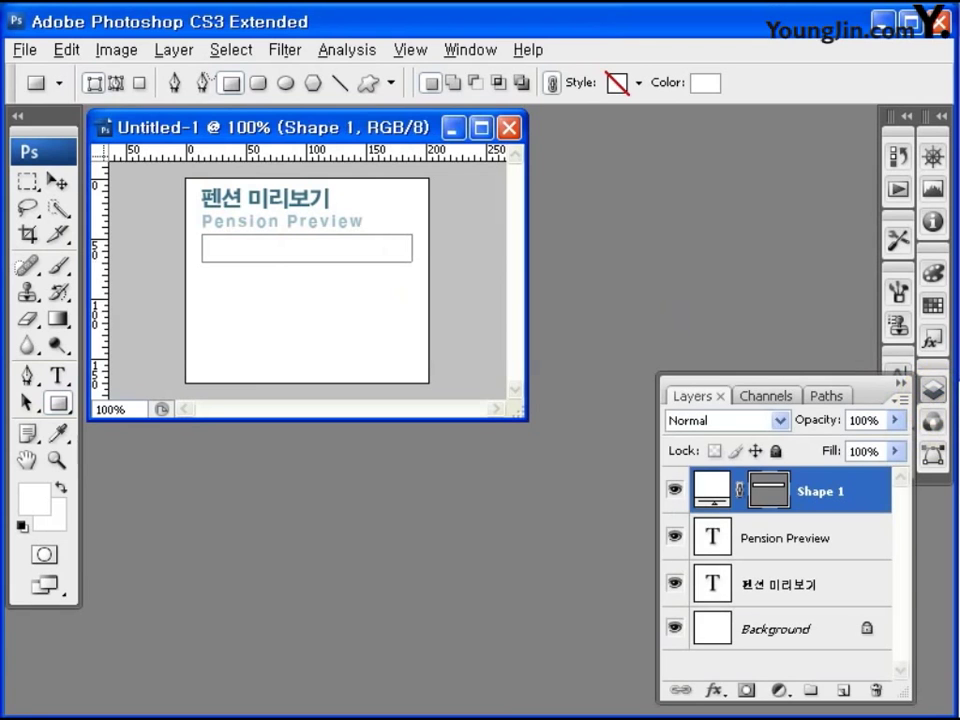
key(h)
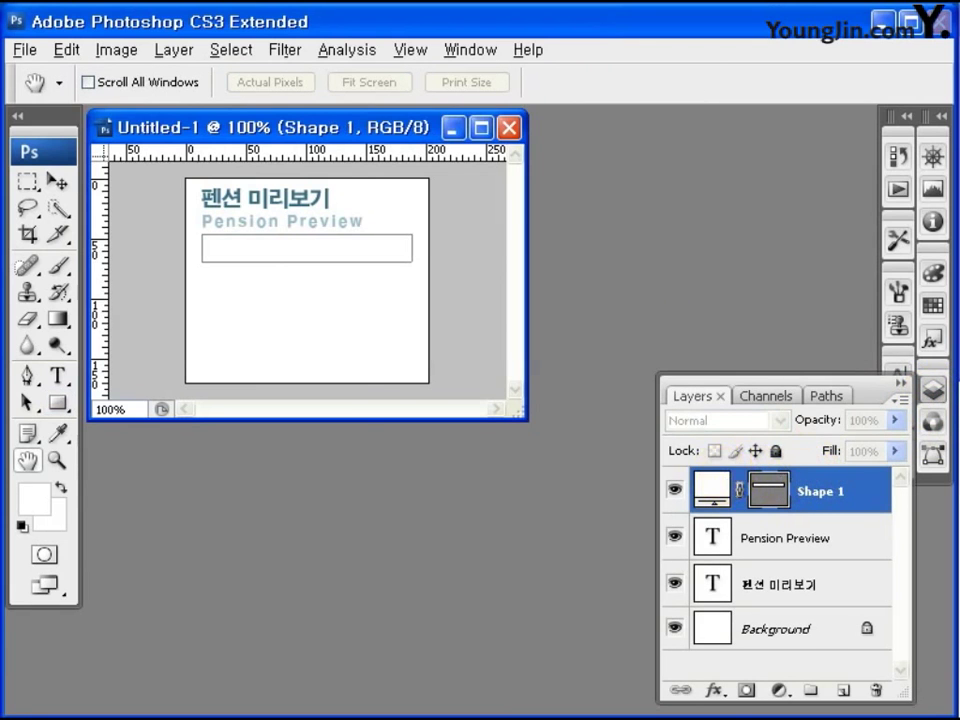
double_click(840, 491)
drag(880, 226, 342, 122)
drag(323, 140, 319, 152)
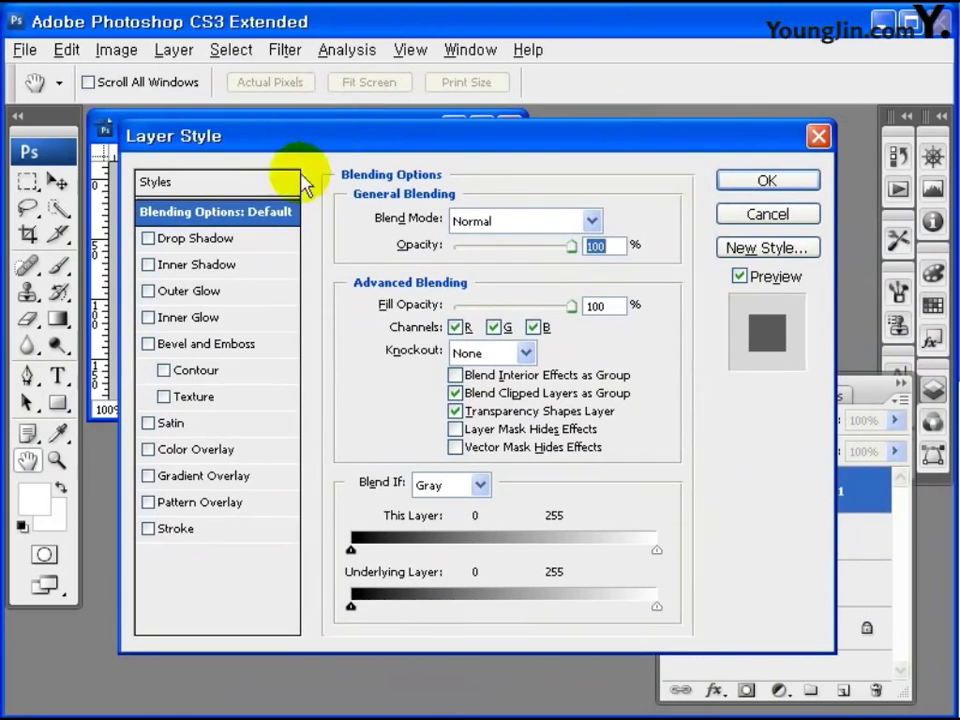
click(175, 530)
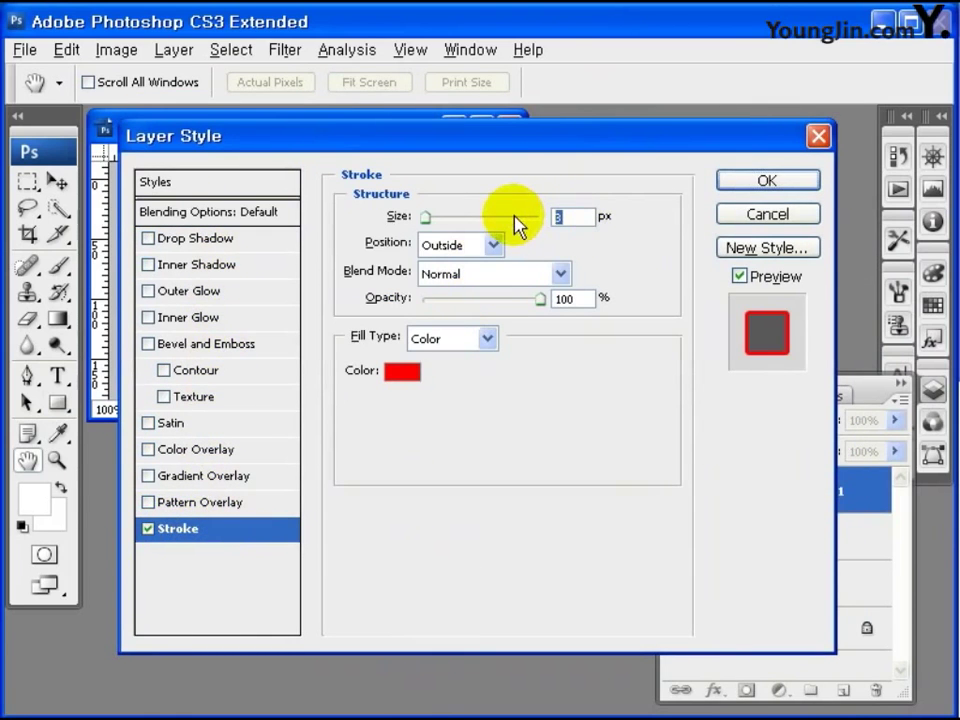
text(1)
Step: Set the rectangle's stroke color to #ececec, choose its stroke position and apply the layer style
click(402, 371)
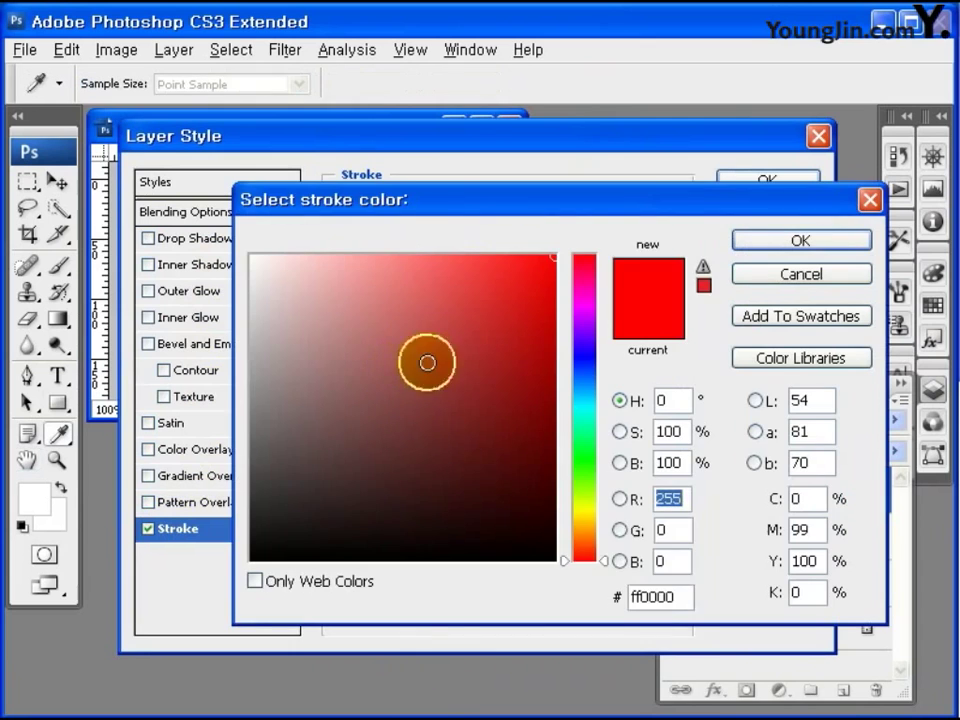
double_click(675, 596)
text(ececec)
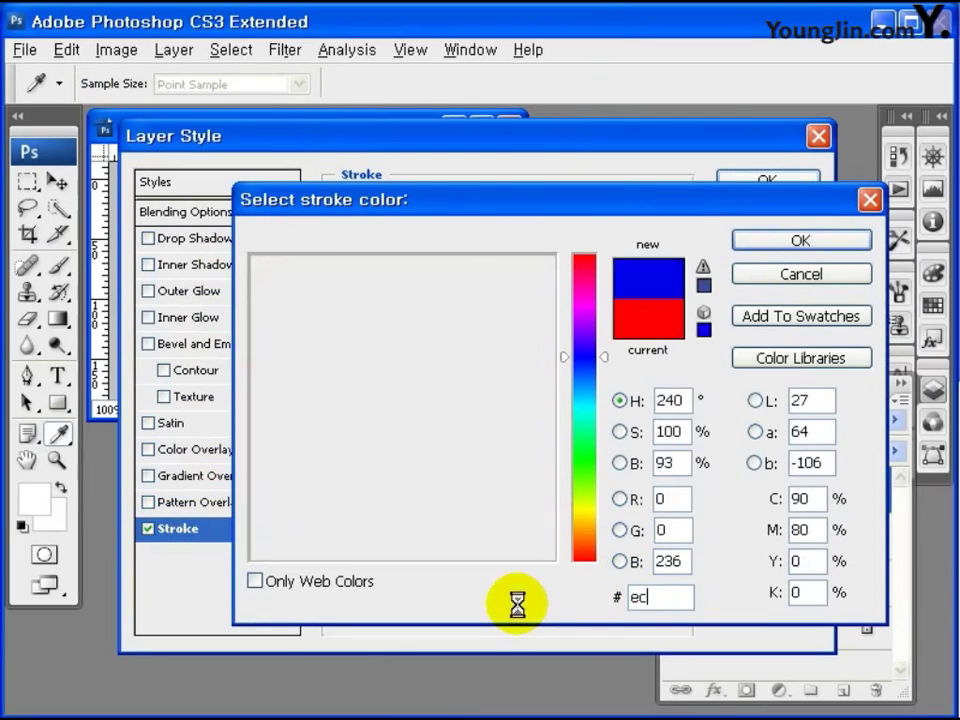
click(810, 243)
click(450, 244)
click(432, 268)
click(768, 182)
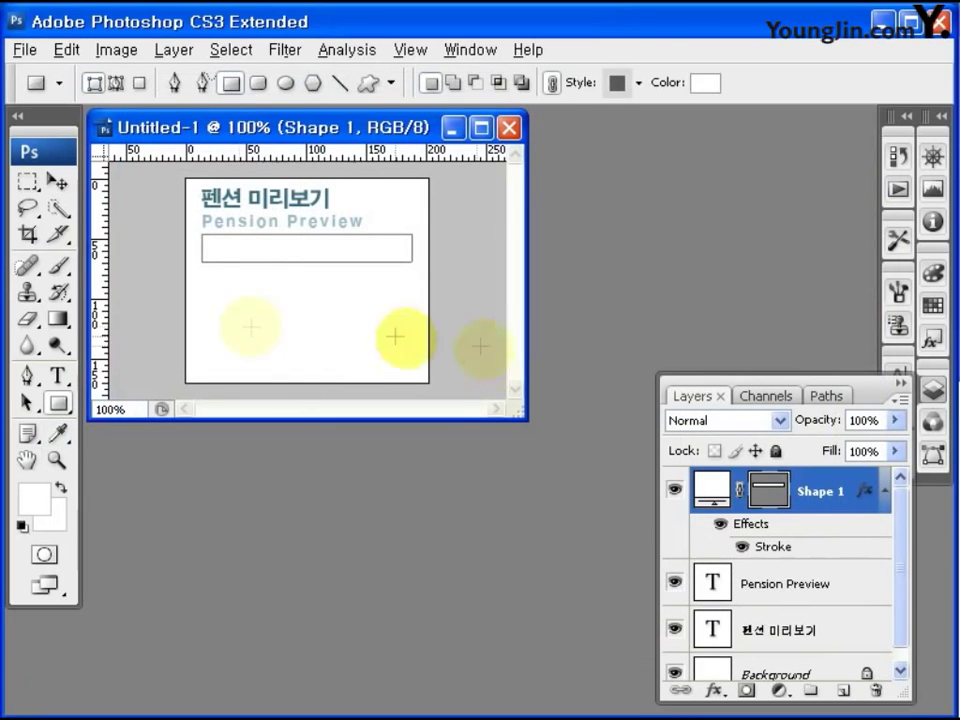
Step: Set the text color to #000000 and add a ▶ symbol as a separate text layer below the rectangle
click(58, 376)
click(900, 372)
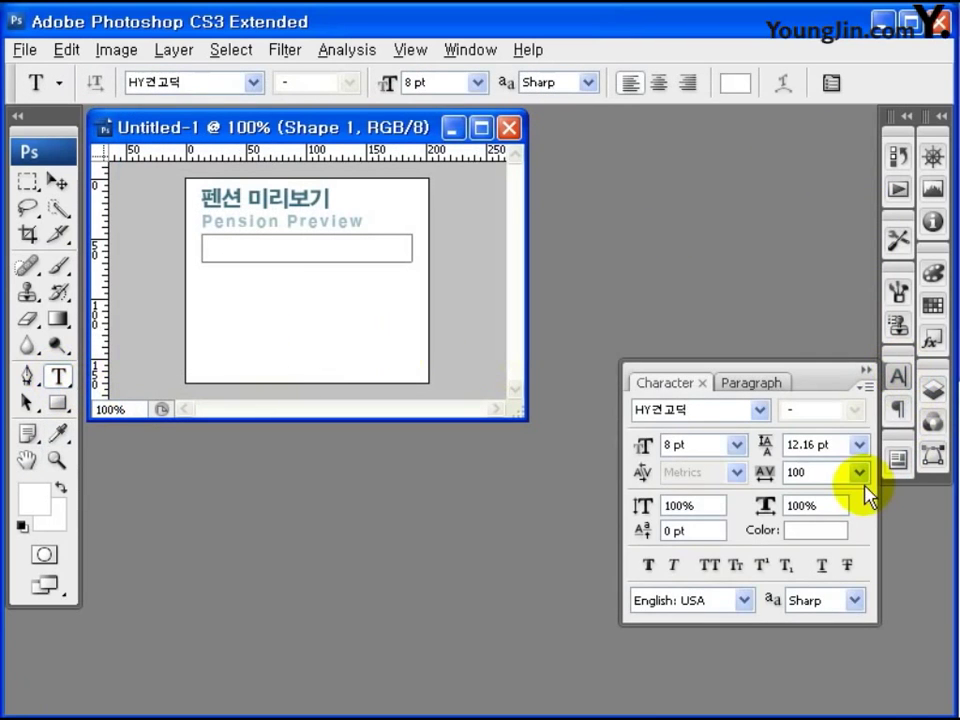
click(845, 540)
drag(255, 556, 210, 561)
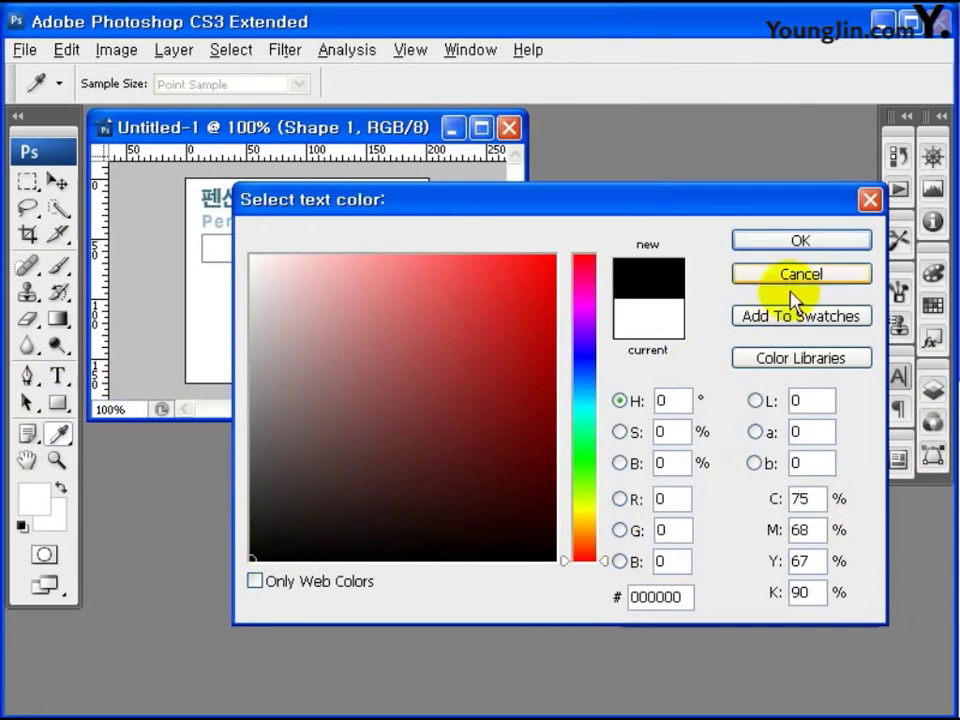
click(820, 243)
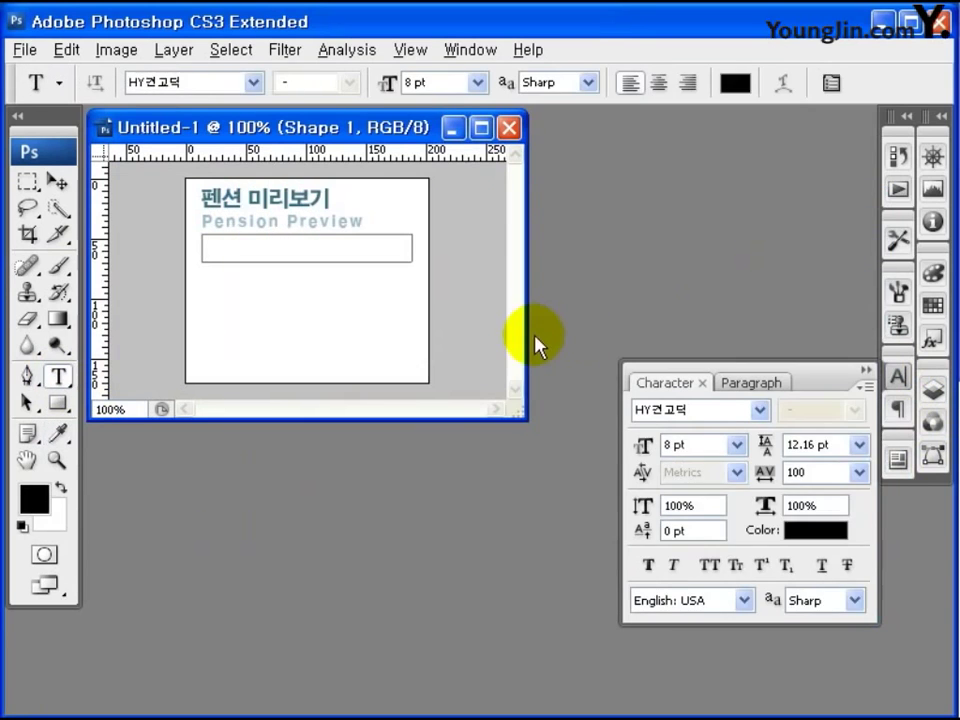
click(224, 290)
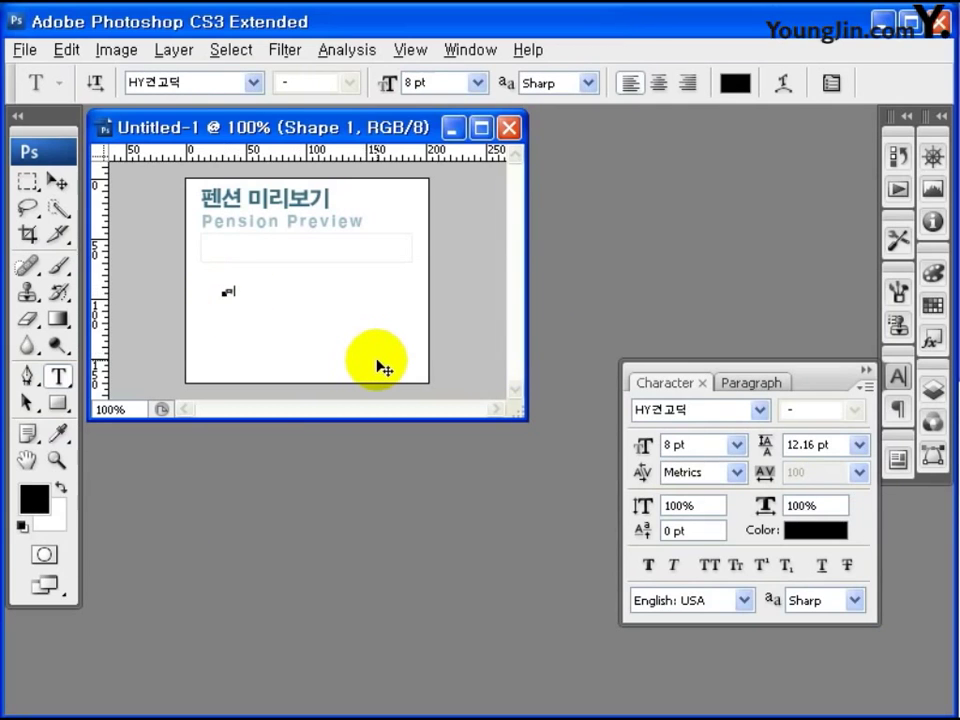
key(Hangul_Hanja)
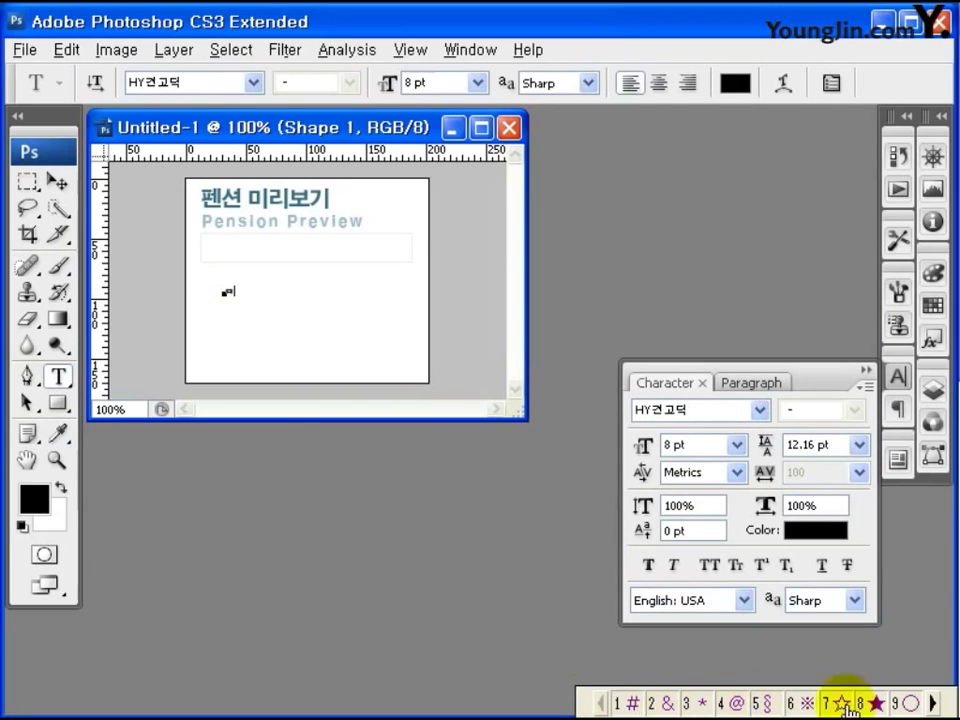
click(934, 703)
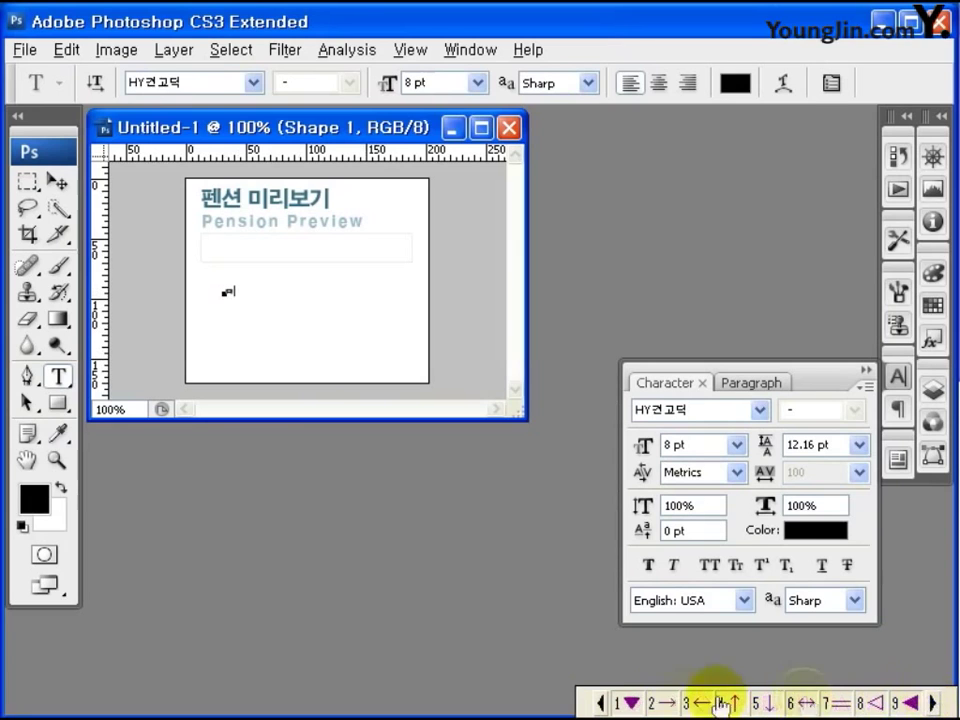
click(934, 703)
click(666, 703)
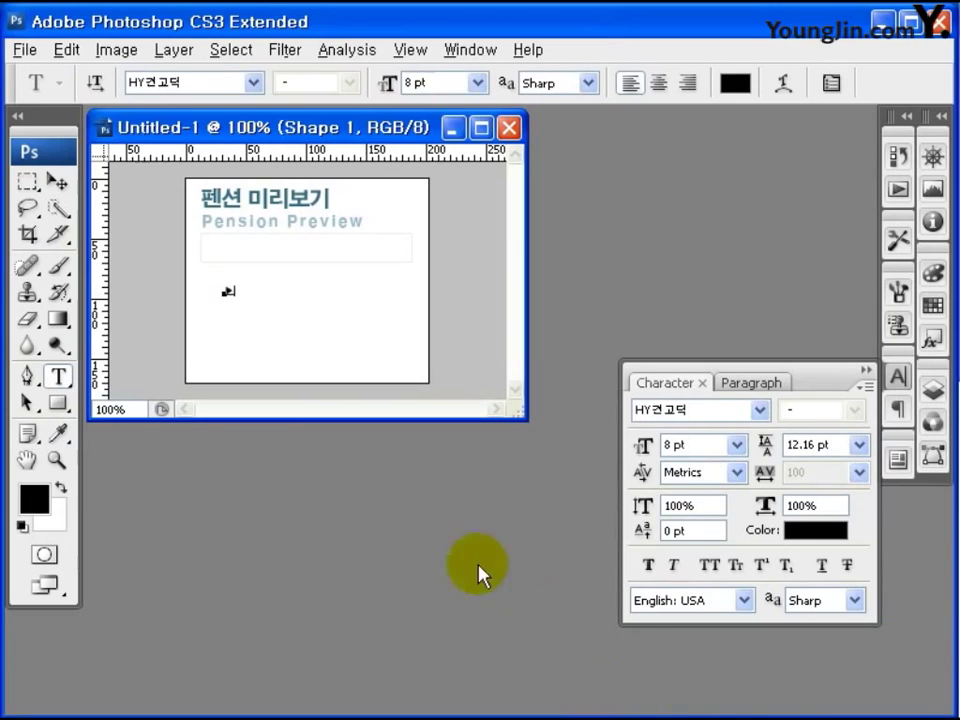
click(388, 339)
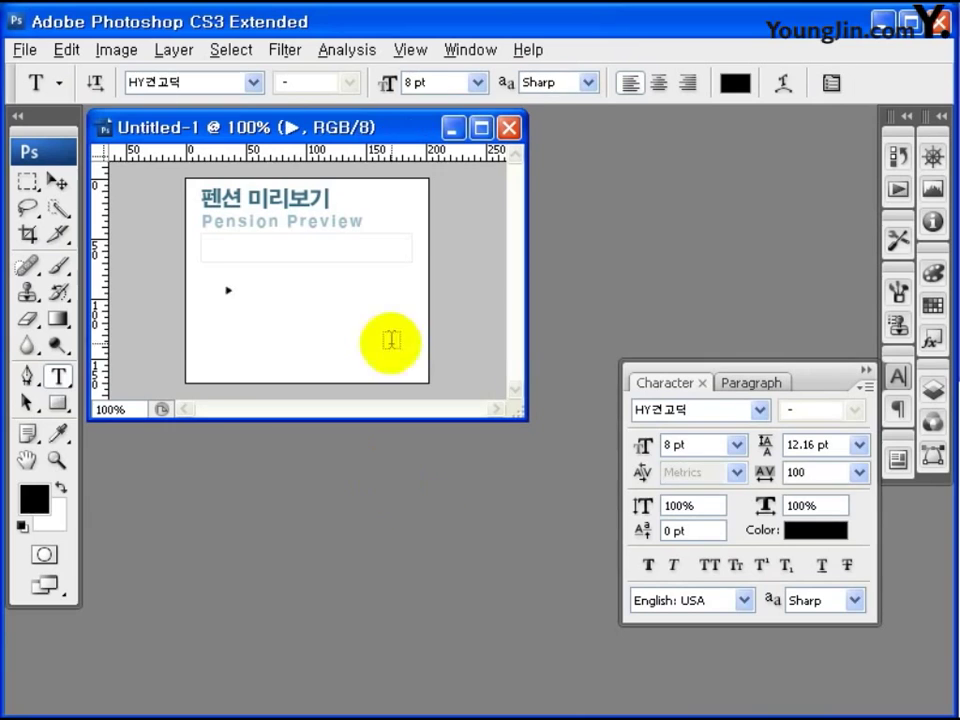
Step: Add the label "객실보기" beside the ▶ symbol and set its text color to #797979
click(58, 378)
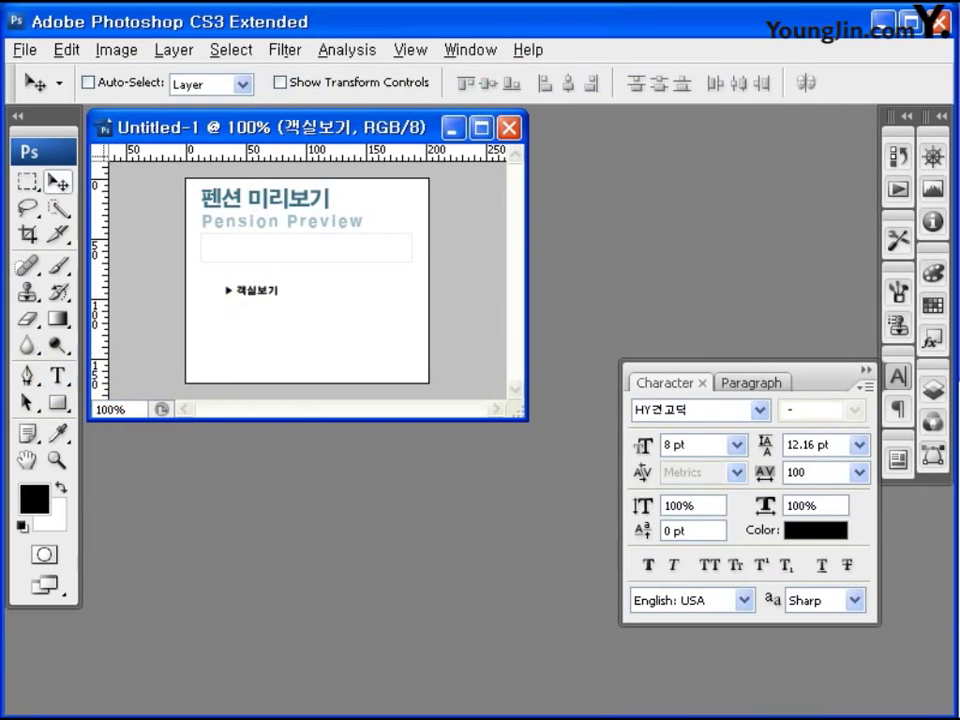
click(810, 540)
click(251, 414)
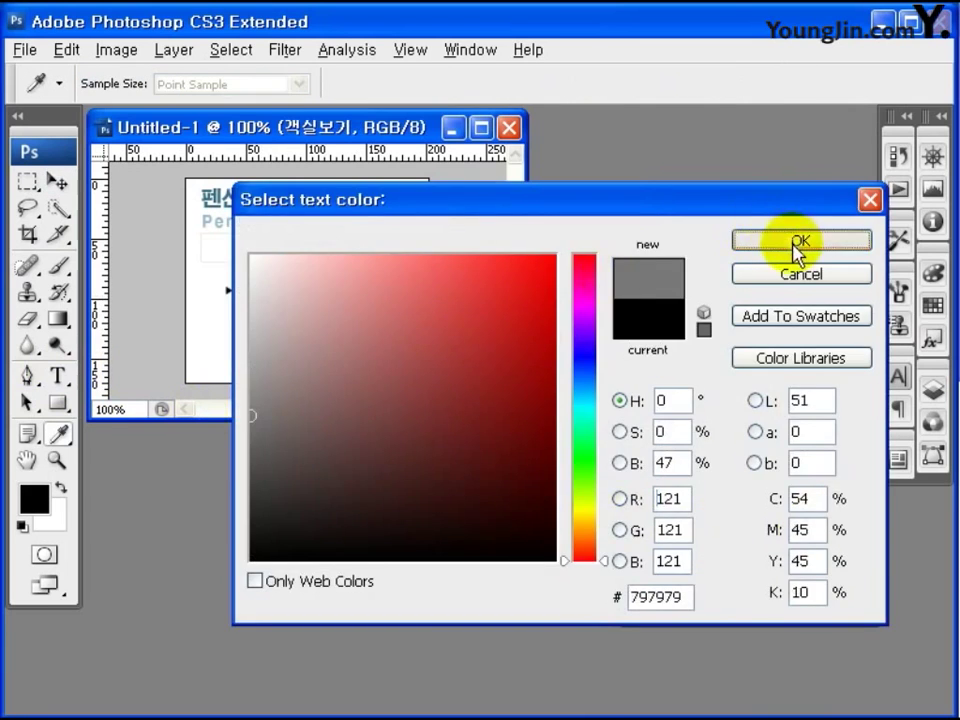
click(797, 240)
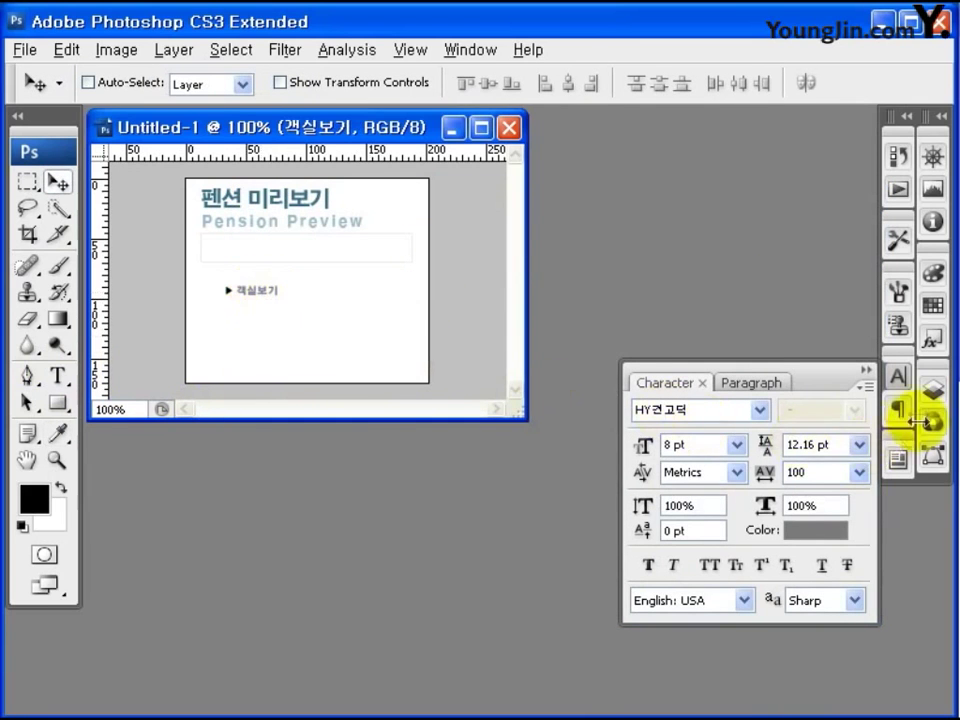
Step: Move the "객실보기" label and ▶ symbol together into the left part of the outlined rectangle
click(933, 388)
shift+click(712, 538)
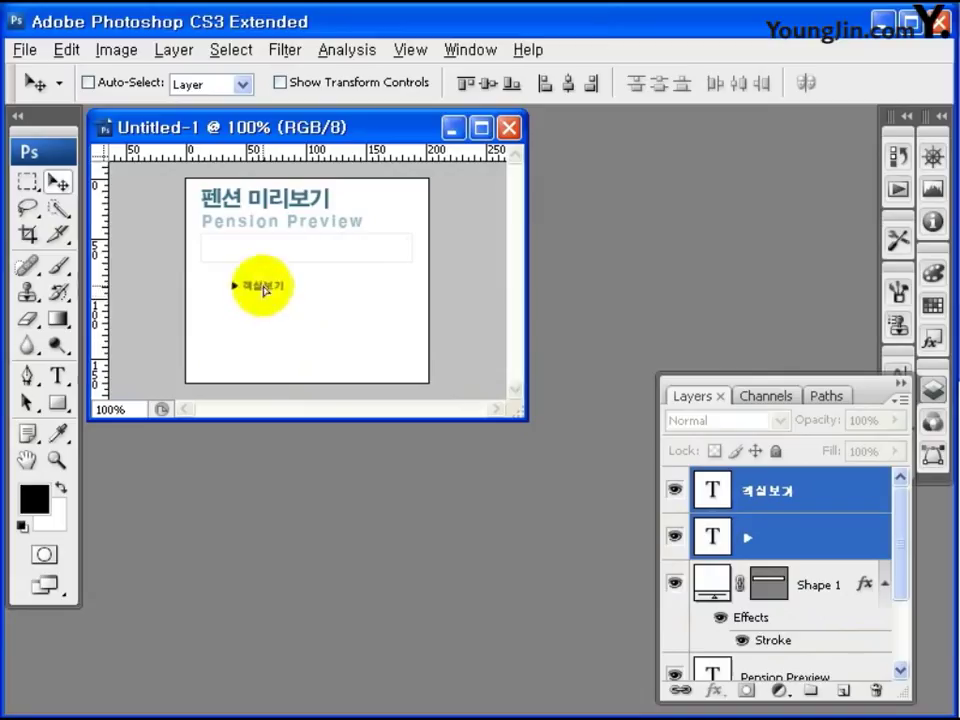
drag(265, 291, 255, 264)
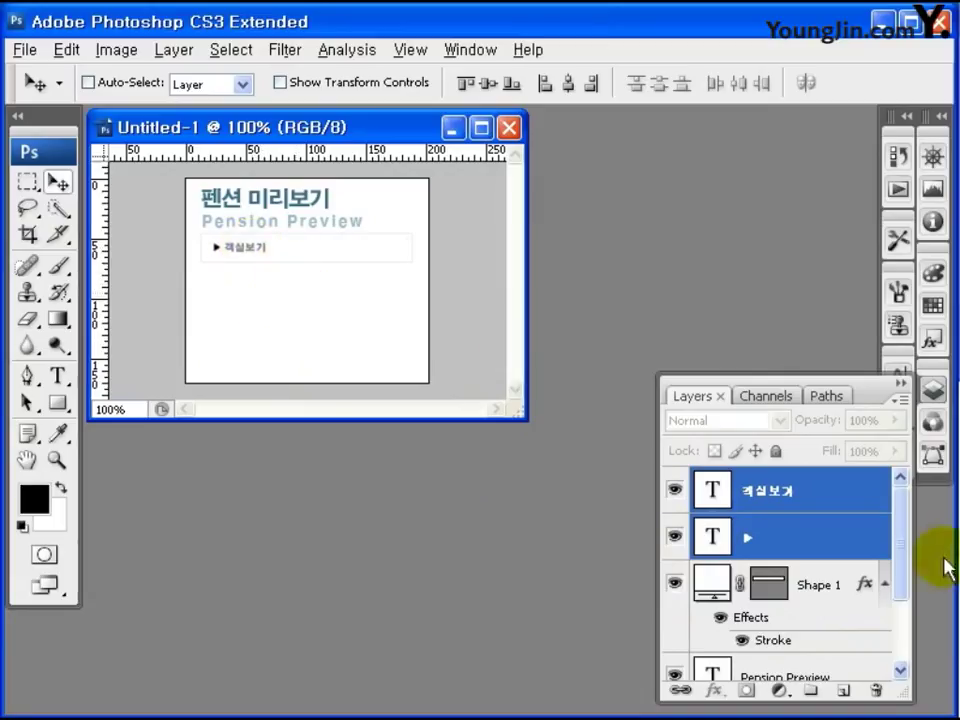
Step: Group the "객실보기" label, the ▶ symbol and the rectangle shape layer
shift+click(820, 582)
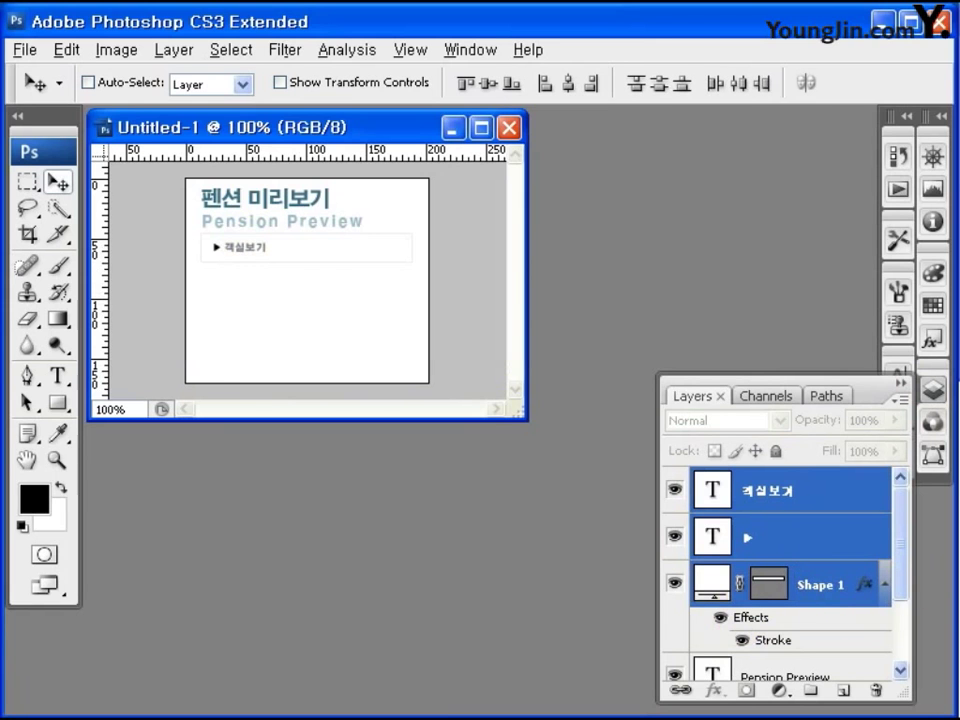
click(175, 49)
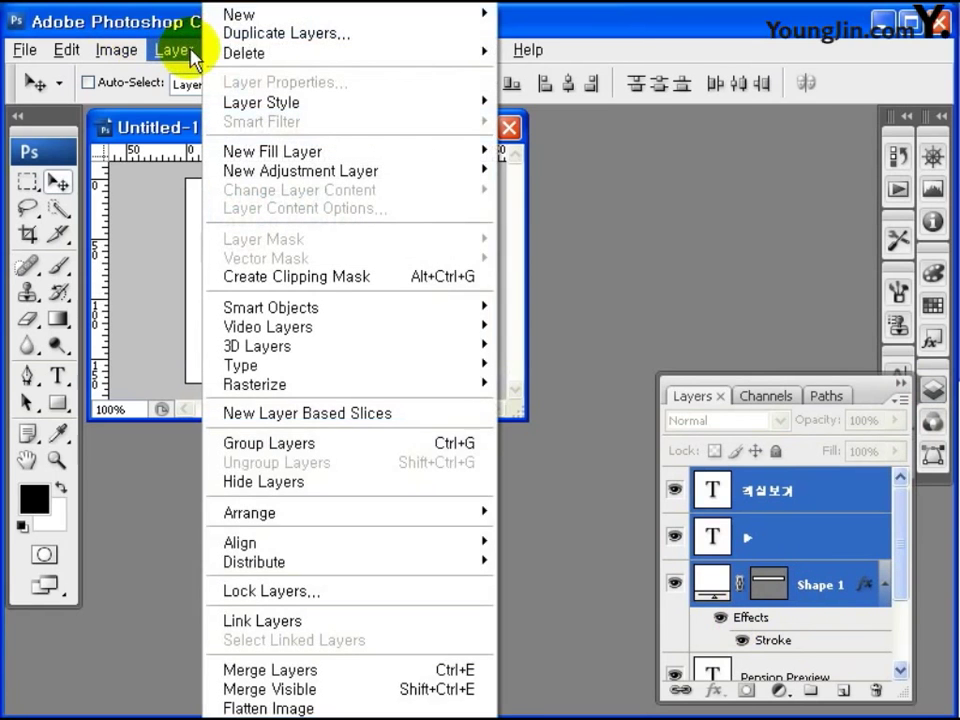
click(343, 450)
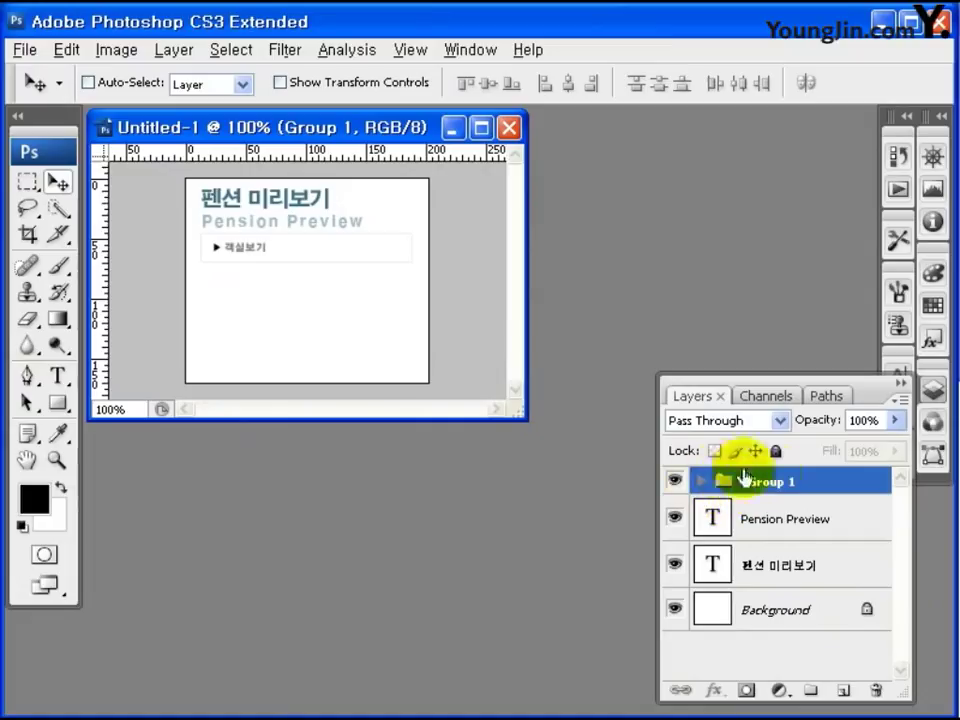
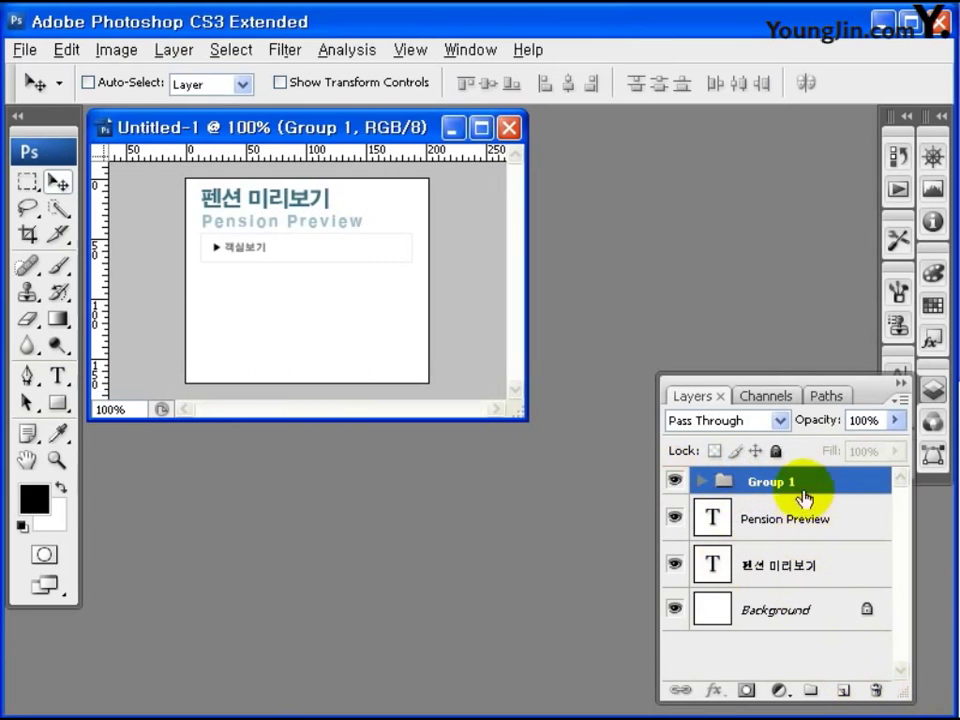
Step: Duplicate the "객실보기" group as a second row just below it and change the copy's label to "외부보기"
drag(800, 486, 847, 697)
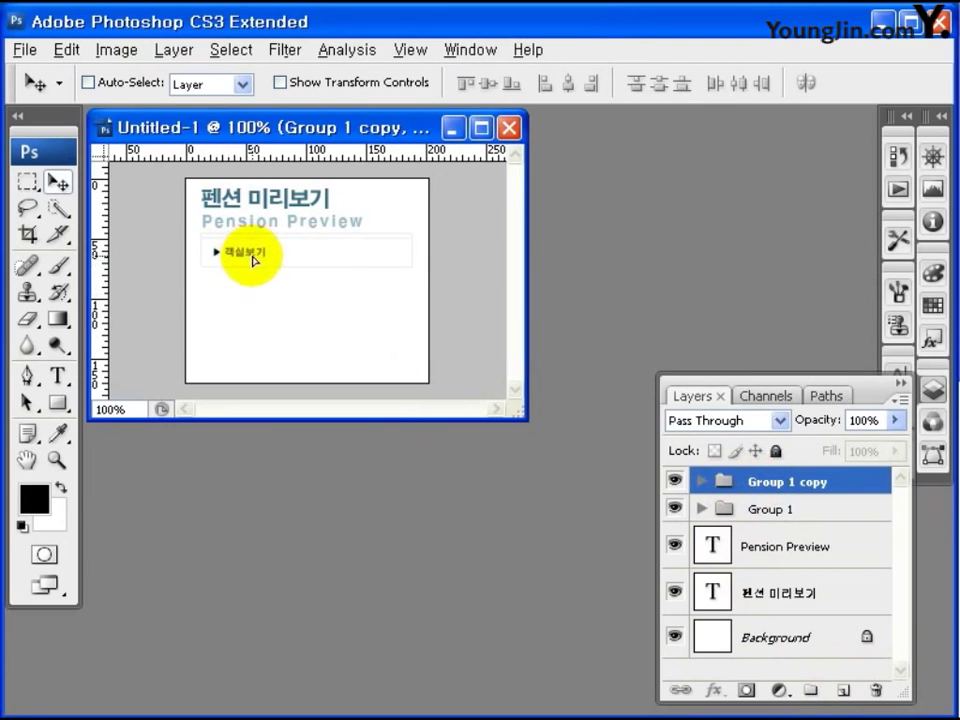
drag(254, 260, 256, 295)
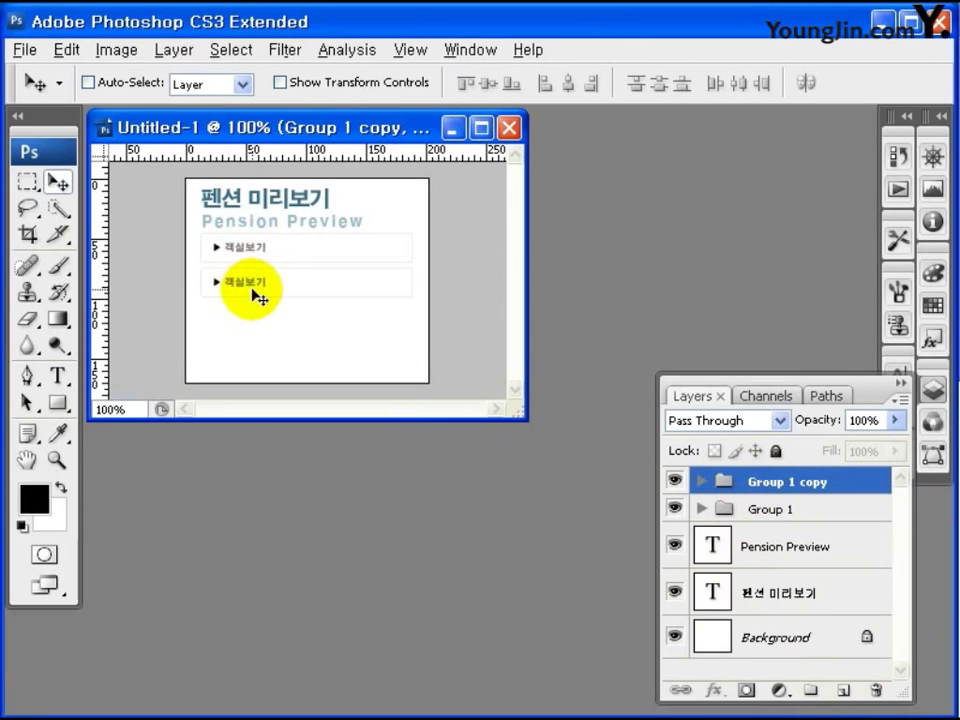
click(58, 376)
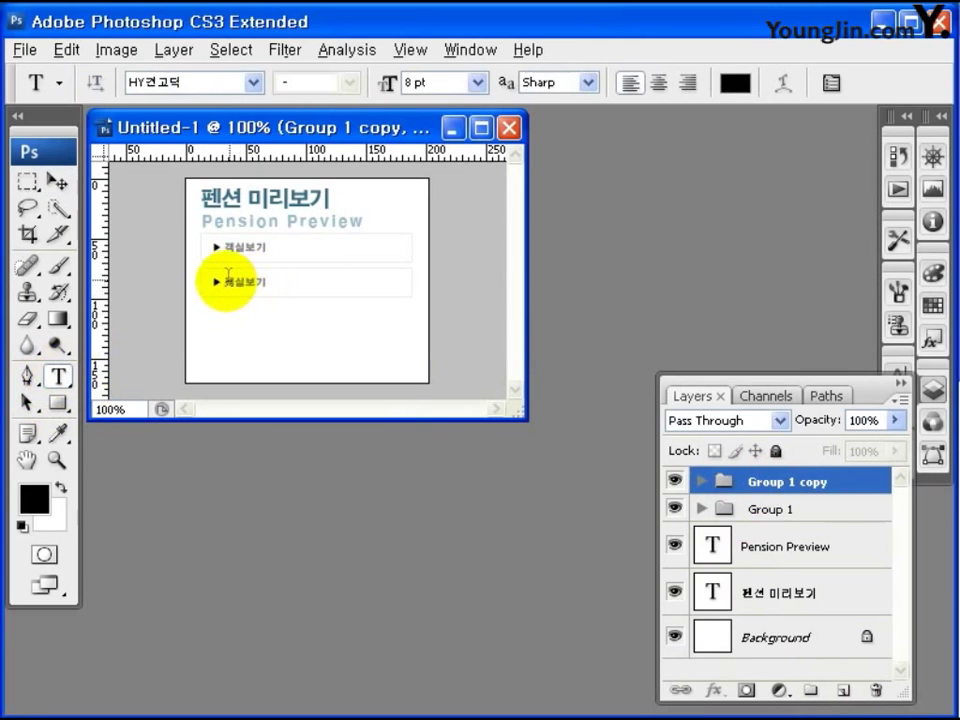
click(228, 279)
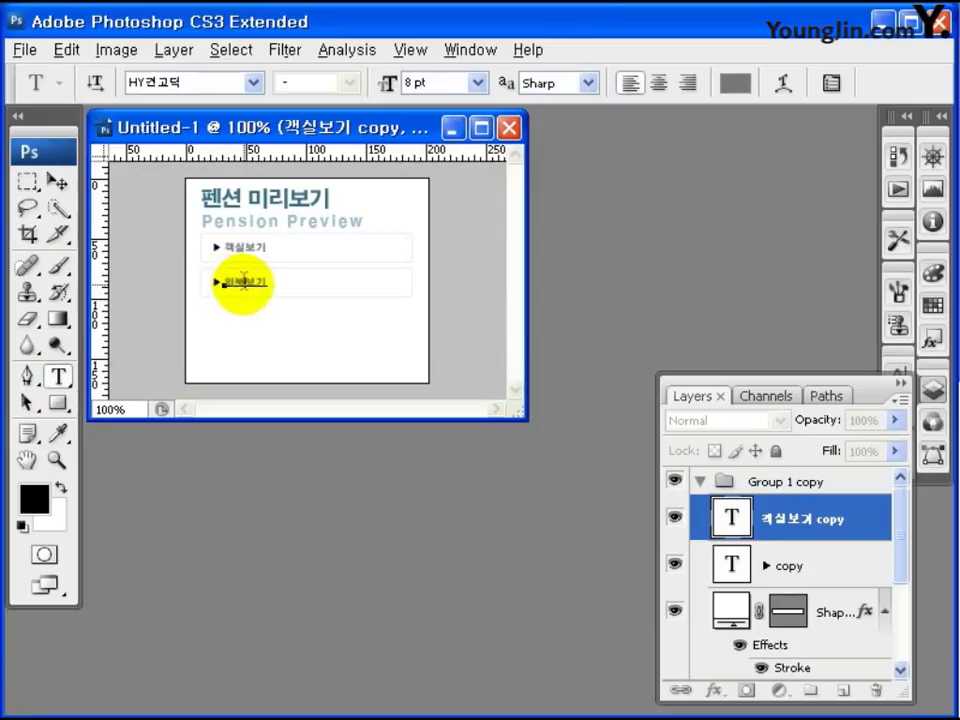
key(ctrl+Return)
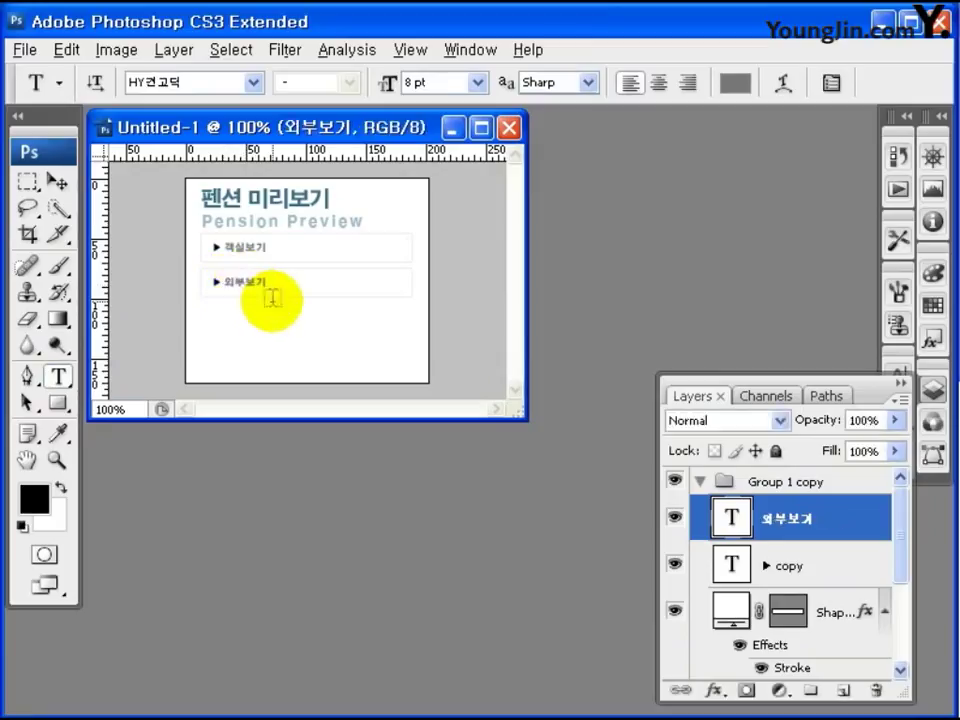
Step: Duplicate the "외부보기" group into two more evenly spaced rows below, labelled "부대시설 보기" and "주변관광 보기"
click(786, 482)
click(702, 482)
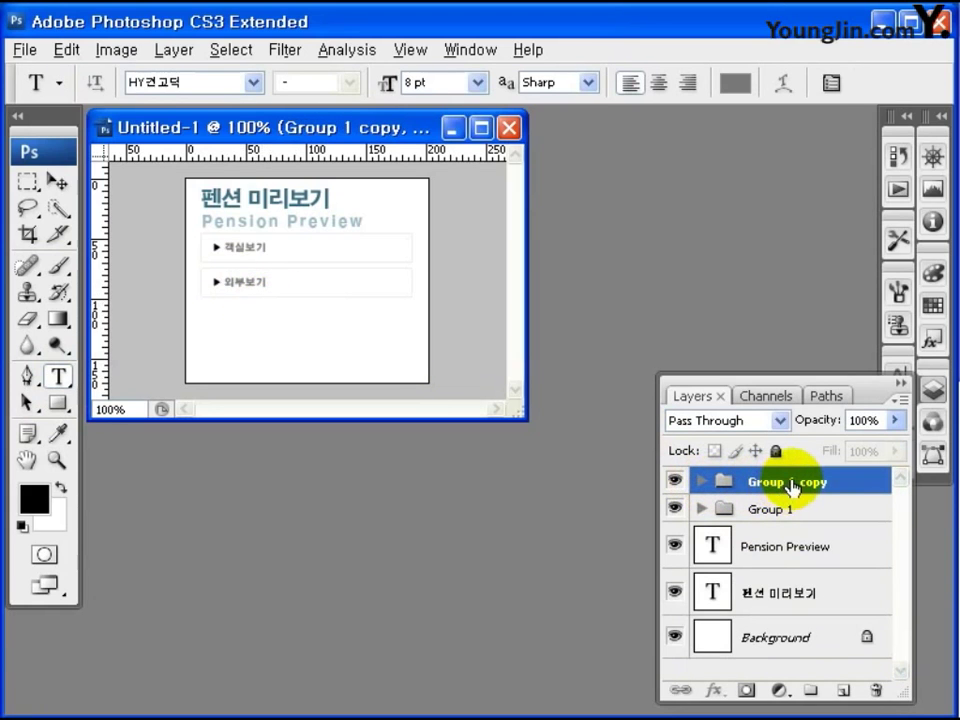
drag(792, 488, 846, 692)
key(v)
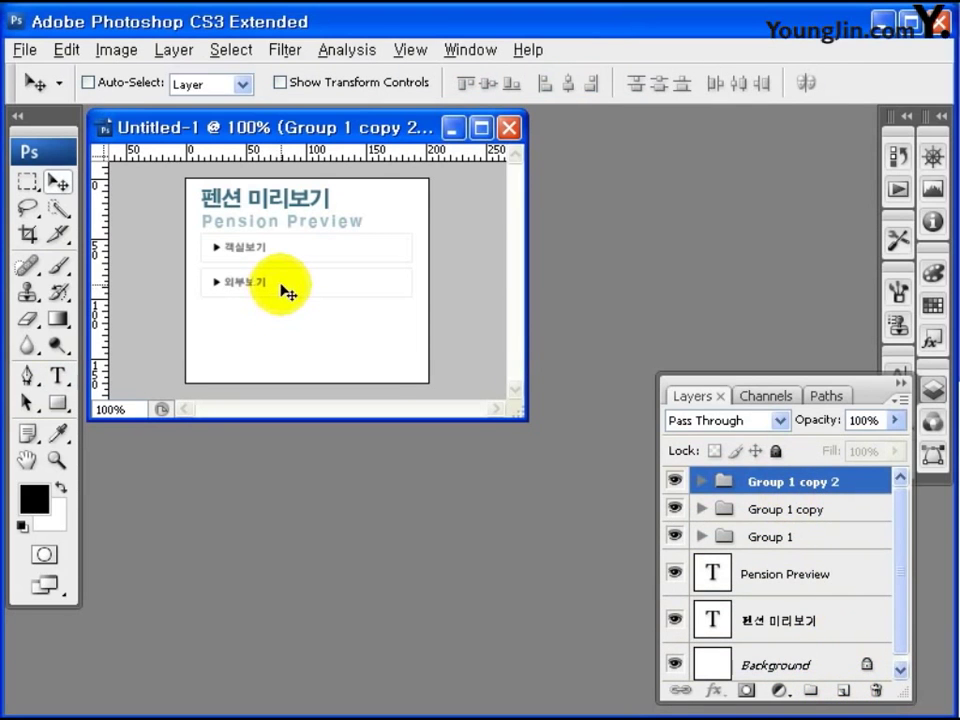
drag(289, 289, 283, 330)
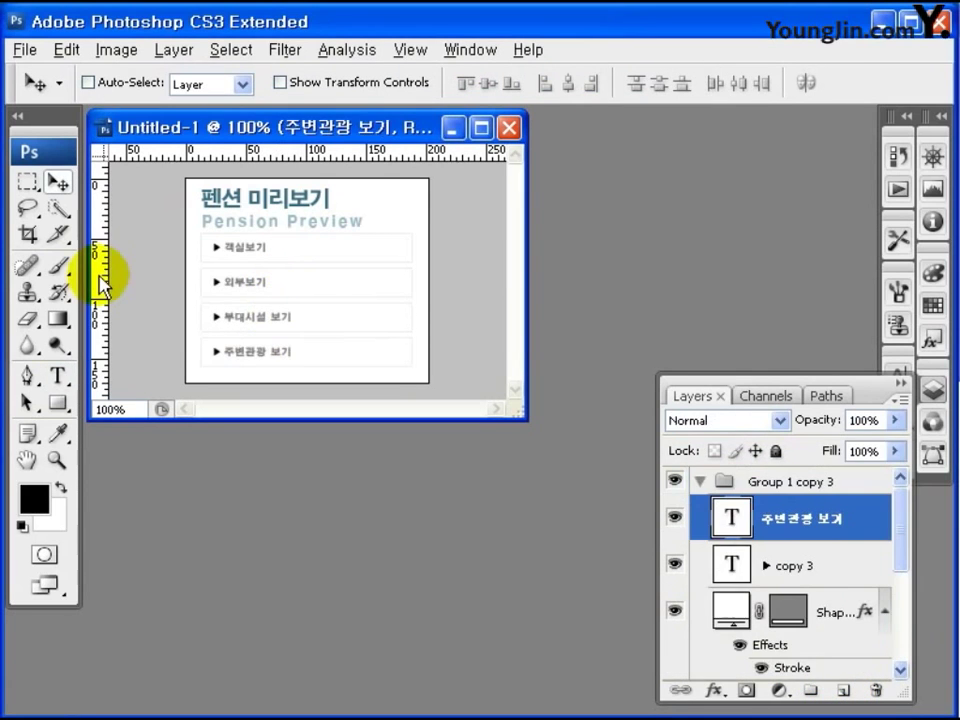
Step: Place two vertical and two horizontal guides closely around the outer edges of the menu artwork
drag(96, 274, 190, 281)
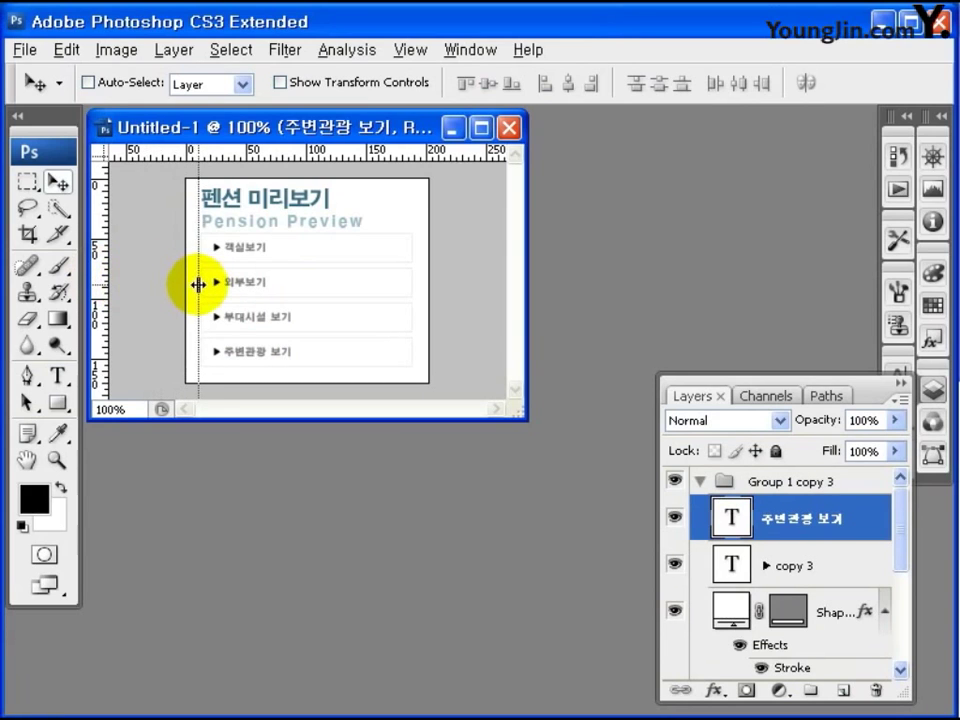
drag(199, 285, 199, 285)
drag(98, 358, 421, 357)
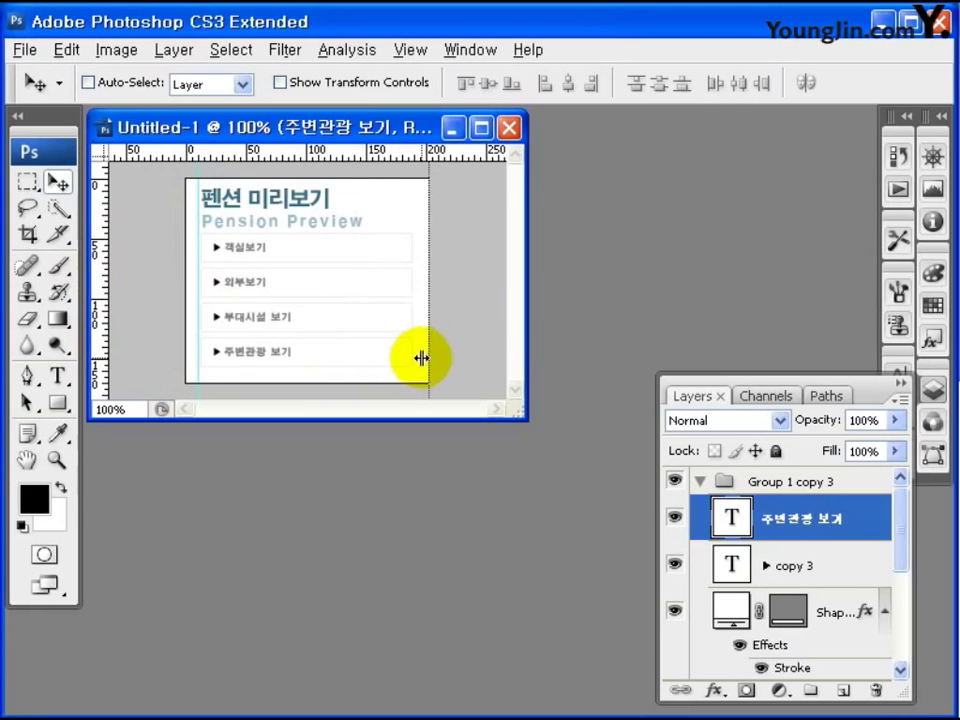
drag(326, 127, 377, 388)
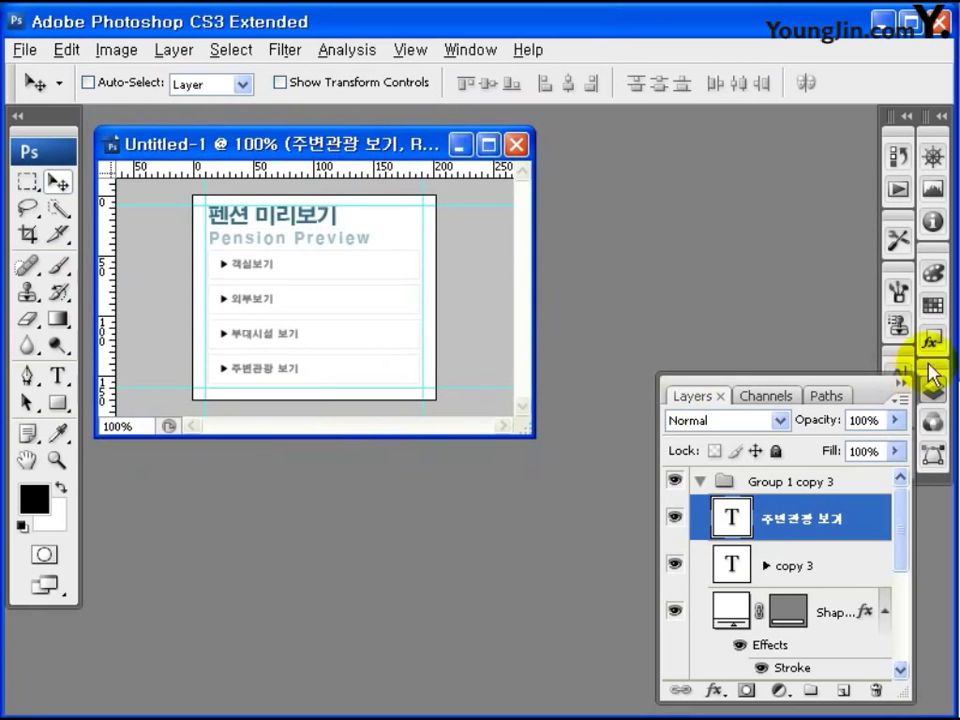
key(z)
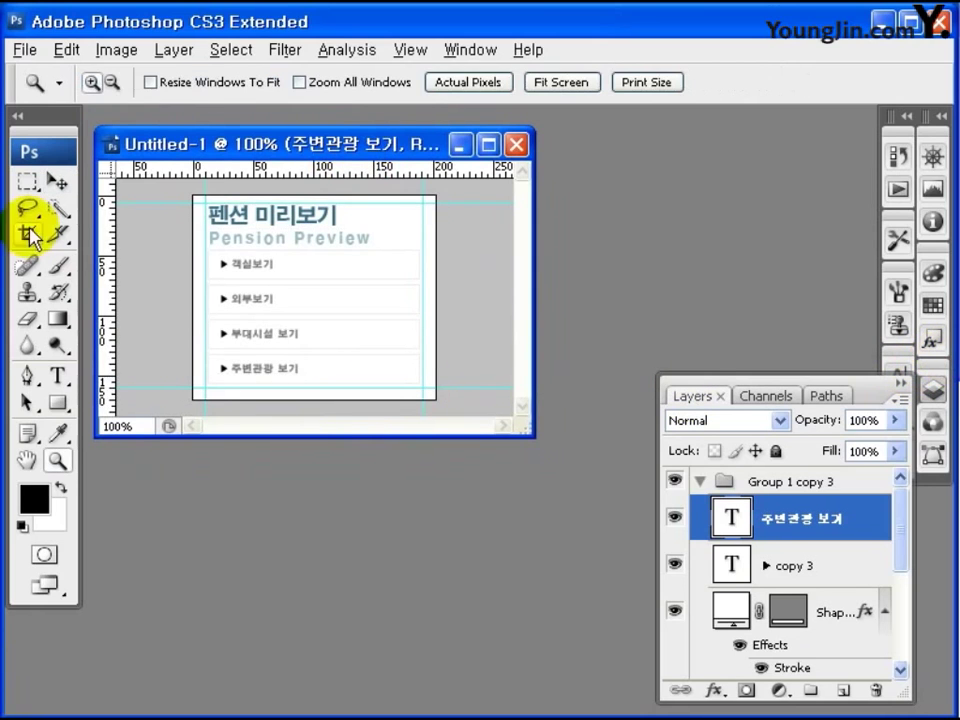
Step: Crop the canvas to the rectangle enclosed by the four guides
click(28, 238)
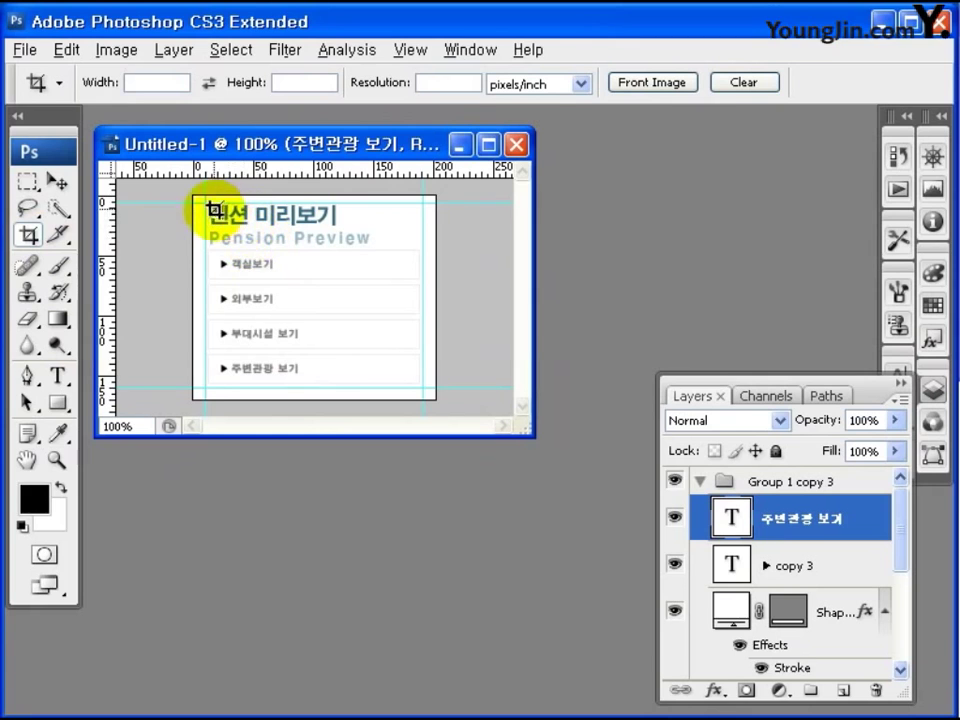
drag(205, 203, 421, 387)
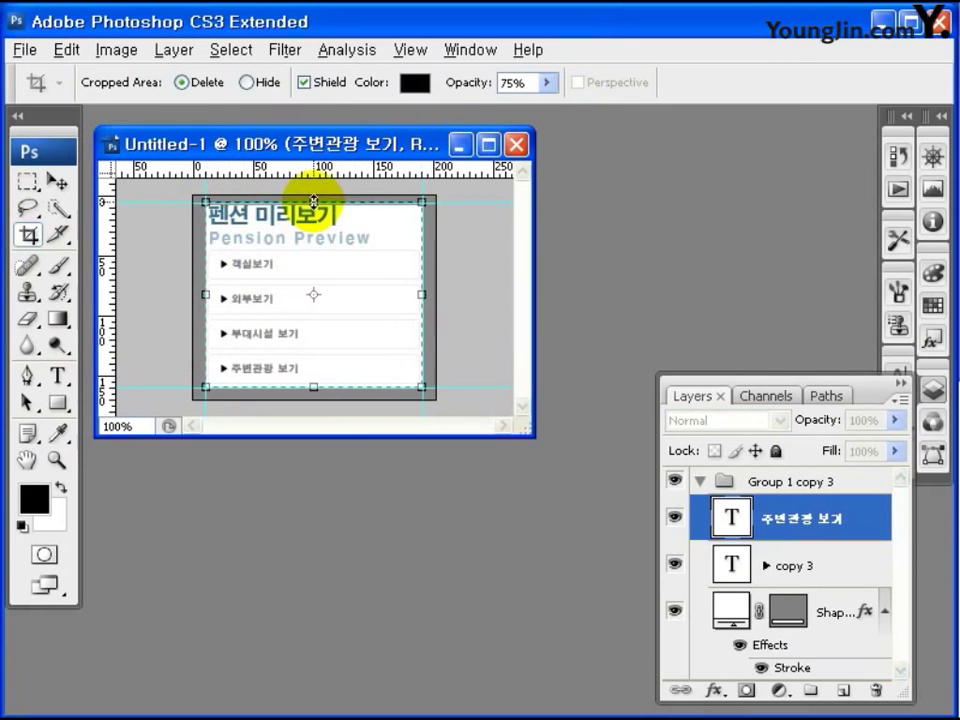
drag(313, 201, 316, 201)
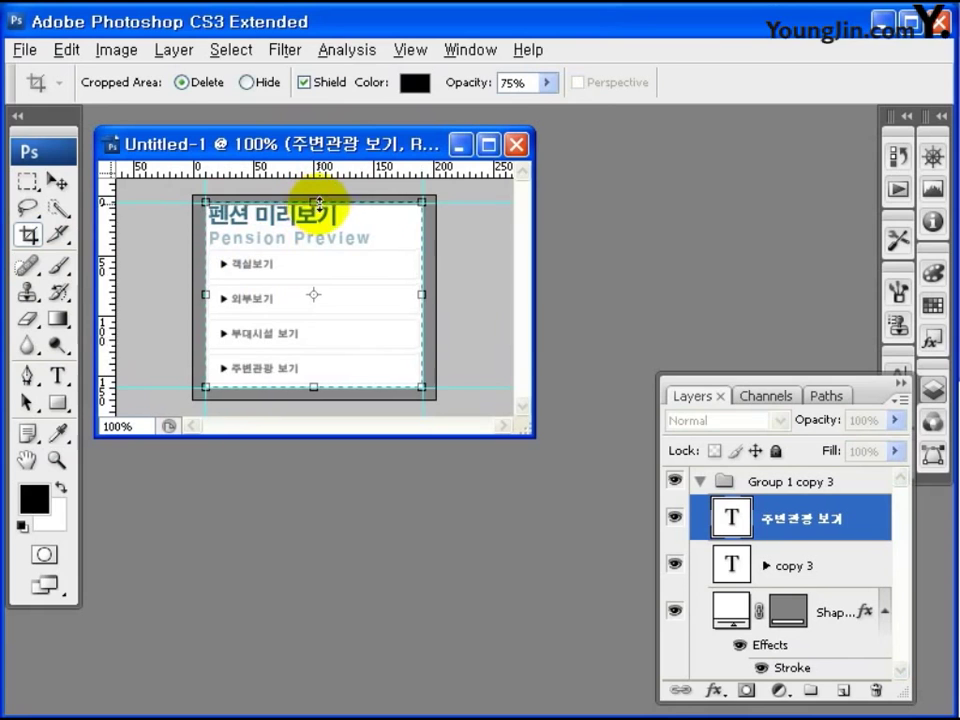
double_click(355, 316)
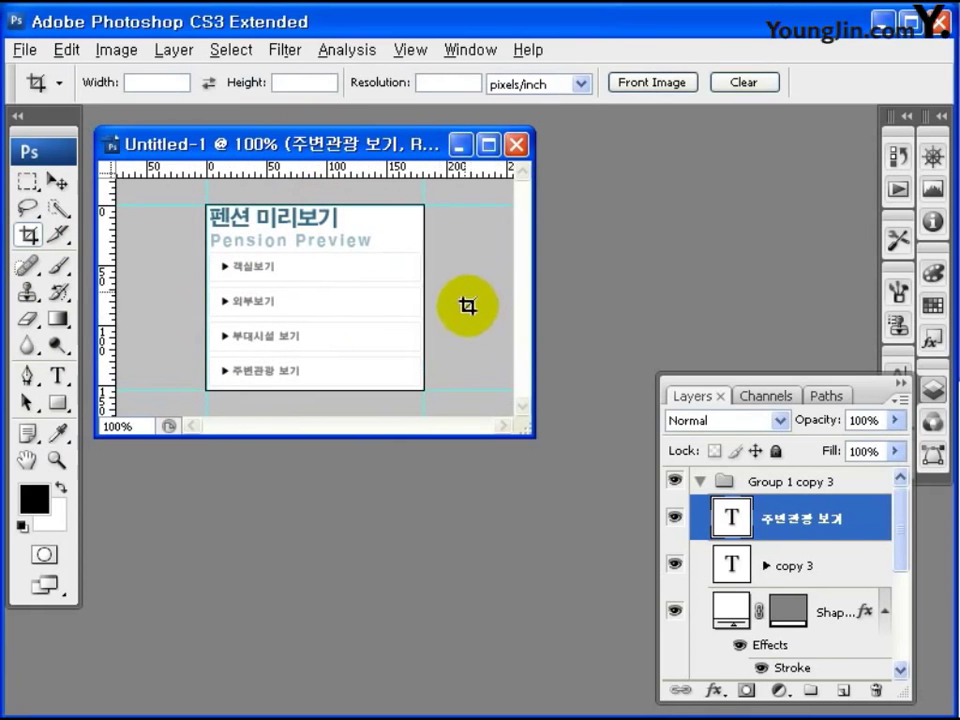
Step: Clear all existing guides and place four horizontal guides, one above each menu row
click(413, 49)
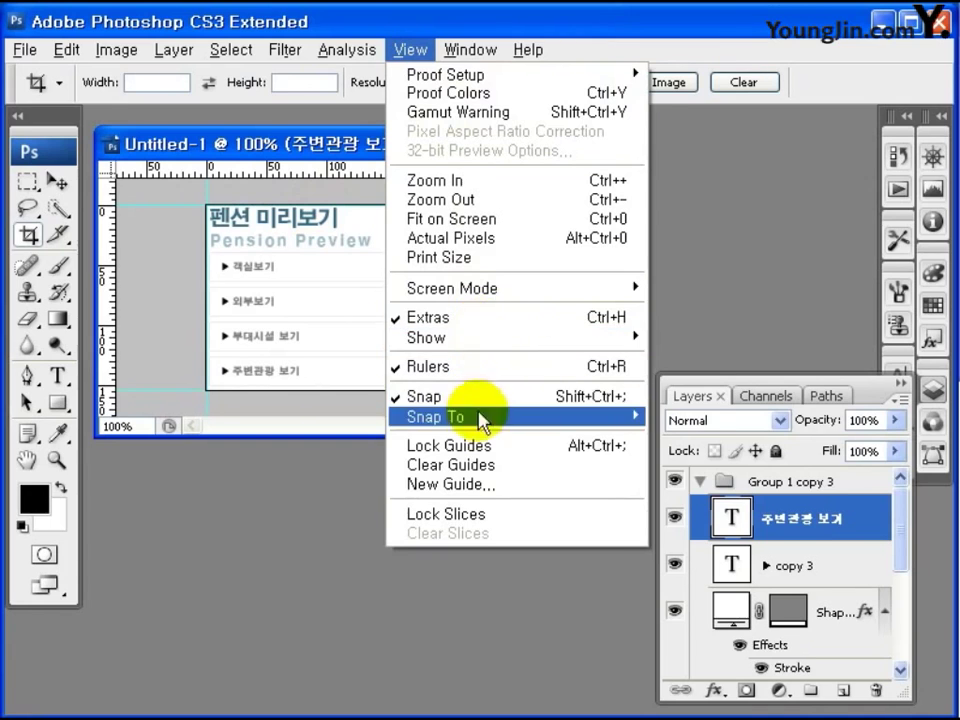
click(475, 466)
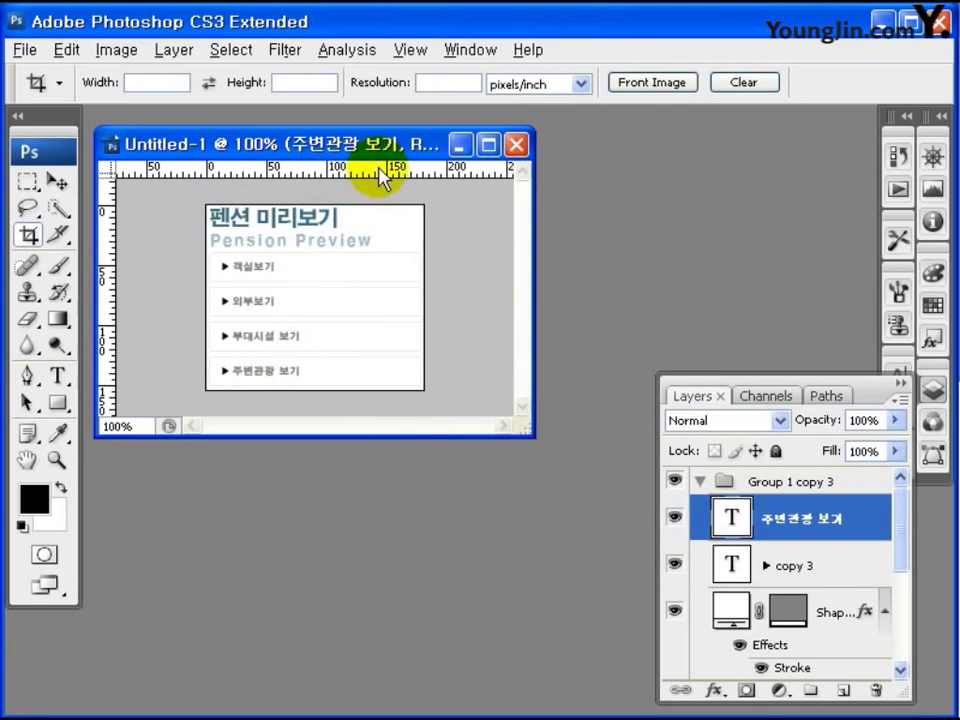
drag(380, 178, 394, 250)
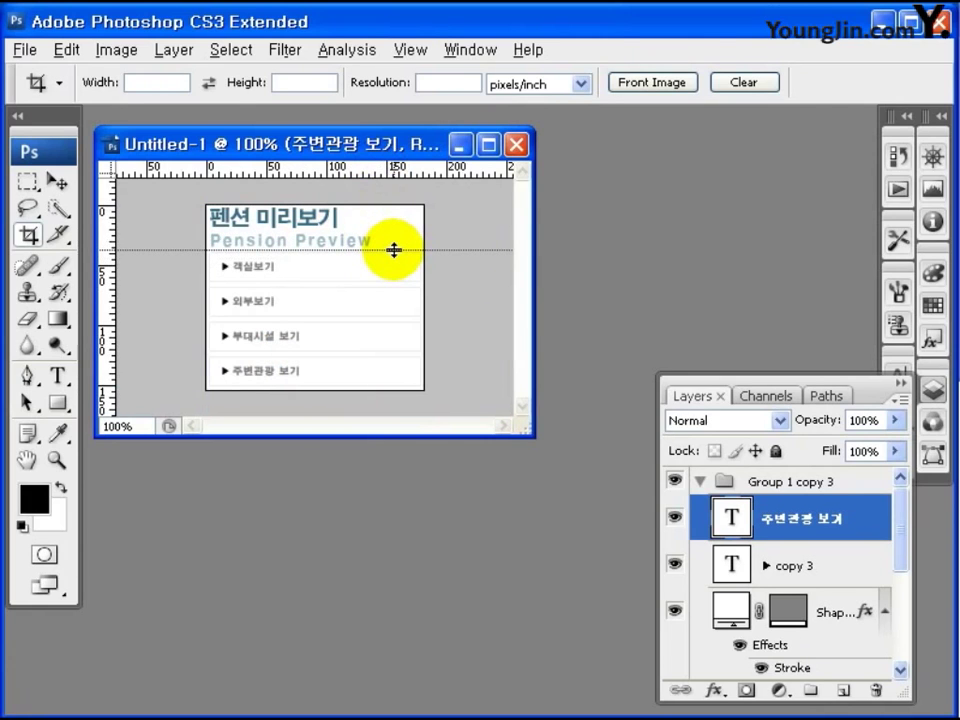
drag(394, 250, 396, 250)
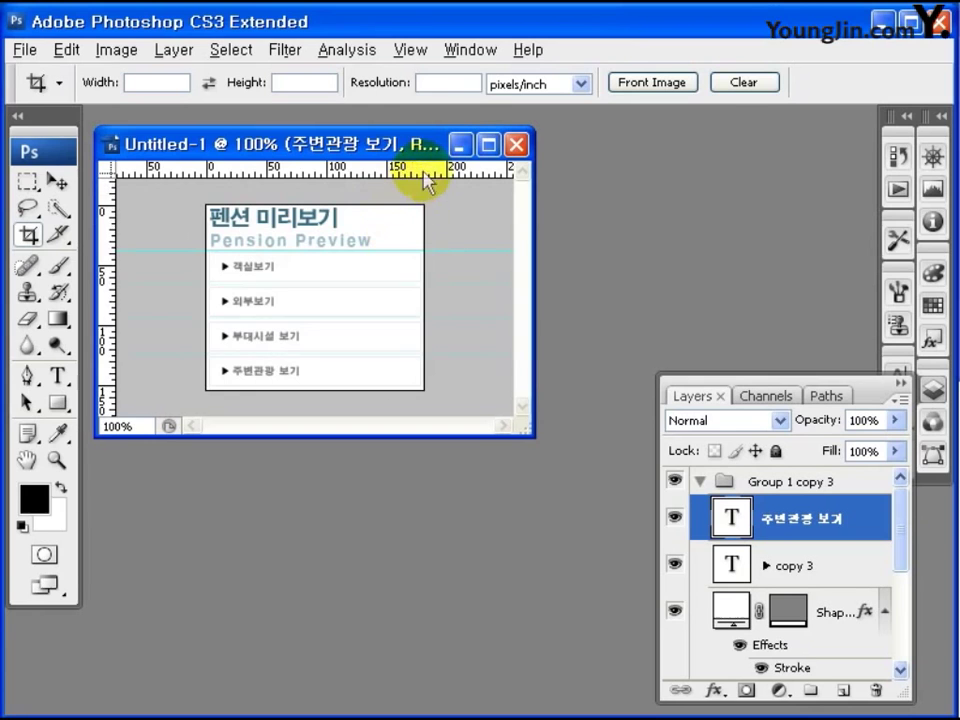
Step: Fine-tune the horizontal guides so that they run through the middle of the gaps between the menu rows
key(z)
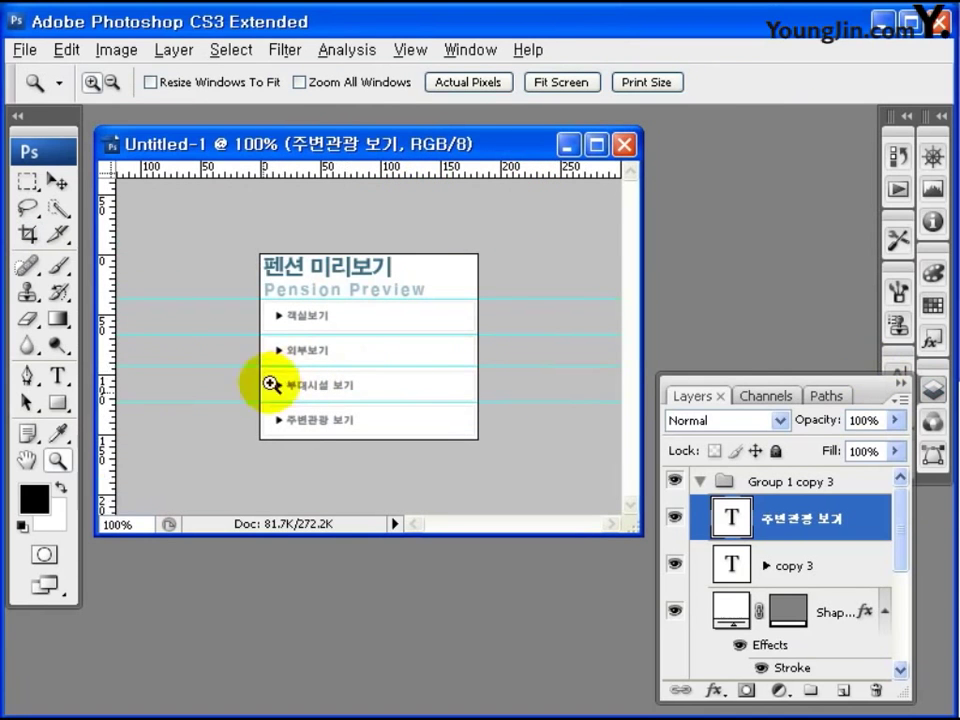
drag(272, 270, 349, 347)
key(v)
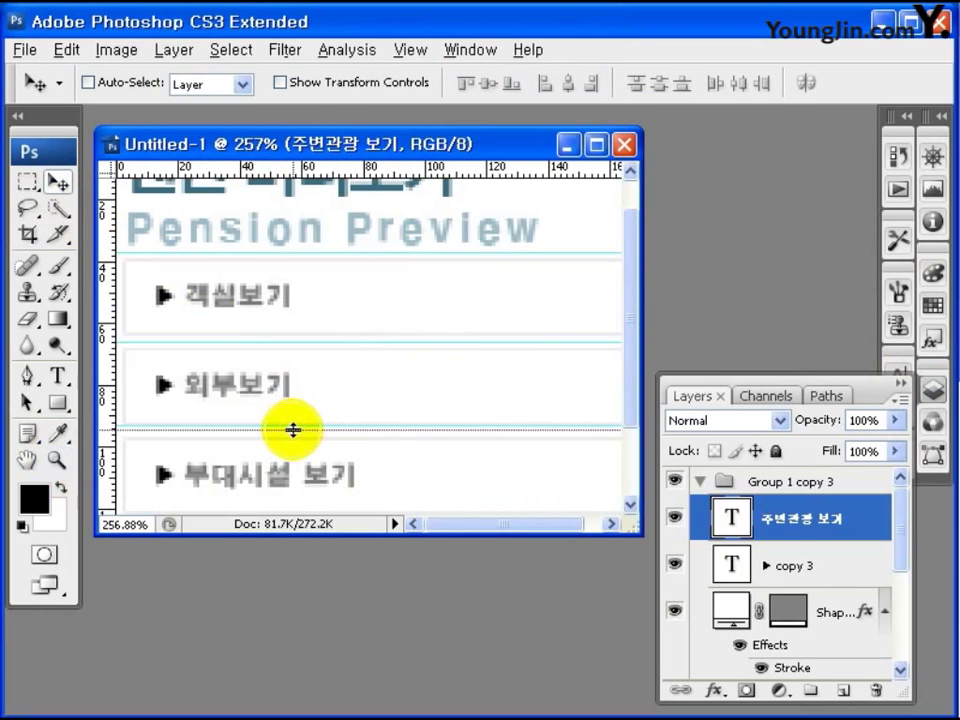
drag(293, 430, 296, 429)
scroll(336, 454, down, 2)
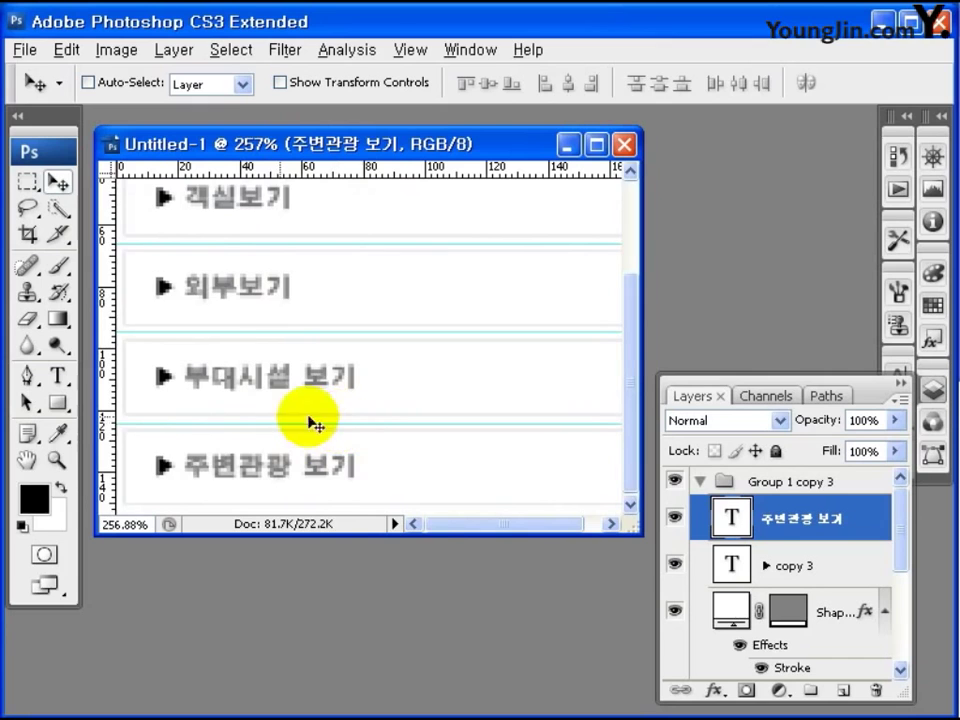
Step: Slice the menu graphic along its horizontal guides
double_click(57, 460)
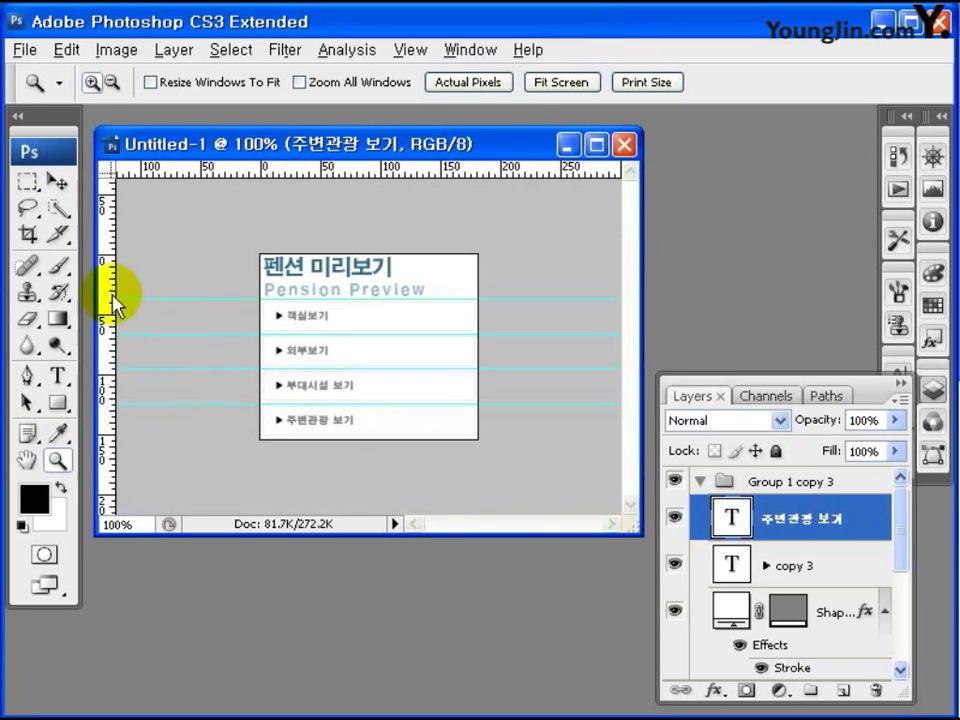
click(59, 237)
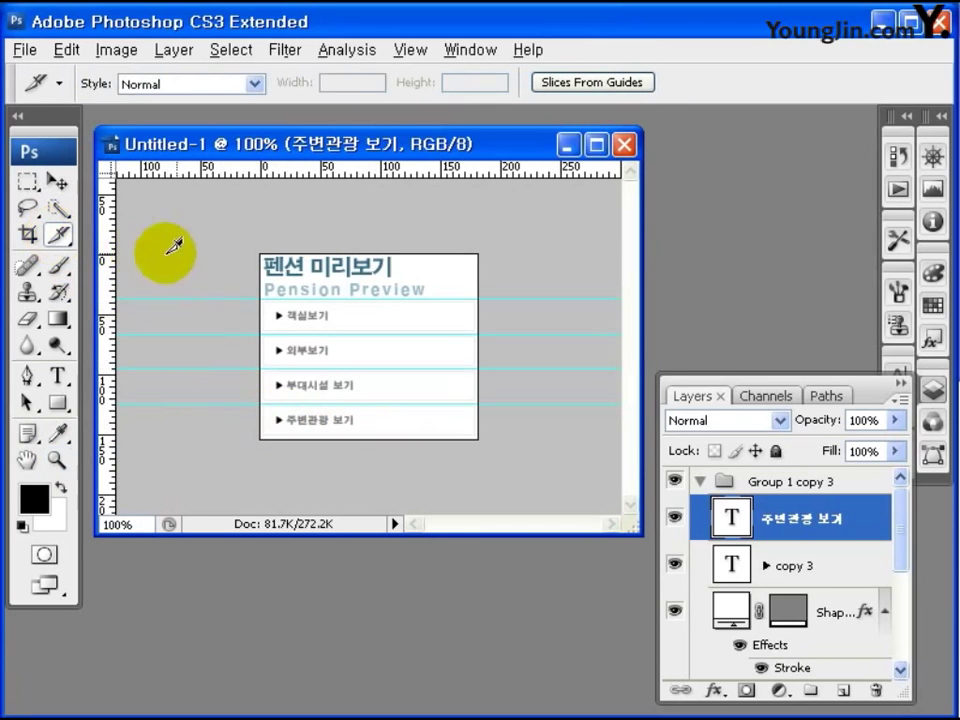
click(610, 85)
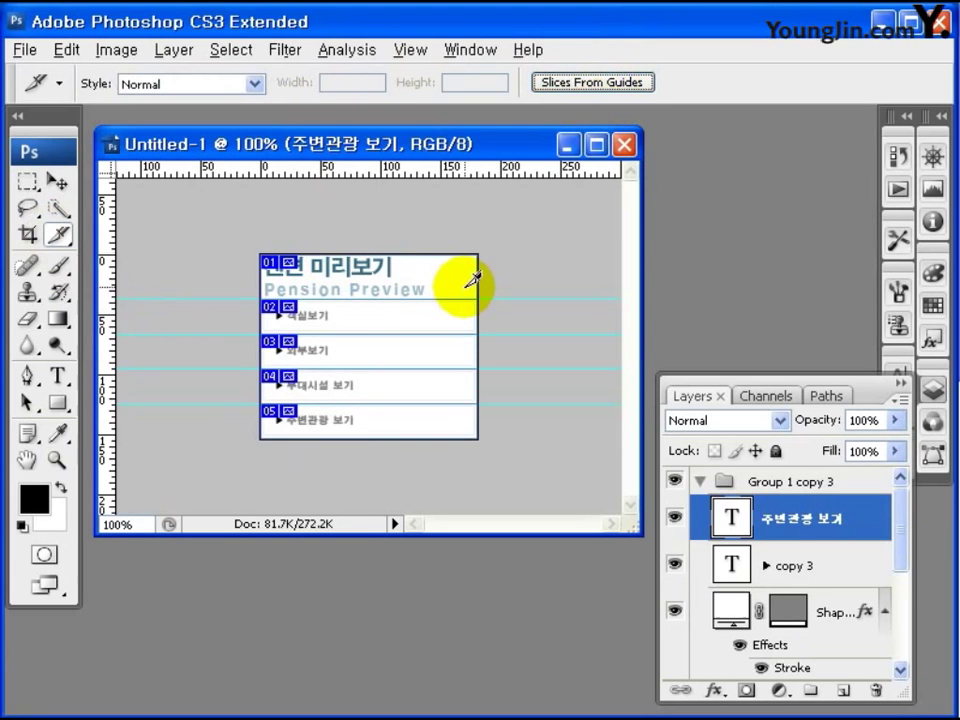
Step: Export all slices for the web with the GIF 128 Dithered preset into the images folder under the name "leftmenu"
click(24, 49)
click(156, 350)
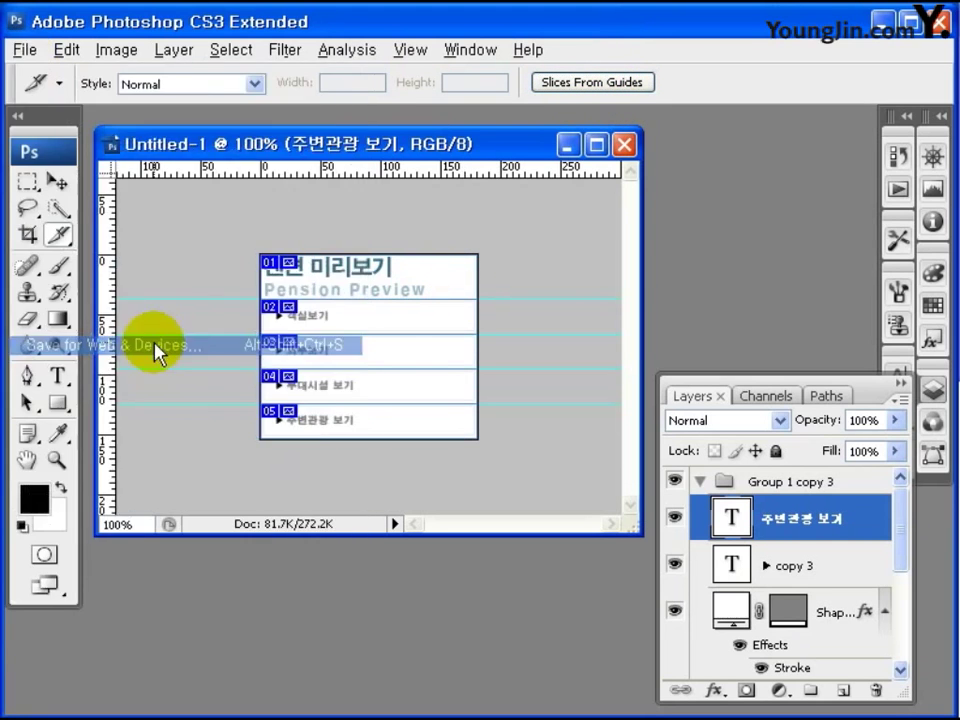
click(708, 171)
click(714, 189)
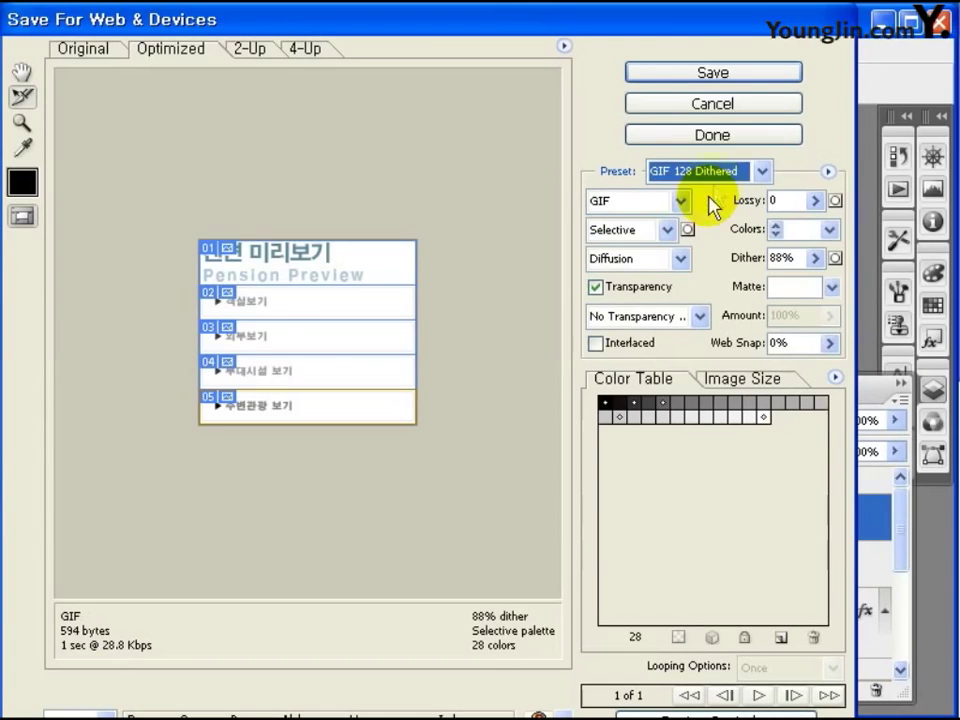
click(703, 74)
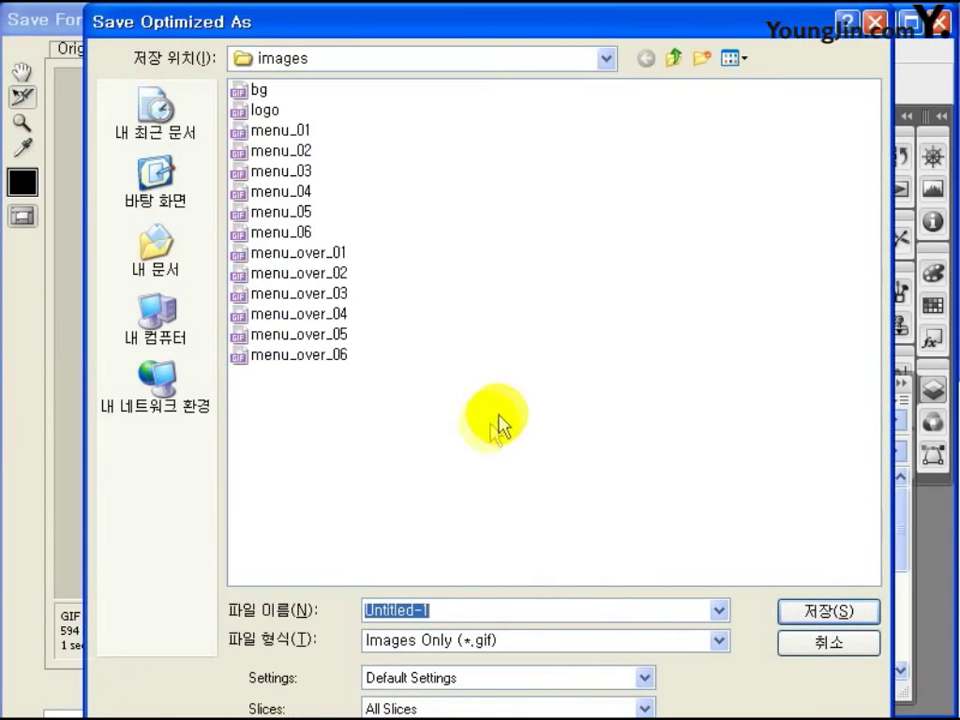
text(leftmenu)
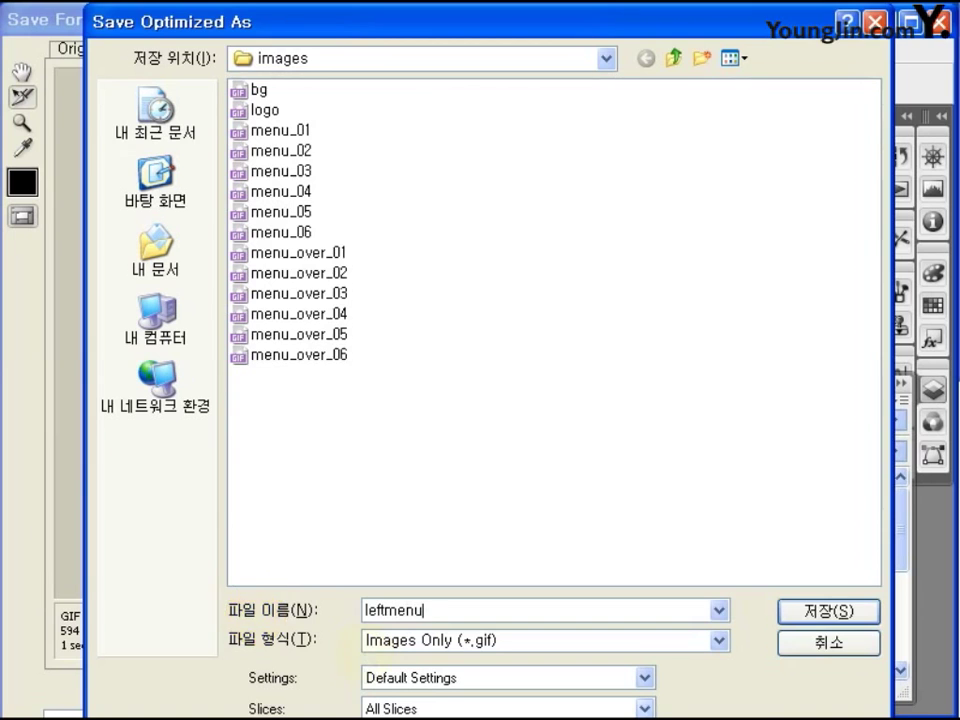
click(800, 613)
click(616, 441)
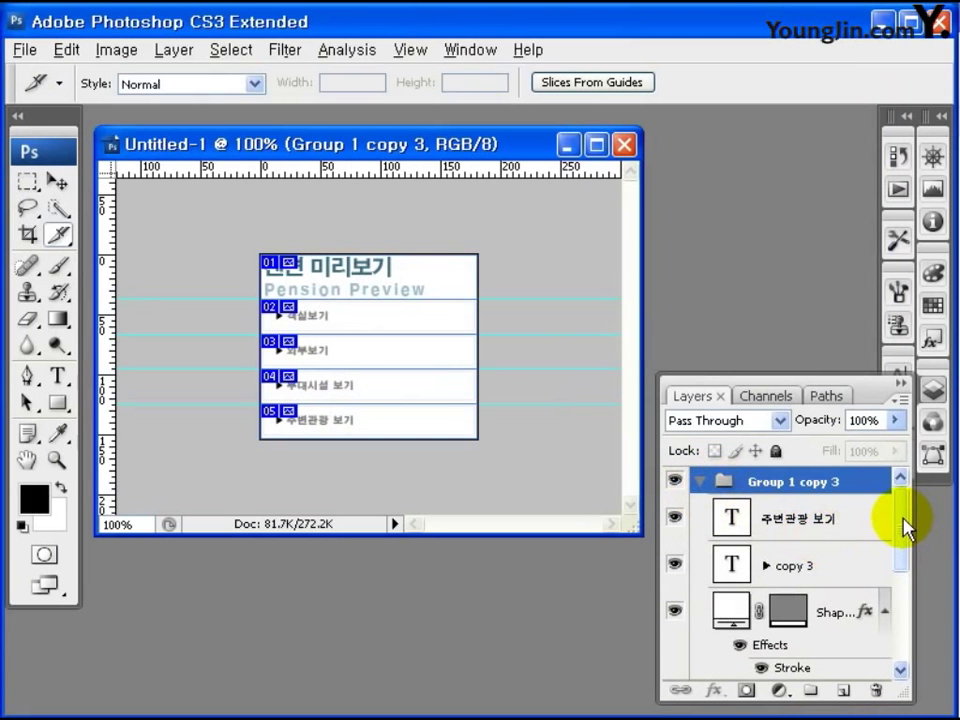
Step: Change the fill colour of the "객실보기" row's rectangle shape to #638ea5
drag(903, 527, 857, 575)
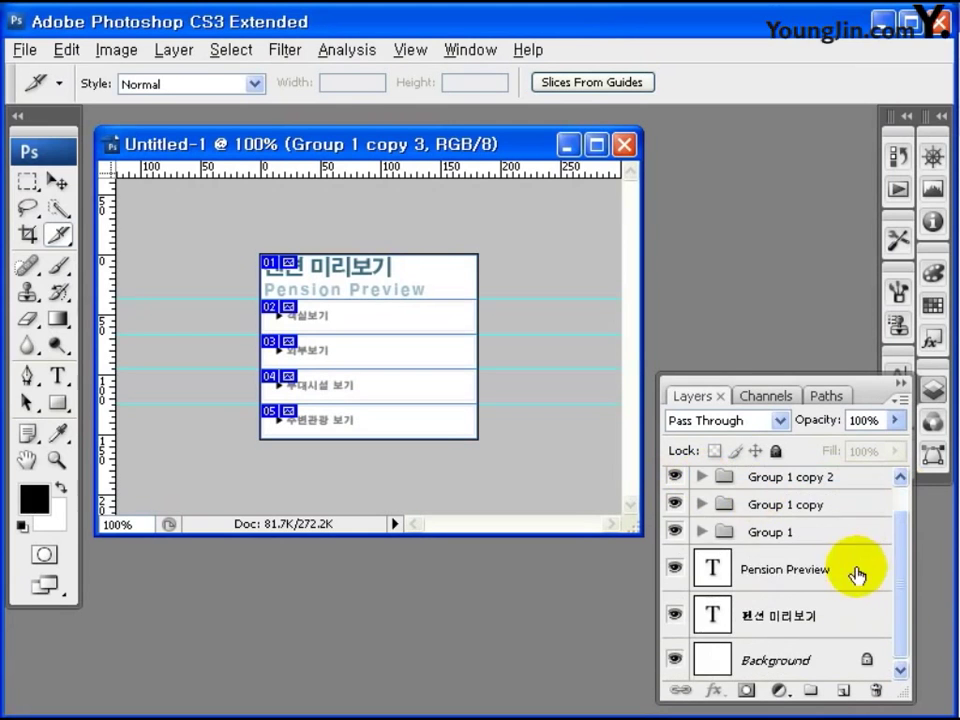
click(703, 532)
scroll(833, 582, down, 1)
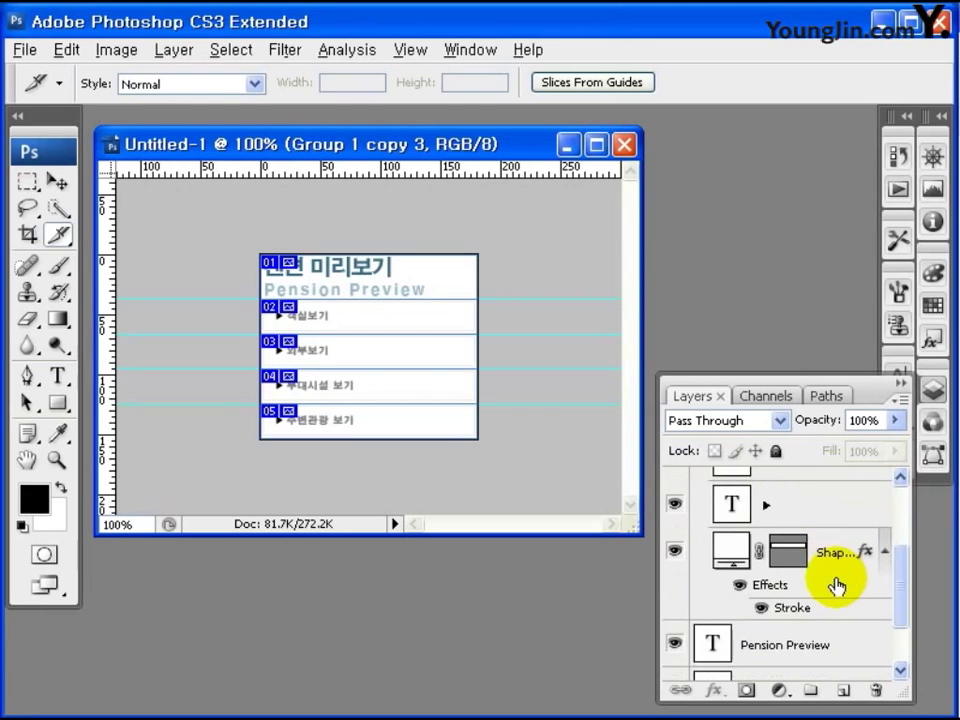
click(824, 563)
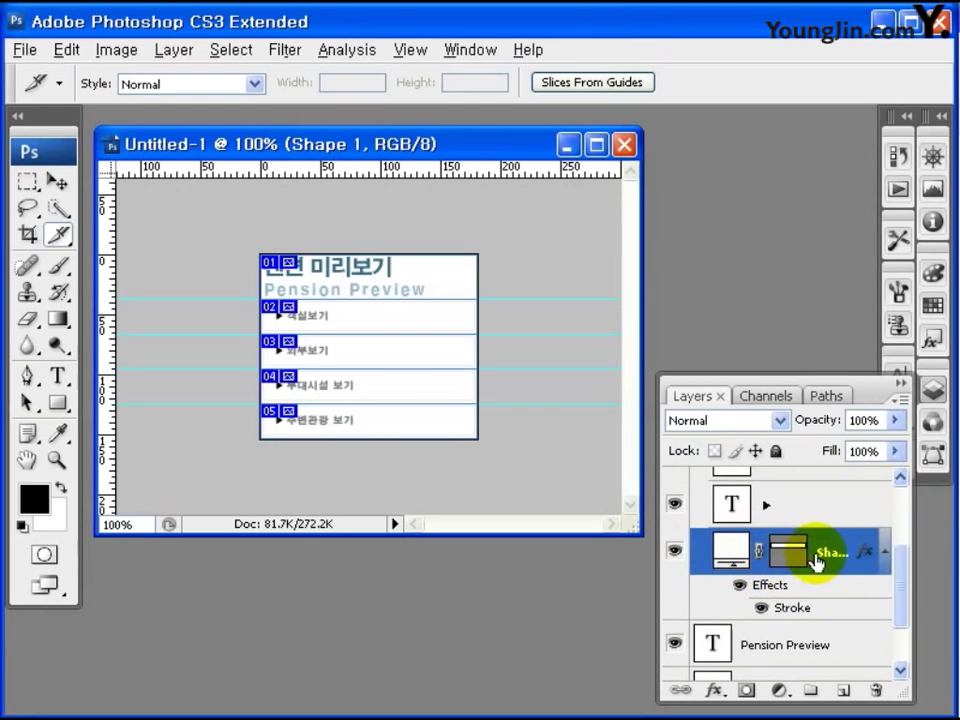
double_click(735, 552)
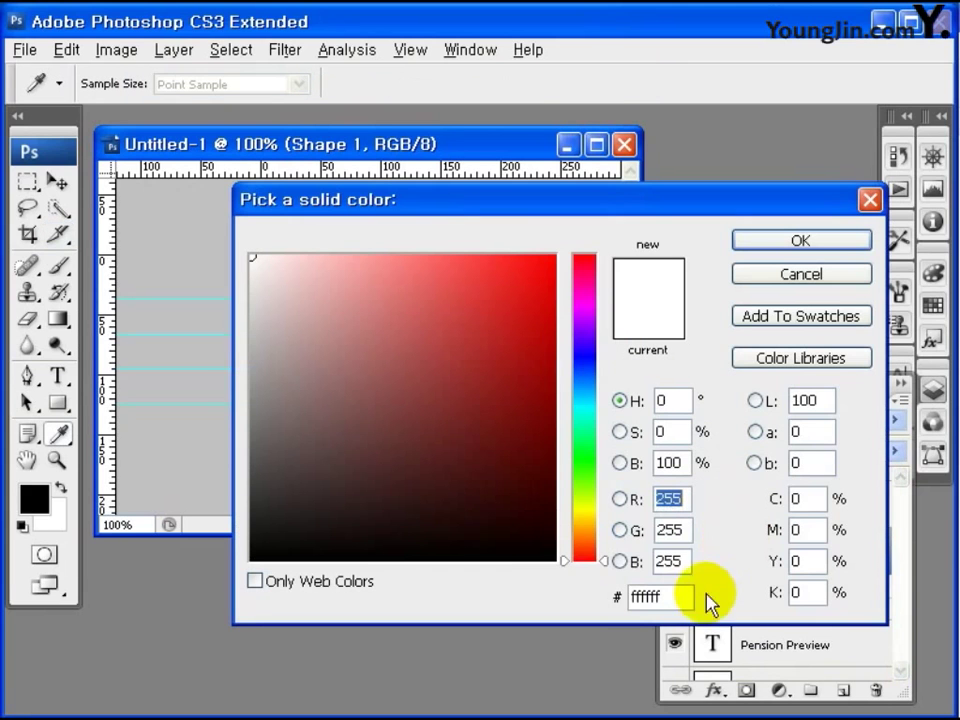
double_click(655, 596)
text(638)
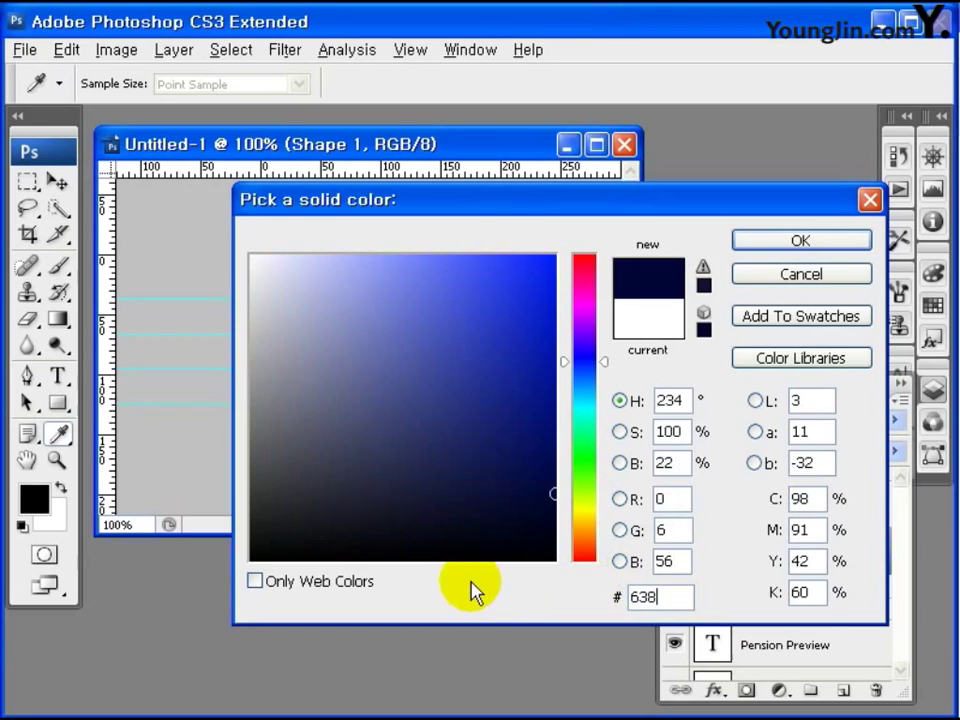
text(ea5)
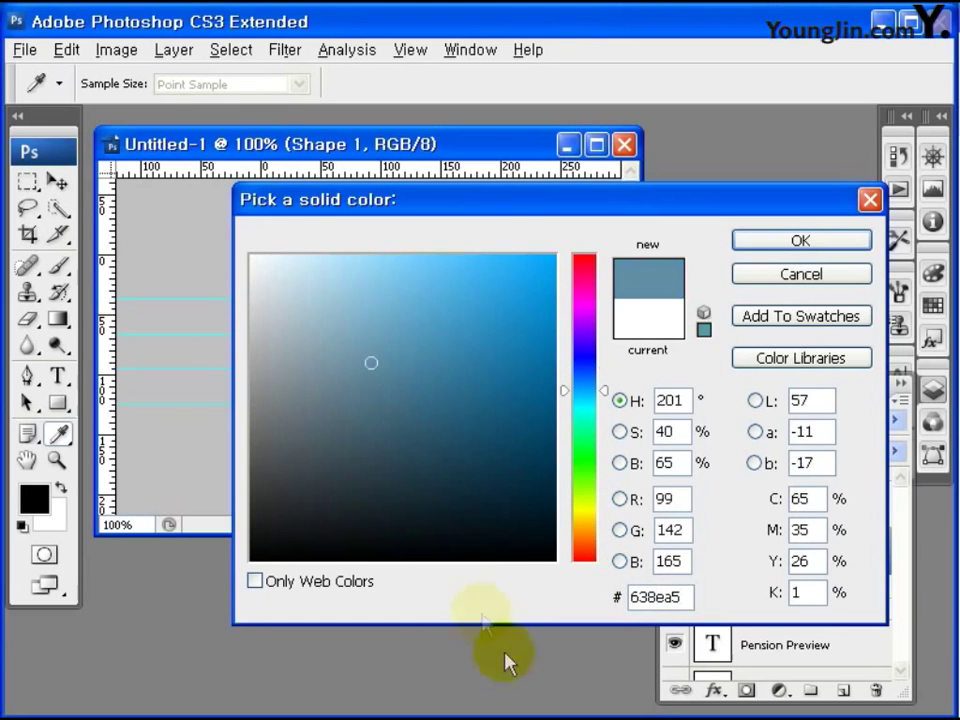
click(858, 242)
Step: Set the "객실보기" label's text colour to white (#ffffff)
scroll(898, 575, up, 2)
click(805, 548)
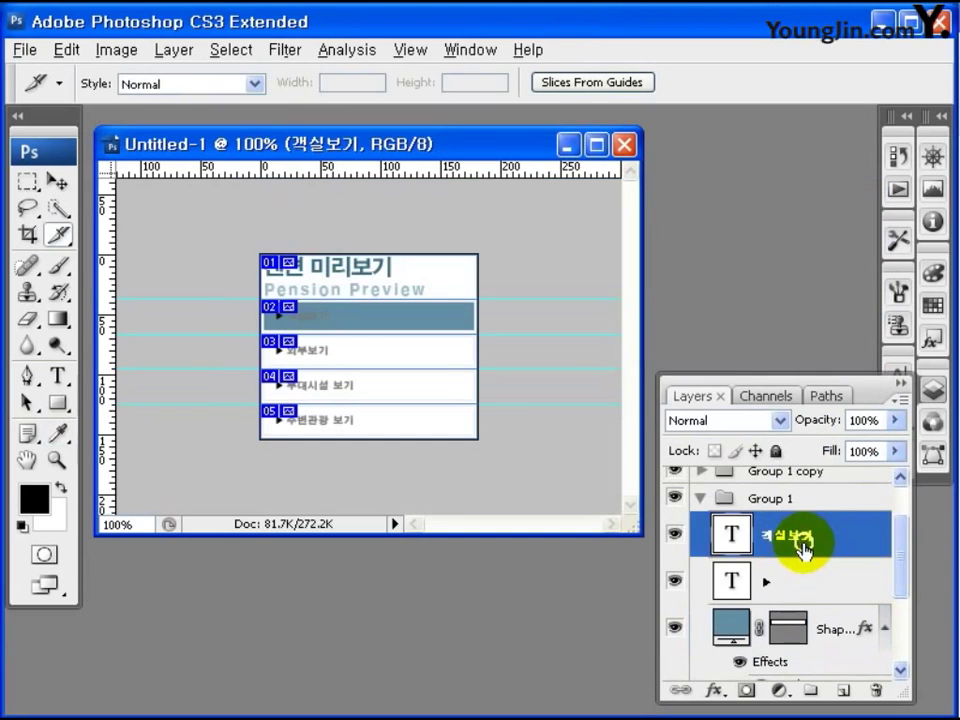
click(900, 375)
click(814, 529)
click(197, 249)
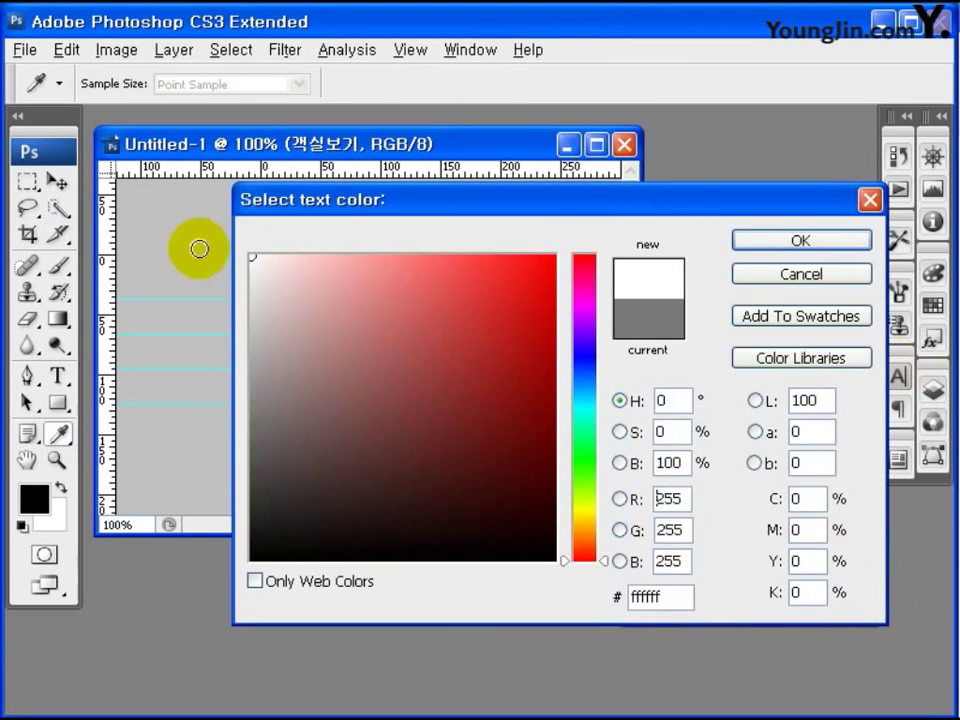
click(784, 264)
Step: Fill the rectangles of the "외부보기", "부대시설 보기" and "주변관광 보기" rows with #638ea5 and make their labels white
key(F7)
click(729, 561)
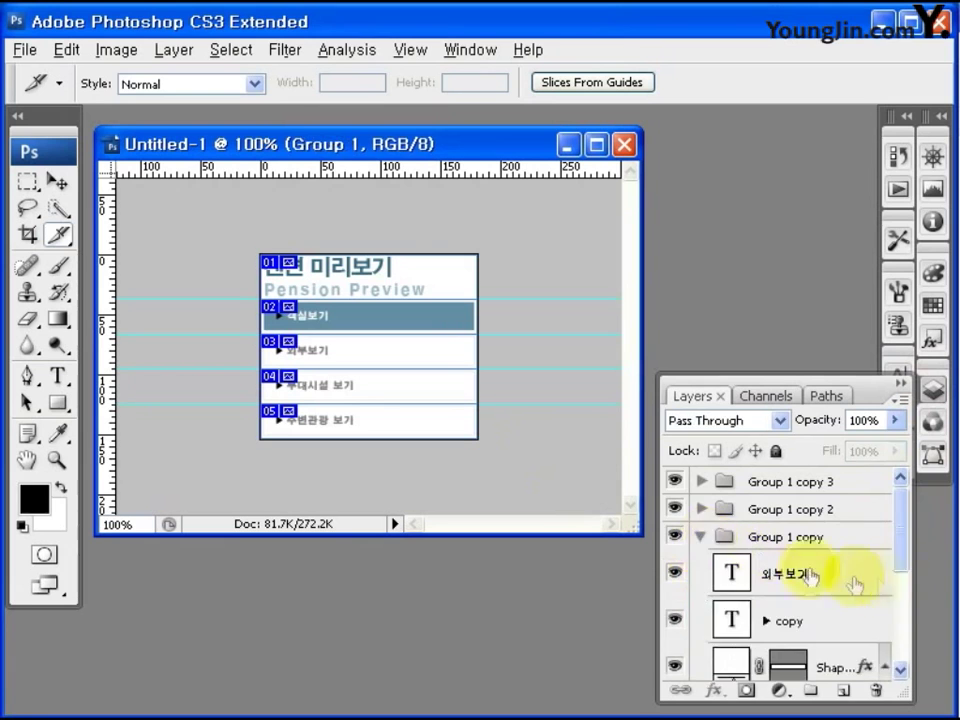
scroll(760, 600, down, 1)
click(725, 620)
double_click(733, 610)
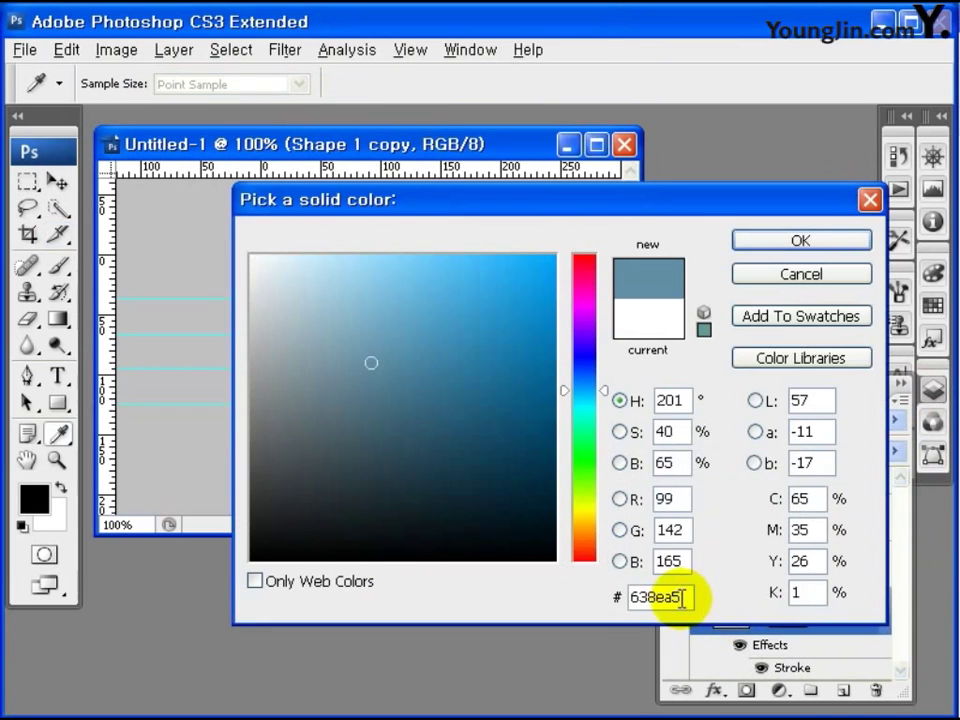
double_click(683, 597)
key(Return)
click(805, 522)
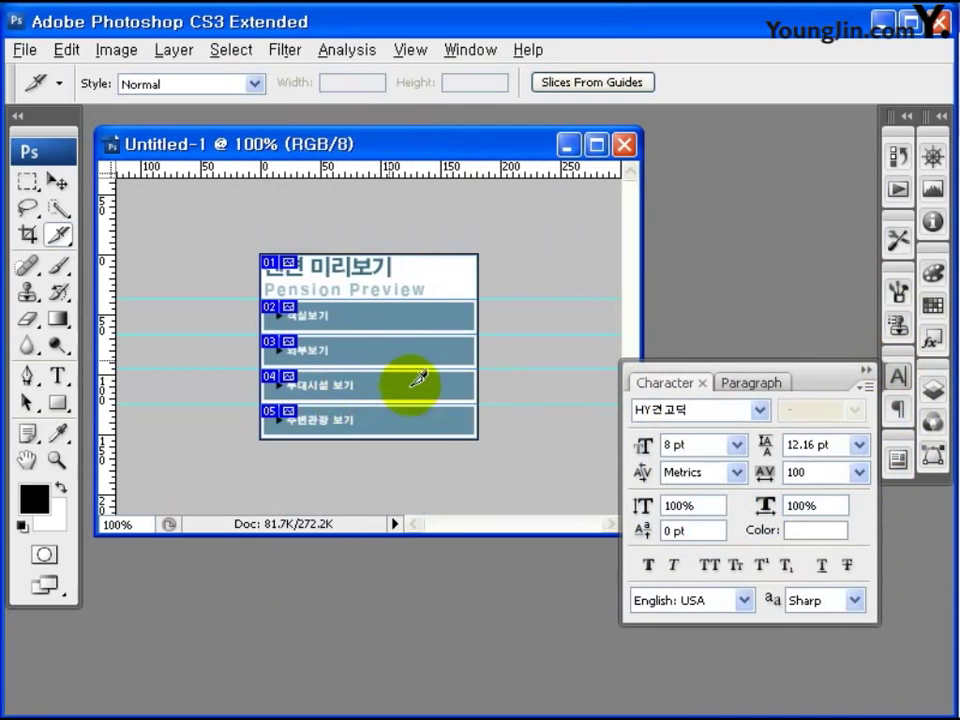
Step: Export all slices of the blue menu version for the web as GIF images named "leftmenu_over" in the images folder
click(38, 56)
click(88, 345)
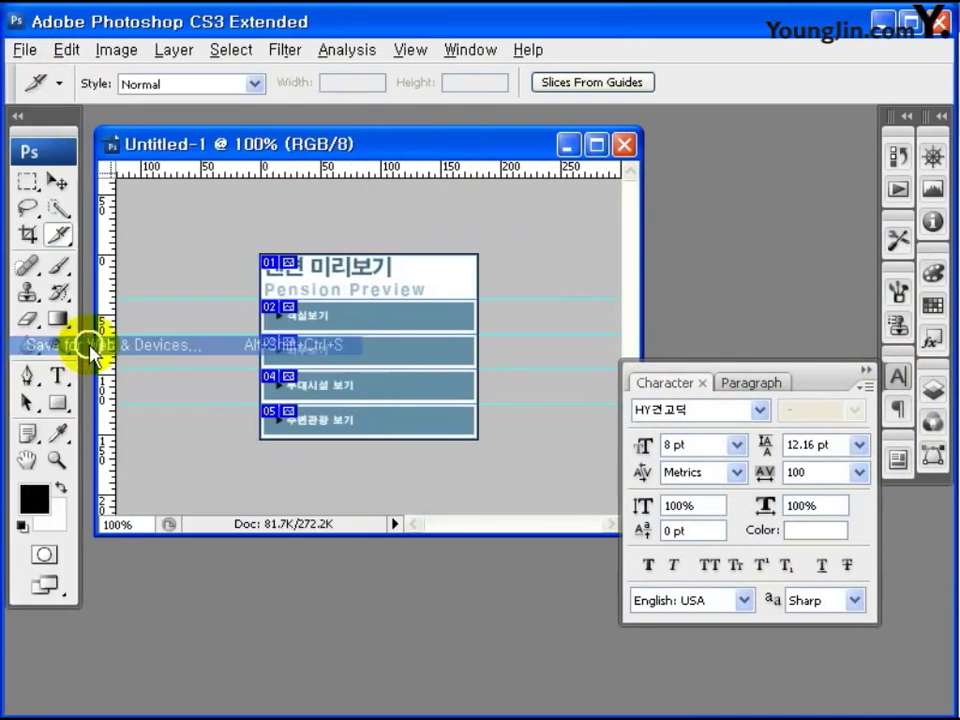
click(715, 72)
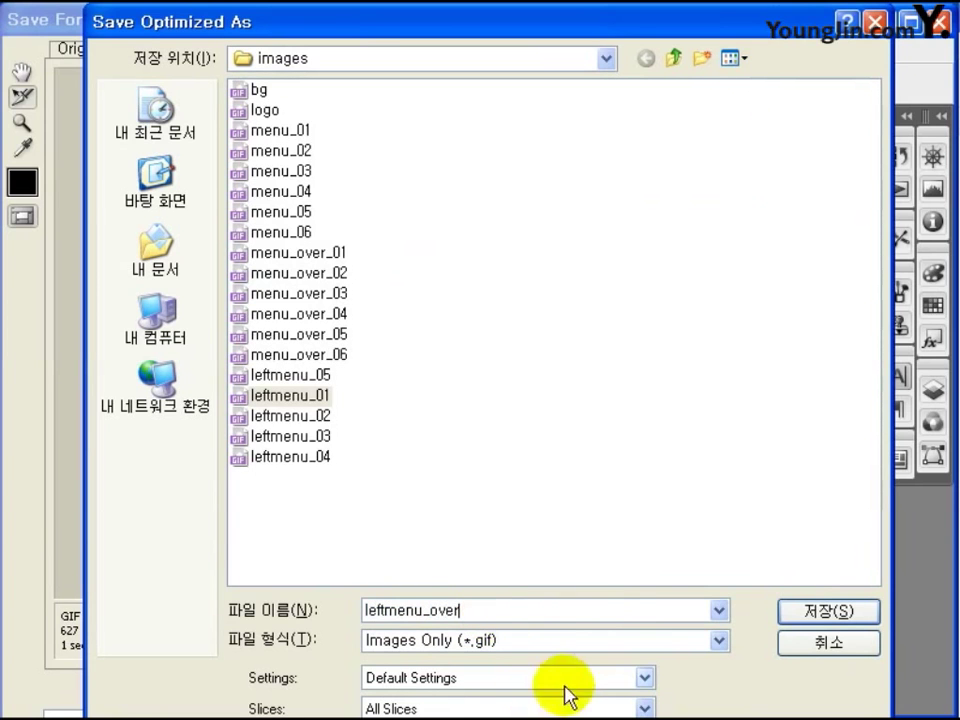
click(820, 612)
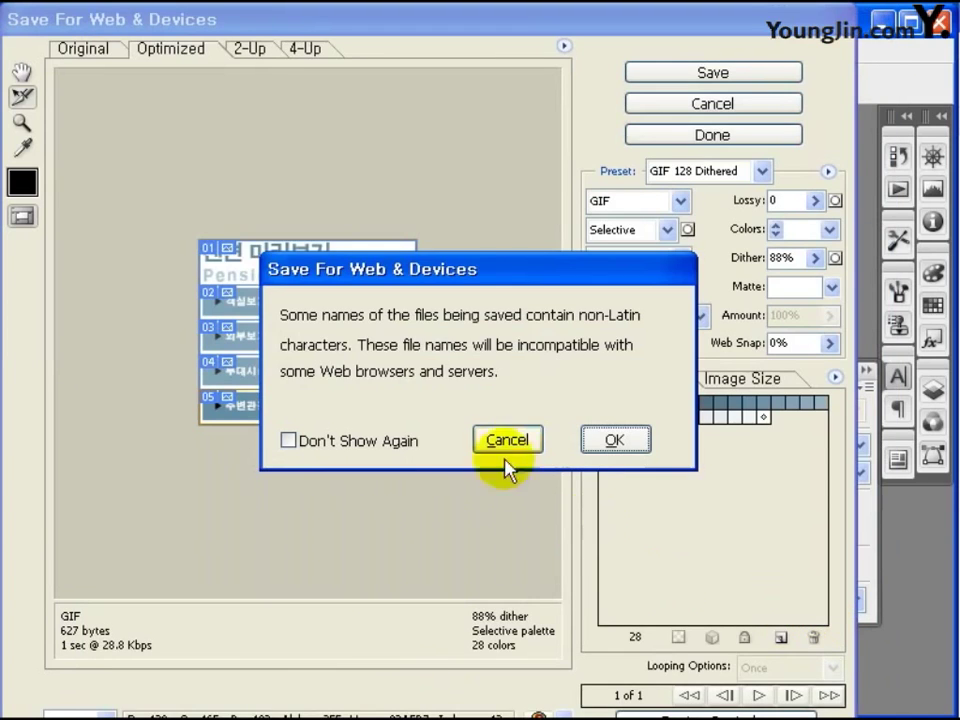
click(615, 440)
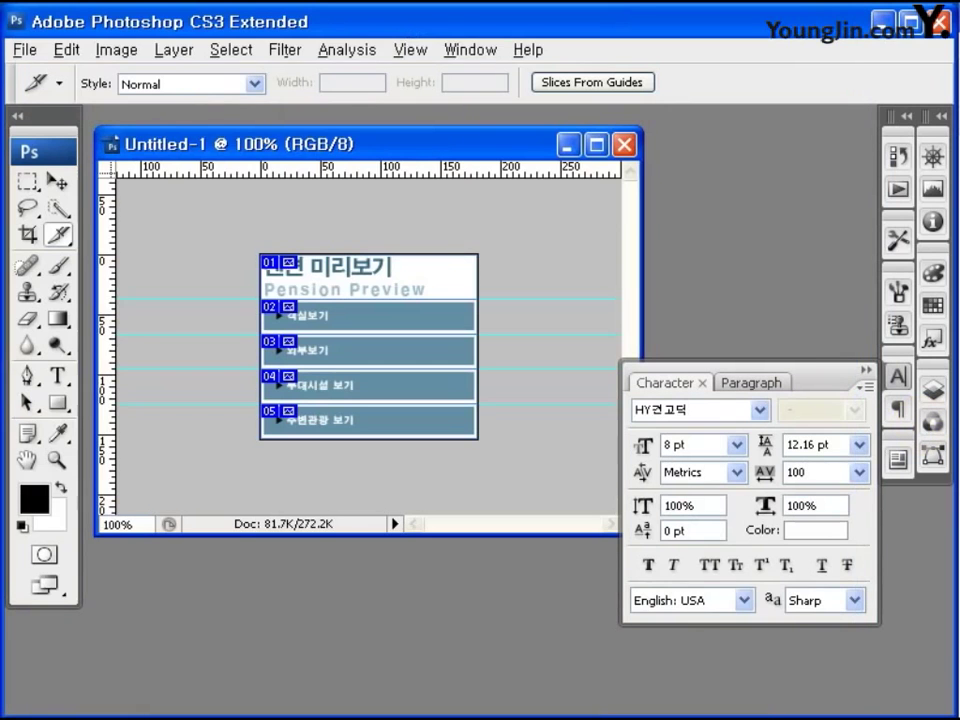
Step: Close the menu document without saving its changes and collapse the character settings
click(624, 145)
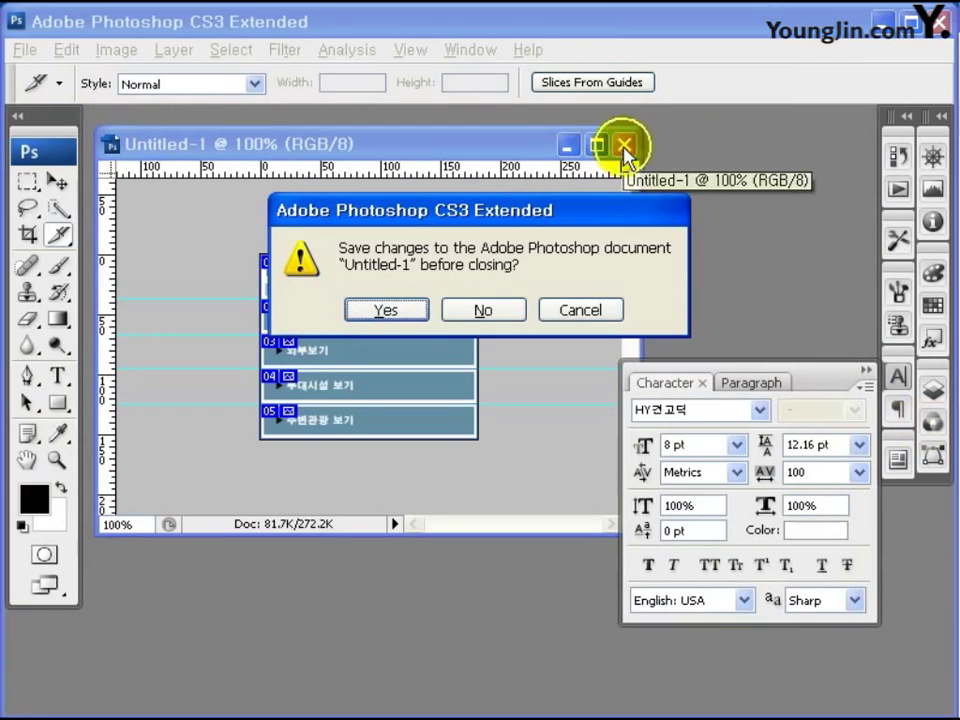
click(483, 312)
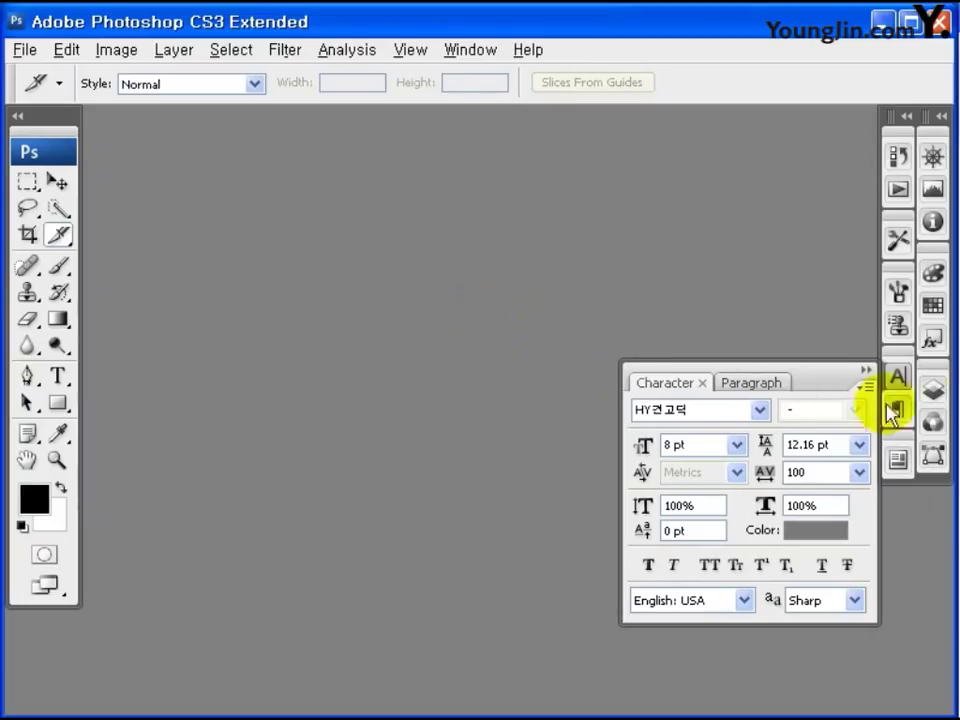
click(867, 372)
Step: Create a new white RGB document 100 pixels wide and 24 pixels high at 72 pixels/inch
key(ctrl+n)
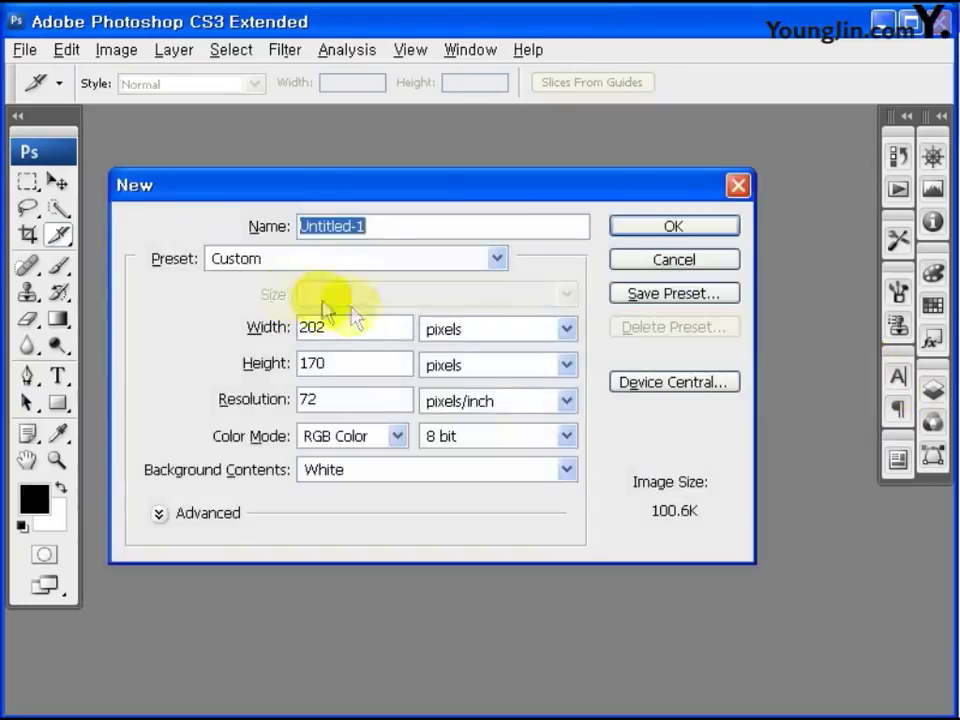
text(100)
double_click(347, 364)
text(24)
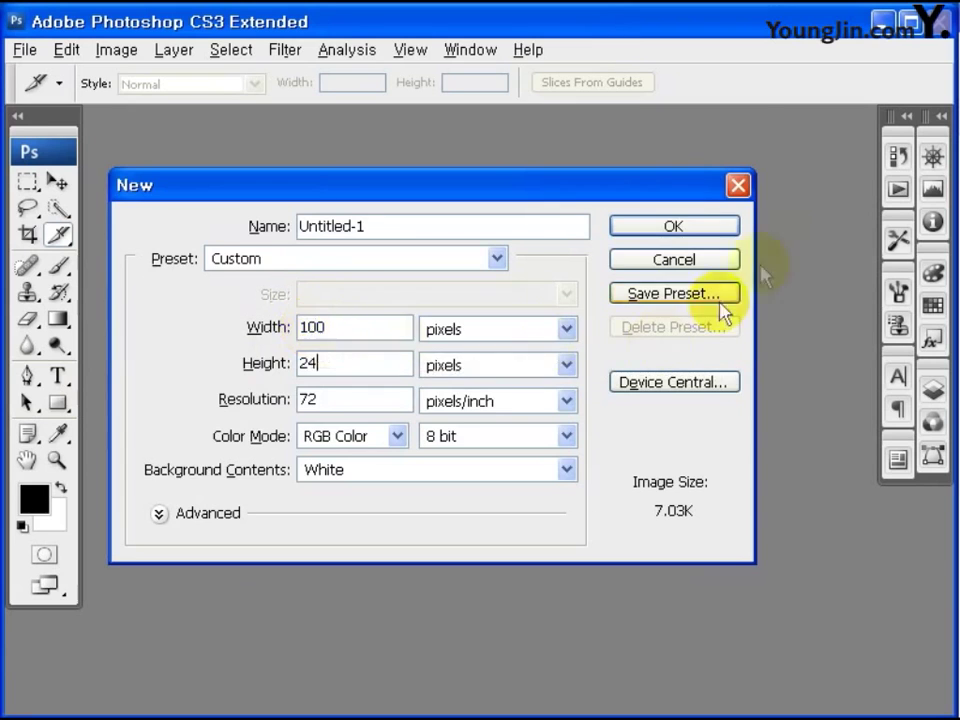
click(670, 224)
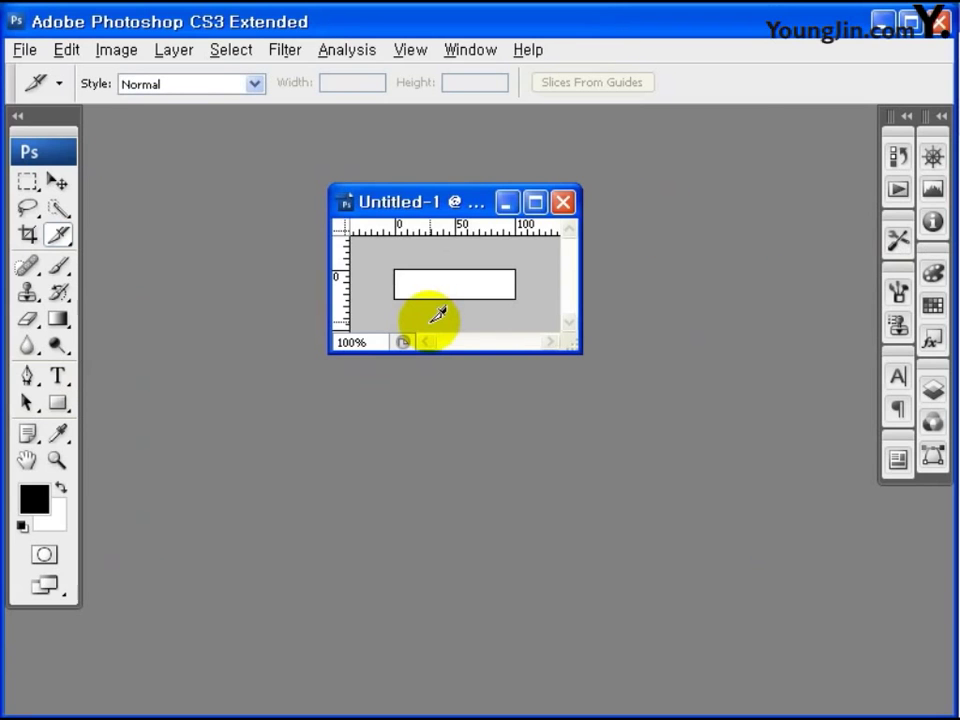
Step: Set the foreground colour to bright green #9fff39
click(38, 497)
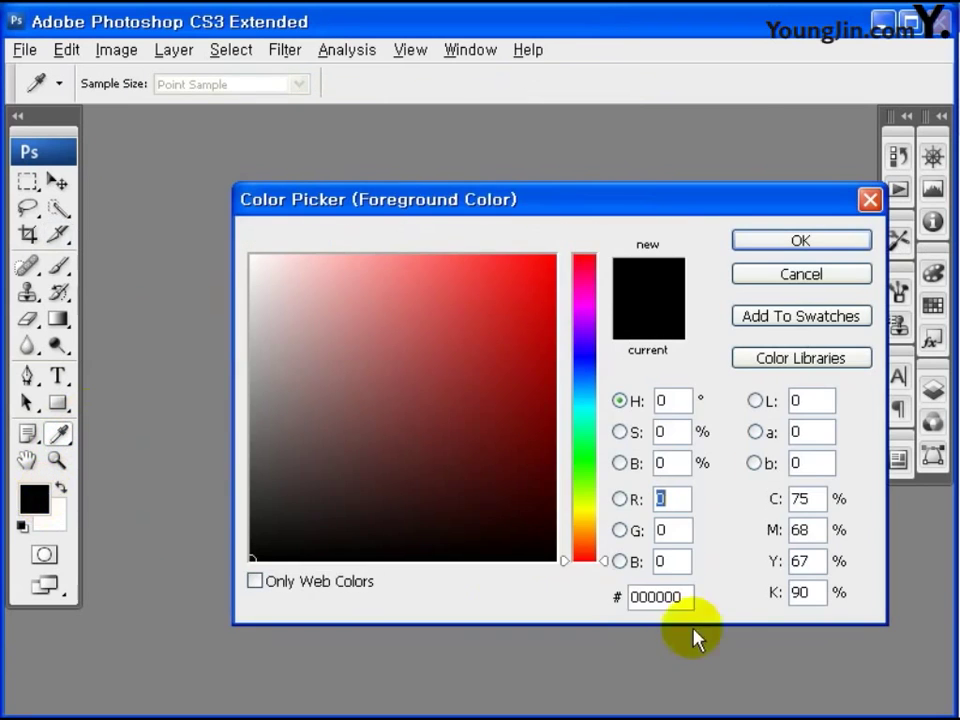
click(652, 598)
text(9fff)
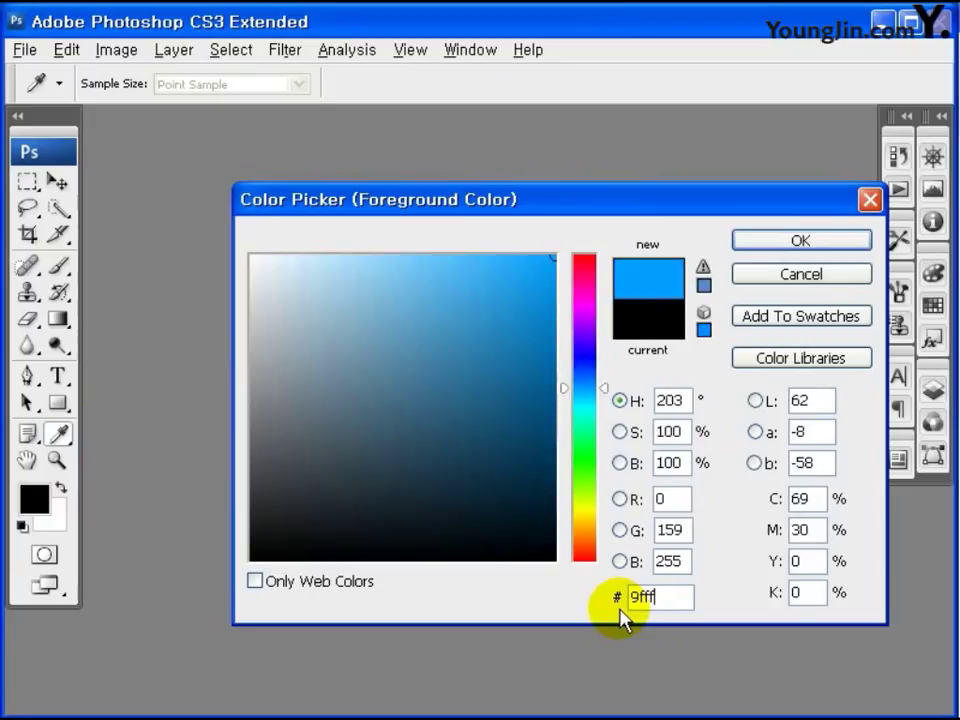
text(39)
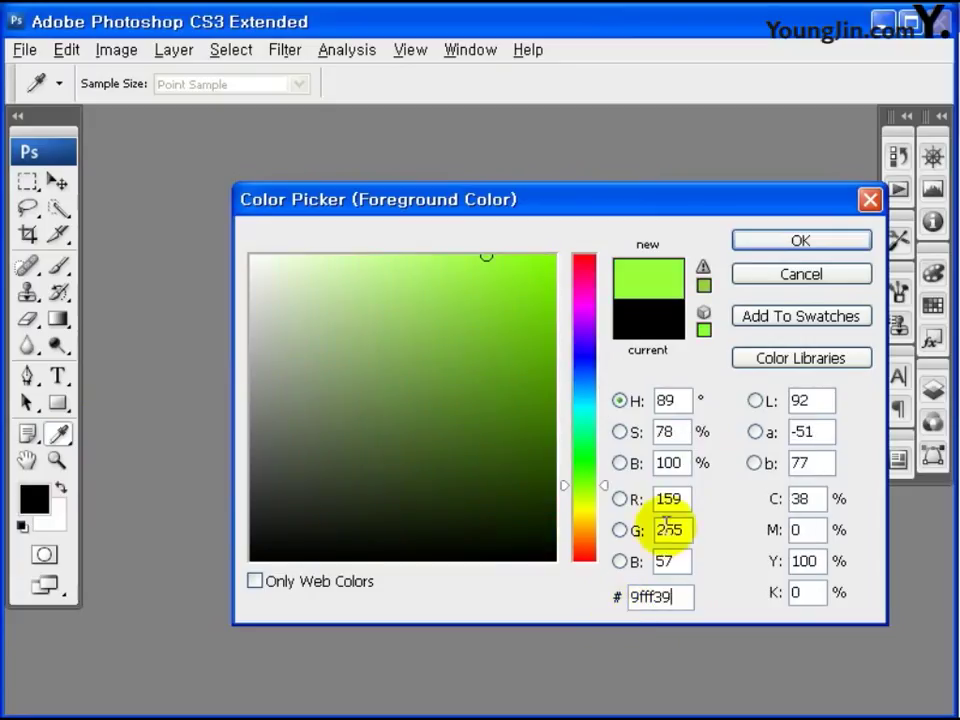
click(837, 242)
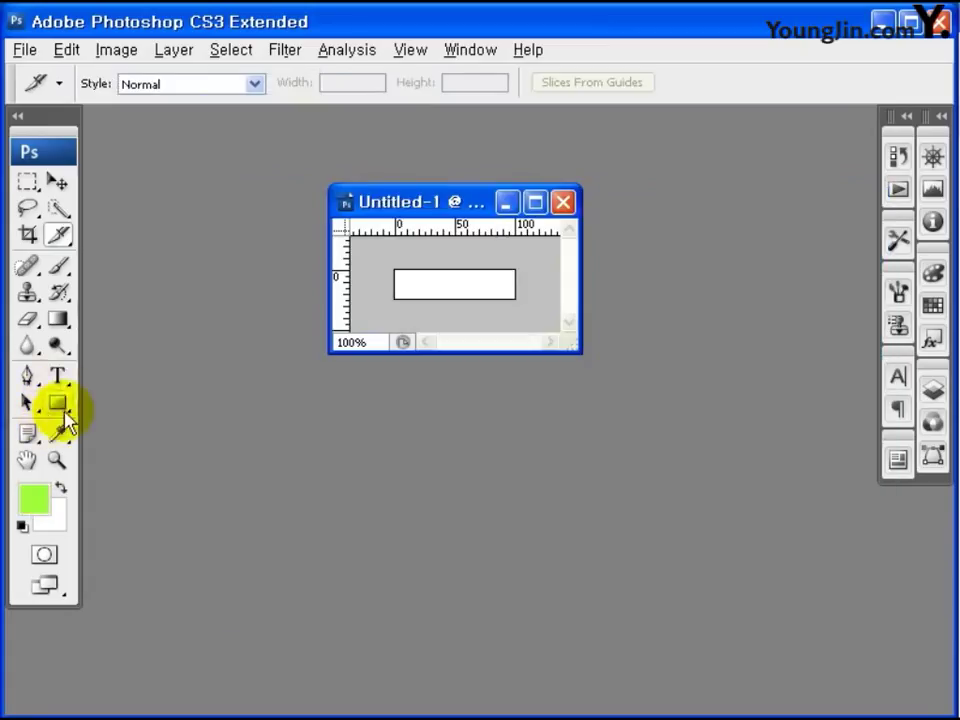
Step: Replace the Custom Shape tool's shapes with the All set and enlarge the shape picker
click(64, 412)
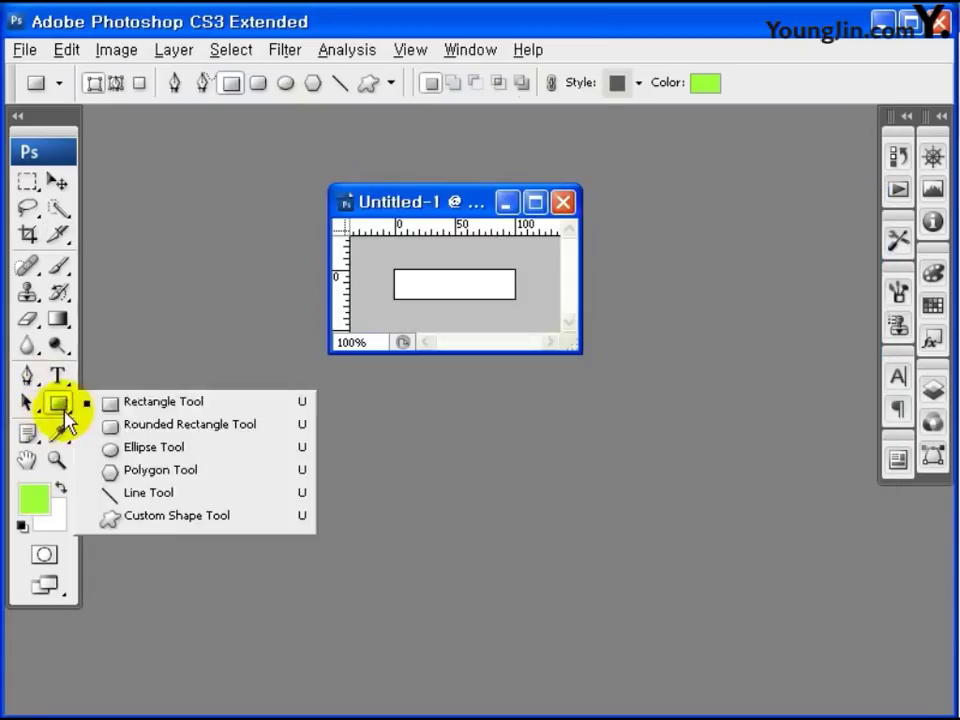
click(170, 530)
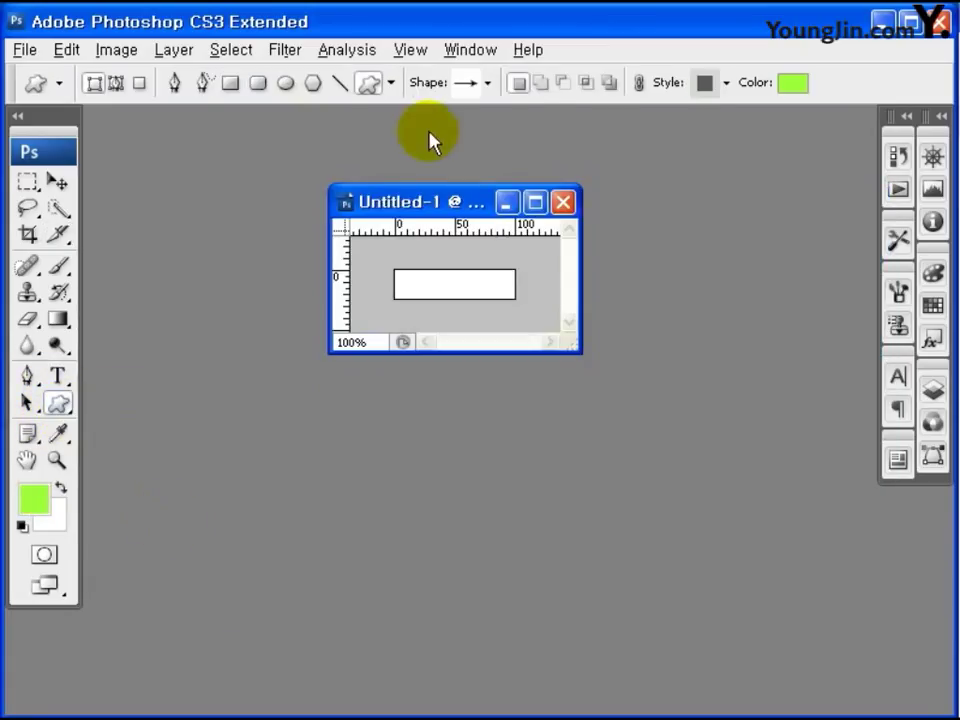
click(488, 84)
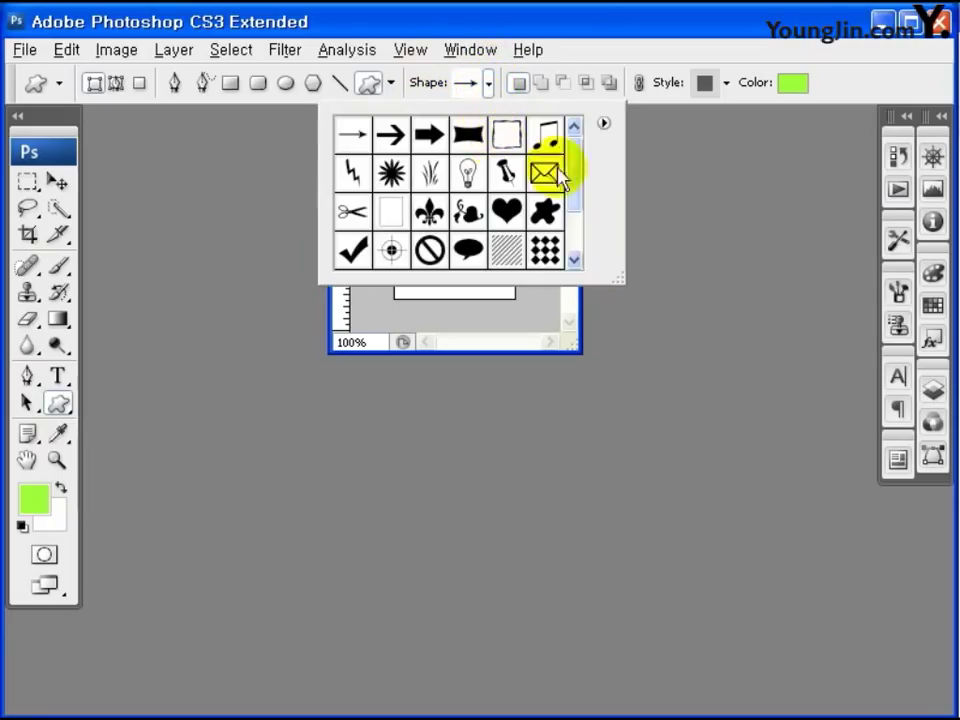
click(604, 123)
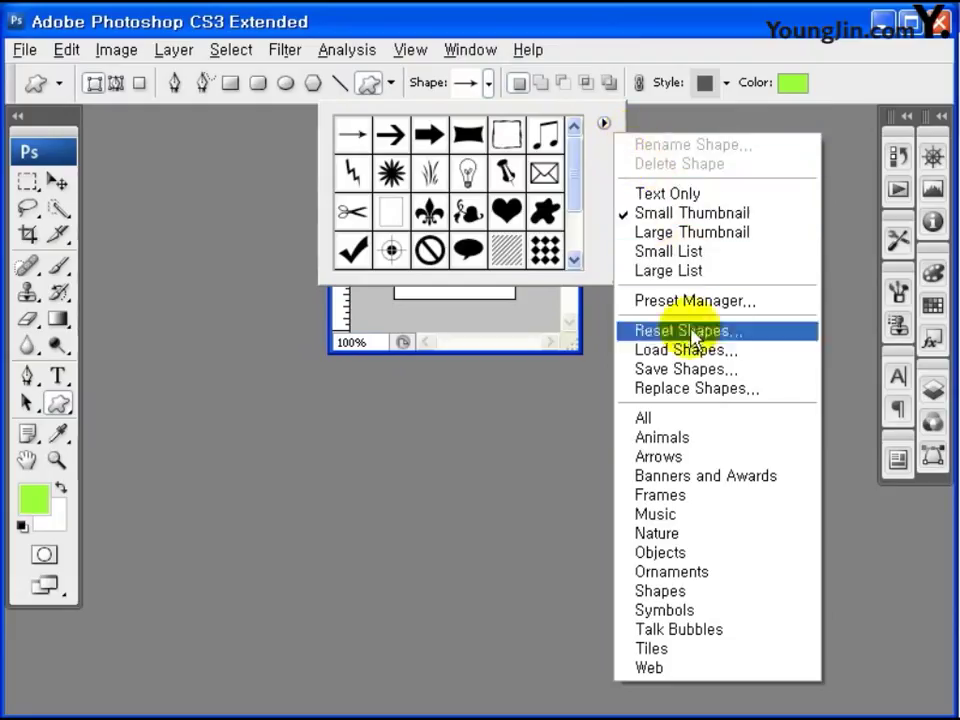
click(645, 418)
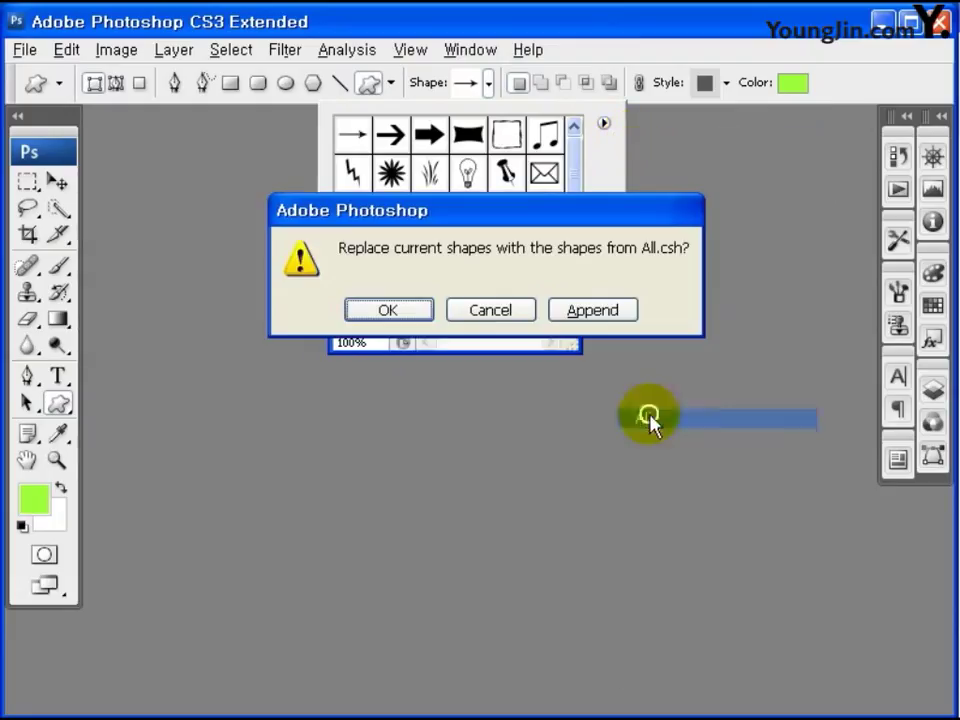
click(401, 317)
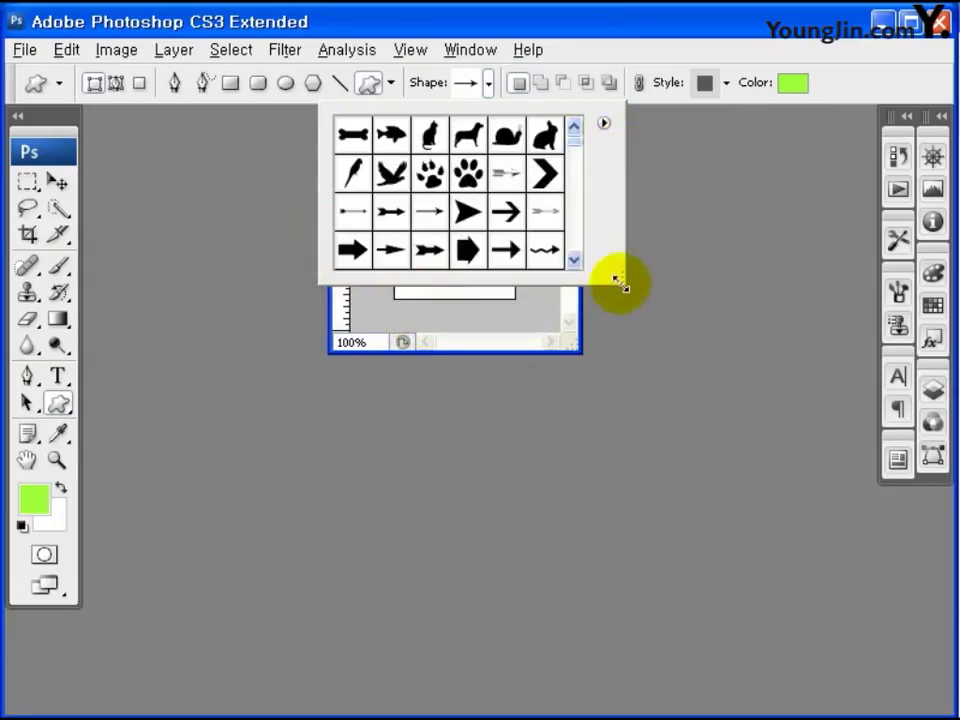
drag(617, 279, 781, 528)
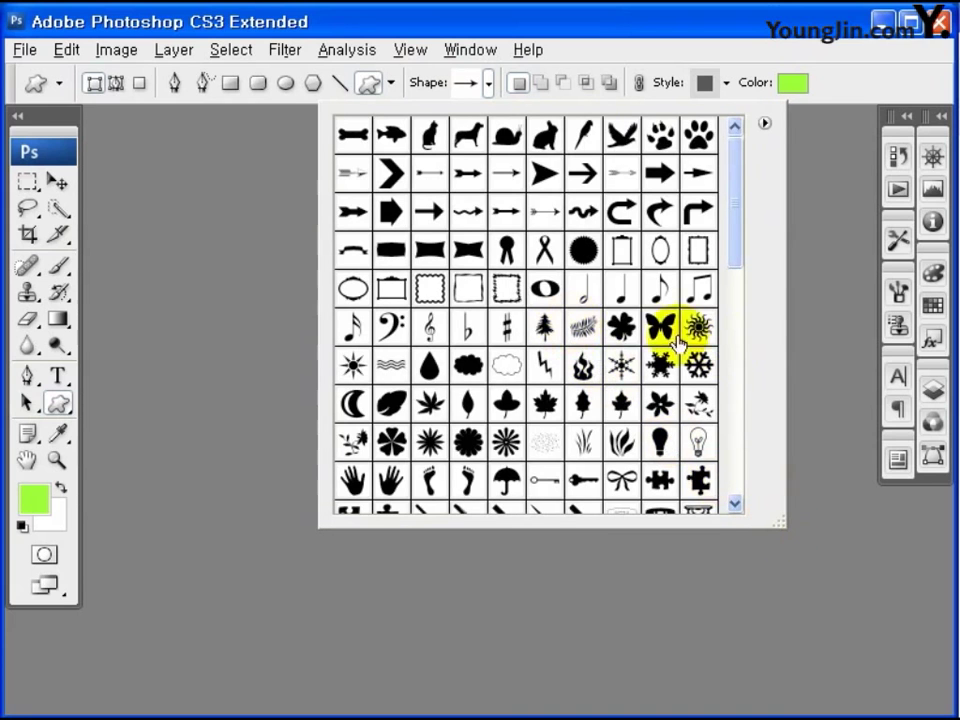
Step: Draw a green clover custom shape about 20 pixels wide at the left end of the canvas
click(620, 324)
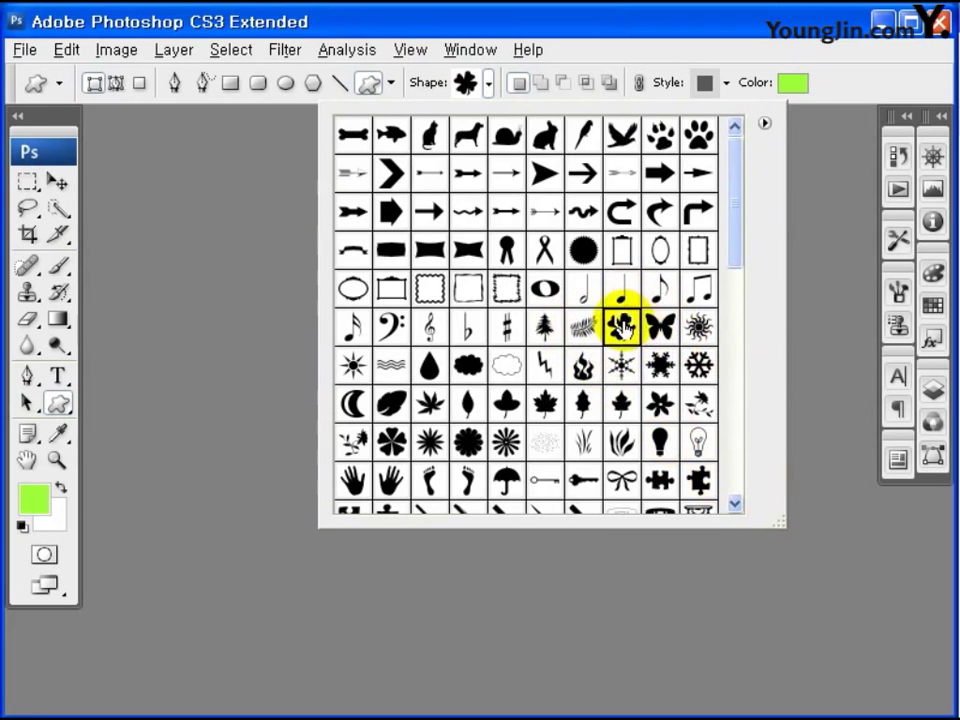
key(Return)
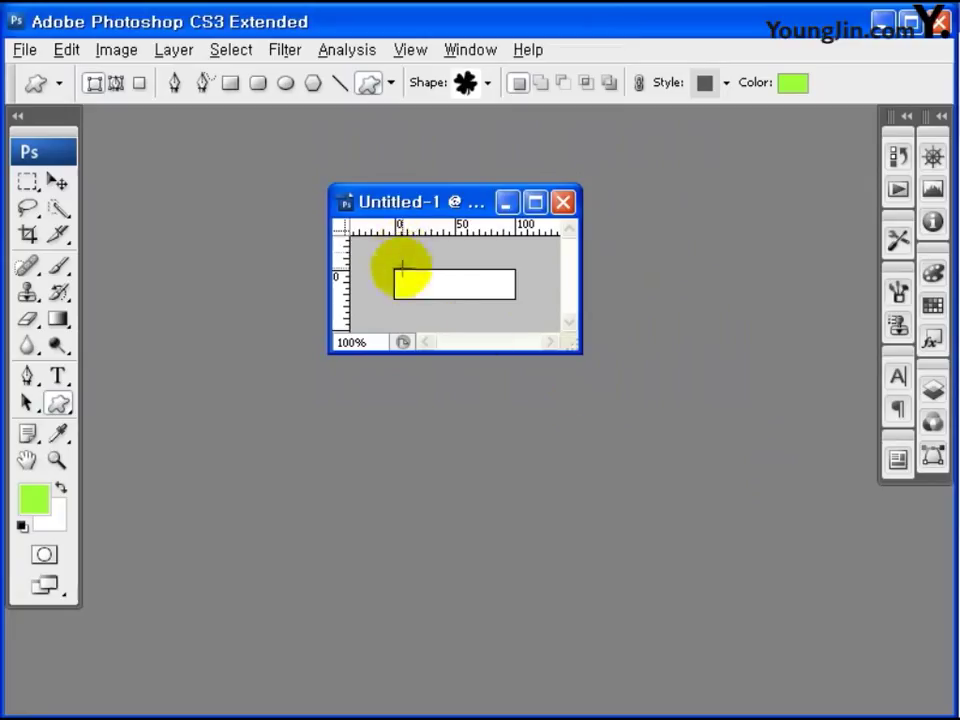
drag(400, 275, 437, 291)
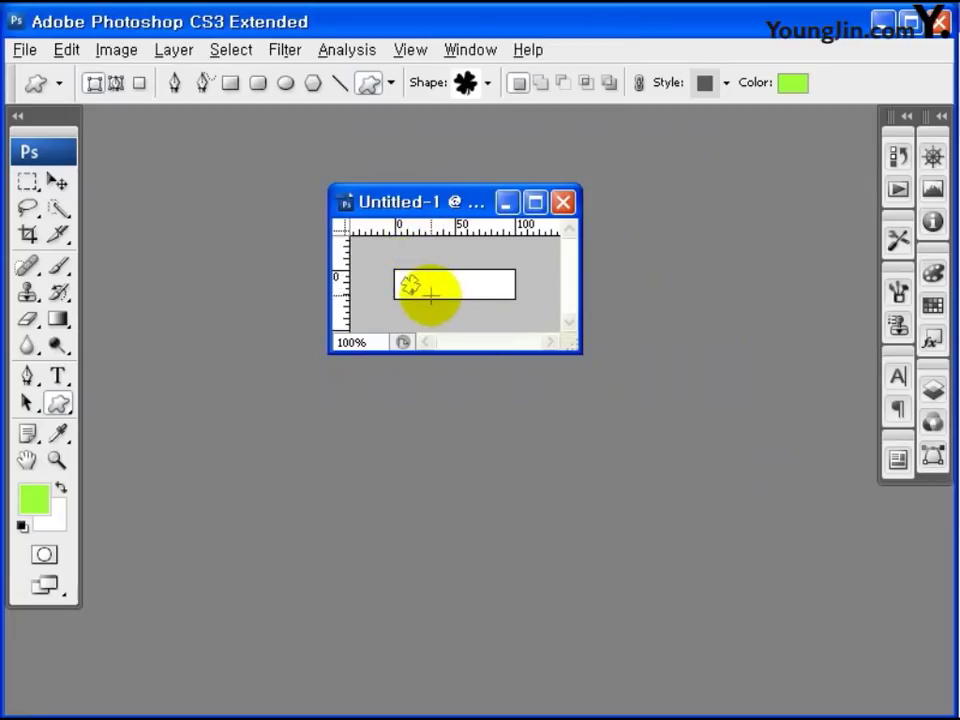
drag(443, 302, 439, 300)
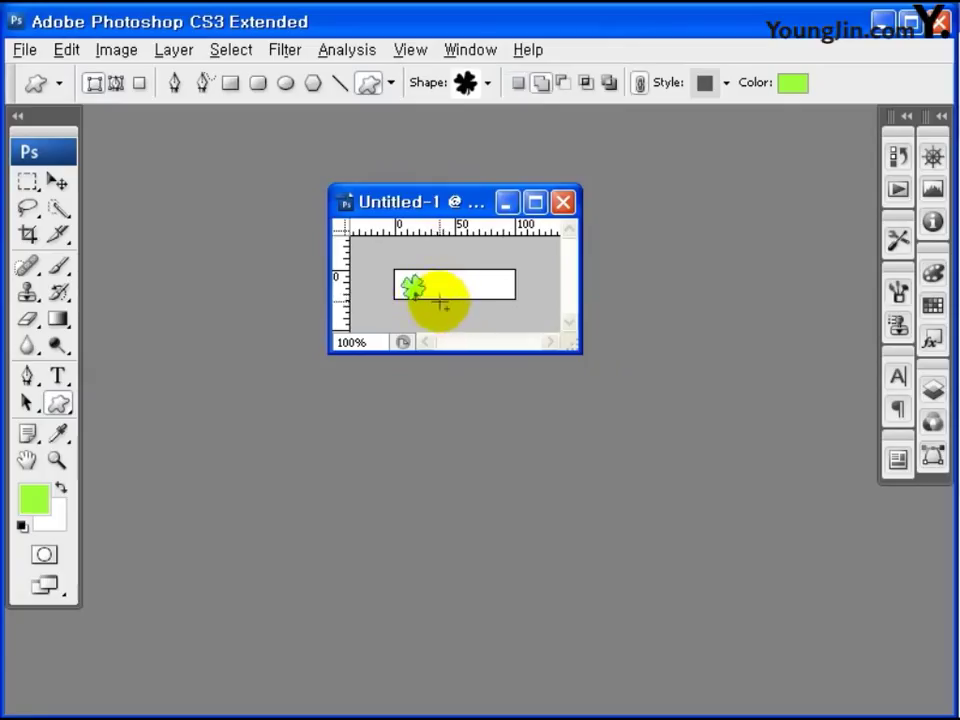
Step: Add the label "야외 파라솔" beside the clover in HY견고딕, 12 pt, colour #858585, with tracking 0
click(58, 376)
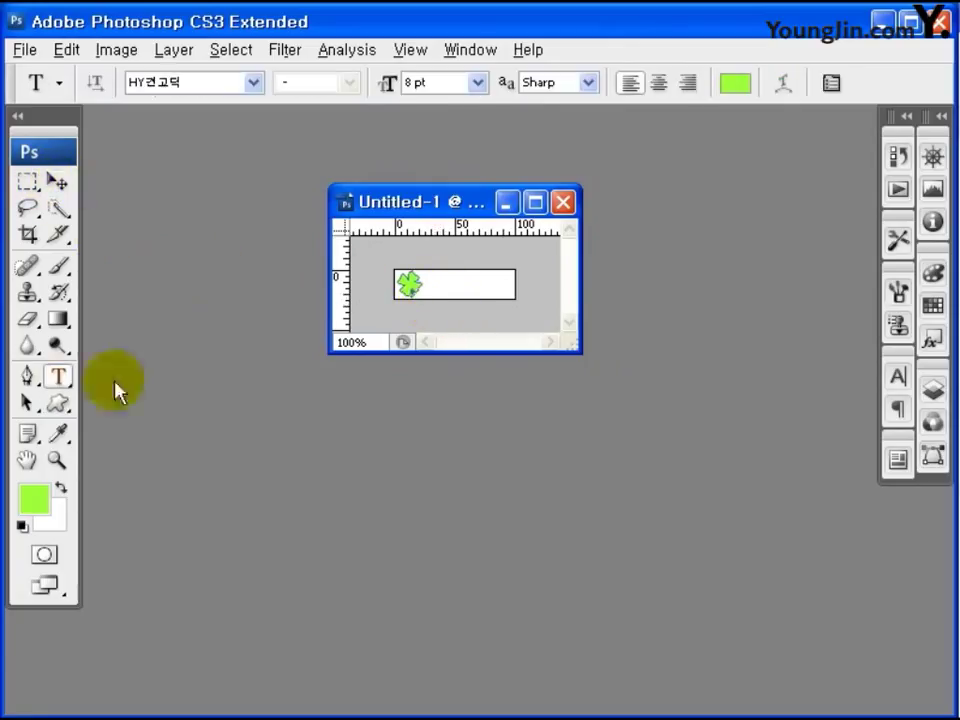
click(430, 288)
click(898, 377)
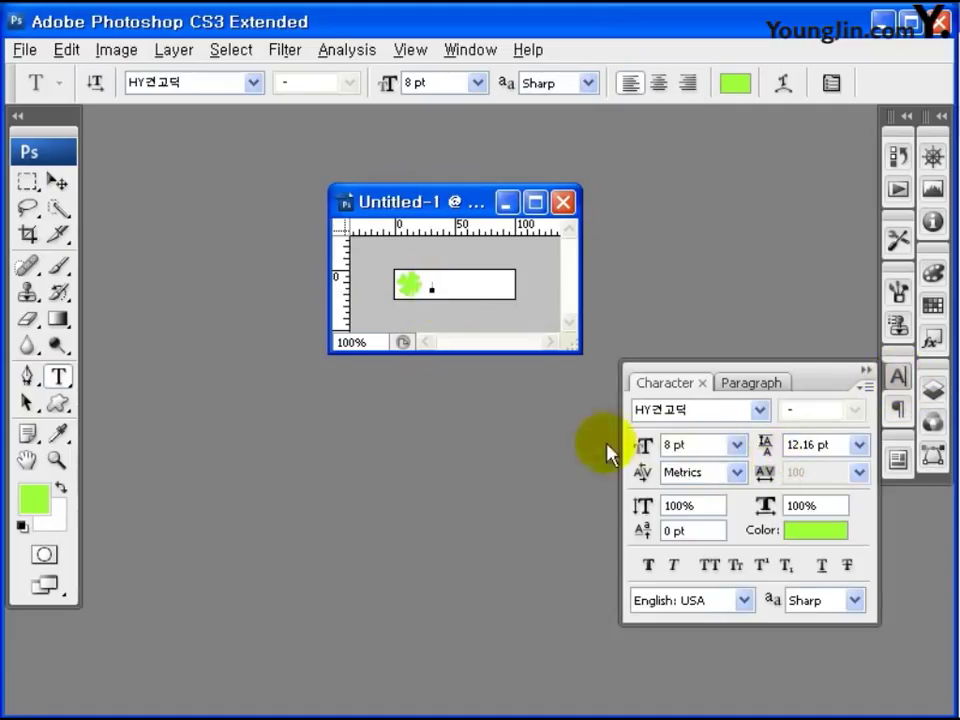
click(815, 530)
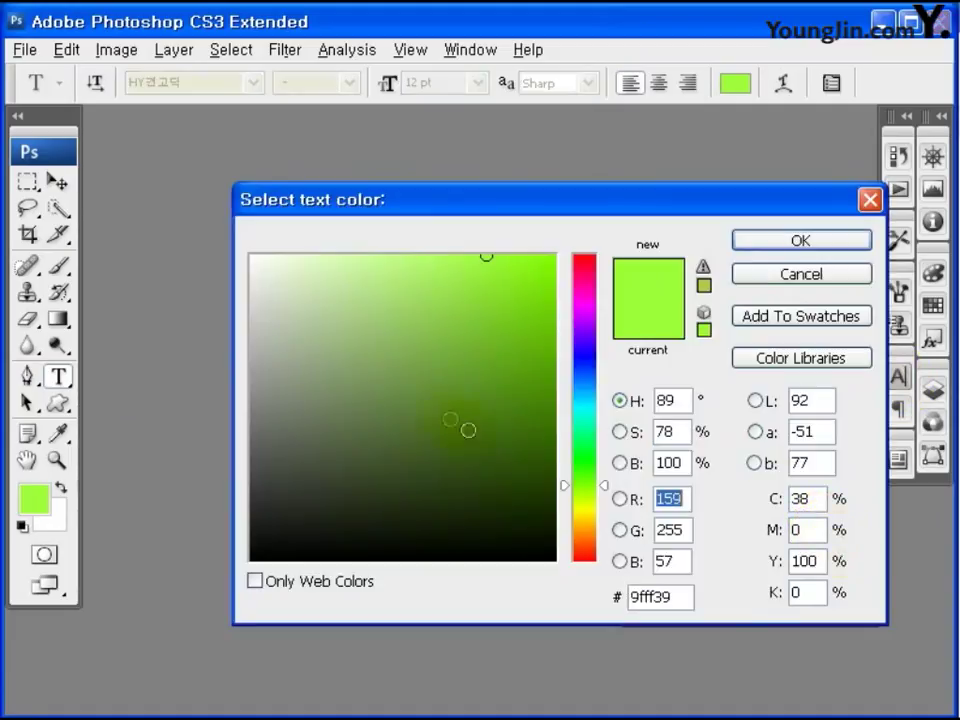
click(630, 598)
text(858585)
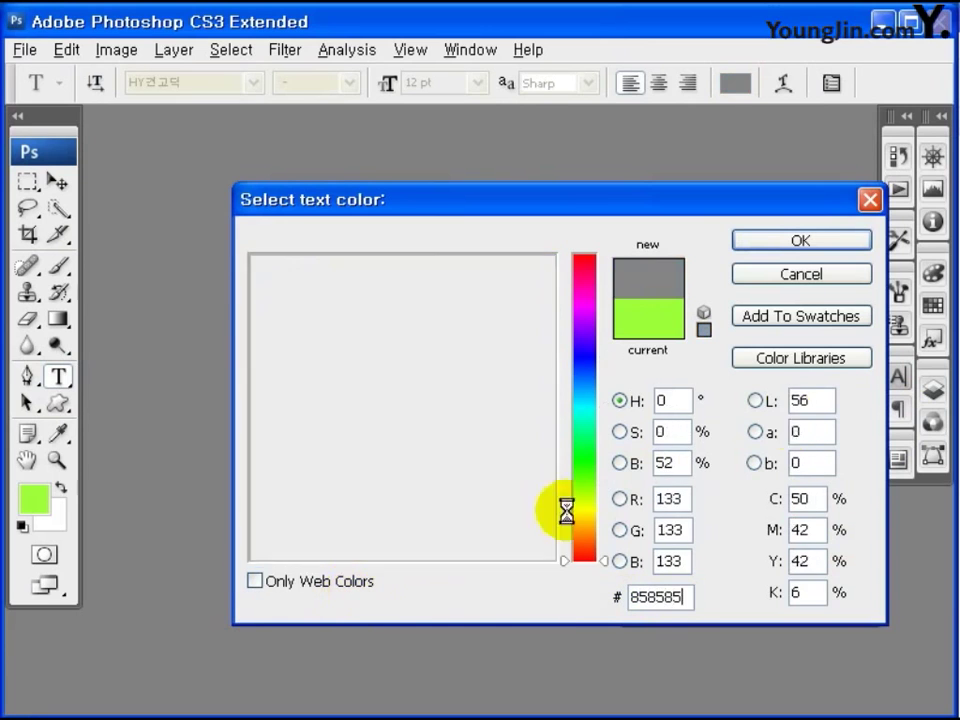
click(815, 245)
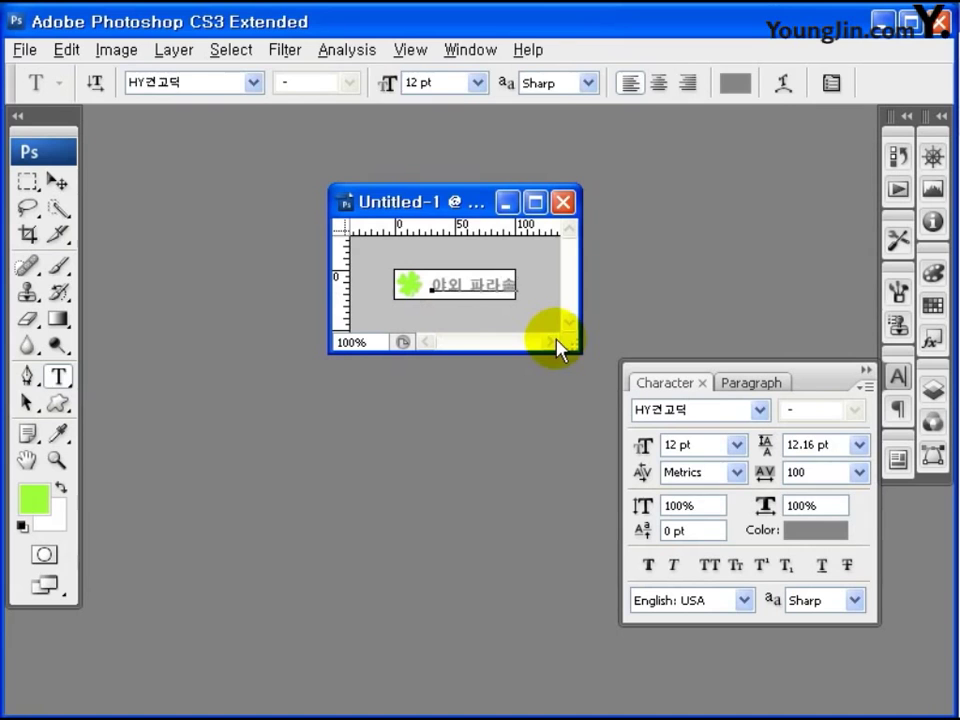
key(ctrl+Return)
key(v)
Step: Export the title graphic for the web with the GIF 128 Dithered preset as "titlebar1" in the images folder
click(24, 50)
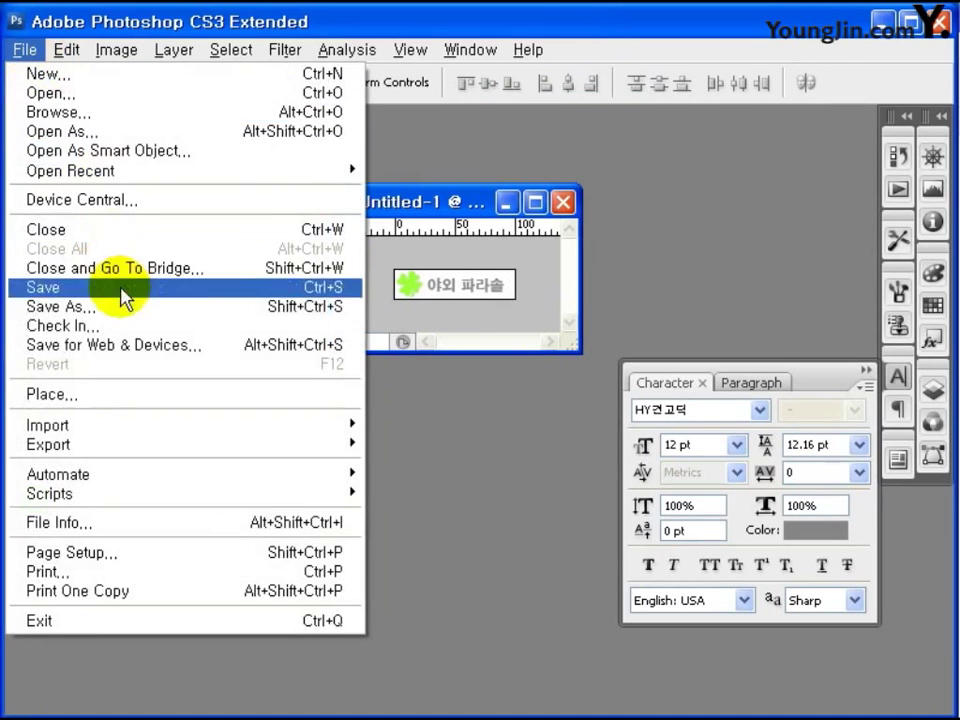
click(118, 347)
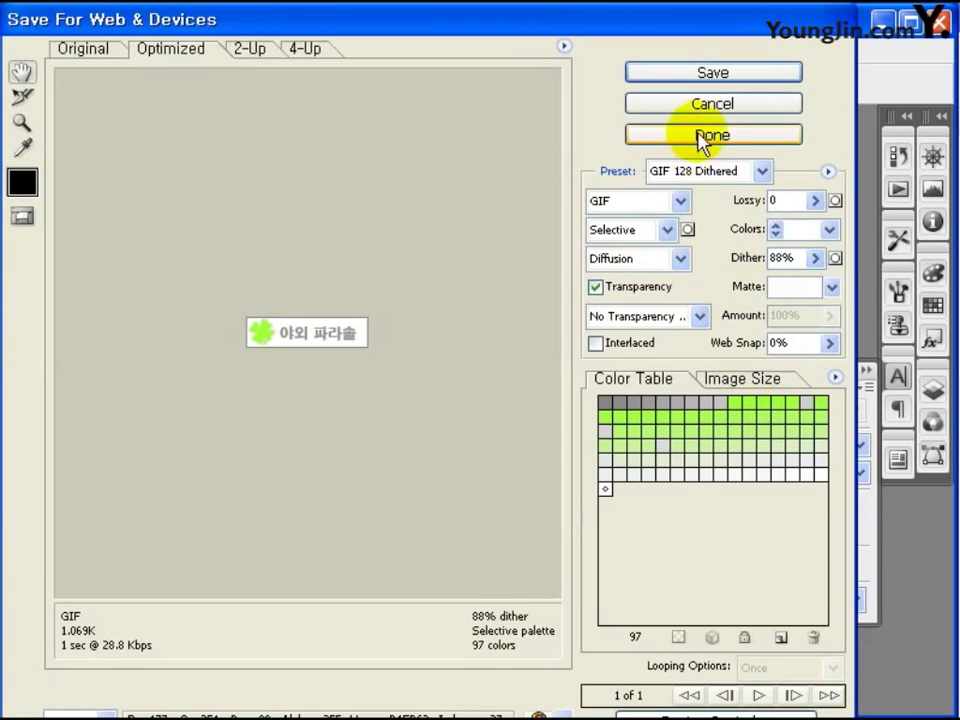
click(713, 72)
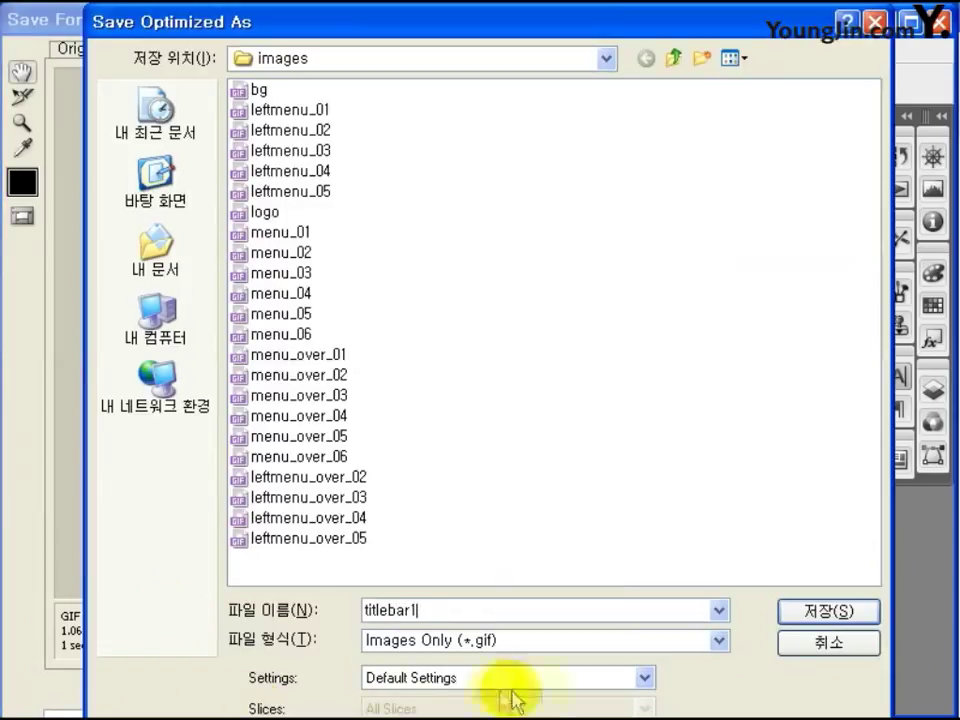
click(818, 610)
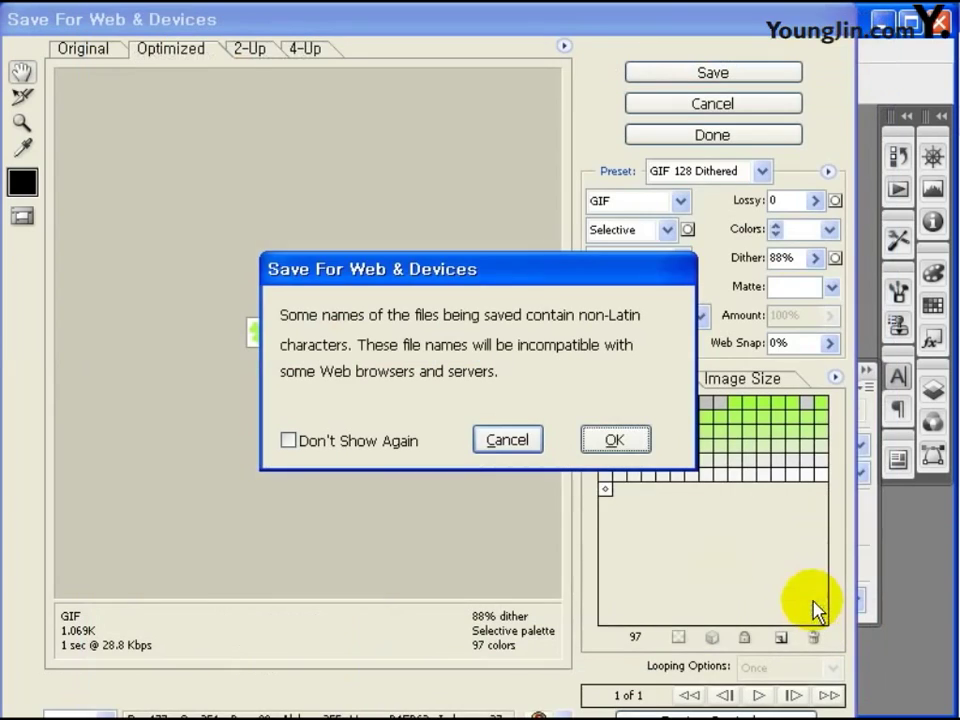
click(615, 439)
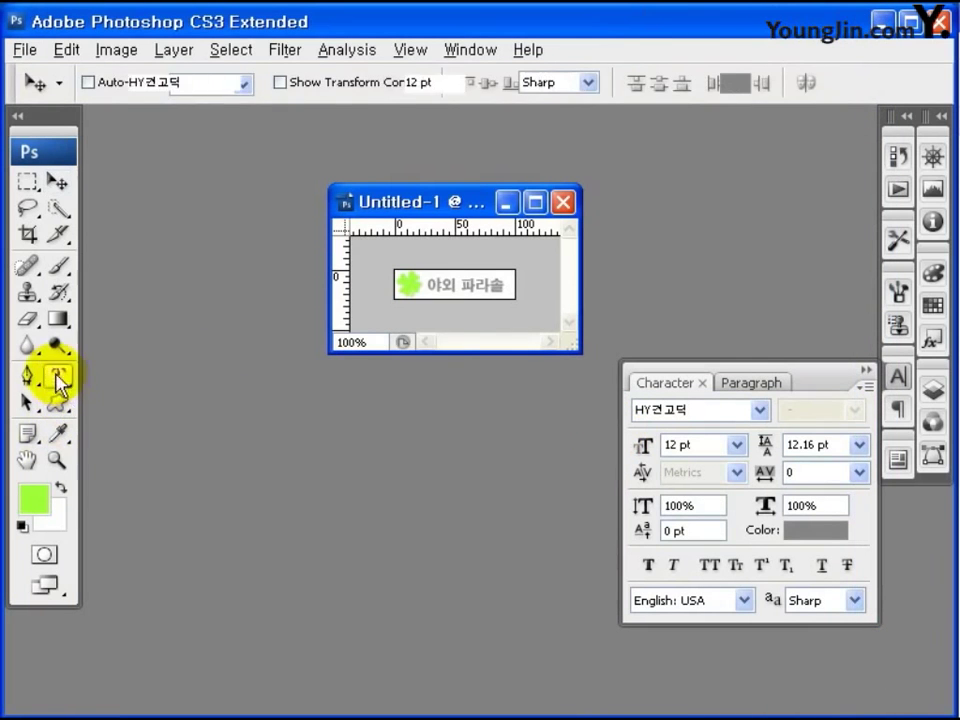
Step: Replace the label text beside the clover with "테라스"
click(60, 380)
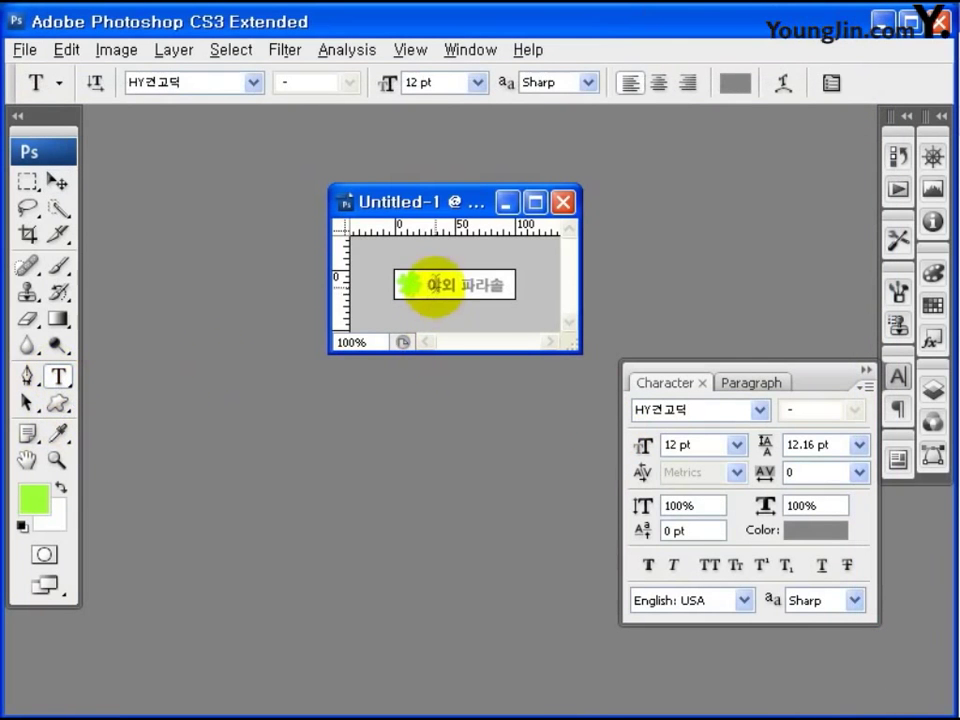
drag(428, 282, 561, 300)
text(테라스)
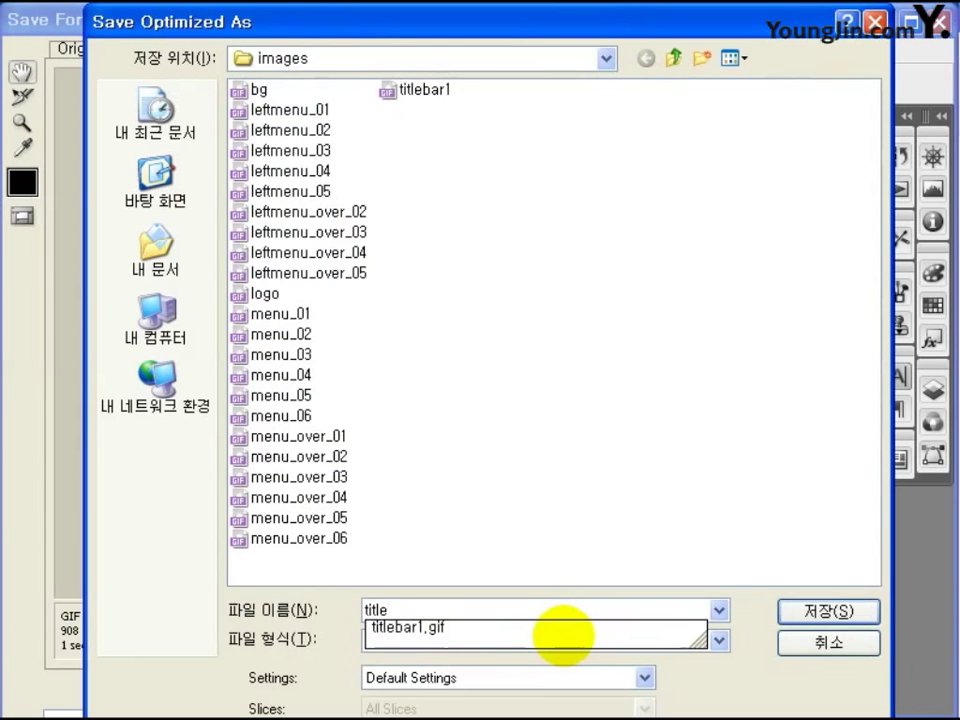
Step: Export the "테라스" title graphic for the web as the GIF "titlebar2" in the images folder
text(2)
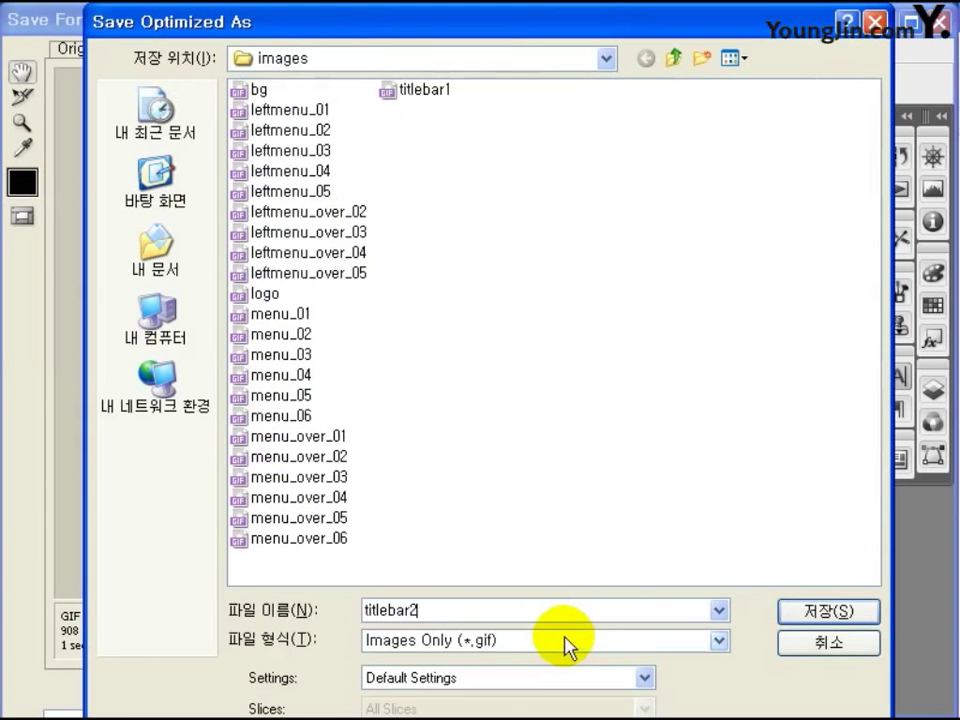
click(872, 611)
click(614, 440)
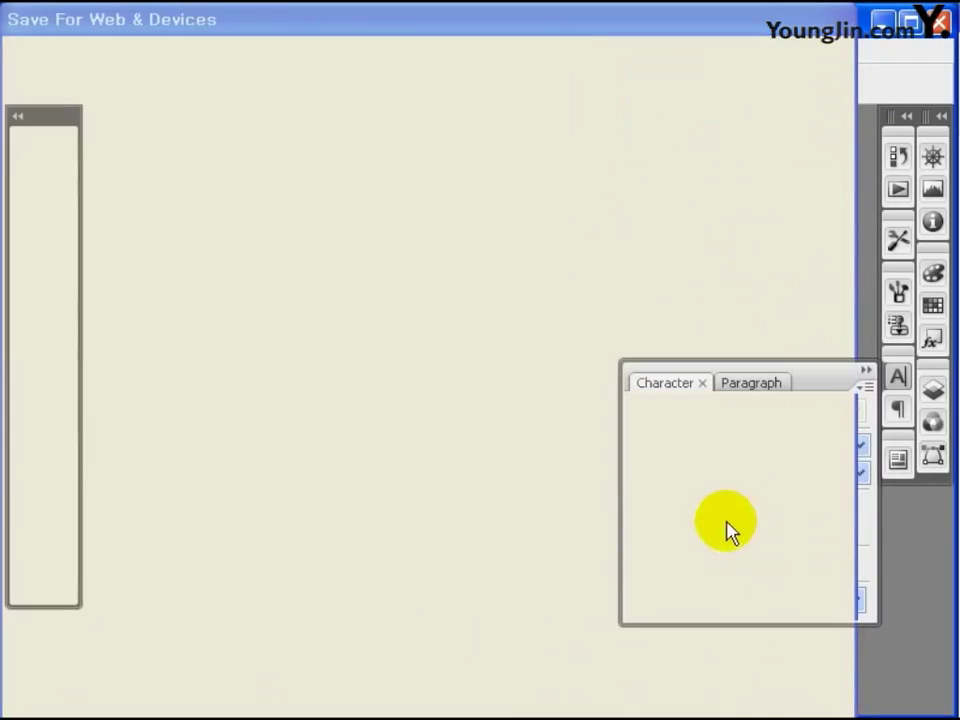
Step: Close the clover title document without saving and create a new white RGB document of 400 × 30 pixels at 72 pixels/inch
click(561, 199)
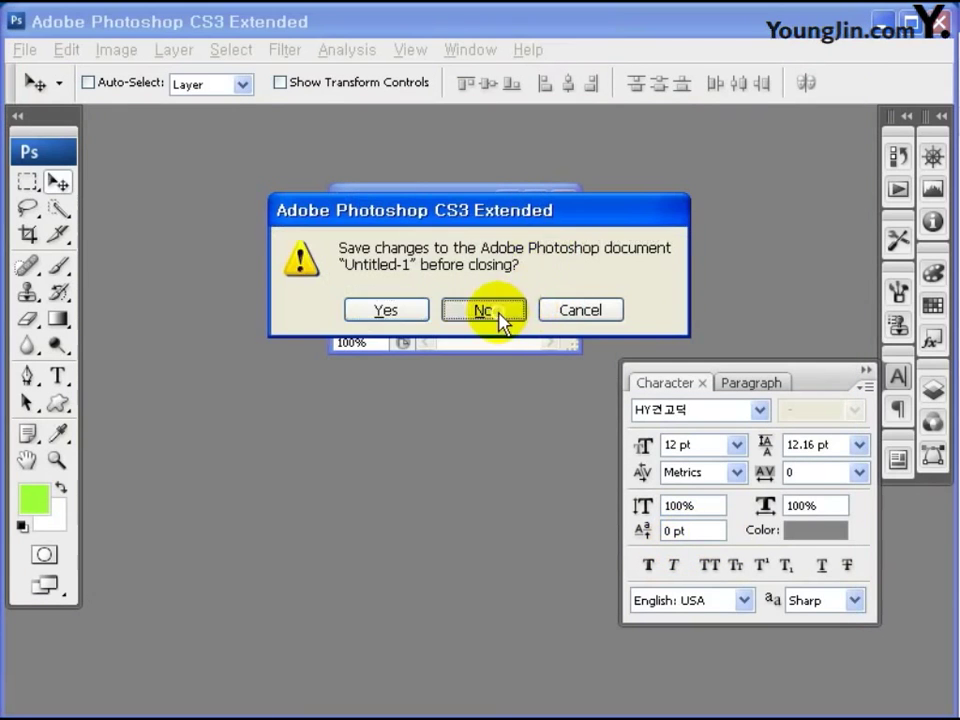
click(497, 315)
key(ctrl+n)
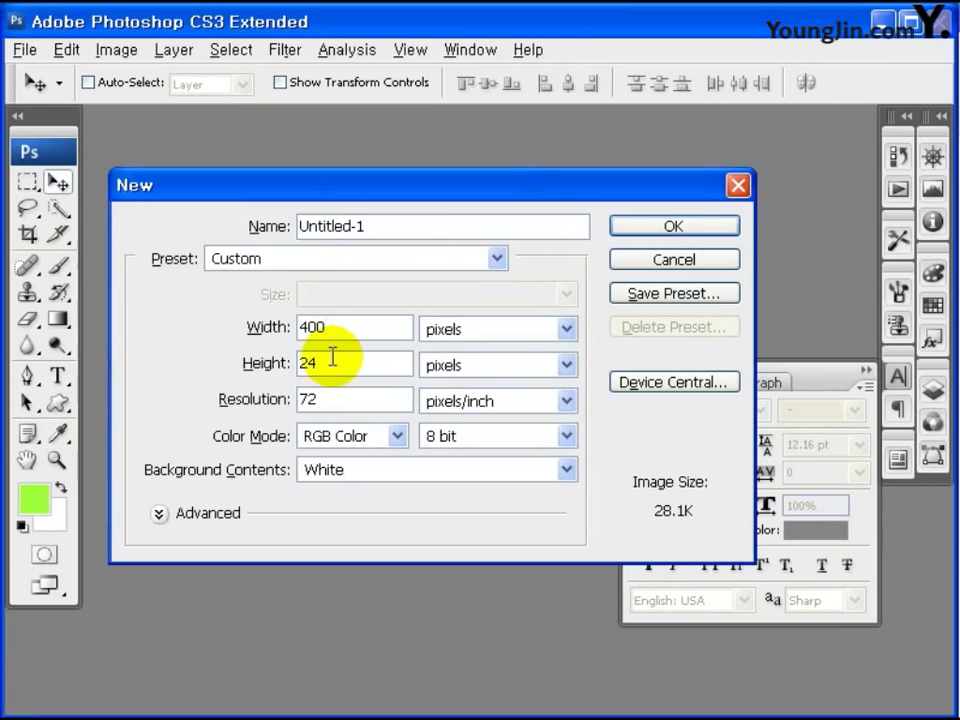
key(Tab)
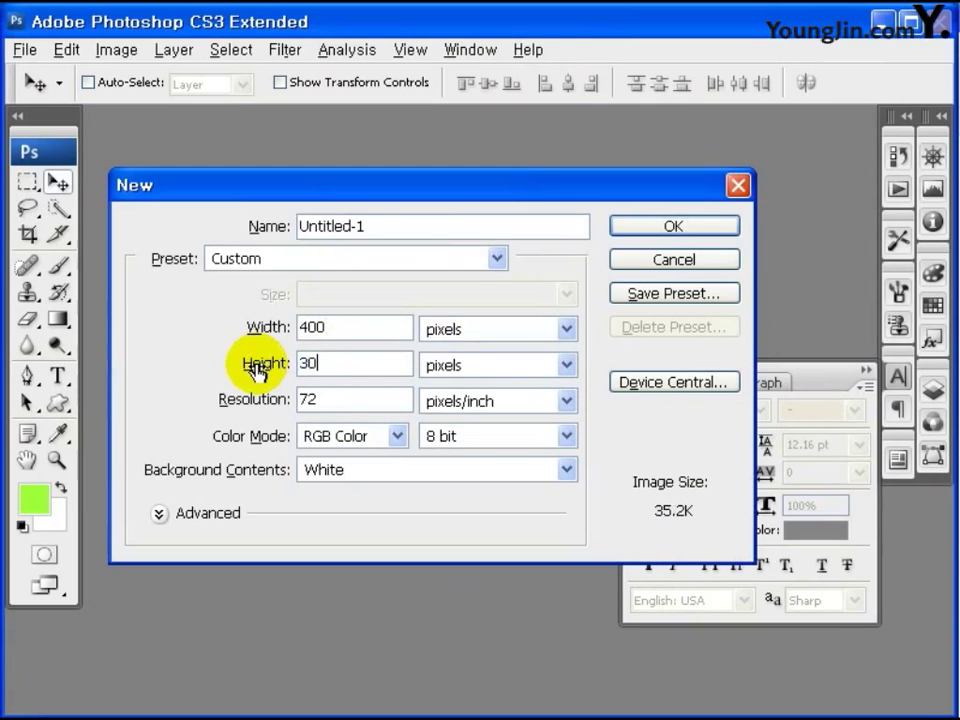
double_click(338, 399)
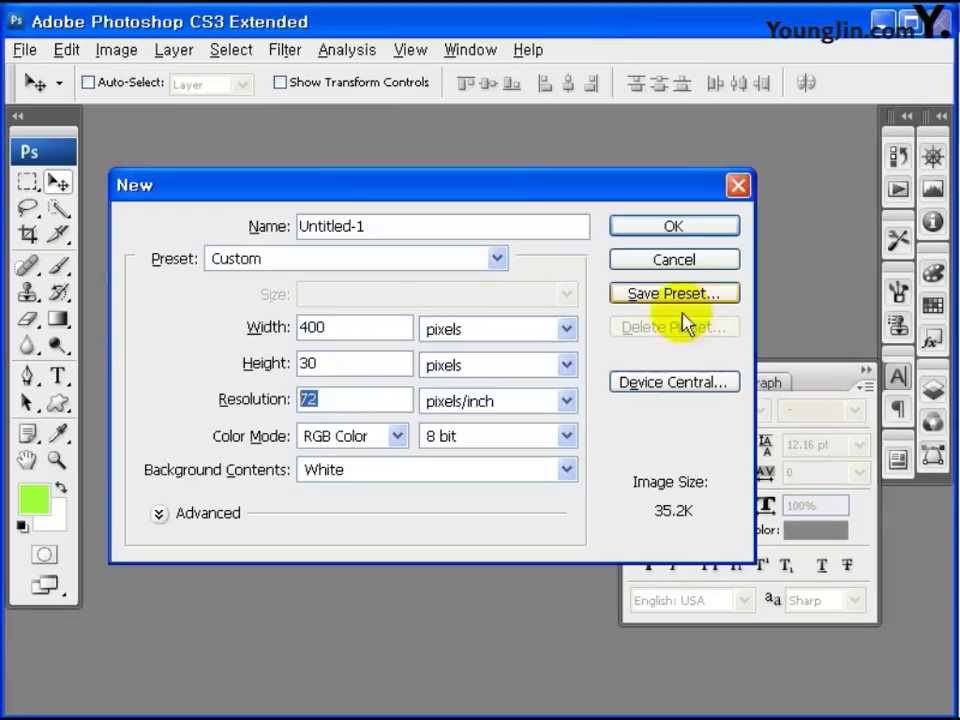
click(648, 240)
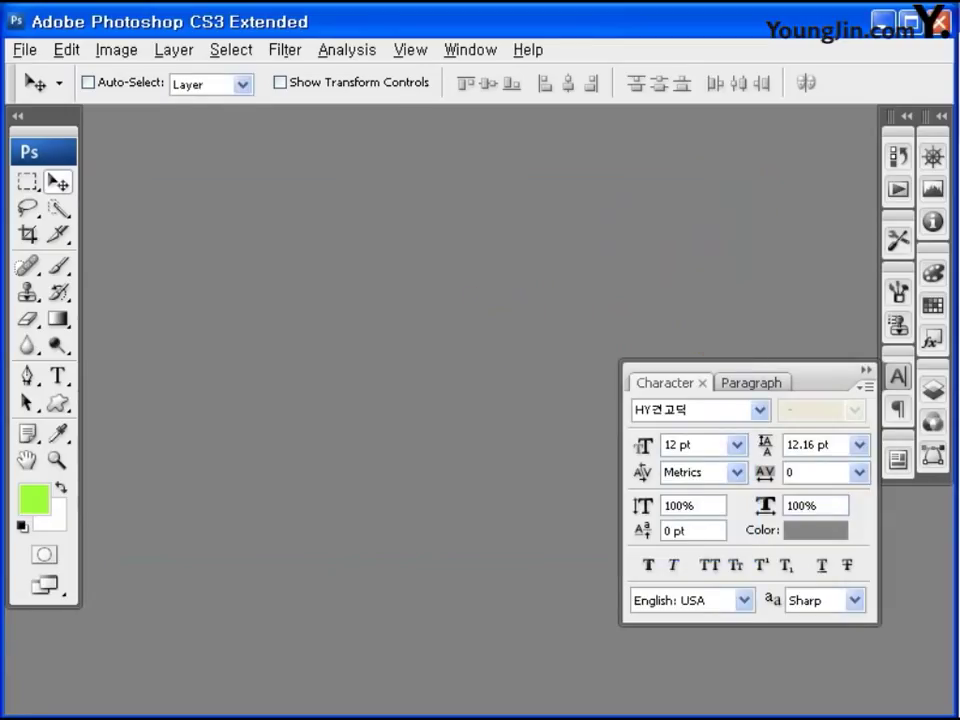
Step: Add the text "Open Parasol" at the left end of the canvas in HY견고딕, 16 pt, colour #89cd11
click(58, 376)
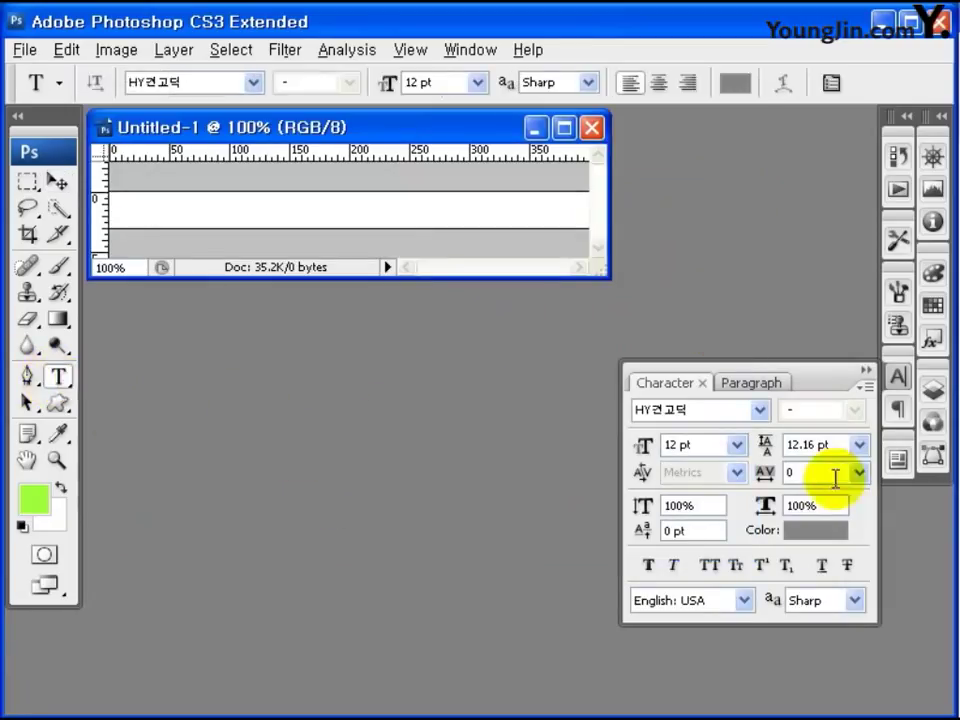
text(16)
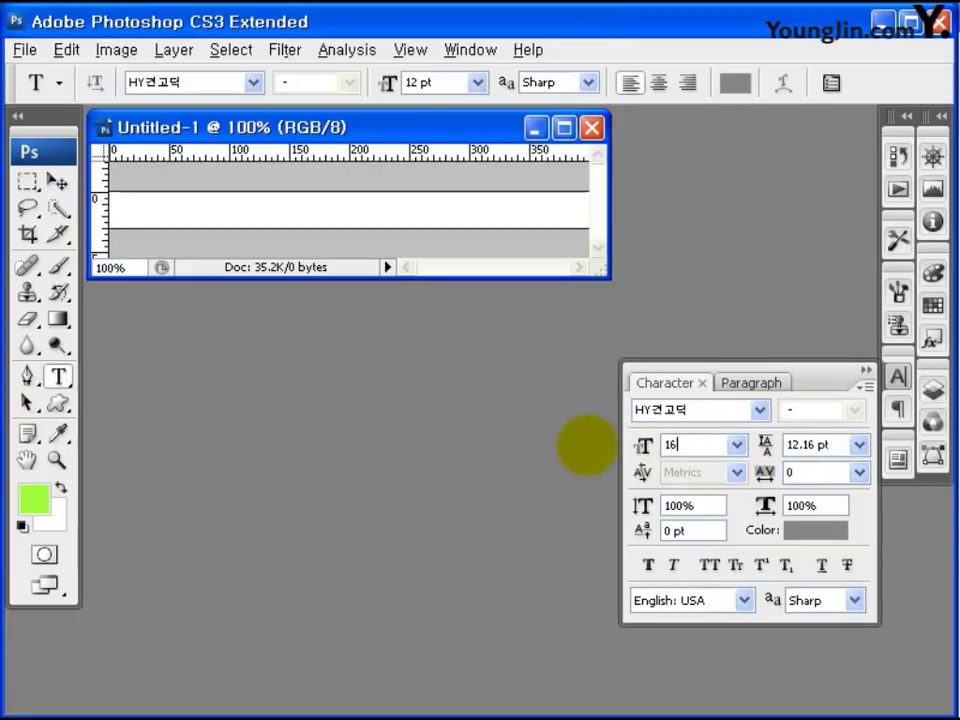
click(815, 530)
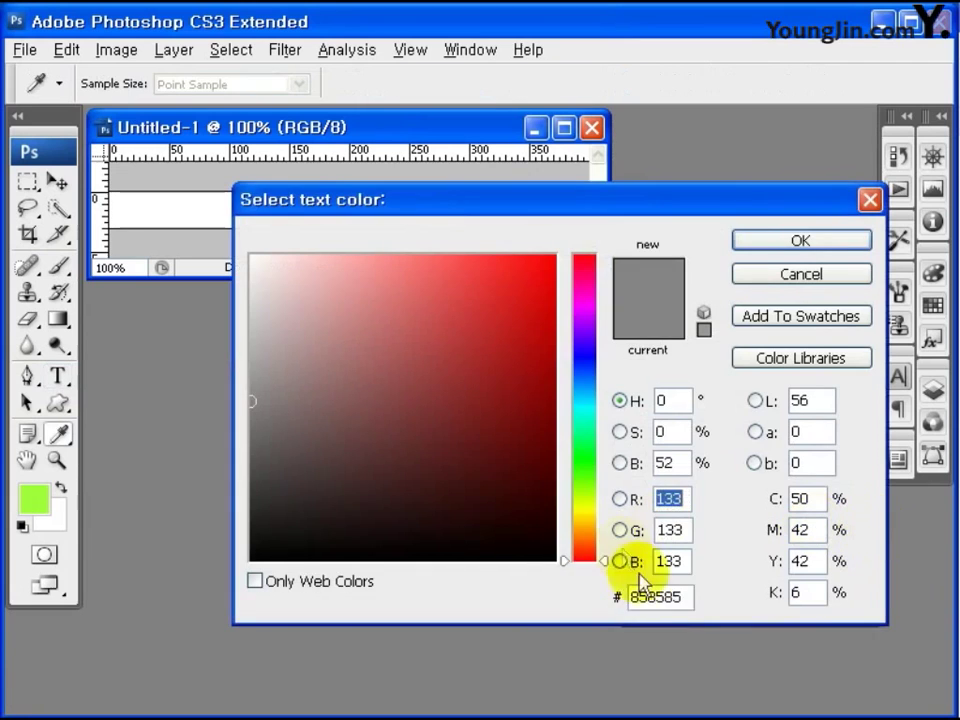
double_click(686, 597)
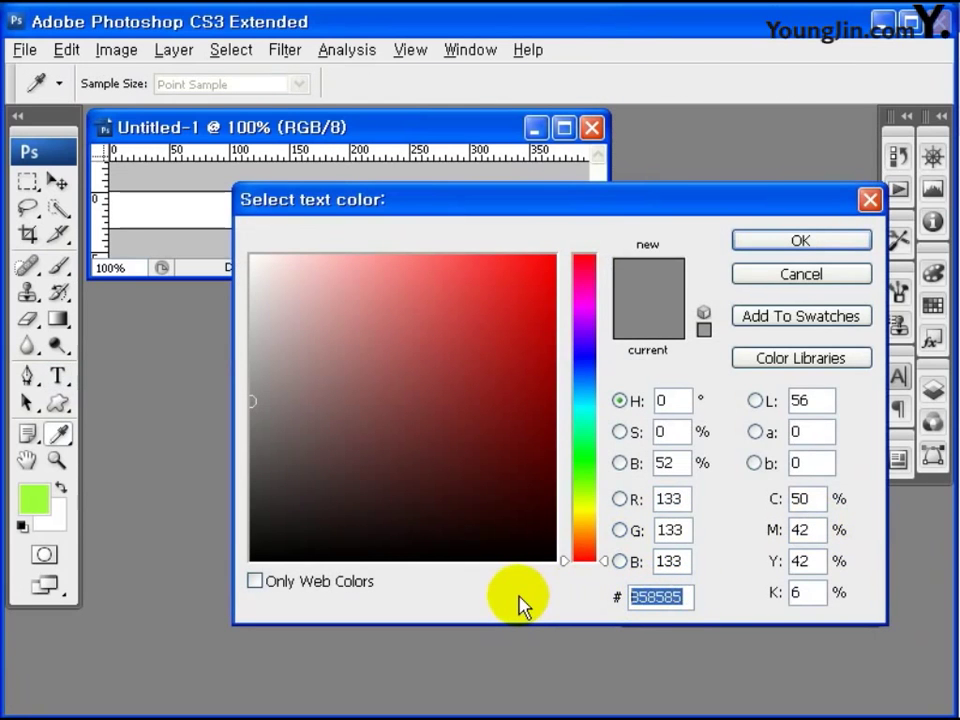
text(89cd)
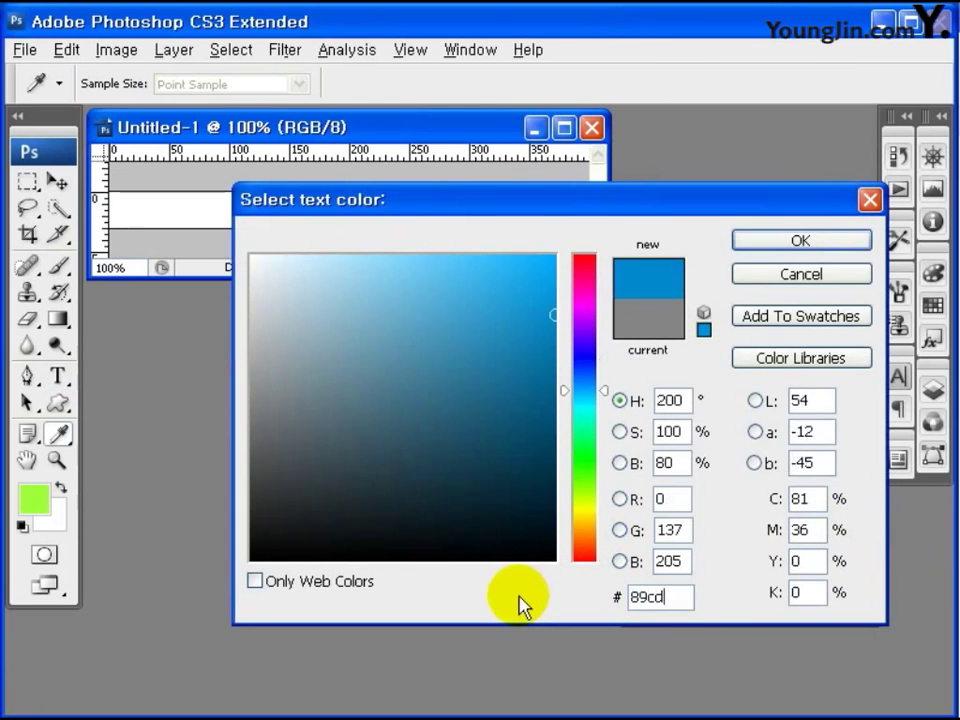
text(11)
click(812, 246)
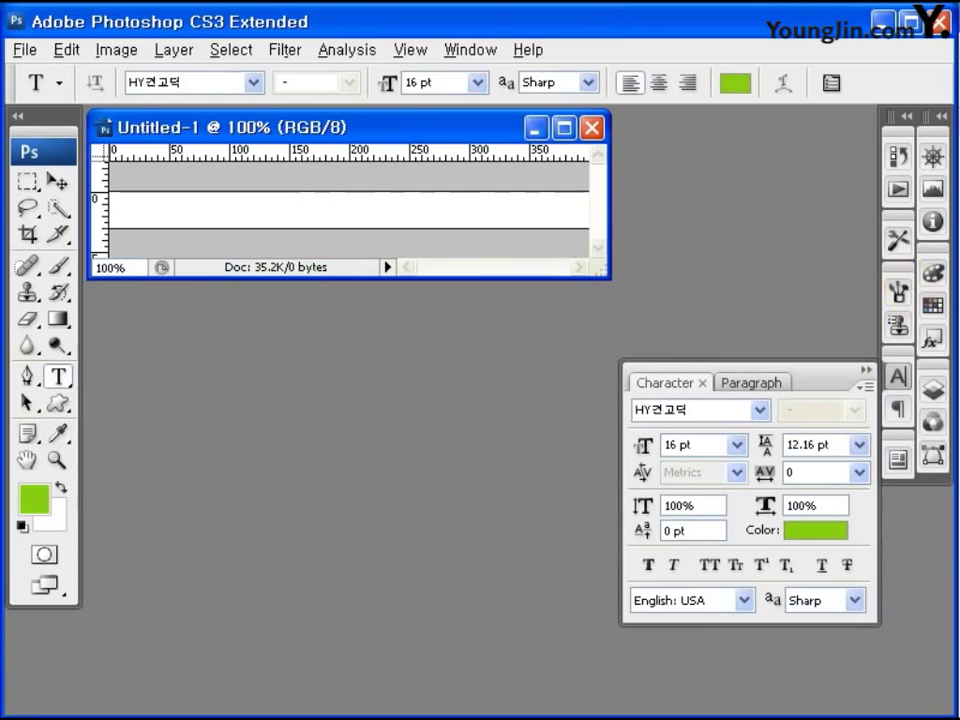
click(123, 212)
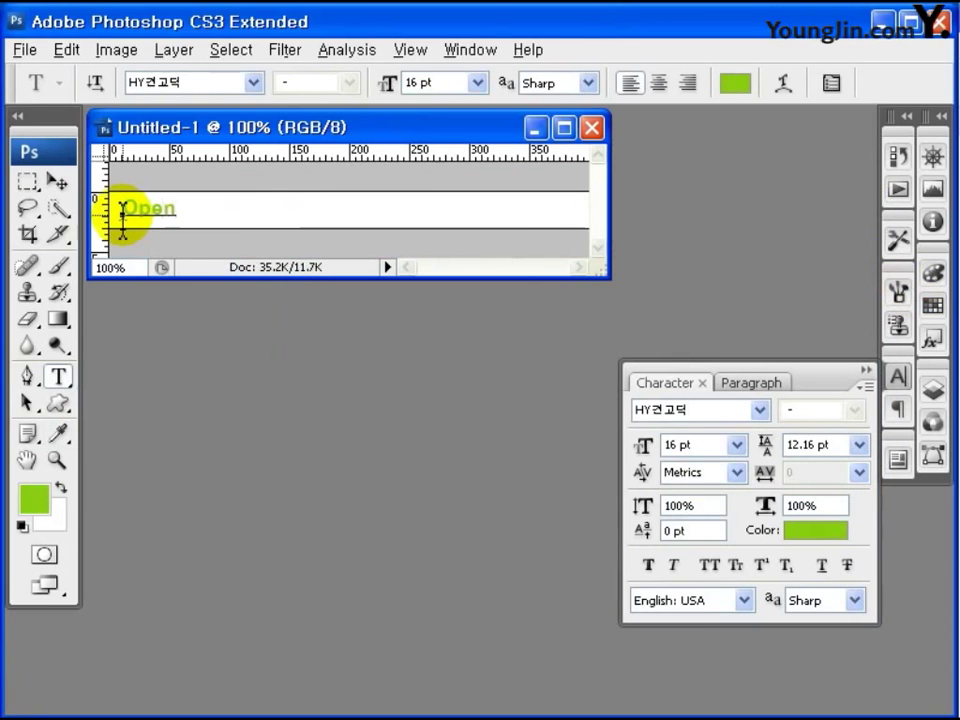
text(Open Parasol)
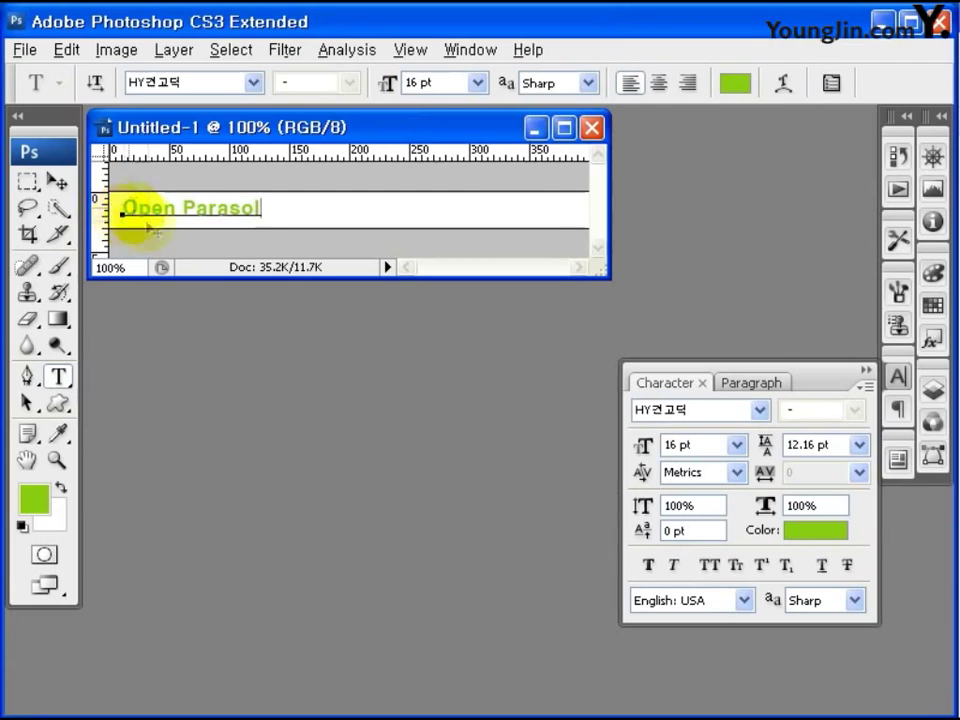
click(58, 183)
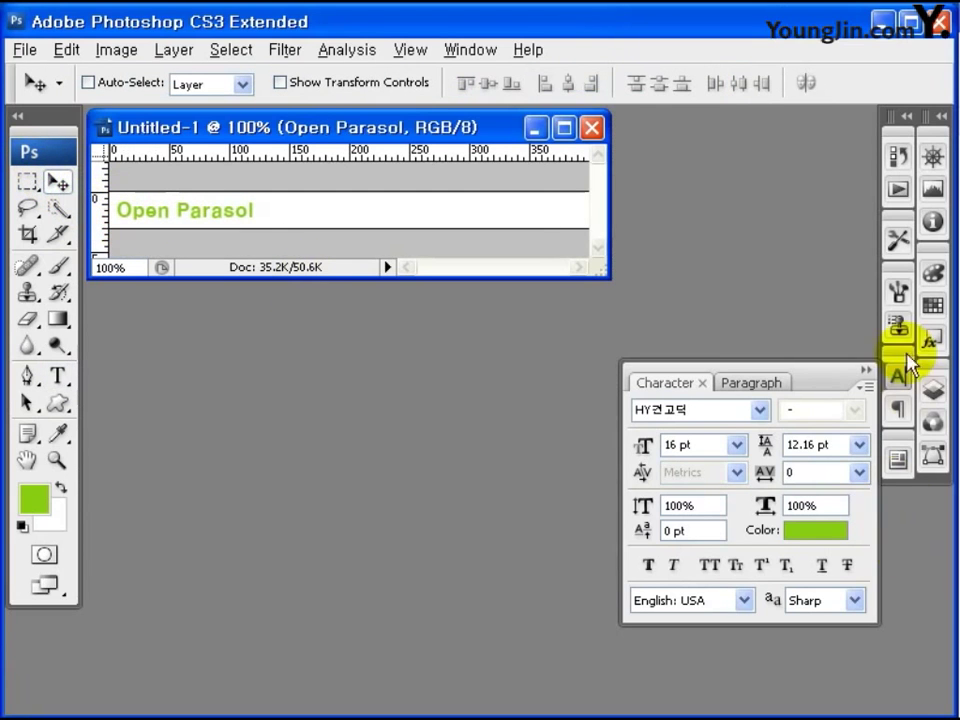
Step: Duplicate the Open Parasol text layer, hide the original, and change the copy's text to "Barbecue Party"
click(933, 390)
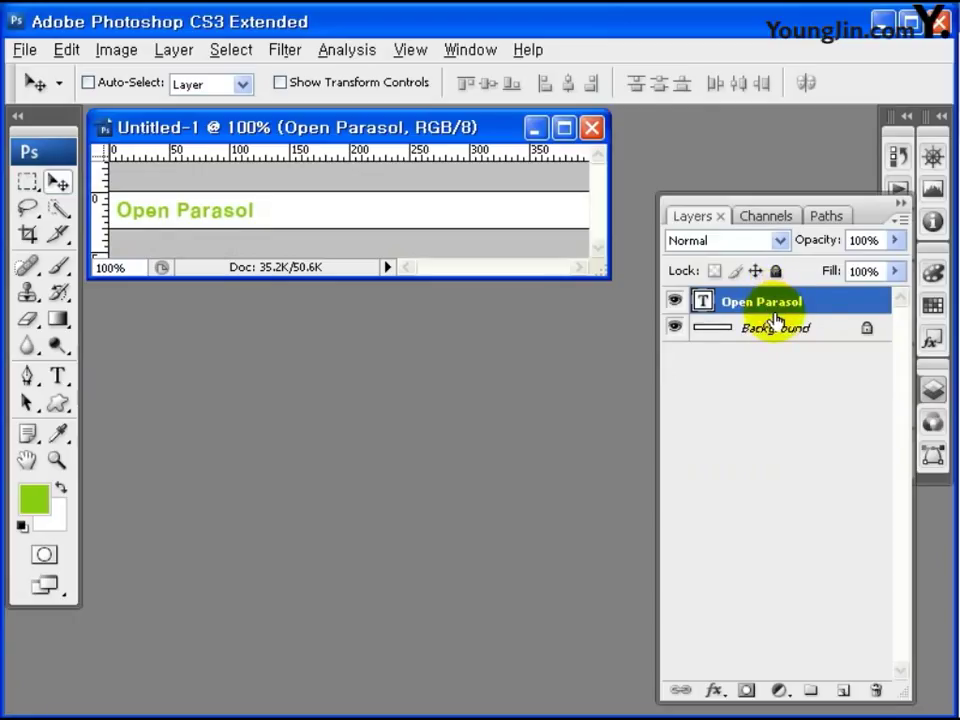
key(ctrl+j)
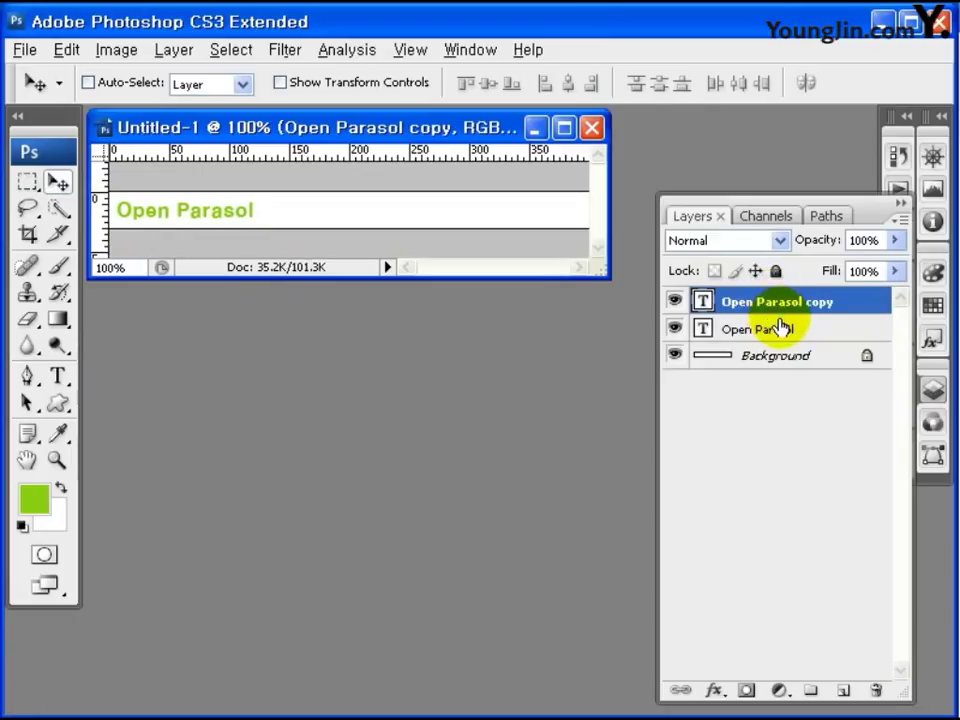
click(675, 330)
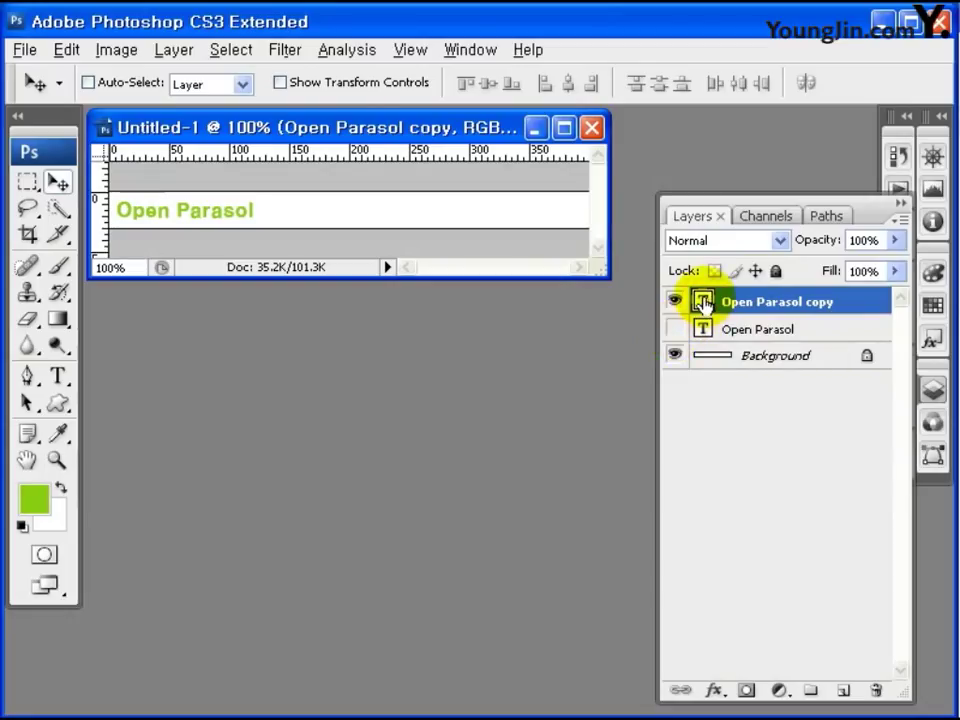
double_click(704, 302)
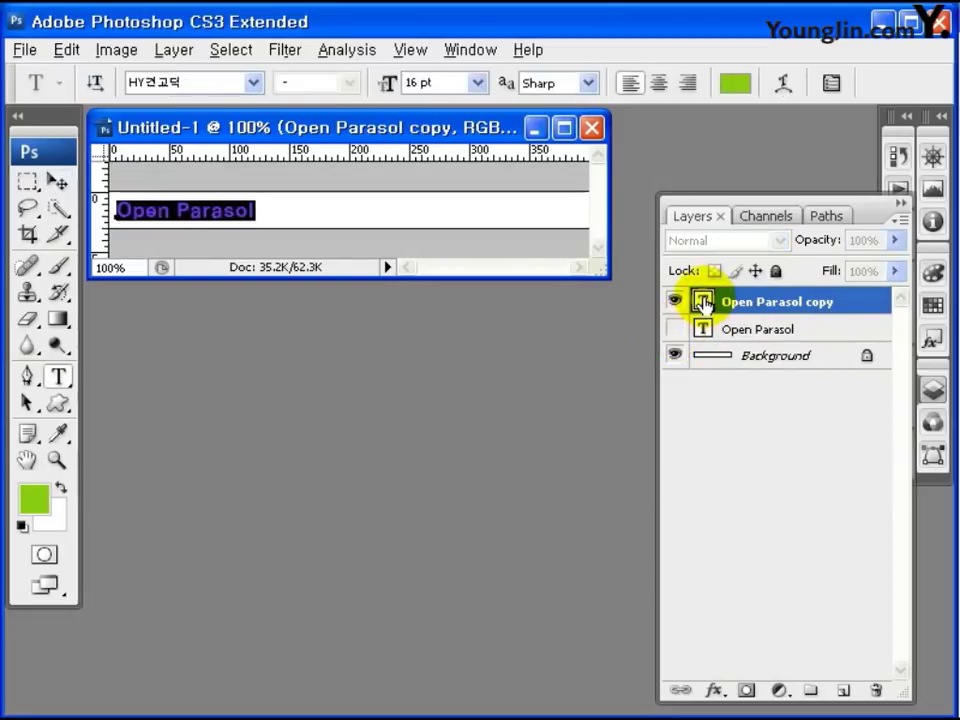
text(Barbecue)
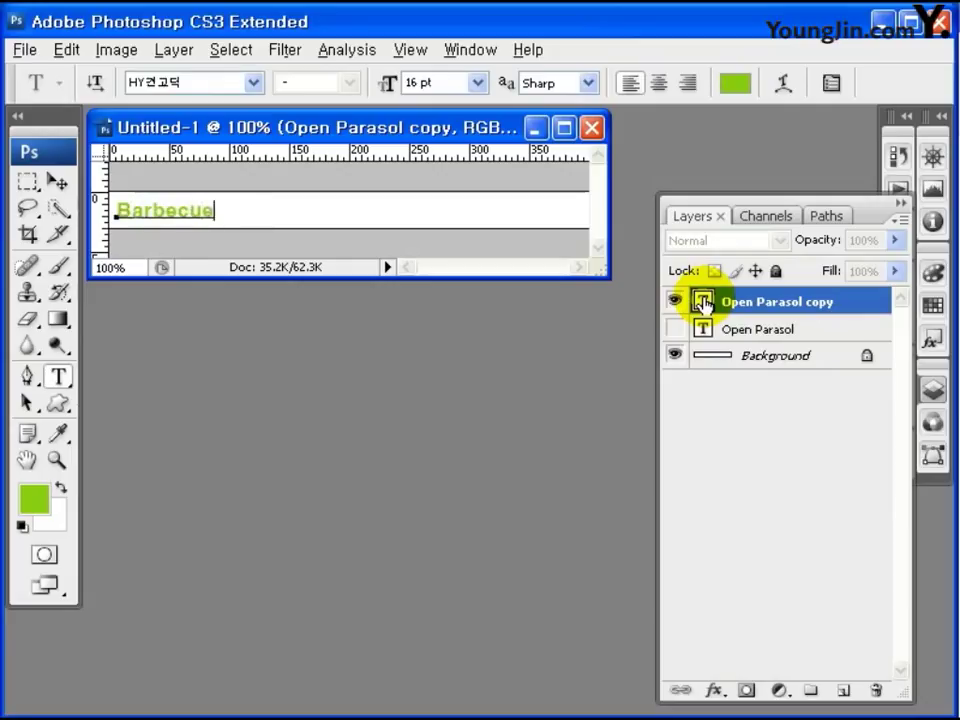
text( Party)
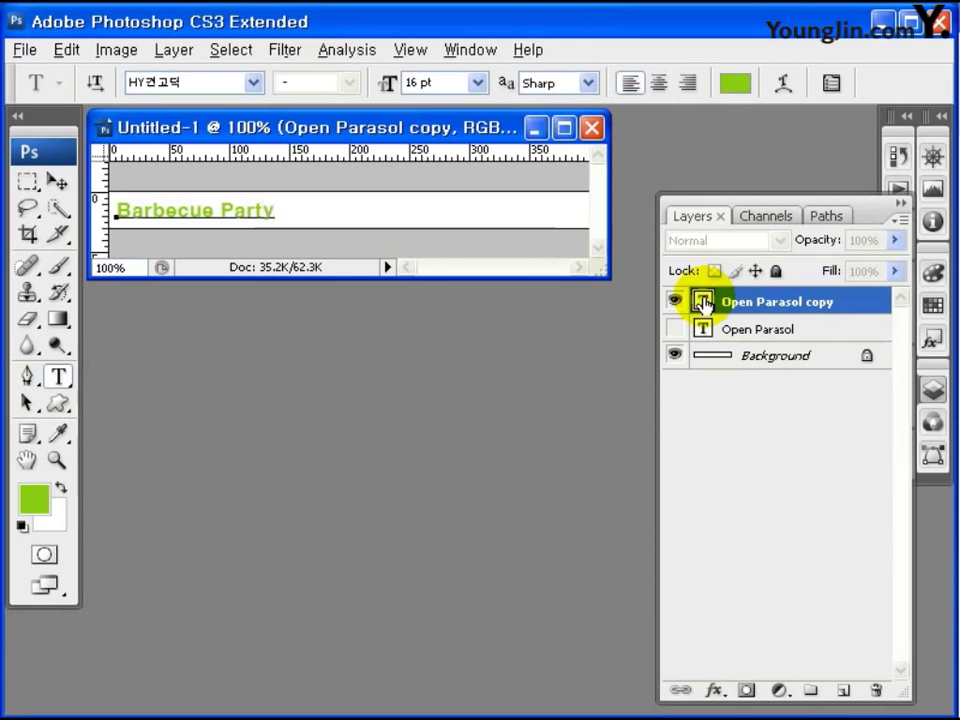
click(57, 181)
Step: Duplicate the Barbecue Party text layer, hide the original, and change the copy's text to "Terrace"
key(ctrl+j)
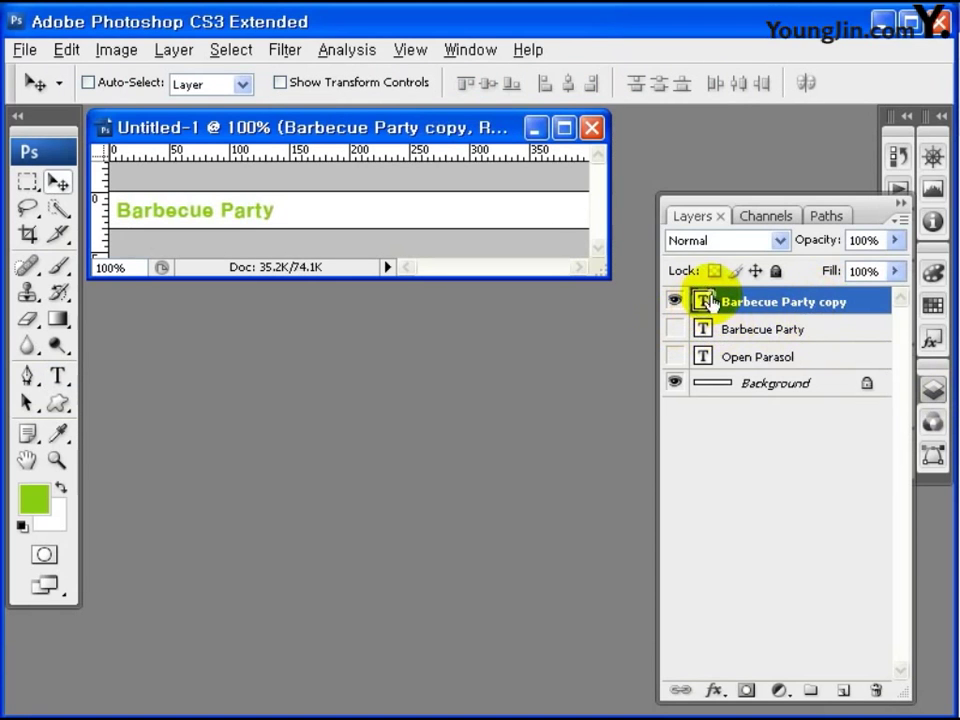
double_click(703, 302)
text(Terrace)
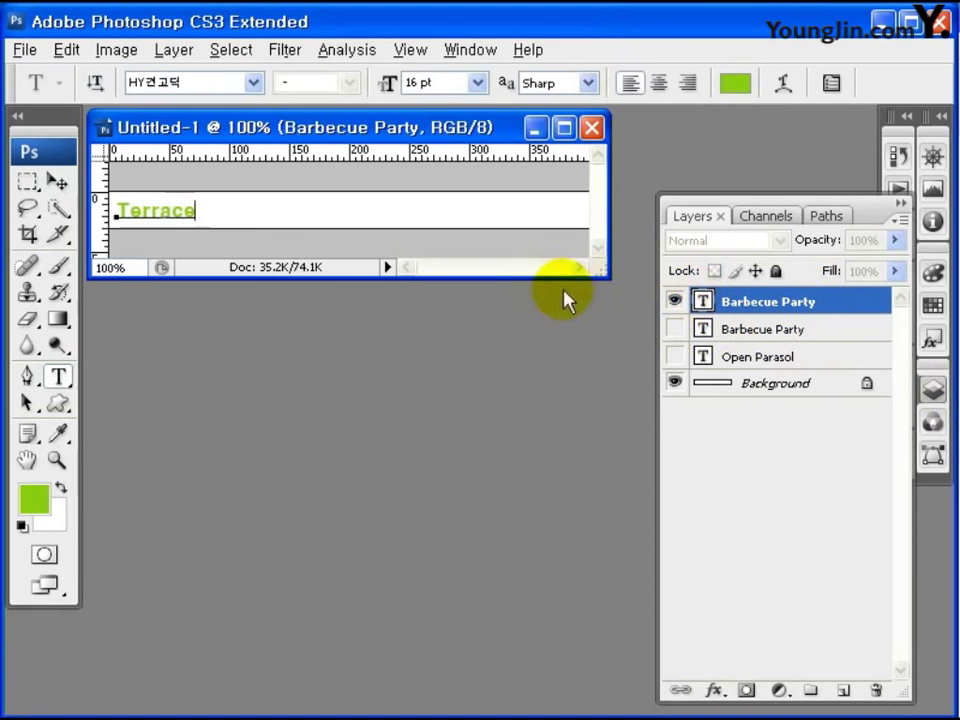
key(ctrl+Return)
key(v)
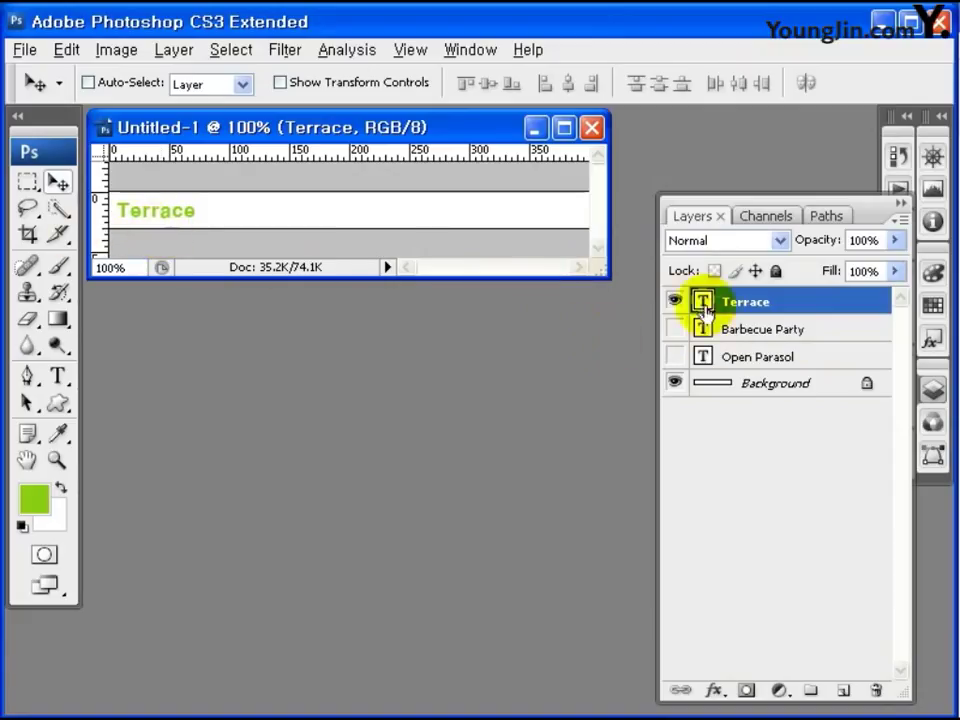
Step: Hide the Terrace text layer and show the Open Parasol layer above the background
click(675, 302)
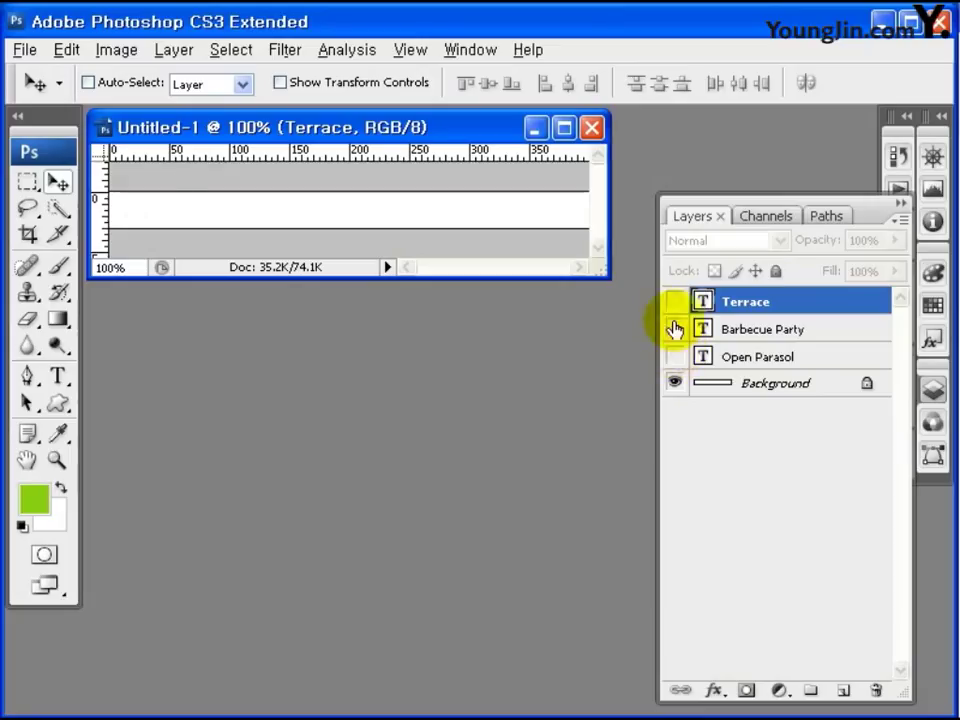
click(675, 302)
click(675, 302)
click(675, 356)
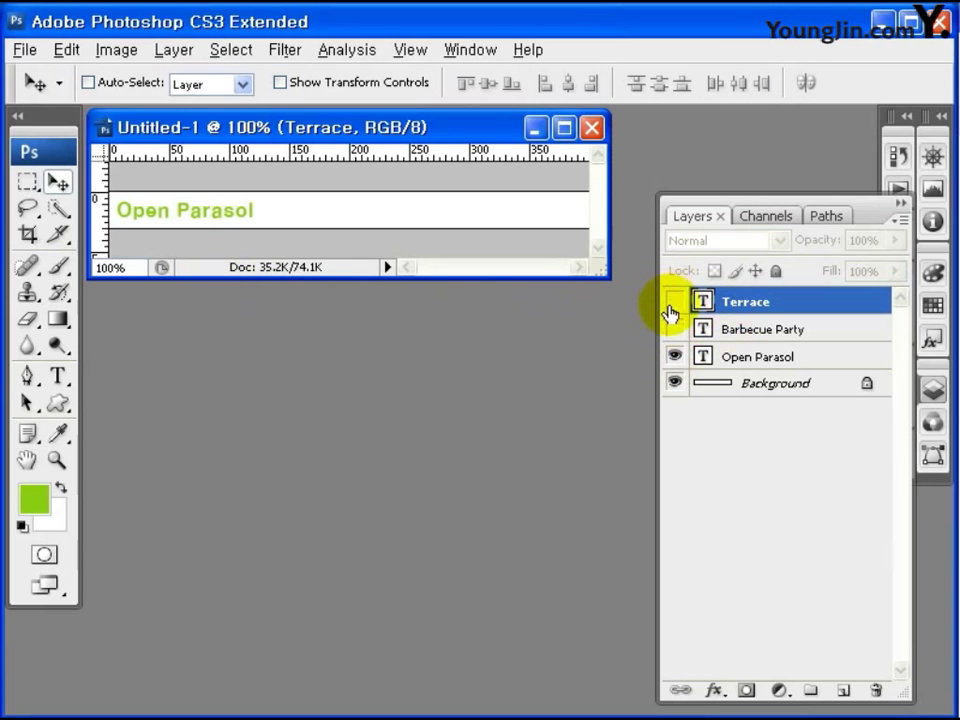
Step: Export the Open Parasol title for the web with the GIF 128 Dithered preset as "titlebar1_1" in the images folder
click(24, 50)
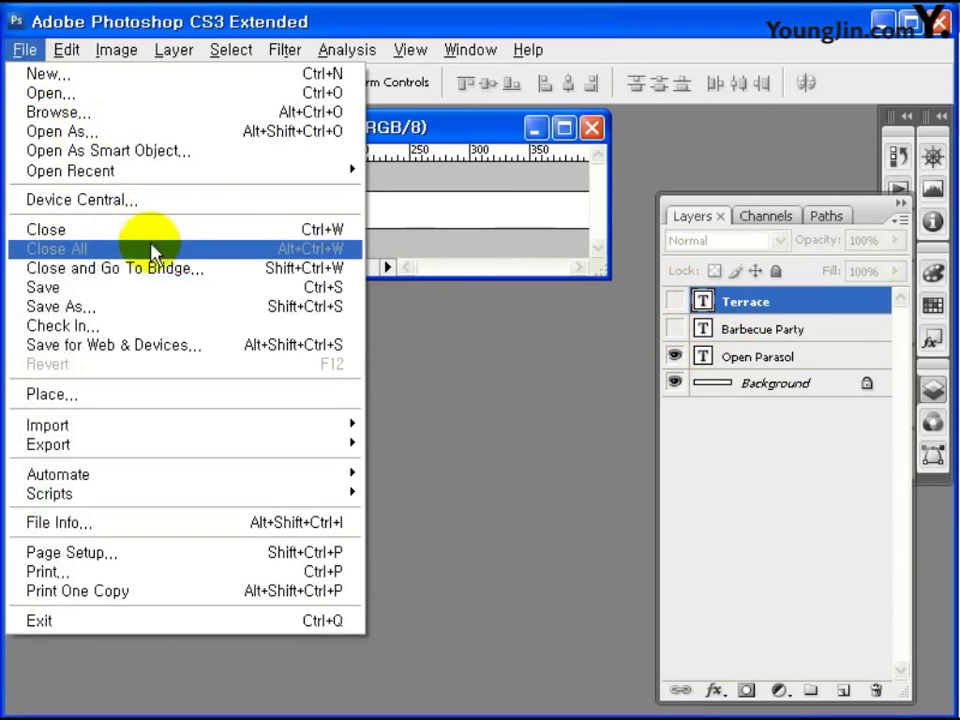
click(138, 345)
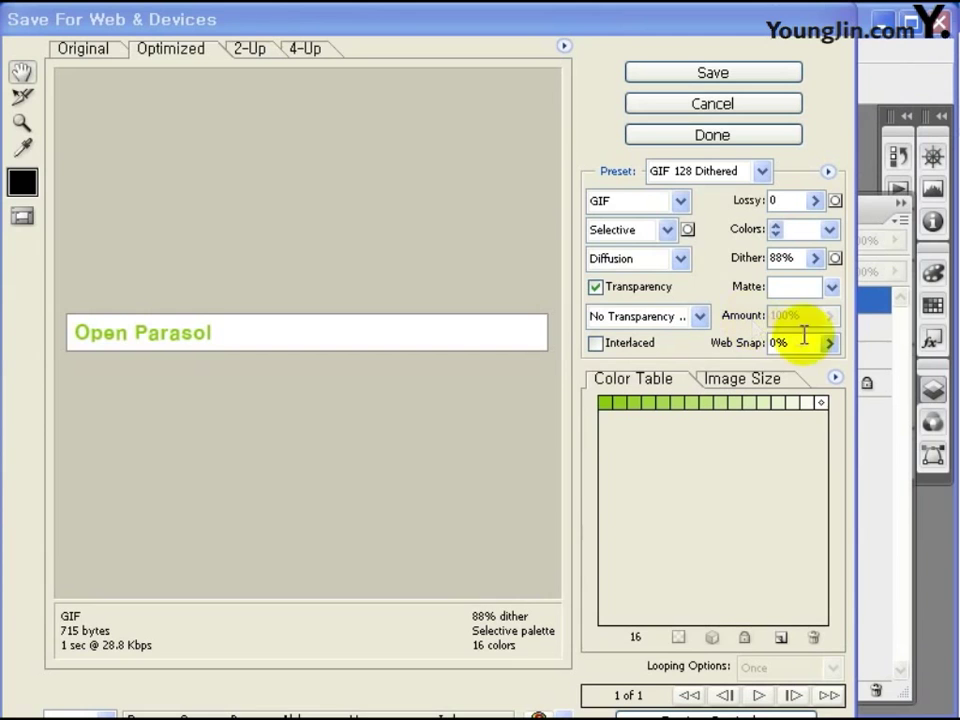
click(640, 200)
click(707, 74)
text(titleba)
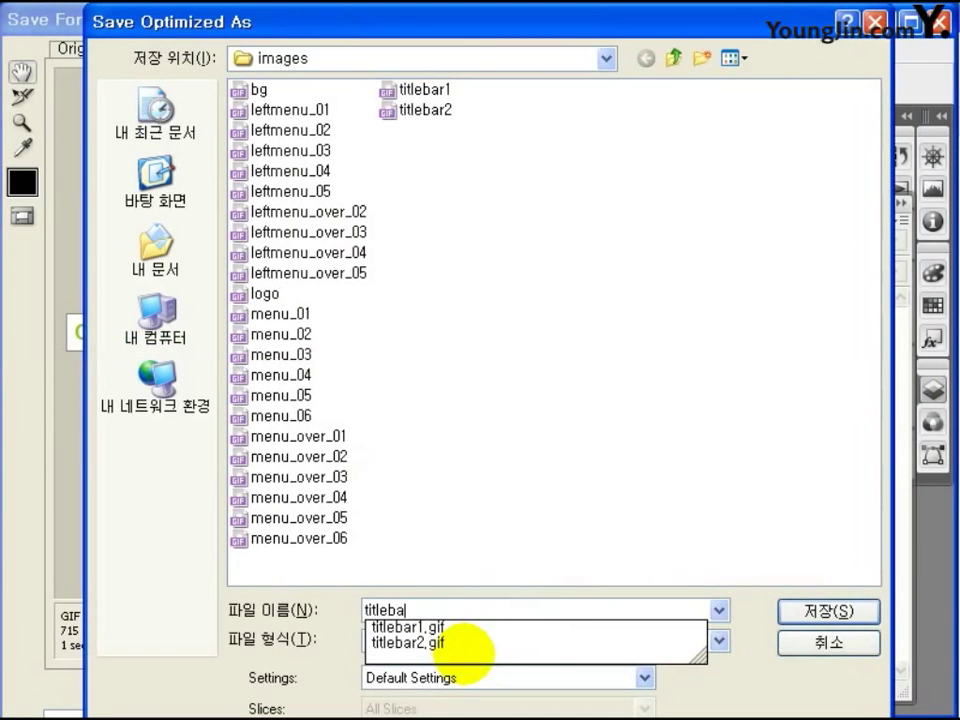
text(r1_1)
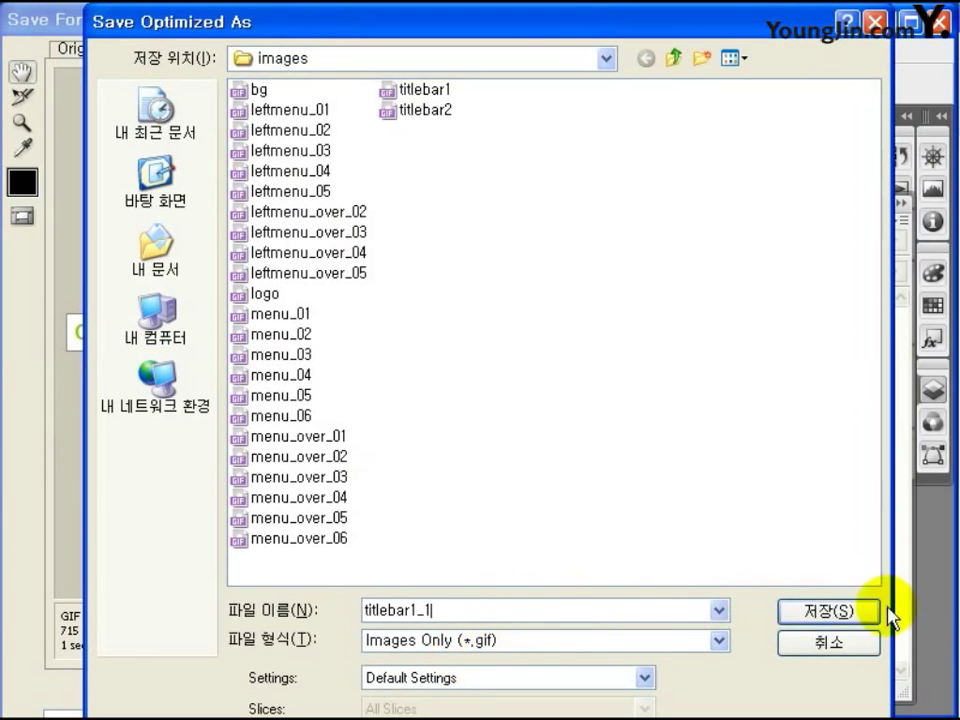
click(845, 611)
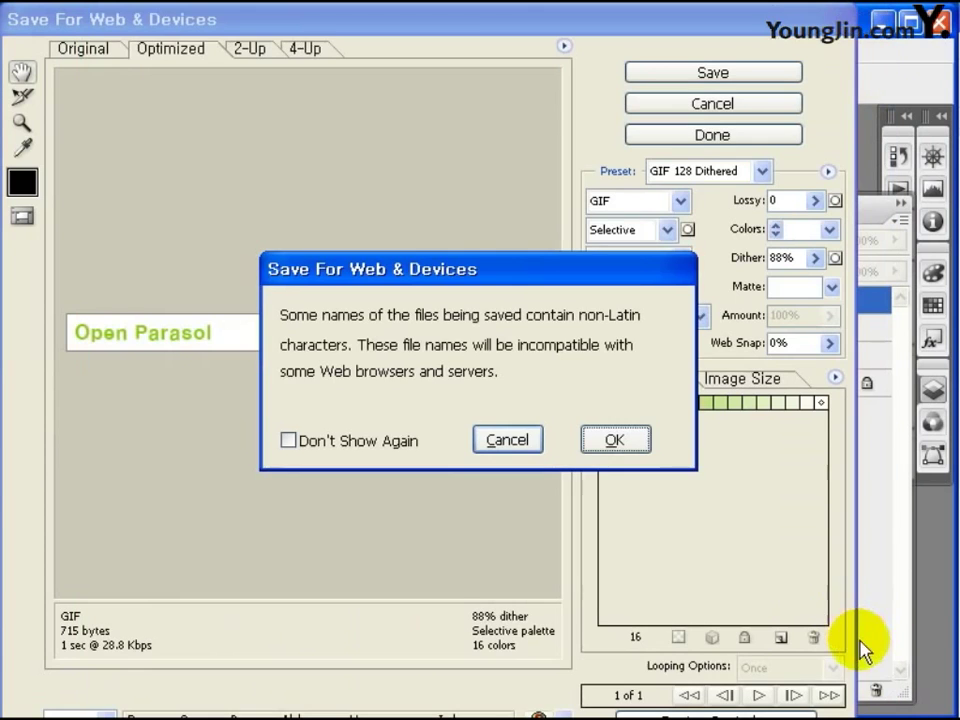
click(640, 452)
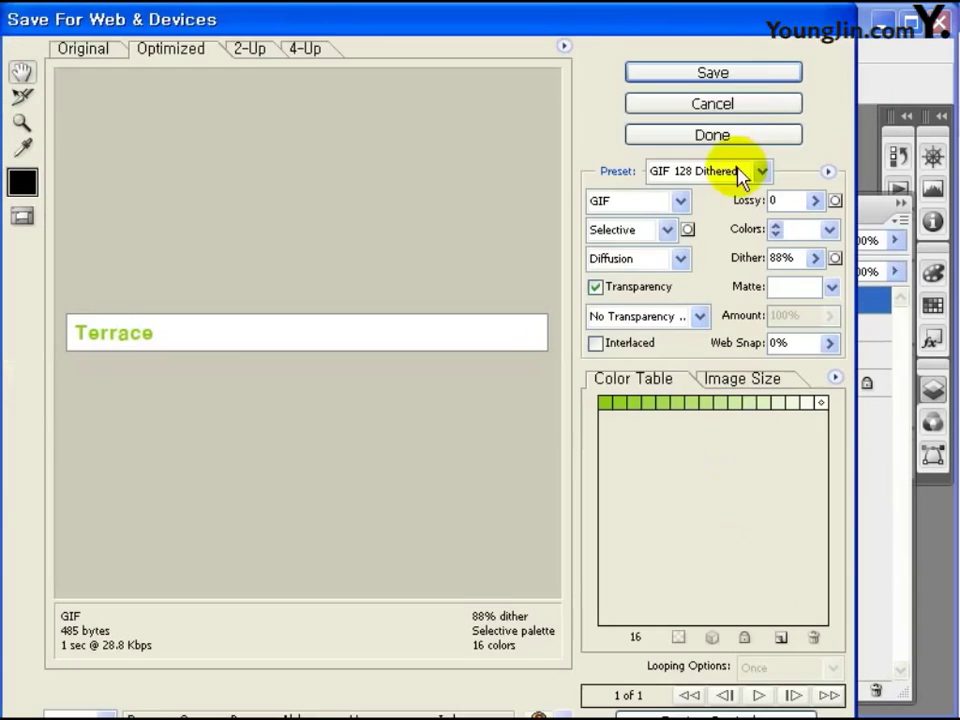
Step: Export the Terrace title as a GIF named "titlebar2_1" in the images folder
click(712, 73)
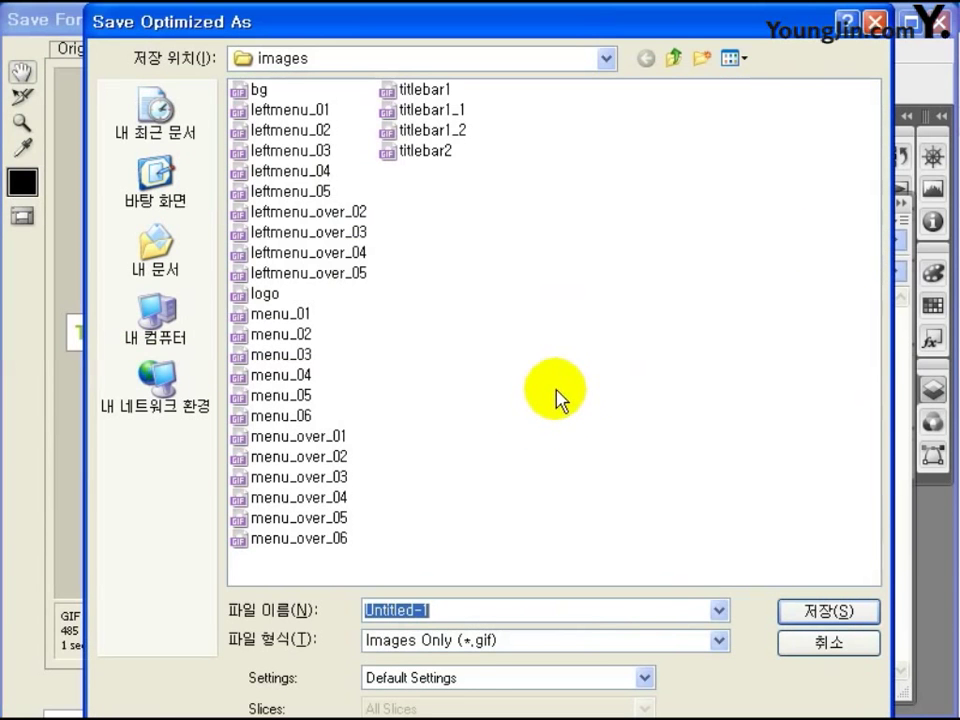
click(430, 130)
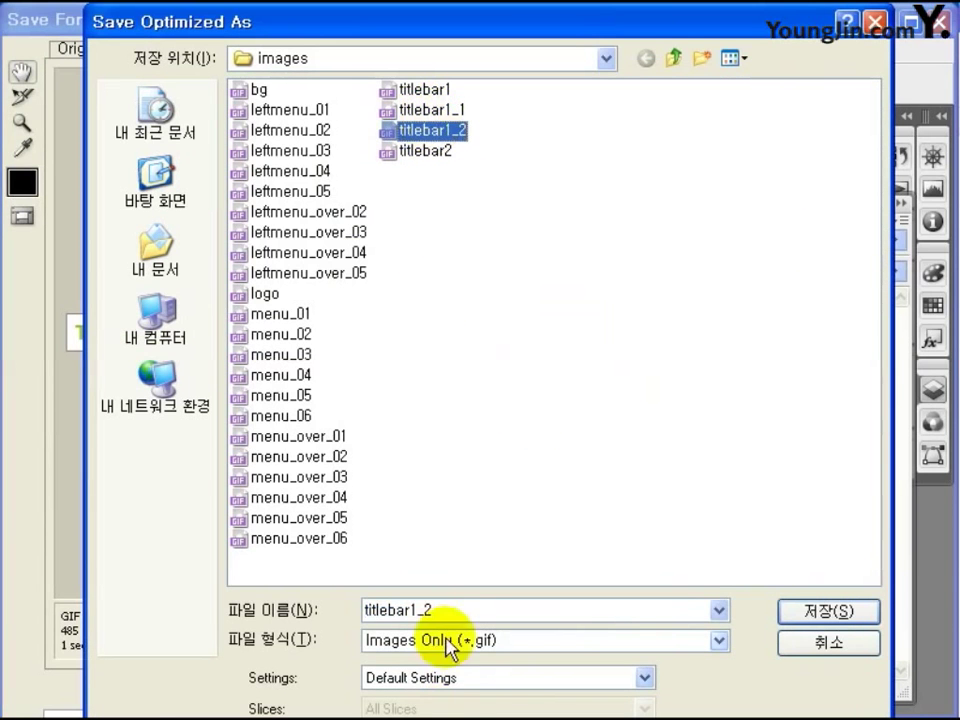
double_click(415, 611)
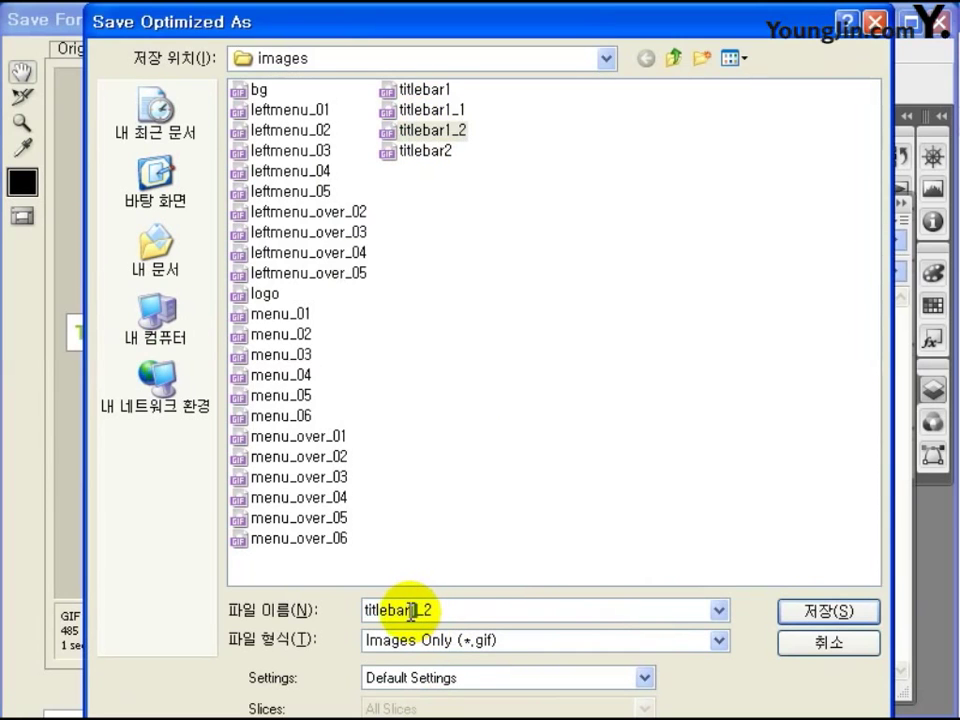
key(End)
key(BackSpace)
text(1)
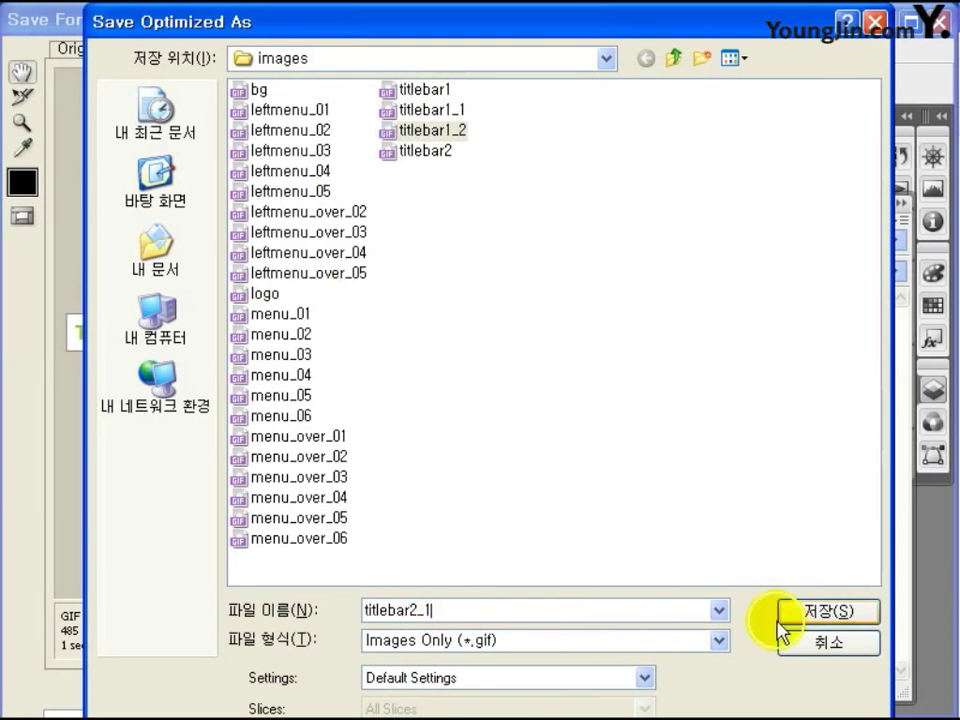
click(829, 614)
click(606, 461)
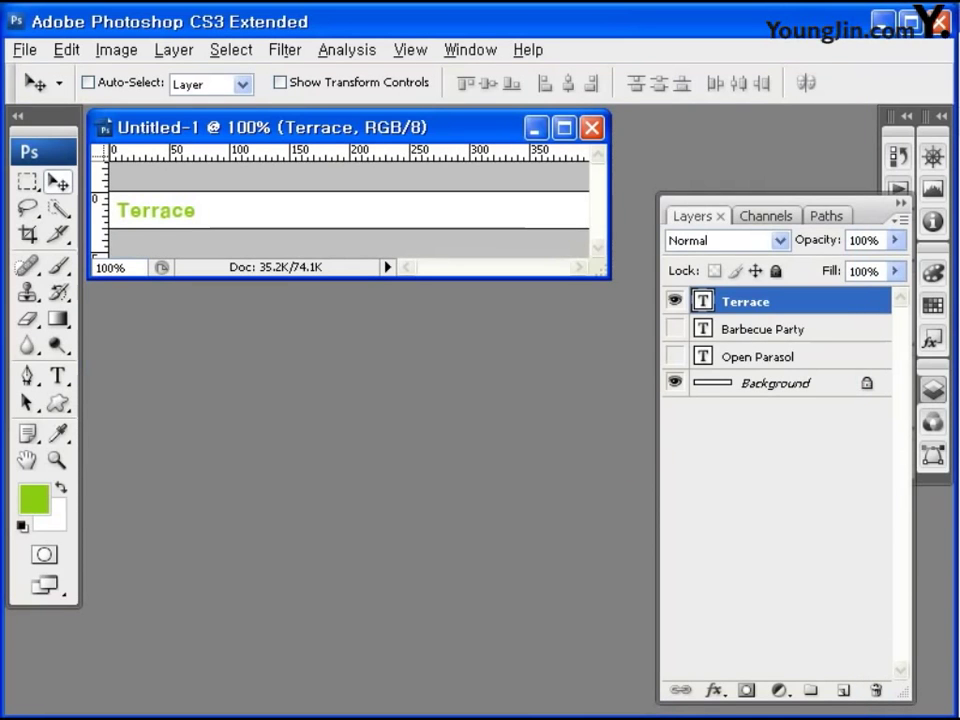
Step: Close the titles document without saving and create a new 1000 × 30 pixel document with a white background at 72 pixels/inch
click(591, 128)
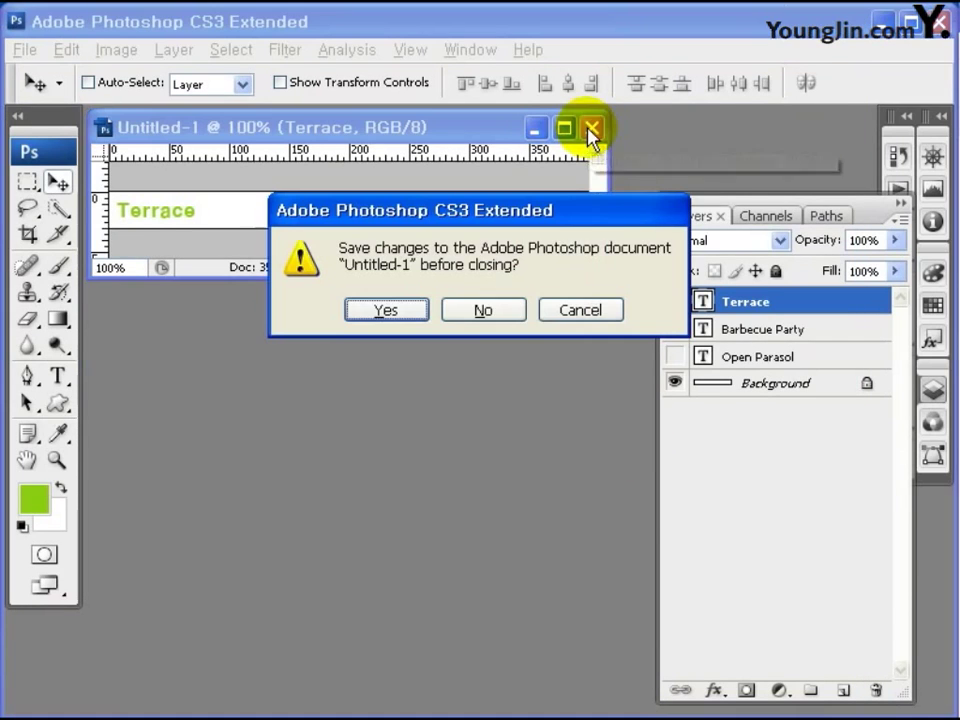
click(478, 314)
key(ctrl+n)
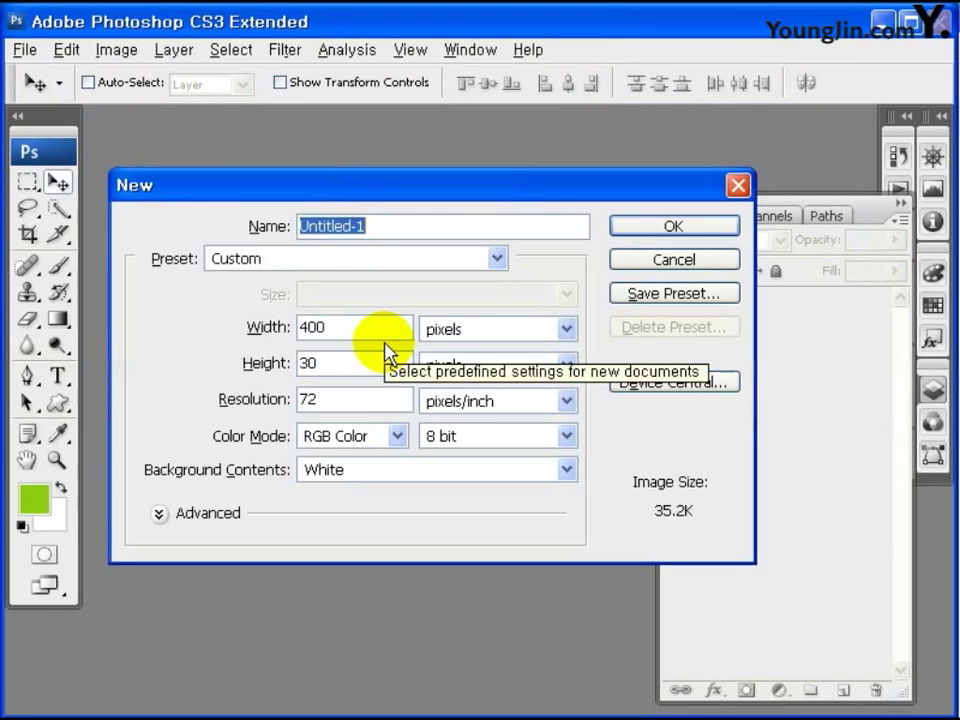
key(Tab)
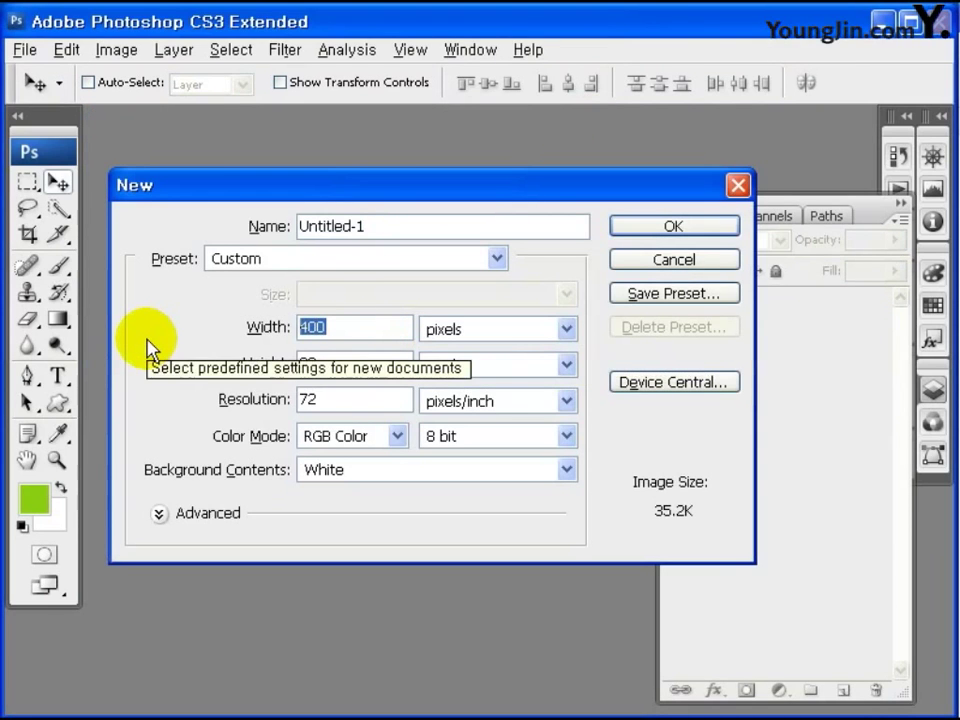
text(1000)
key(Tab)
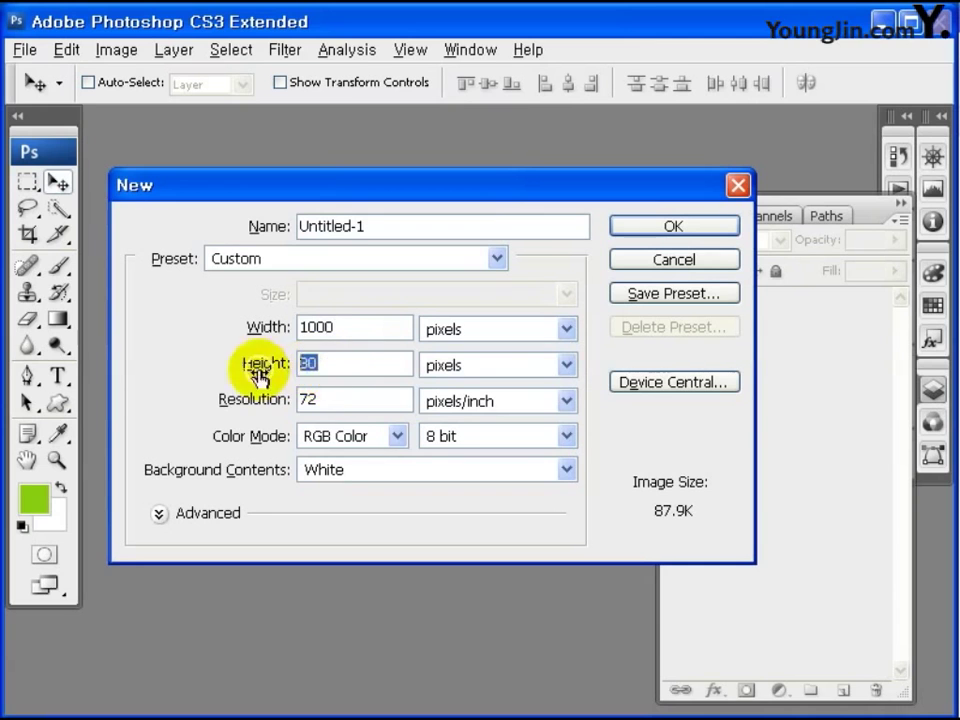
click(336, 398)
click(700, 227)
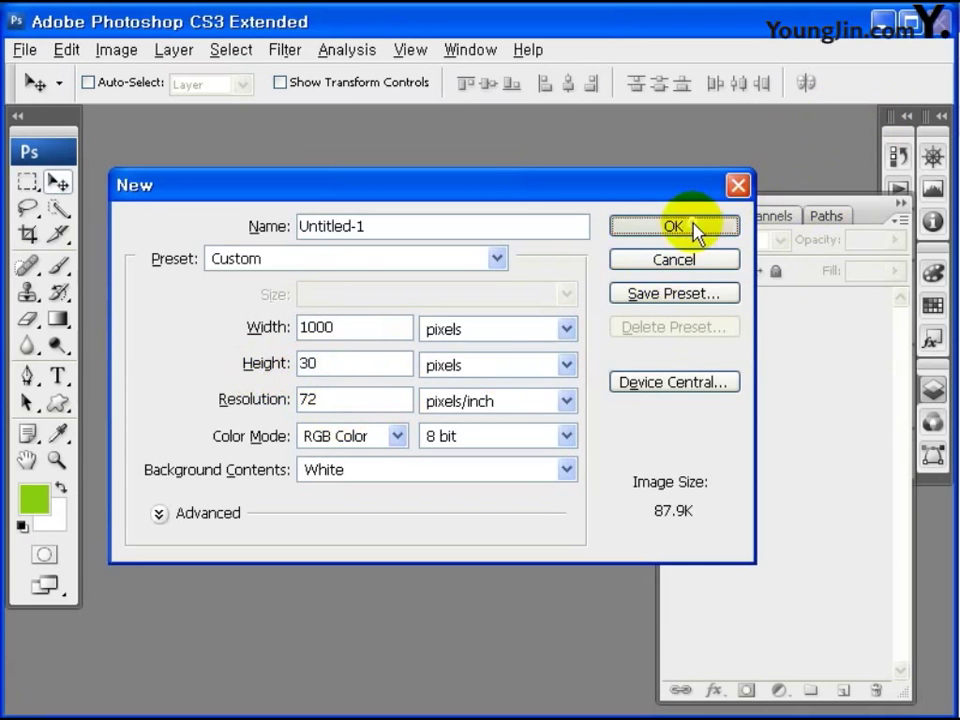
Step: Set the foreground color to #efefef and fill the blank 1000 × 30 pixel canvas with it
click(40, 503)
key(Tab)
key(Tab)
key(Tab)
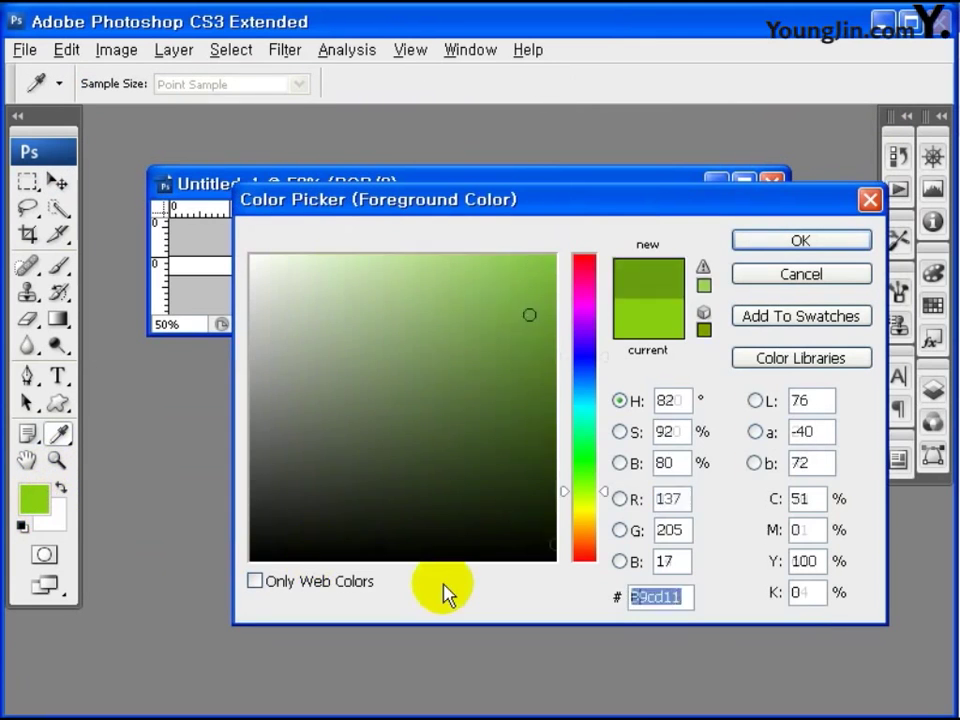
text(efefef)
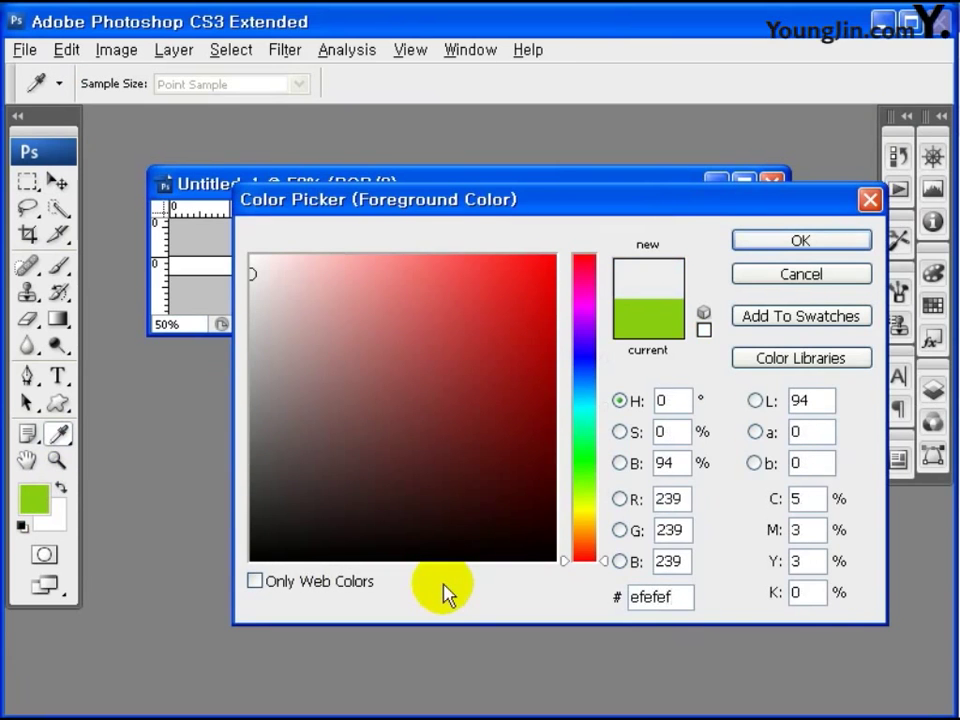
click(815, 245)
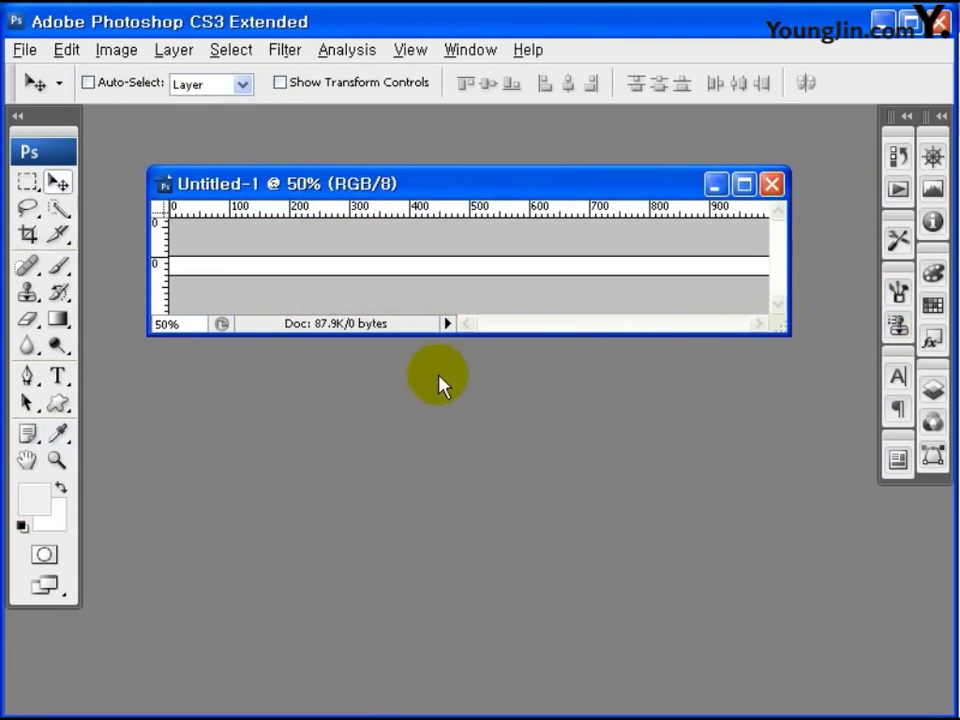
key(alt+BackSpace)
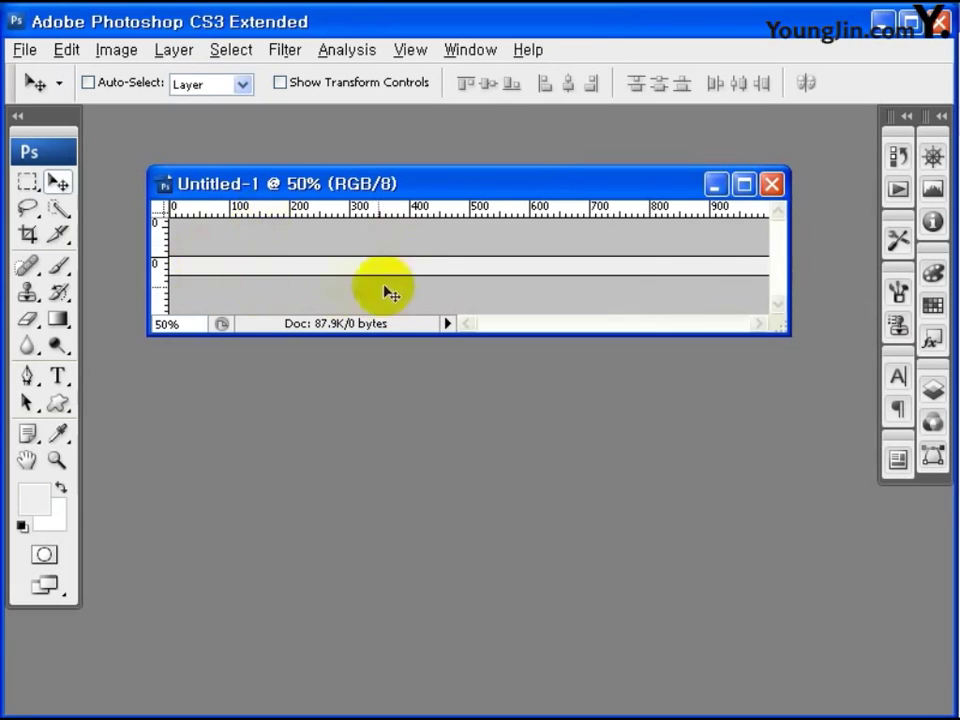
Step: Set the Type tool's font size to 13 pt and its text color to #b9b9b9
drag(786, 331, 873, 415)
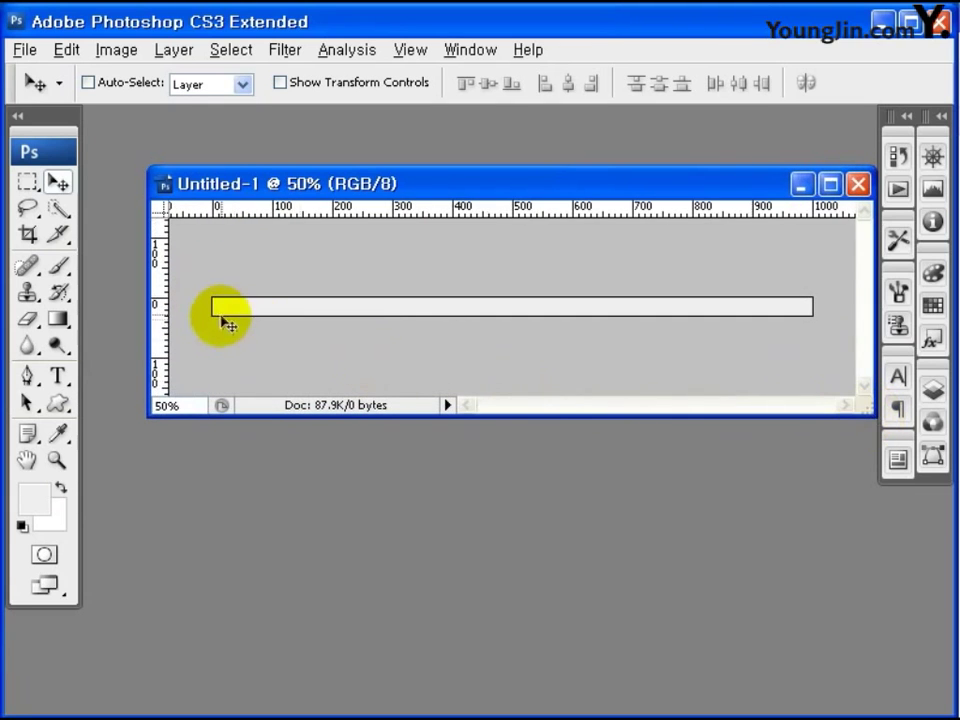
click(58, 376)
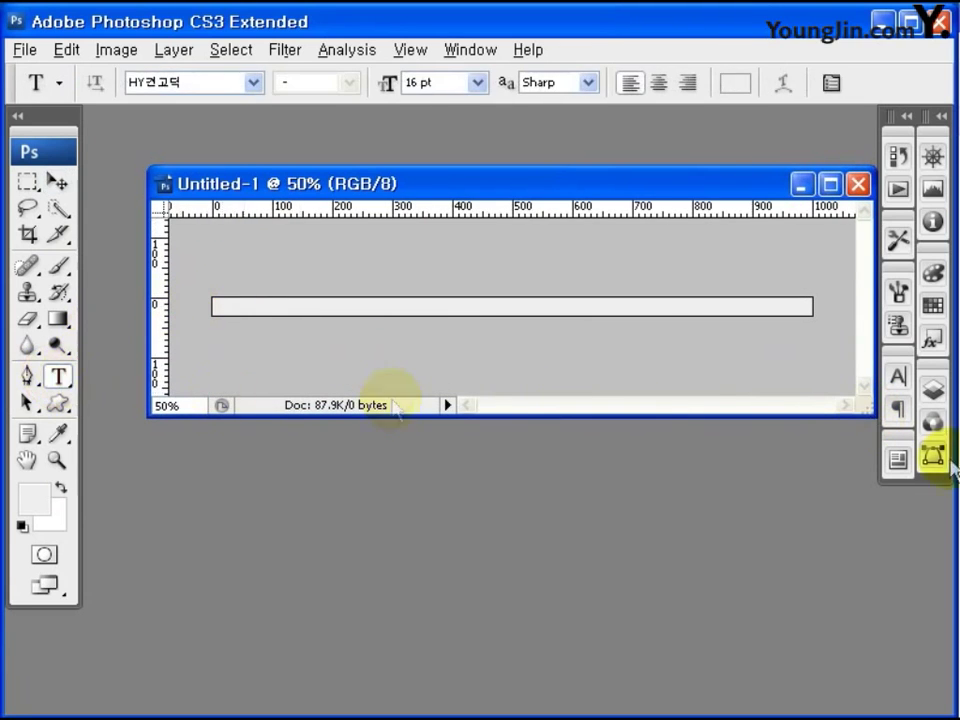
click(898, 376)
text(13)
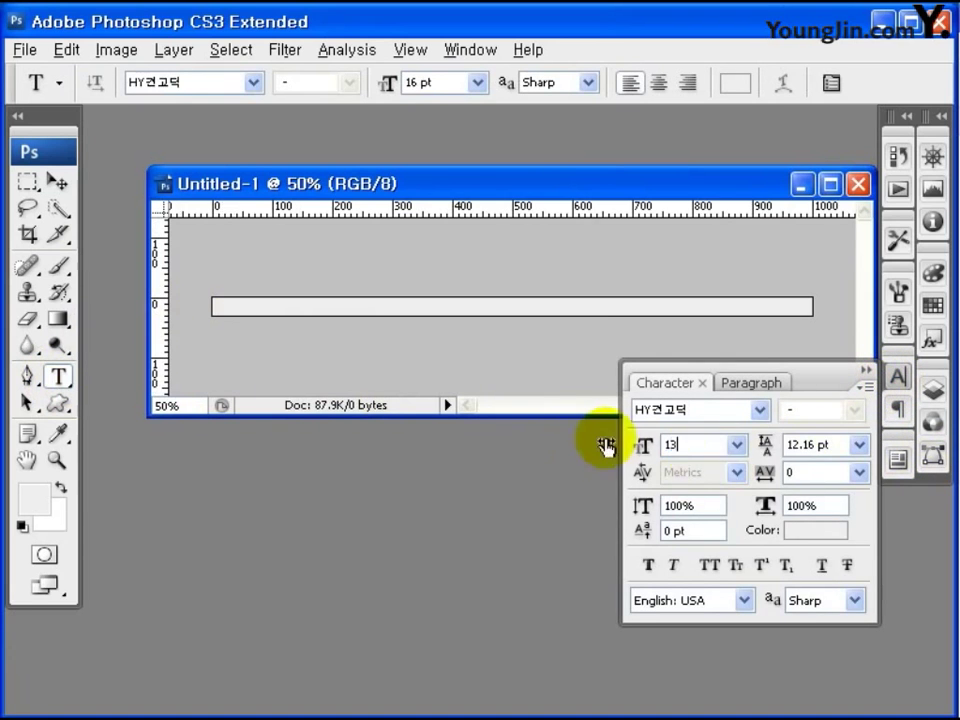
click(820, 531)
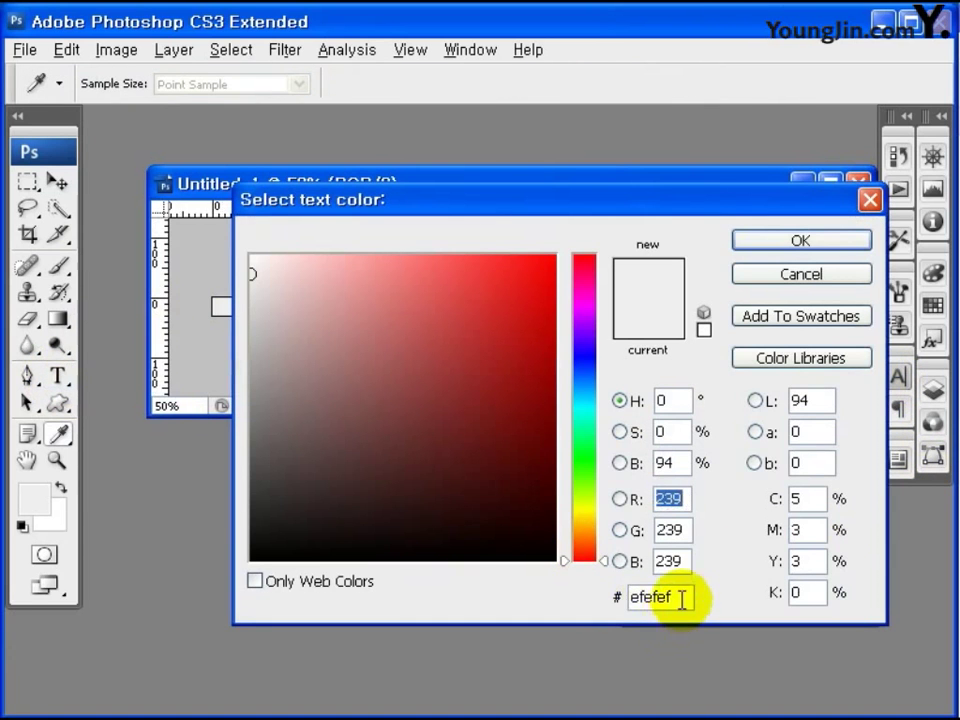
text(b9b9b9)
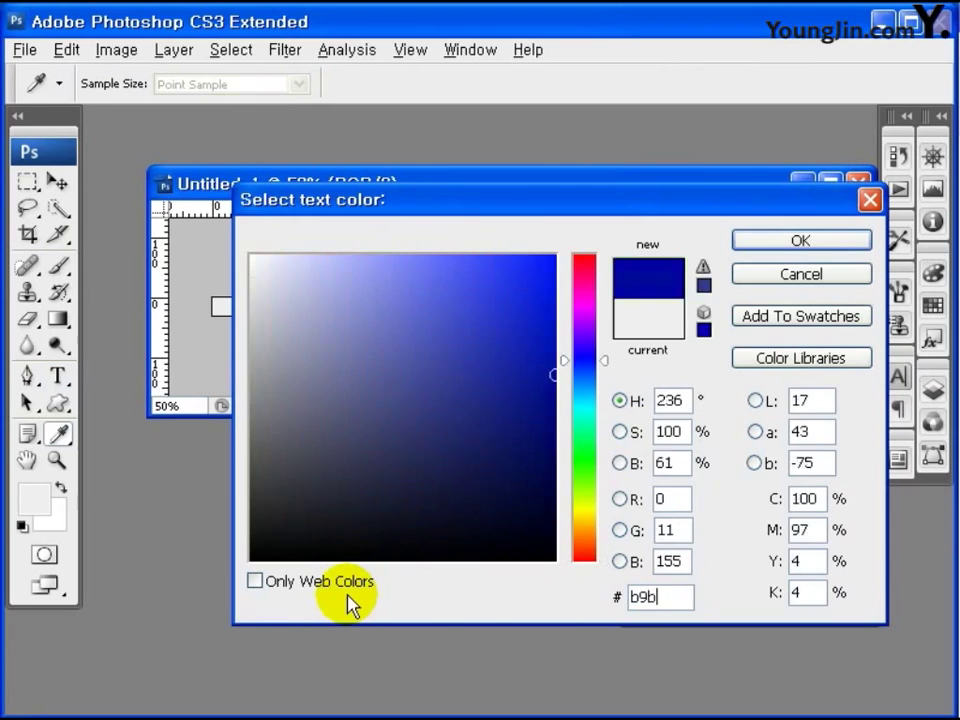
click(788, 248)
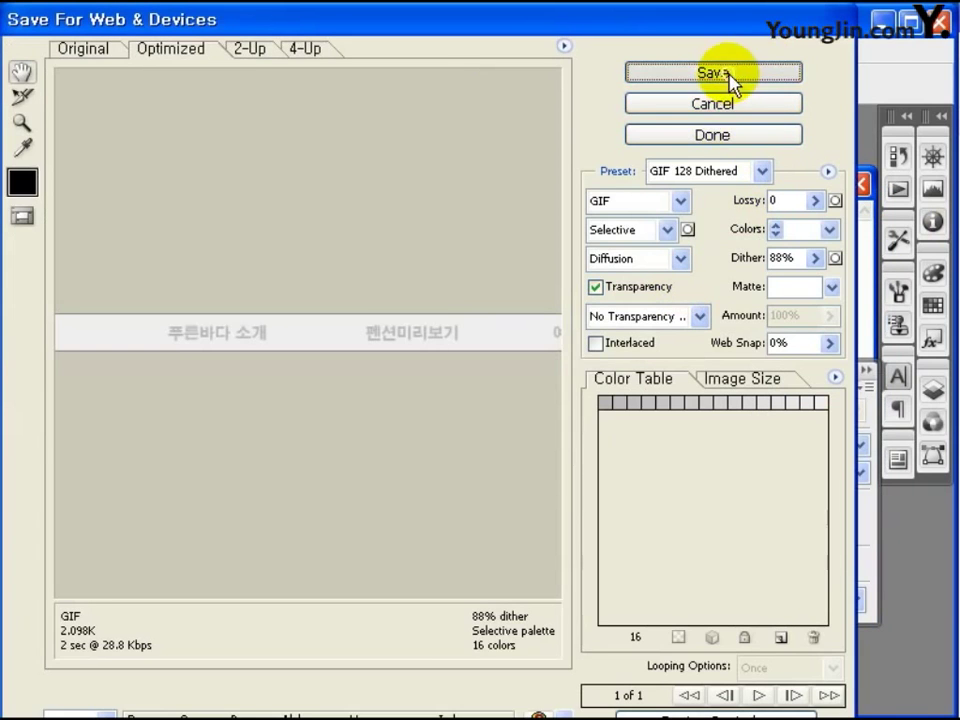
Step: Export the gray text menu bar as a GIF named "menu_bottom" in the images folder
click(713, 74)
text(menu_)
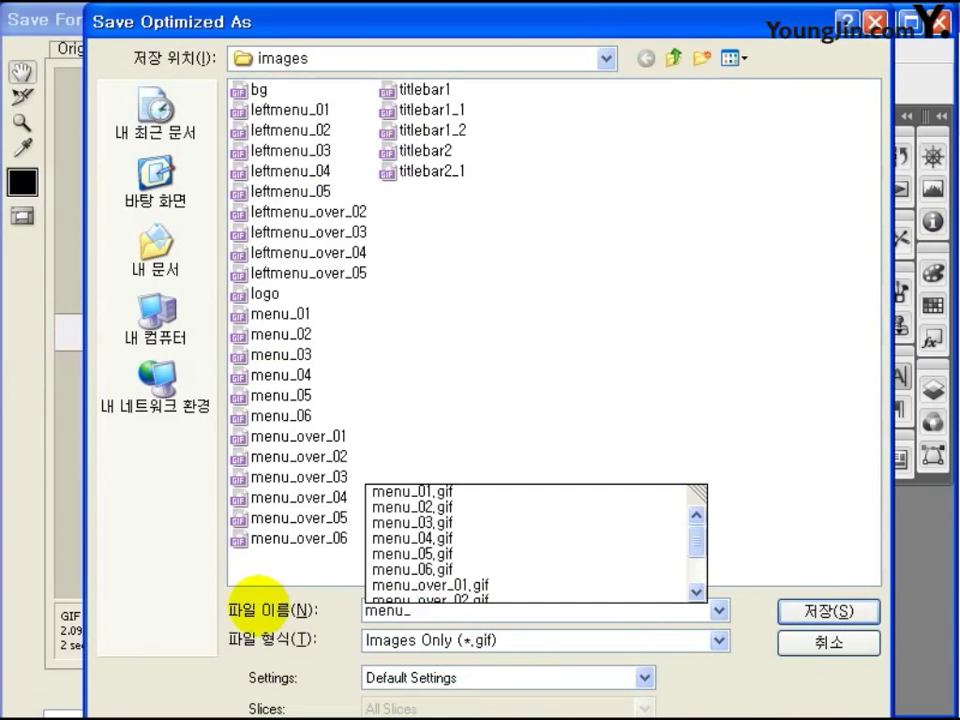
text(bottom)
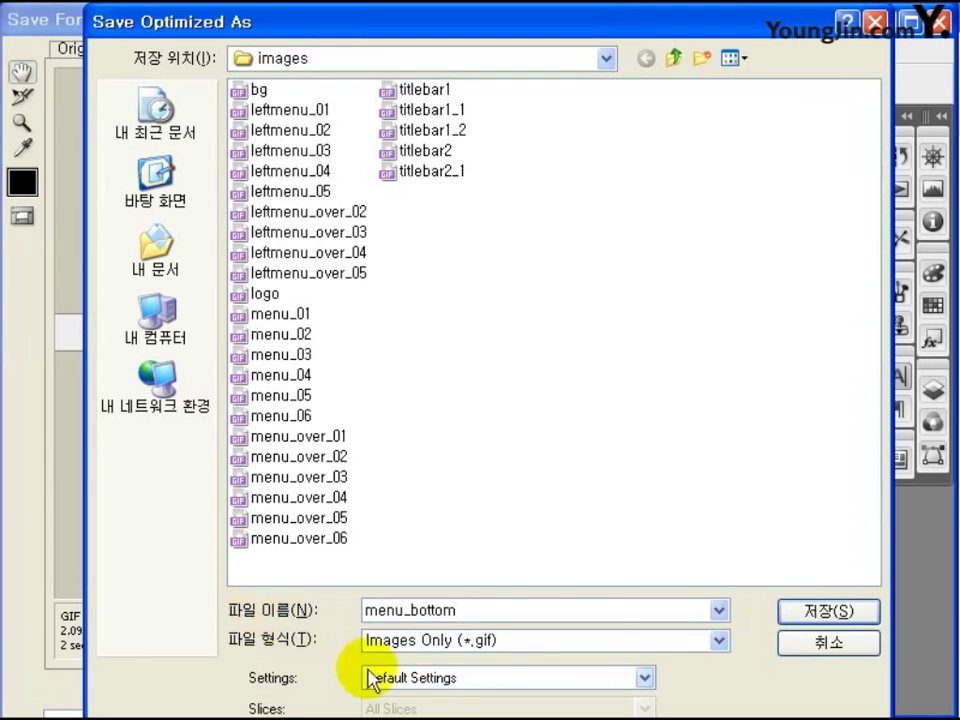
click(797, 613)
click(612, 440)
Step: Close the bottom menu document without saving and create a new 1000 × 64 pixel document with a white background
click(858, 184)
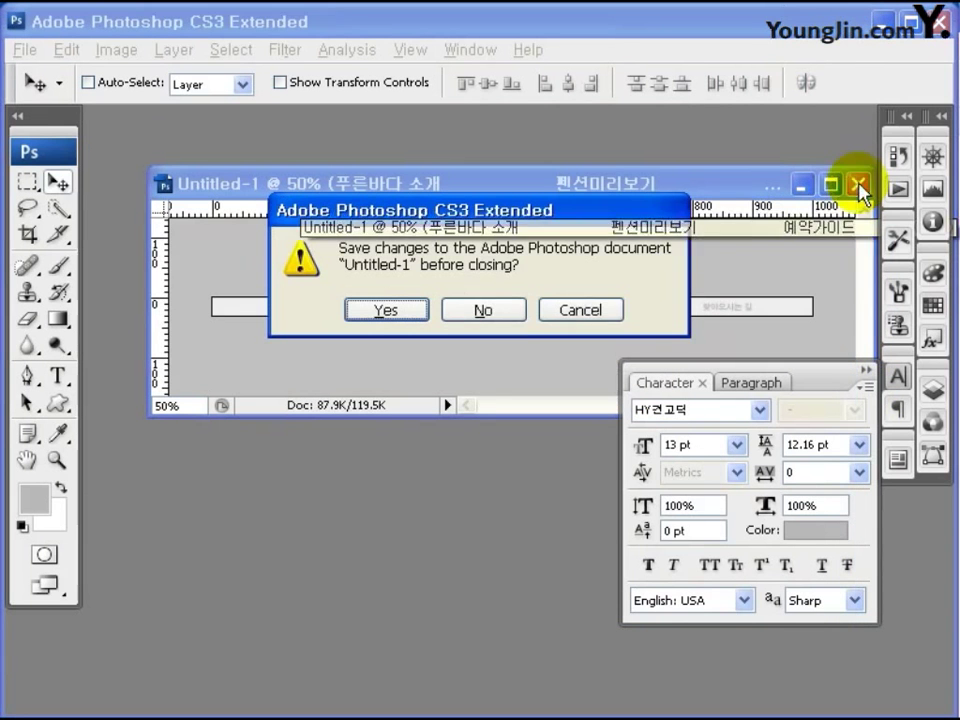
click(488, 317)
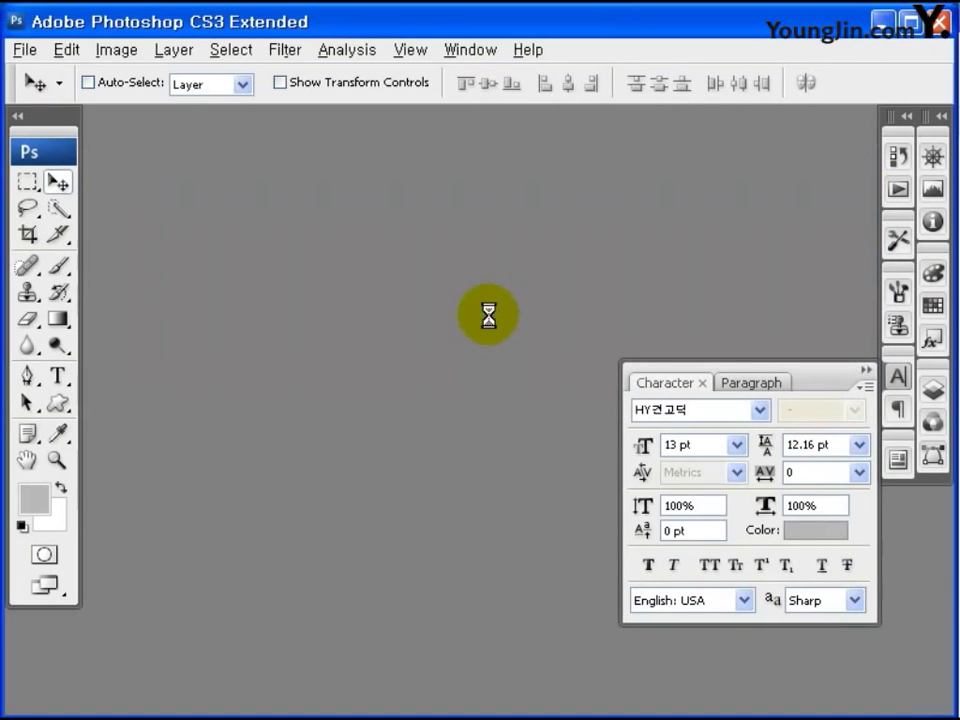
key(ctrl+n)
double_click(328, 367)
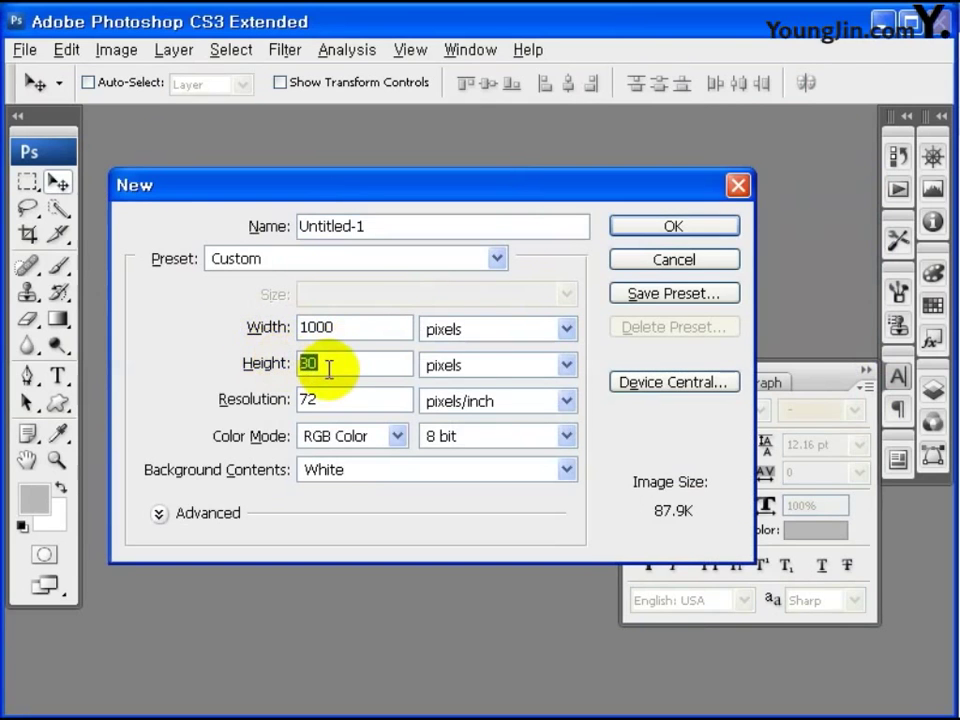
text(64)
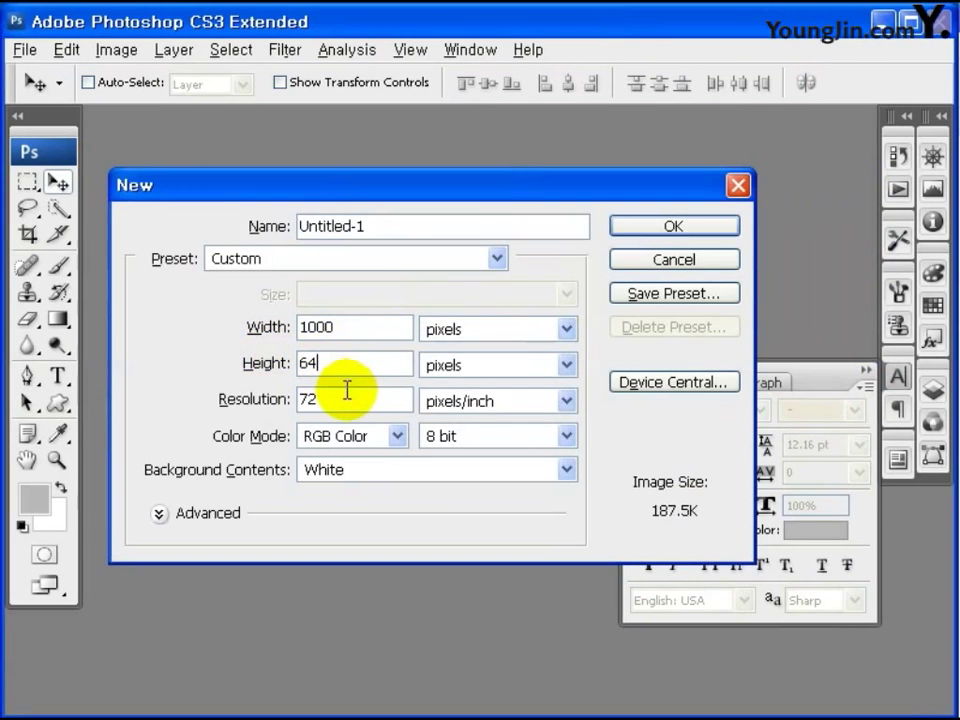
click(346, 395)
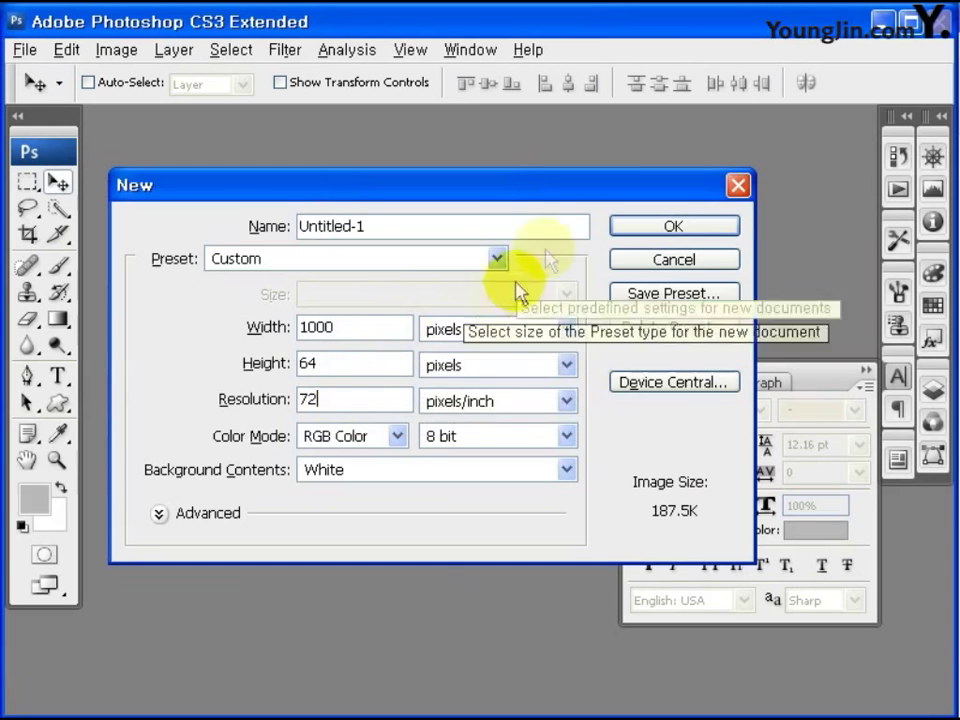
click(673, 226)
Step: Open the logo GIF from the images folder beside the blank document and convert its color mode to RGB Color
key(ctrl+o)
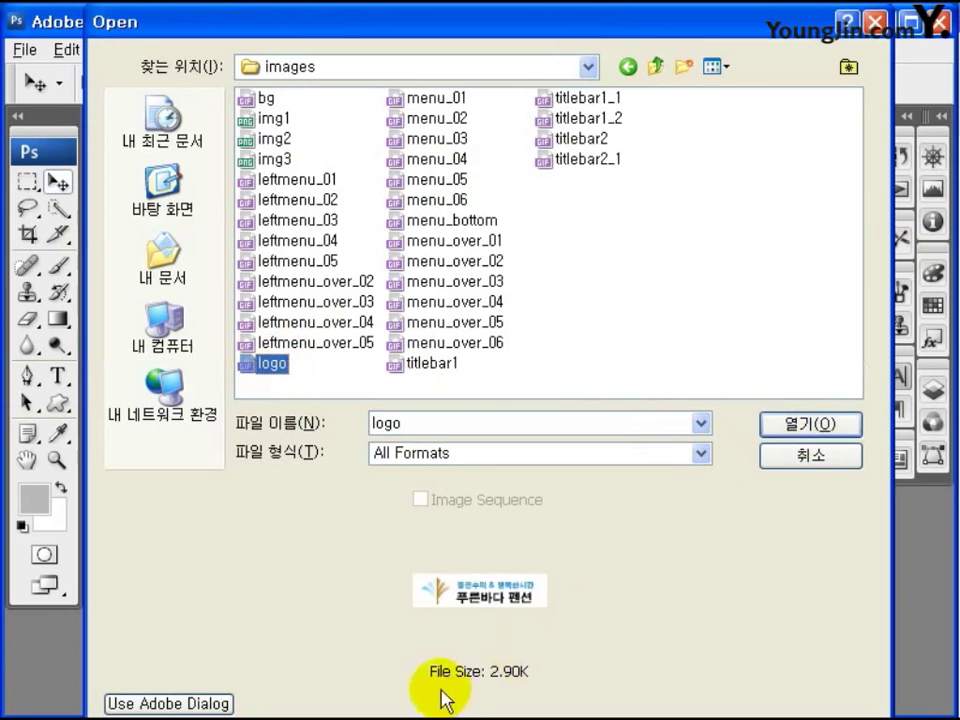
click(795, 427)
drag(260, 145, 367, 399)
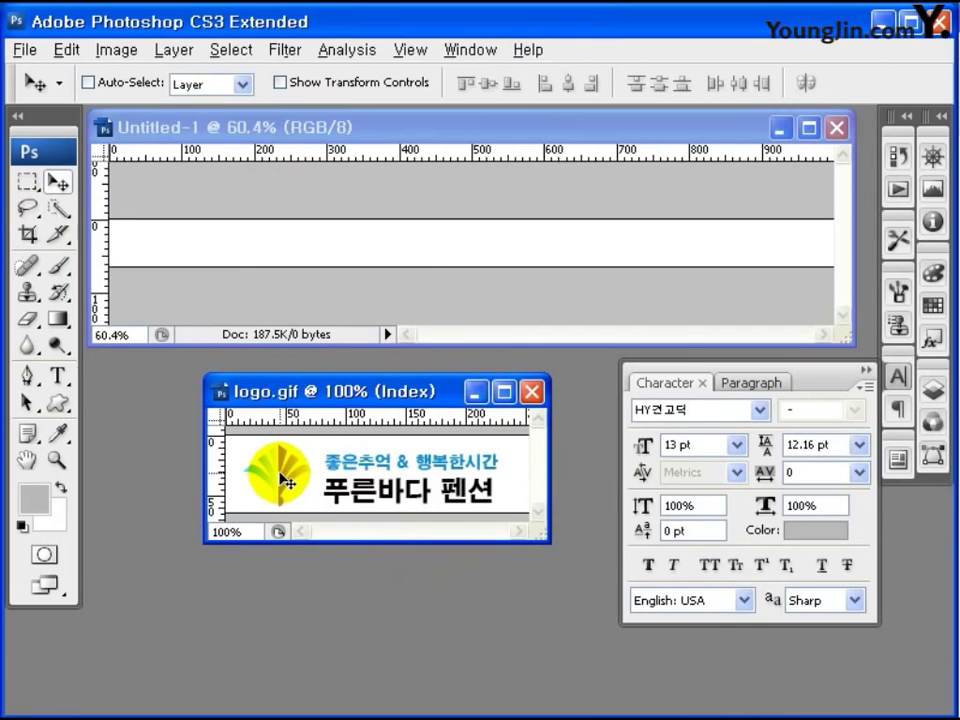
click(118, 50)
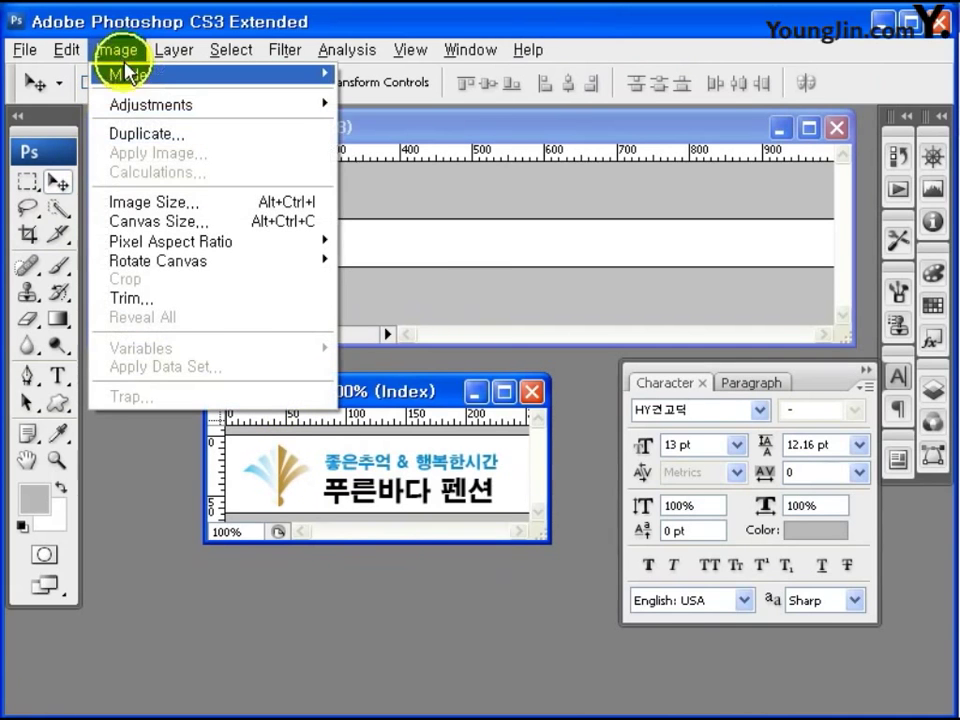
mouse_move(172, 78)
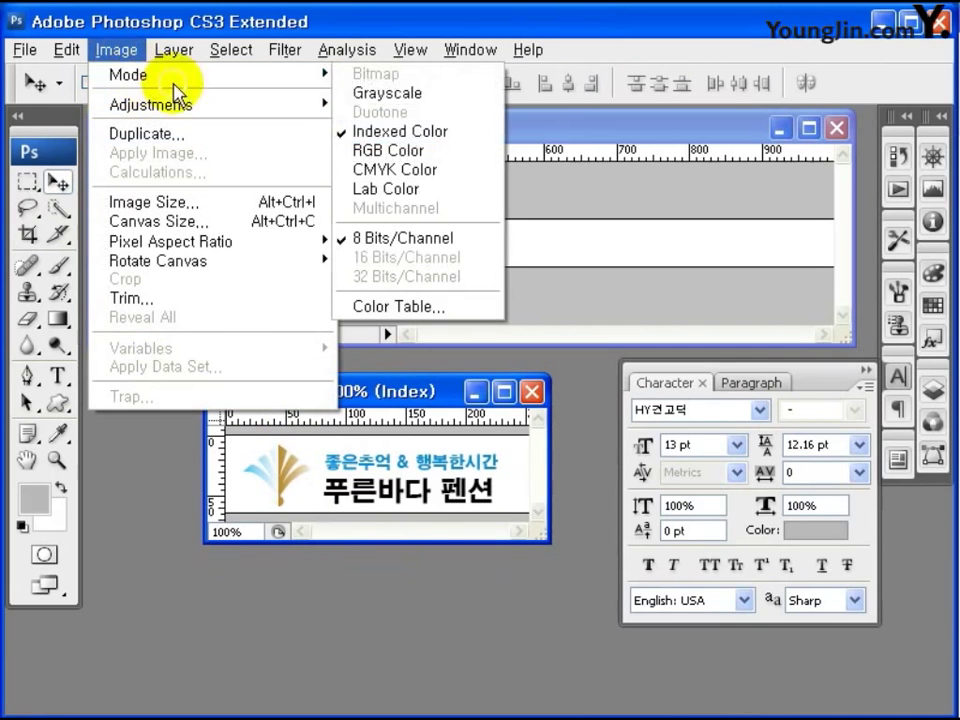
click(388, 155)
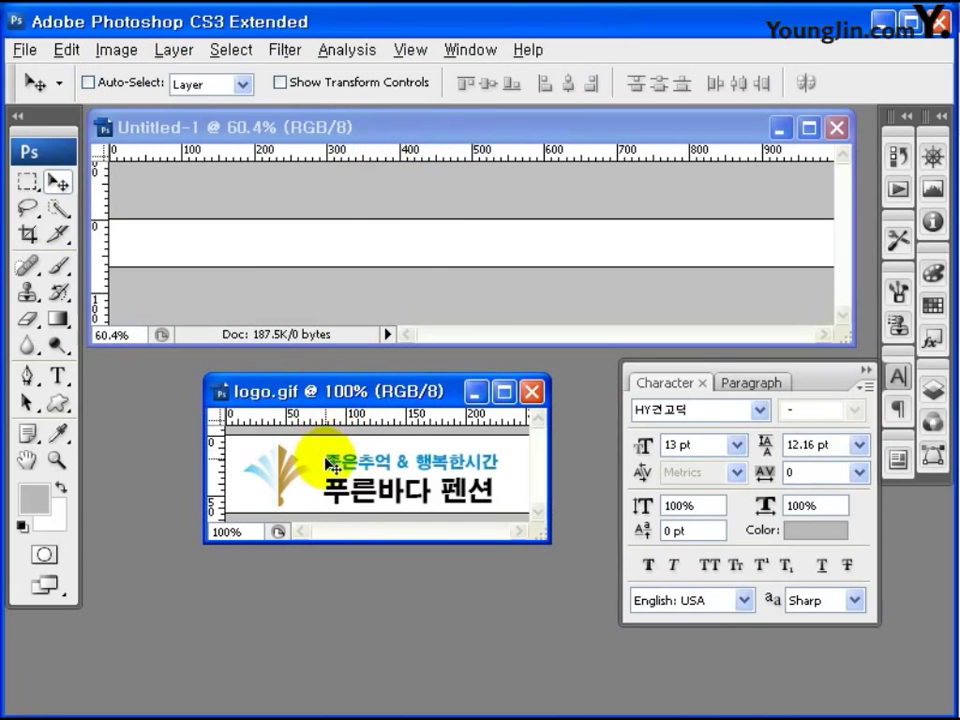
Step: Copy the logo into the 1000 × 64 pixel document, fit it within the canvas height and desaturate its layer
drag(326, 458, 226, 249)
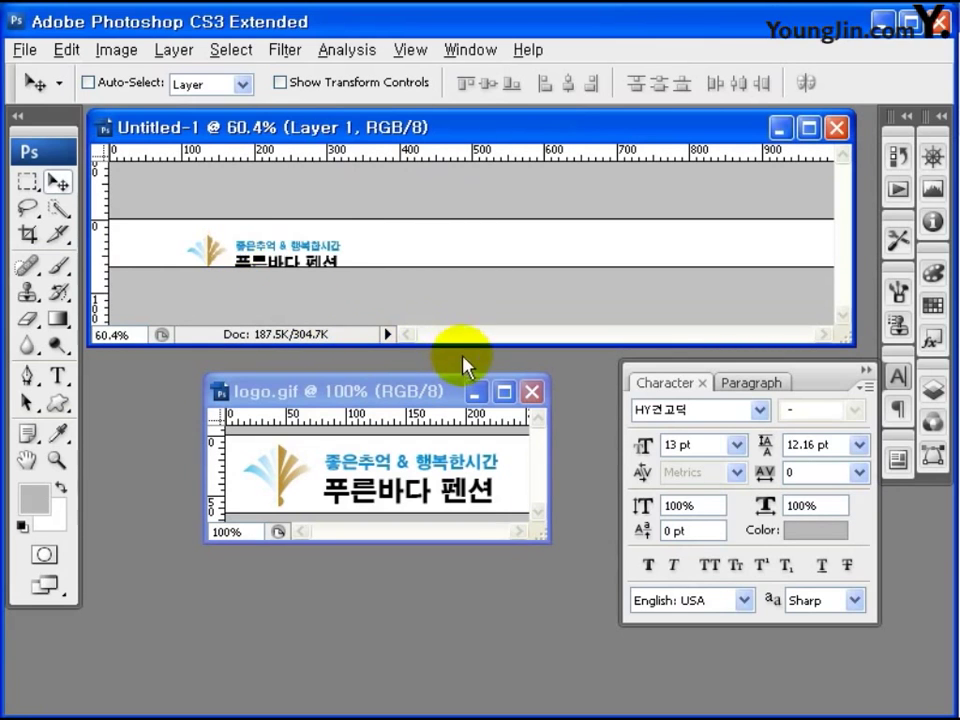
drag(320, 265, 285, 251)
click(934, 390)
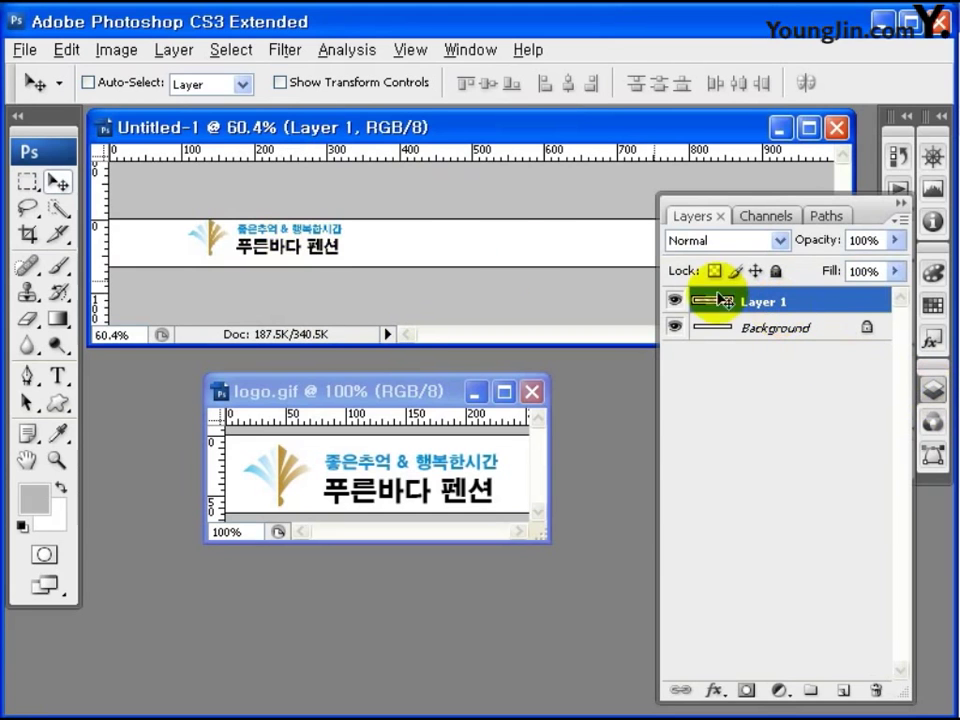
click(116, 49)
mouse_move(168, 108)
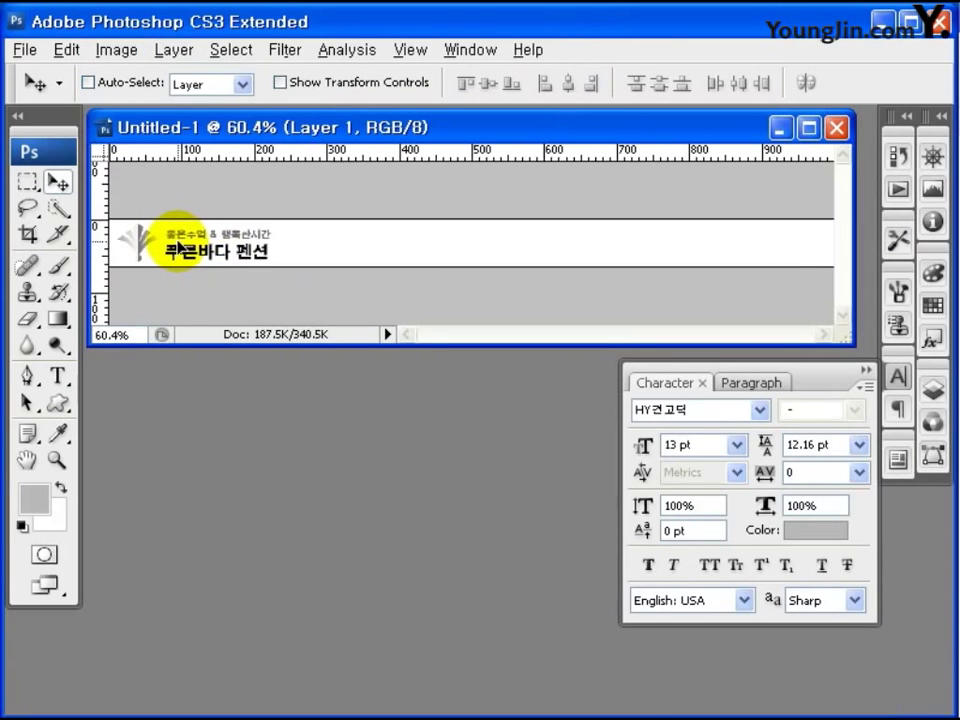
Step: Set the horizontal text size to 10 pt with 12.8 pt leading for the footer text
key(t)
click(713, 444)
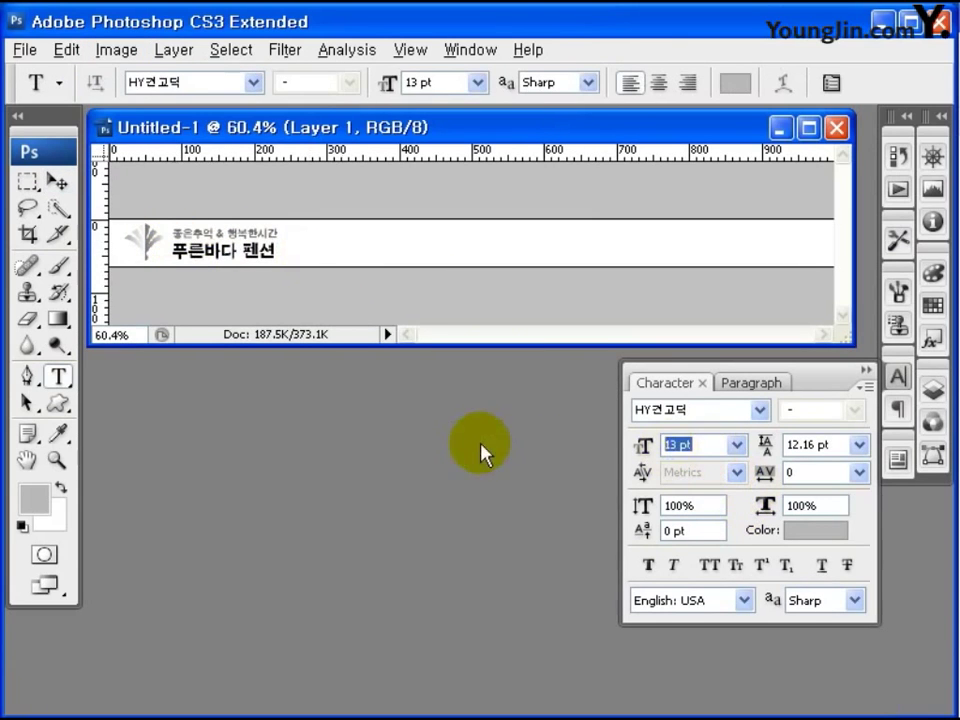
text(10)
click(790, 472)
text(0)
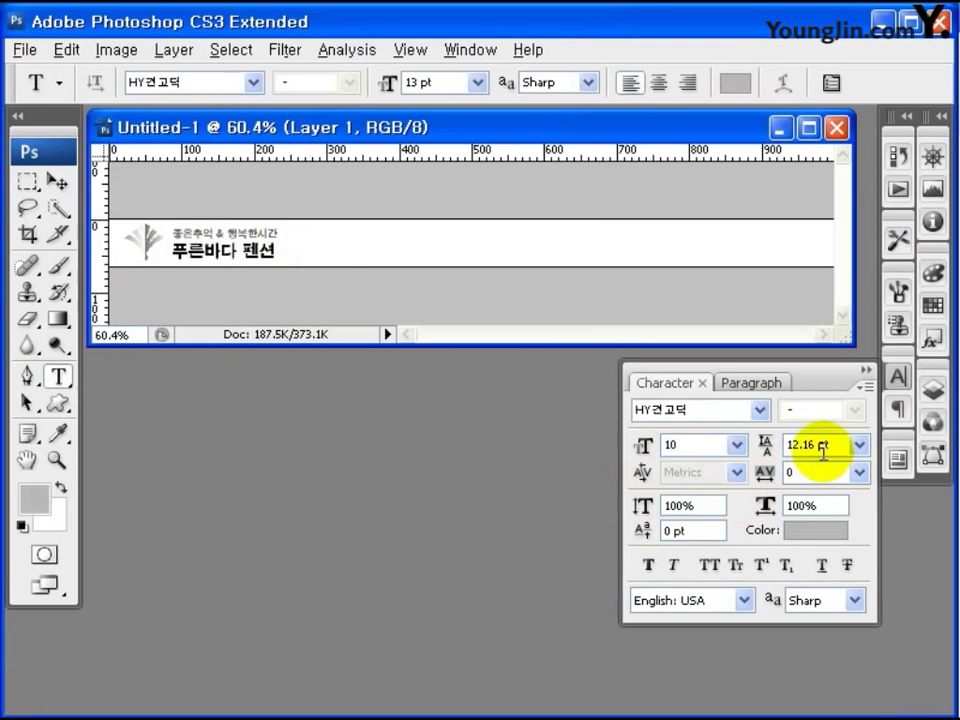
key(Return)
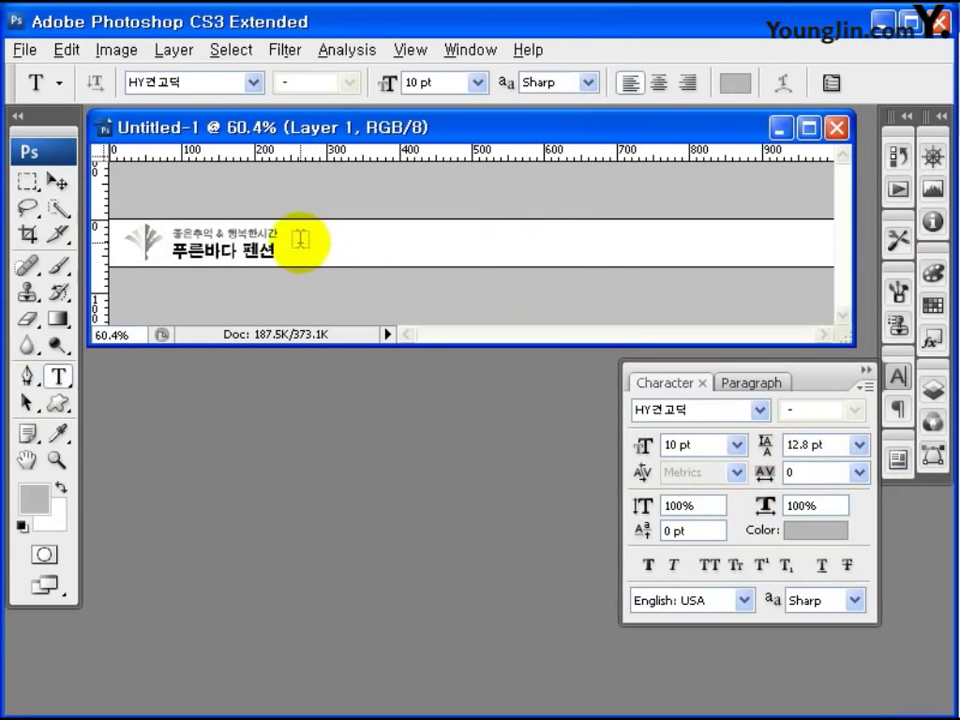
Step: Set the text color to #cacaca and add two lines beside the logo with the pension's address, contact numbers and copyright notice
click(815, 530)
text(caaca)
key(BackSpace)
key(BackSpace)
key(BackSpace)
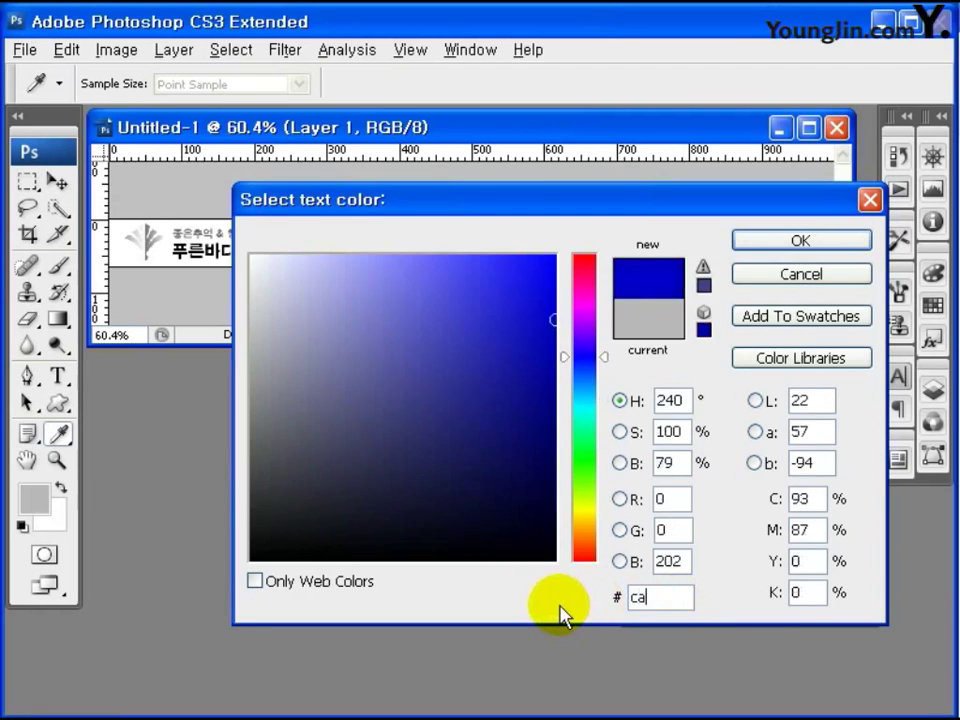
text(caca)
click(780, 240)
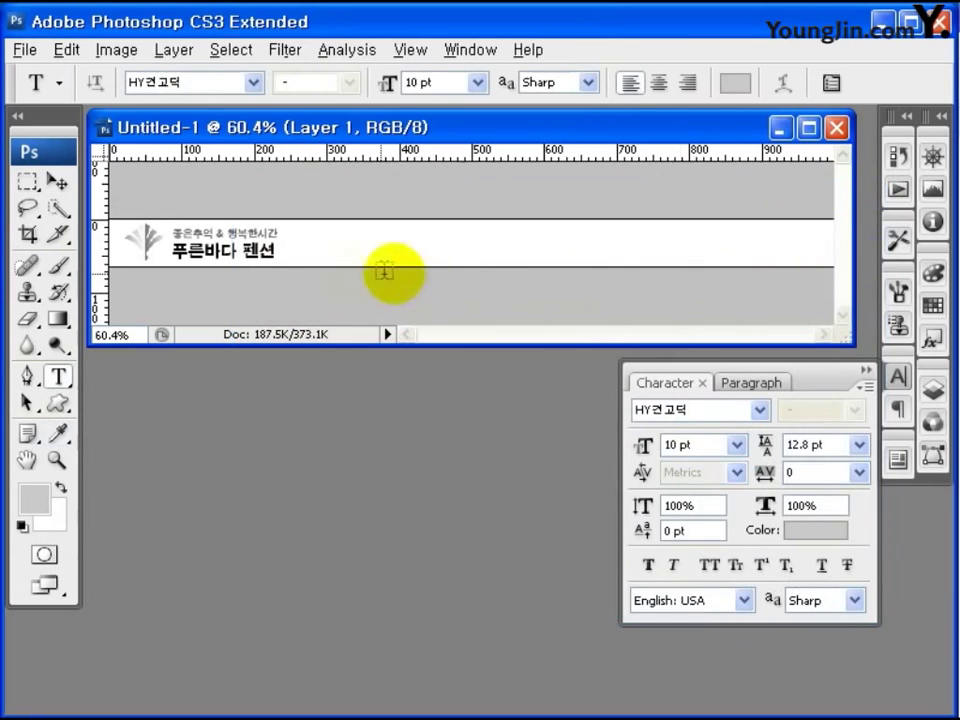
click(305, 244)
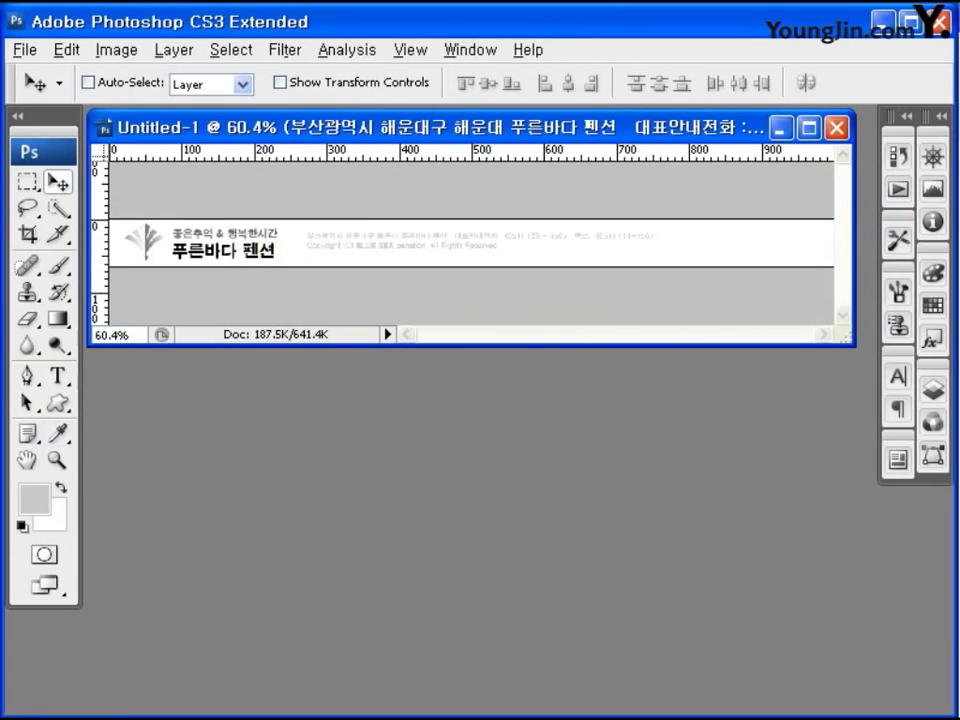